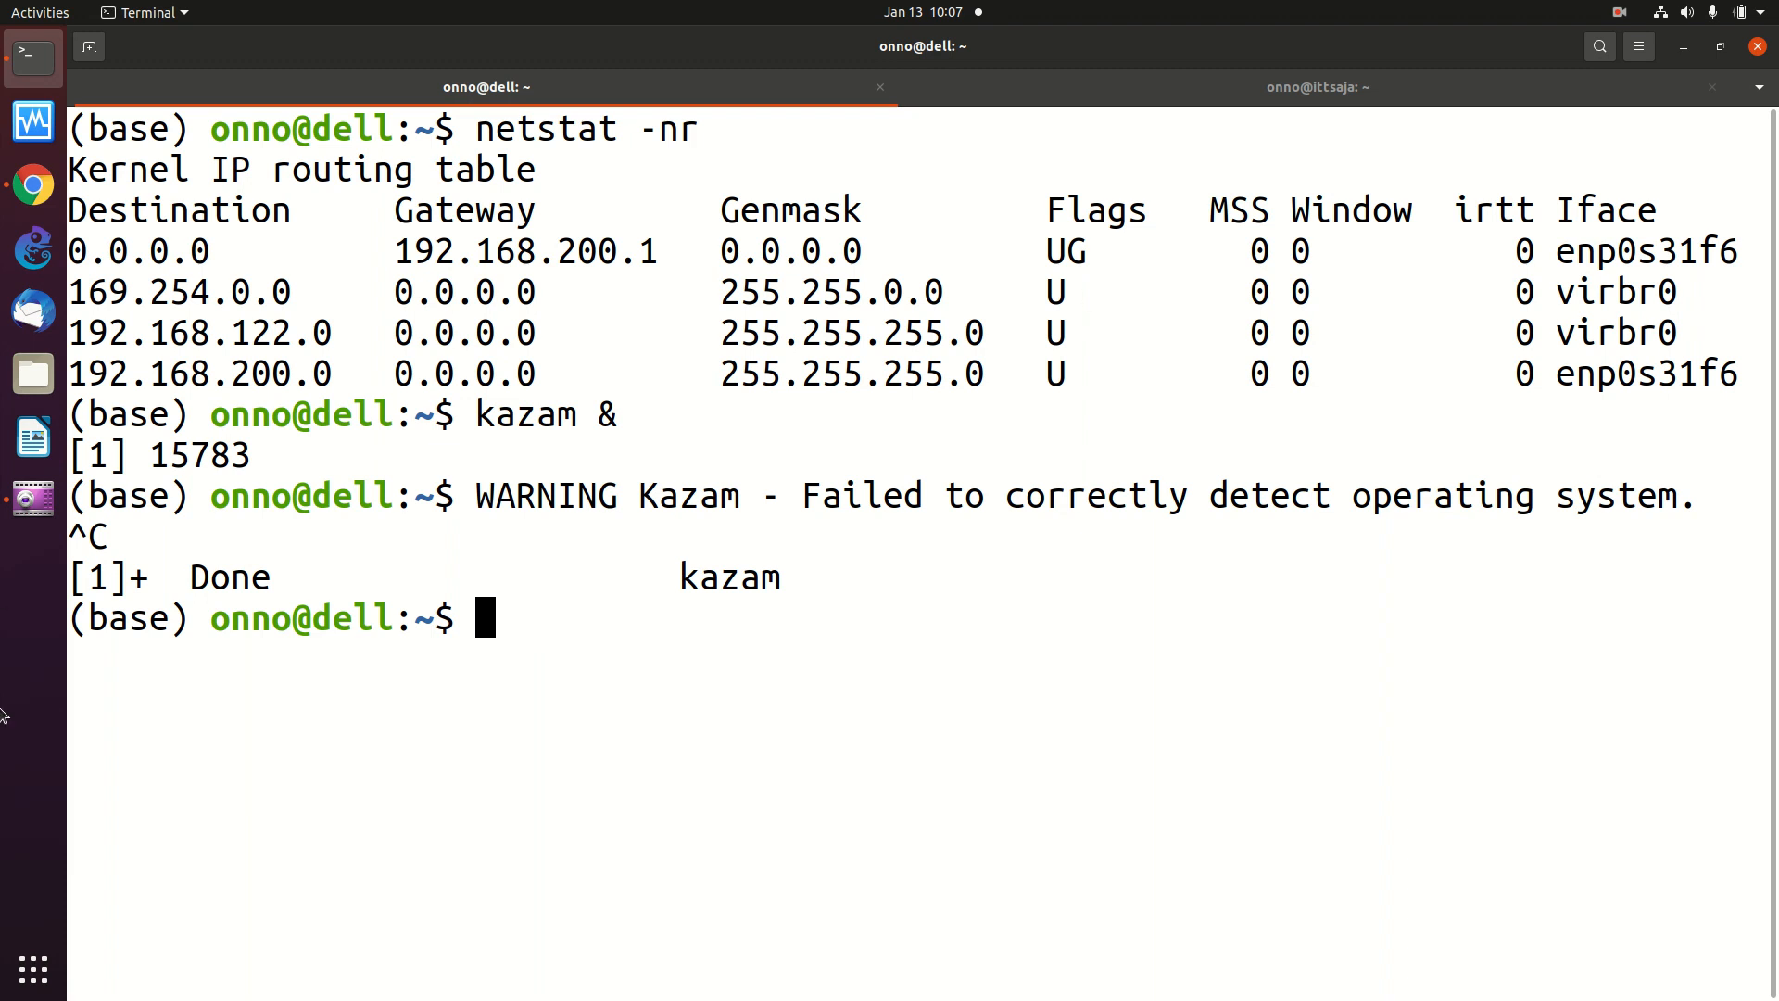
# - Open YouTube in a new browser tab next to the router page
pyautogui.click(41, 182)
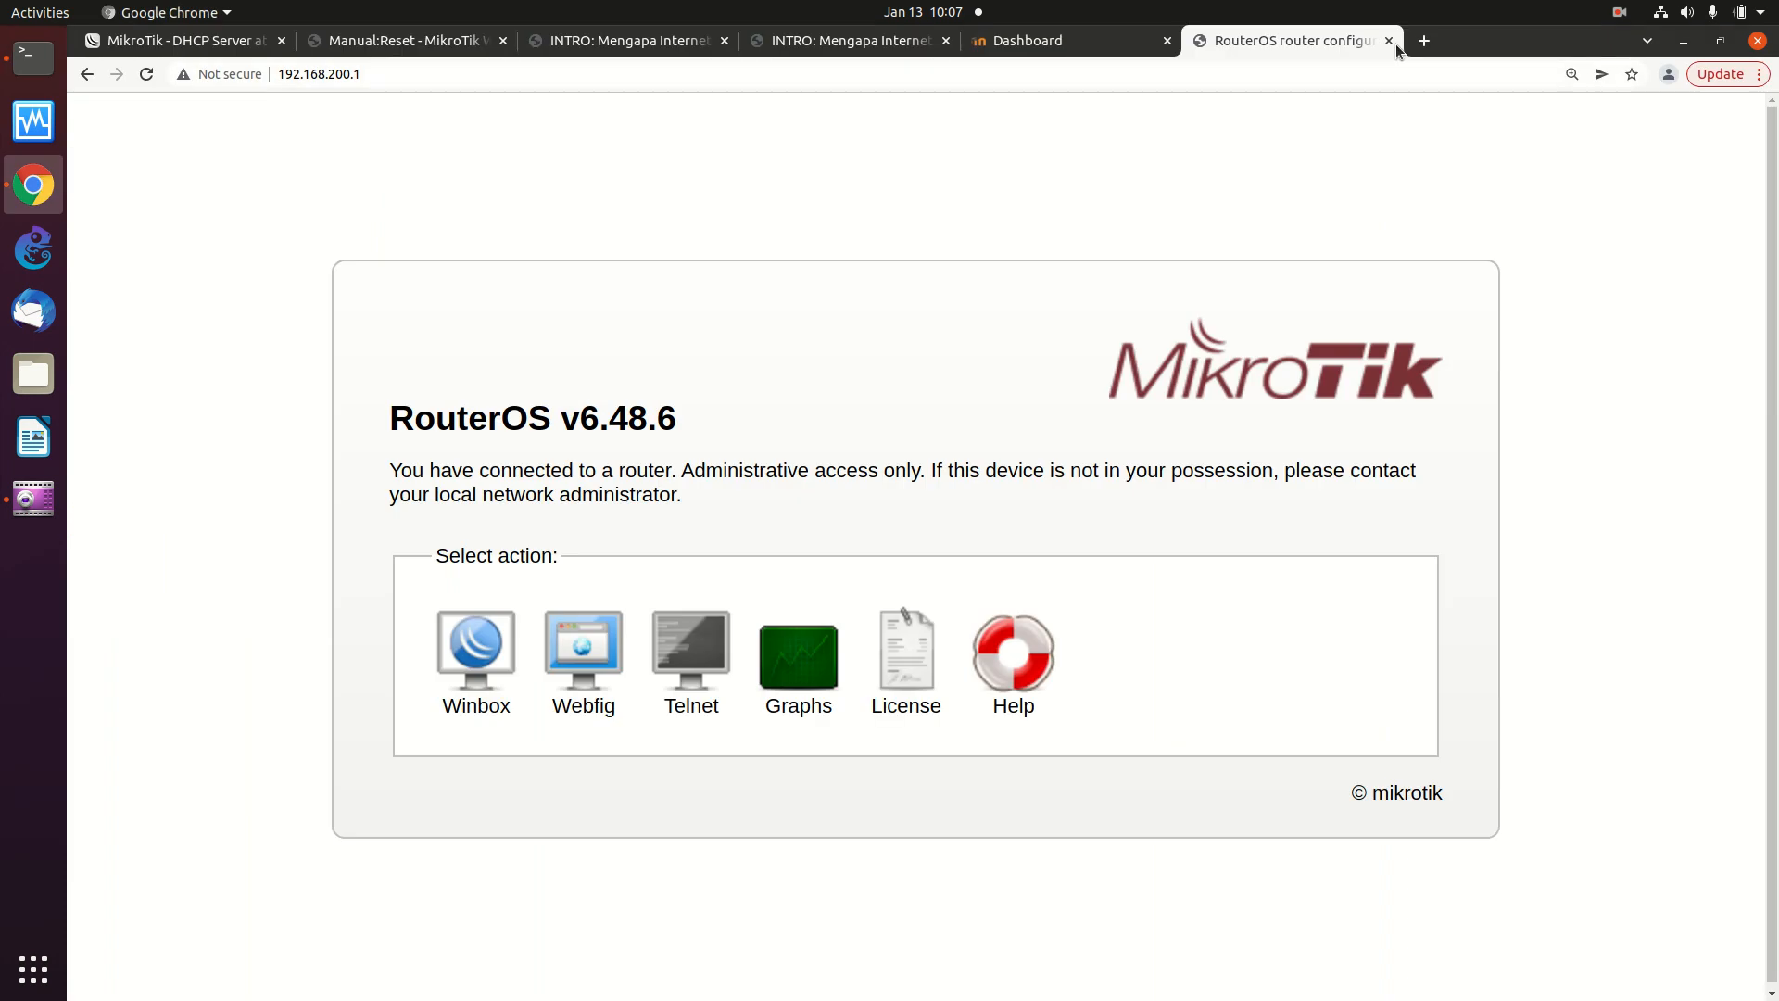
pyautogui.click(1424, 41)
pyautogui.click(1401, 76)
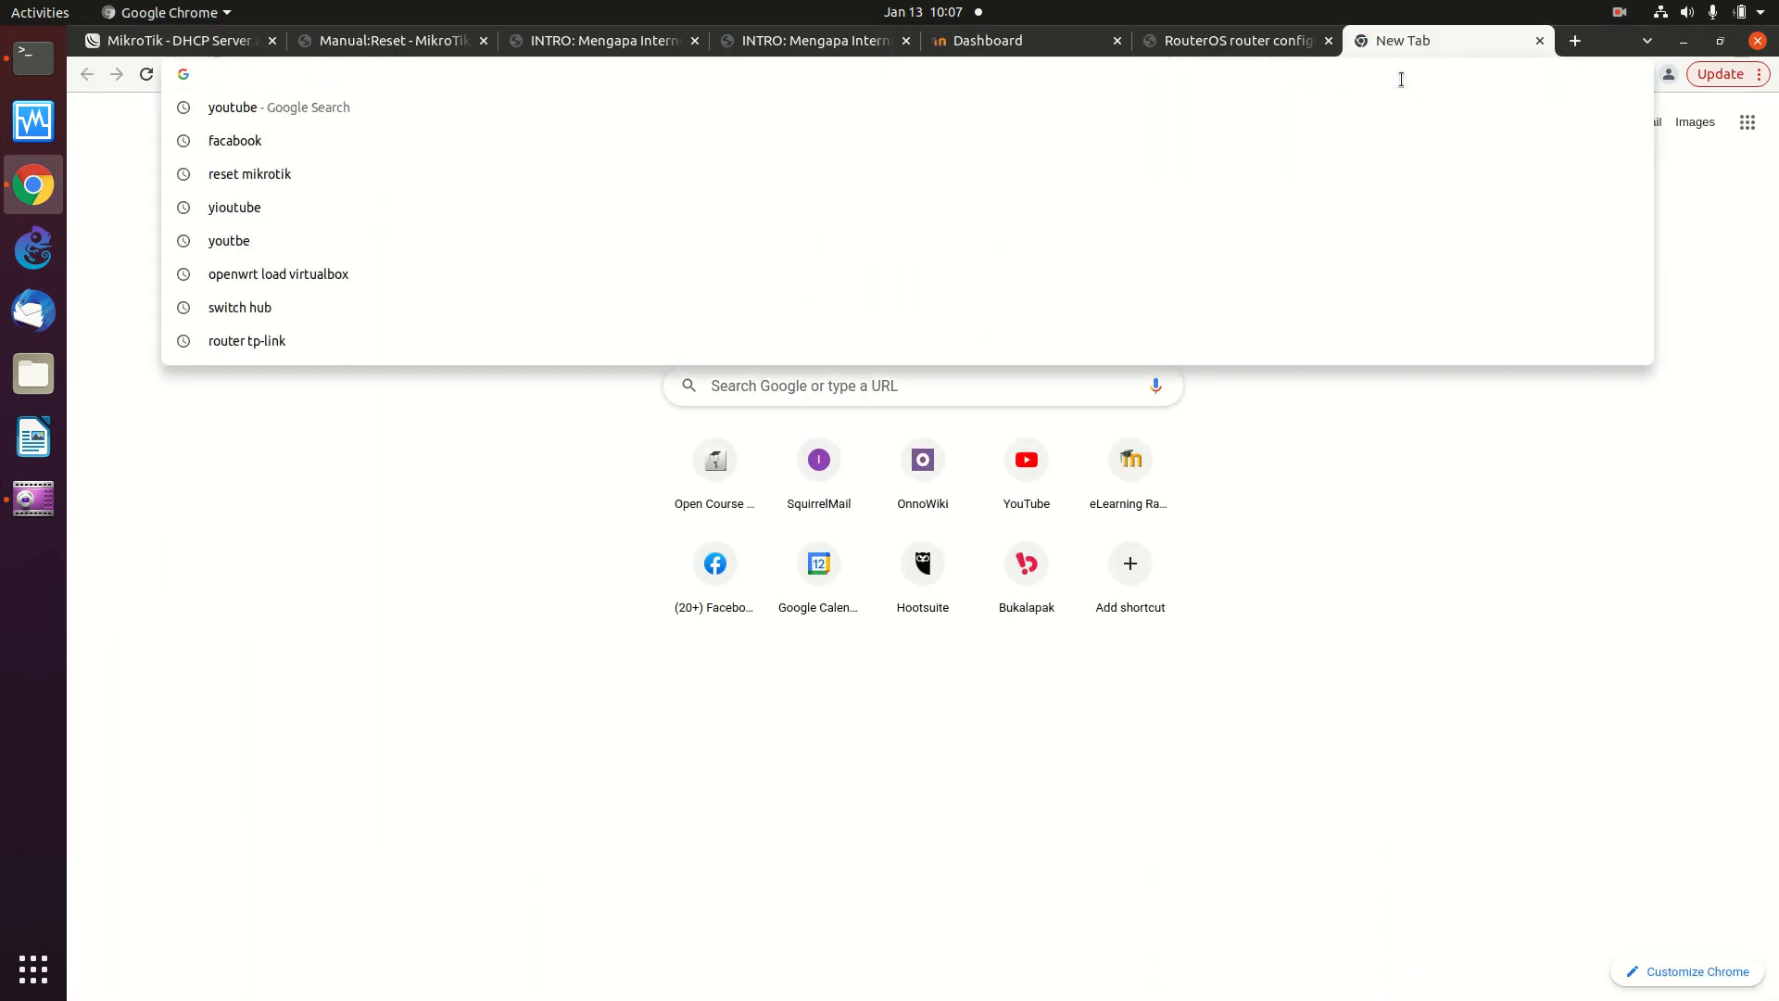
pyautogui.click(1033, 486)
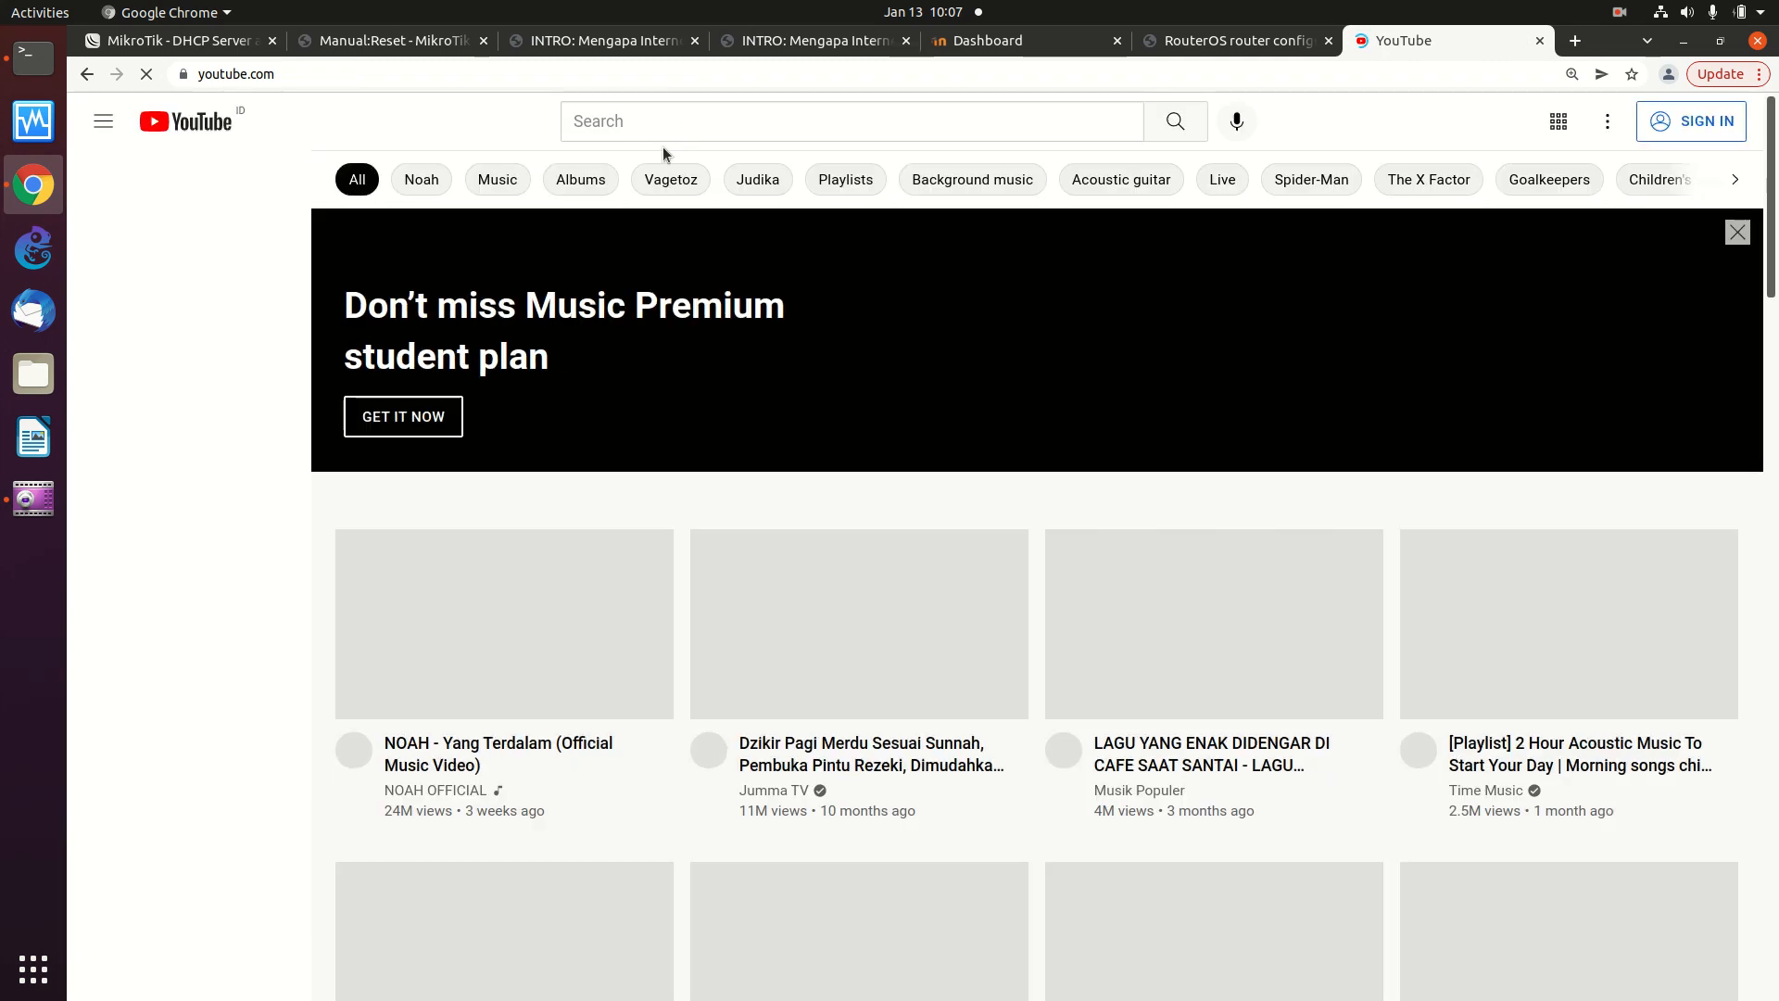
# - Search YouTube for 'onno center' and open the Onno Center channel
pyautogui.click(671, 123)
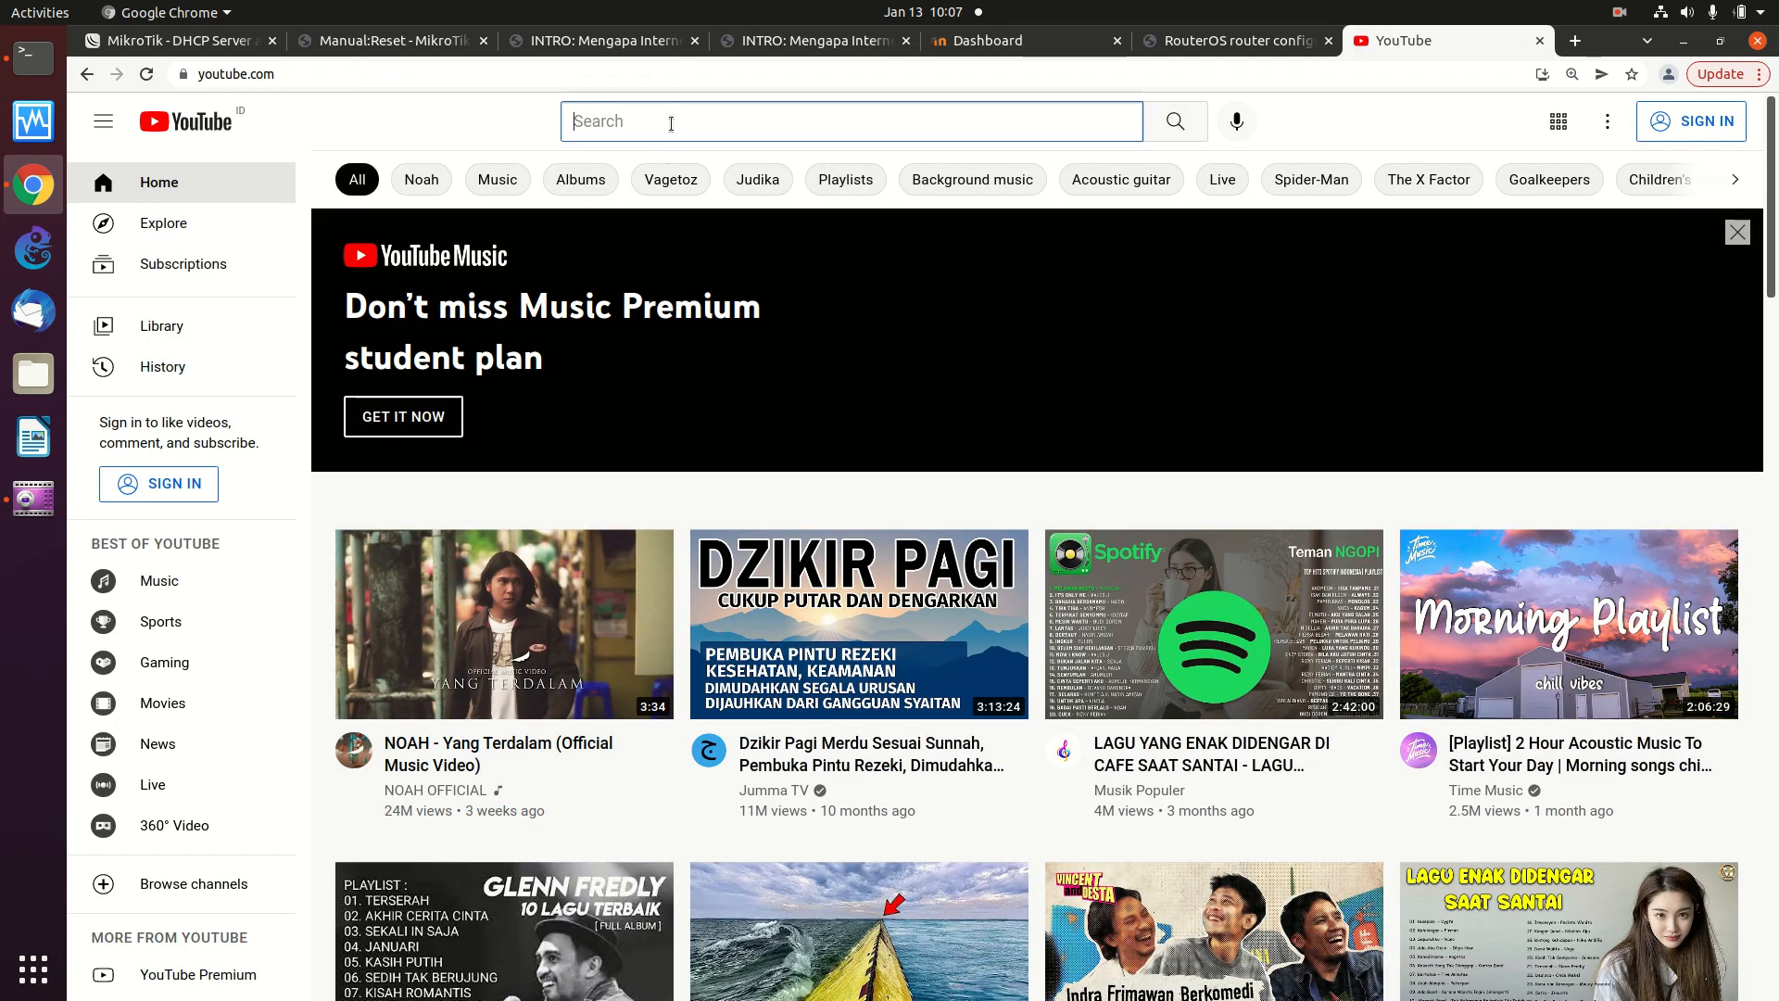
pyautogui.write('onno')
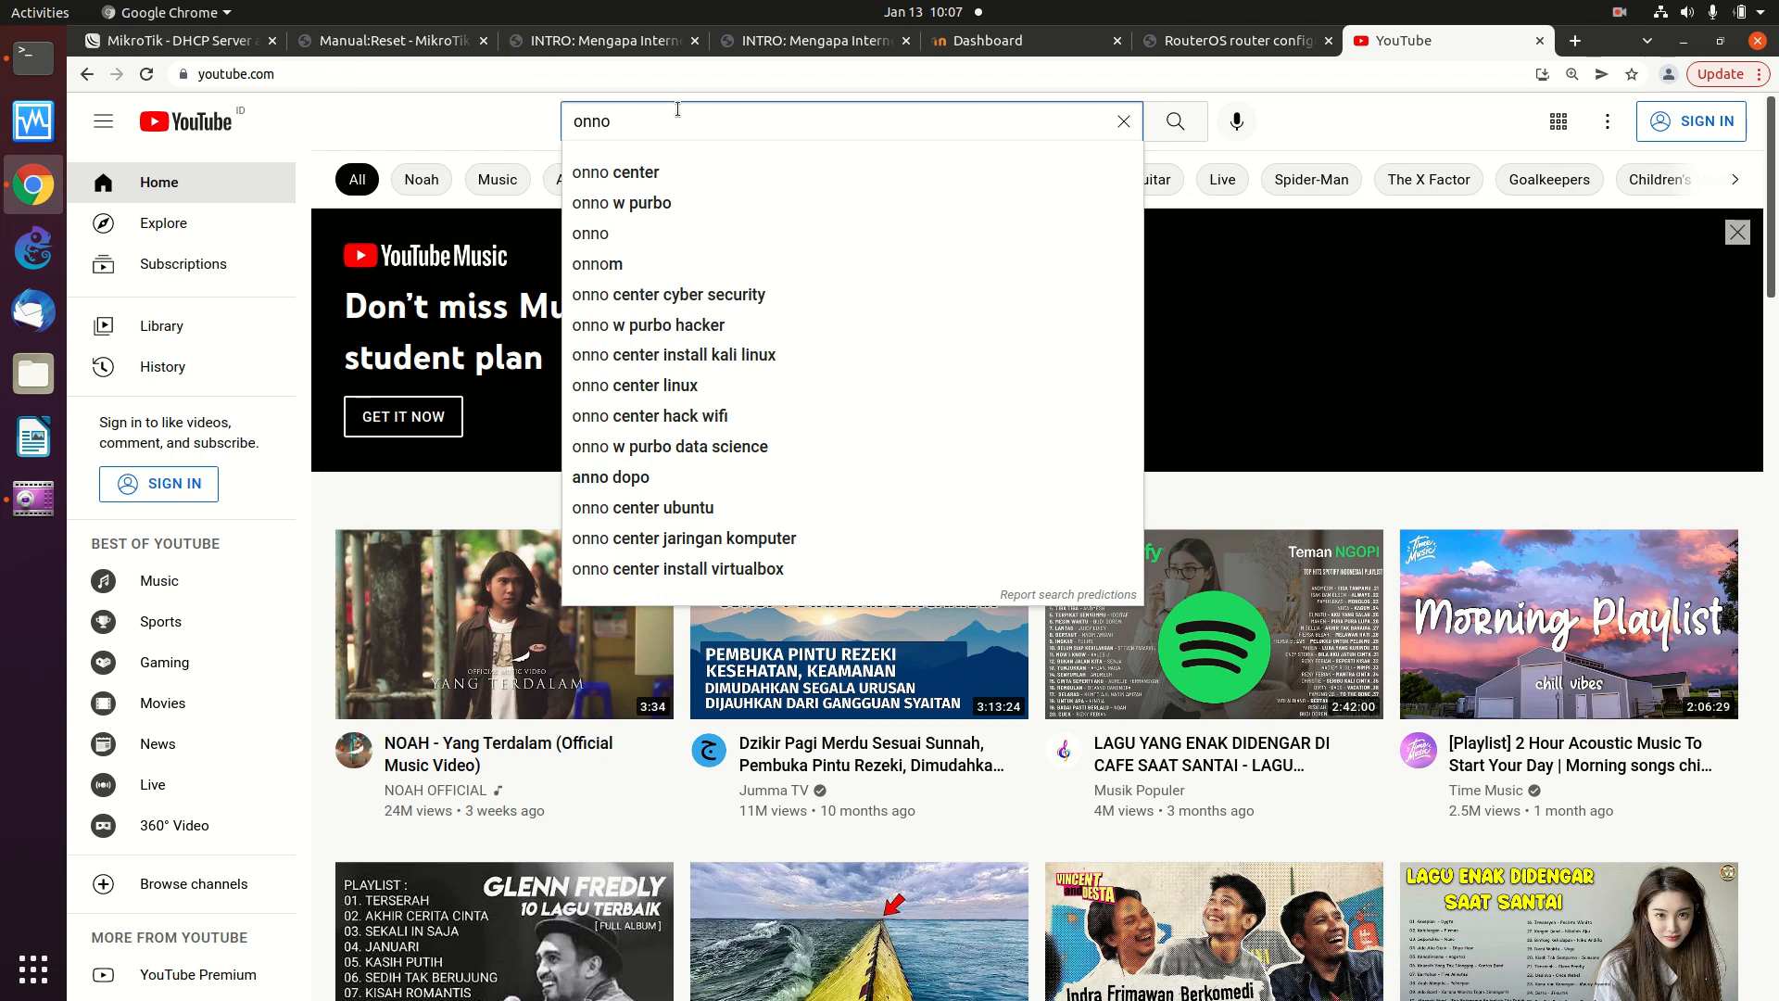
pyautogui.press('Down')
pyautogui.press('Return')
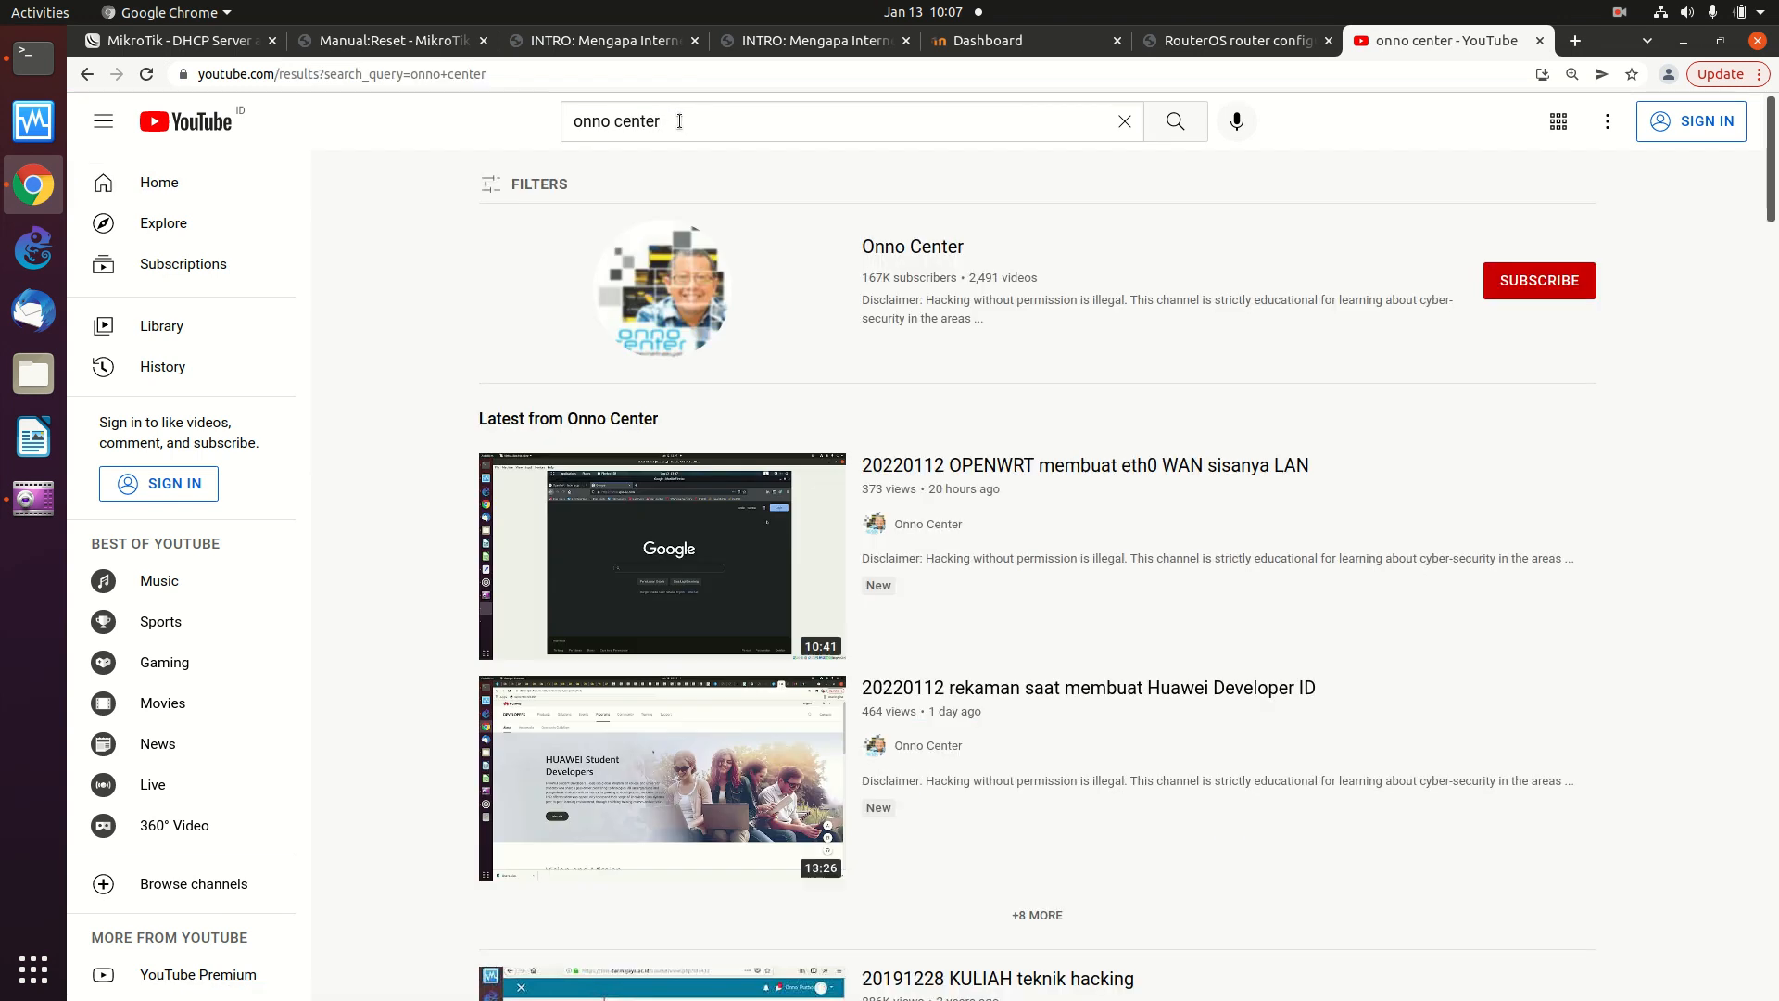
pyautogui.click(895, 255)
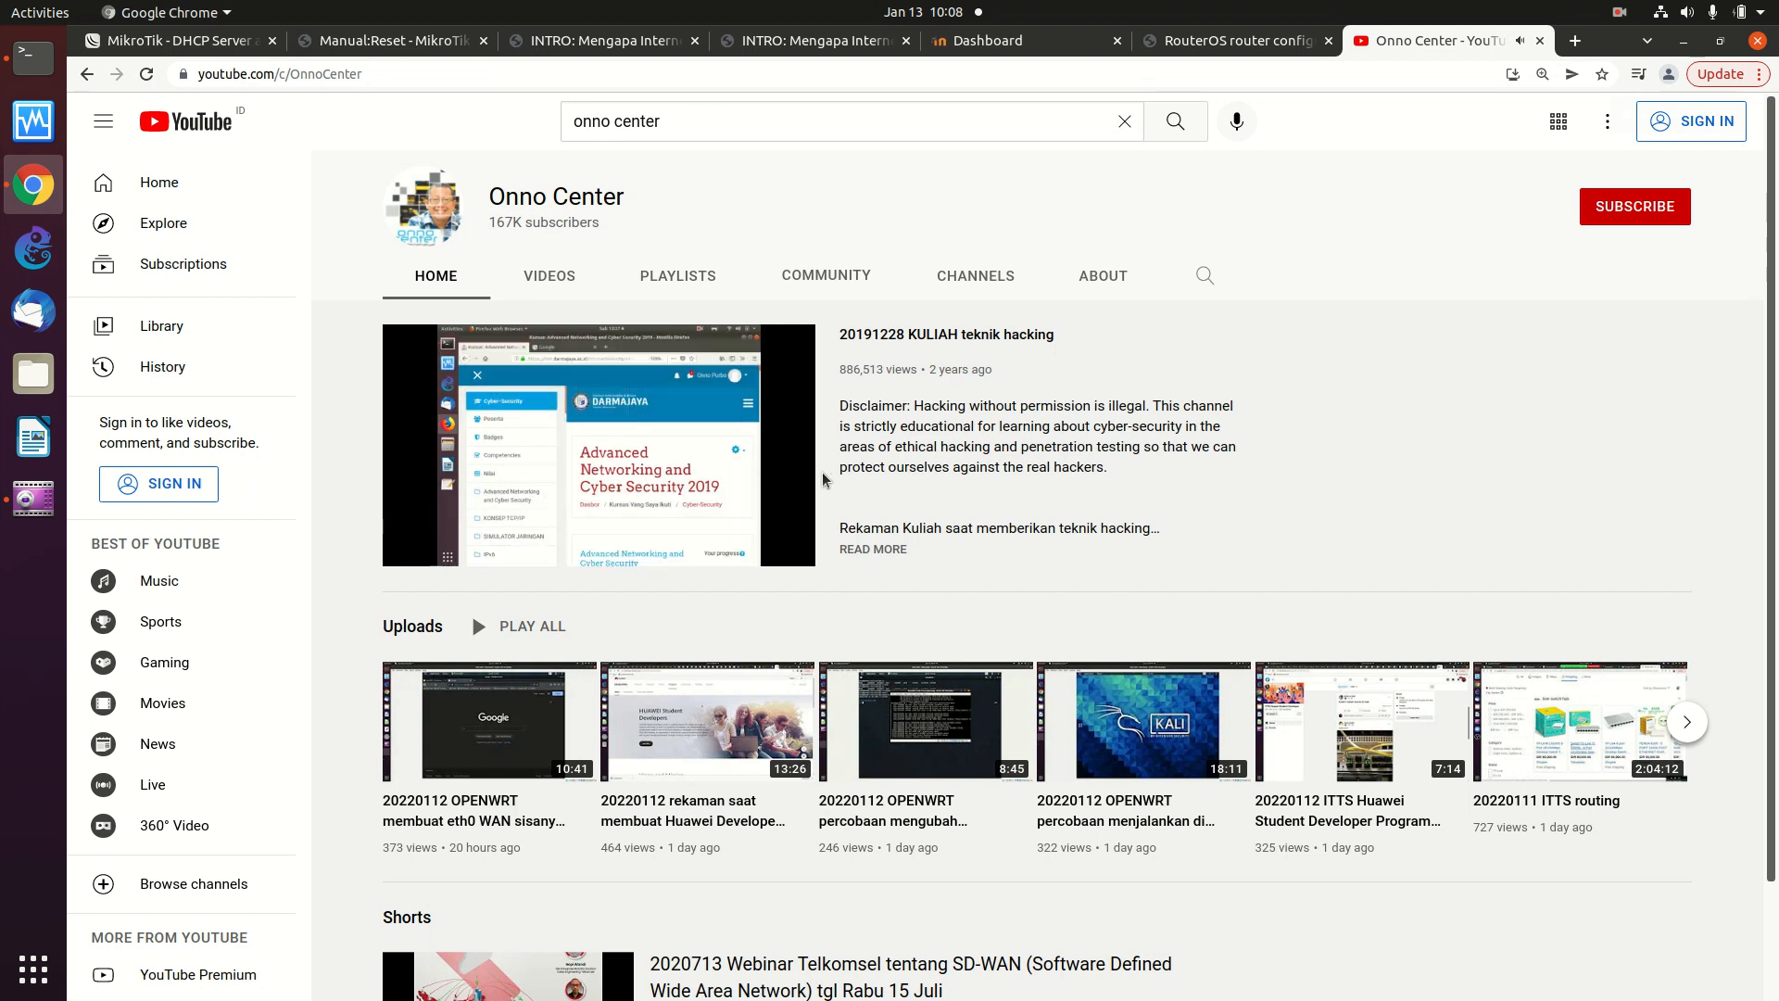
# - Browse the Onno Center channel page, then return to the RouterOS 192.168.200.1 tab
pyautogui.scroll(-2, 822, 480)
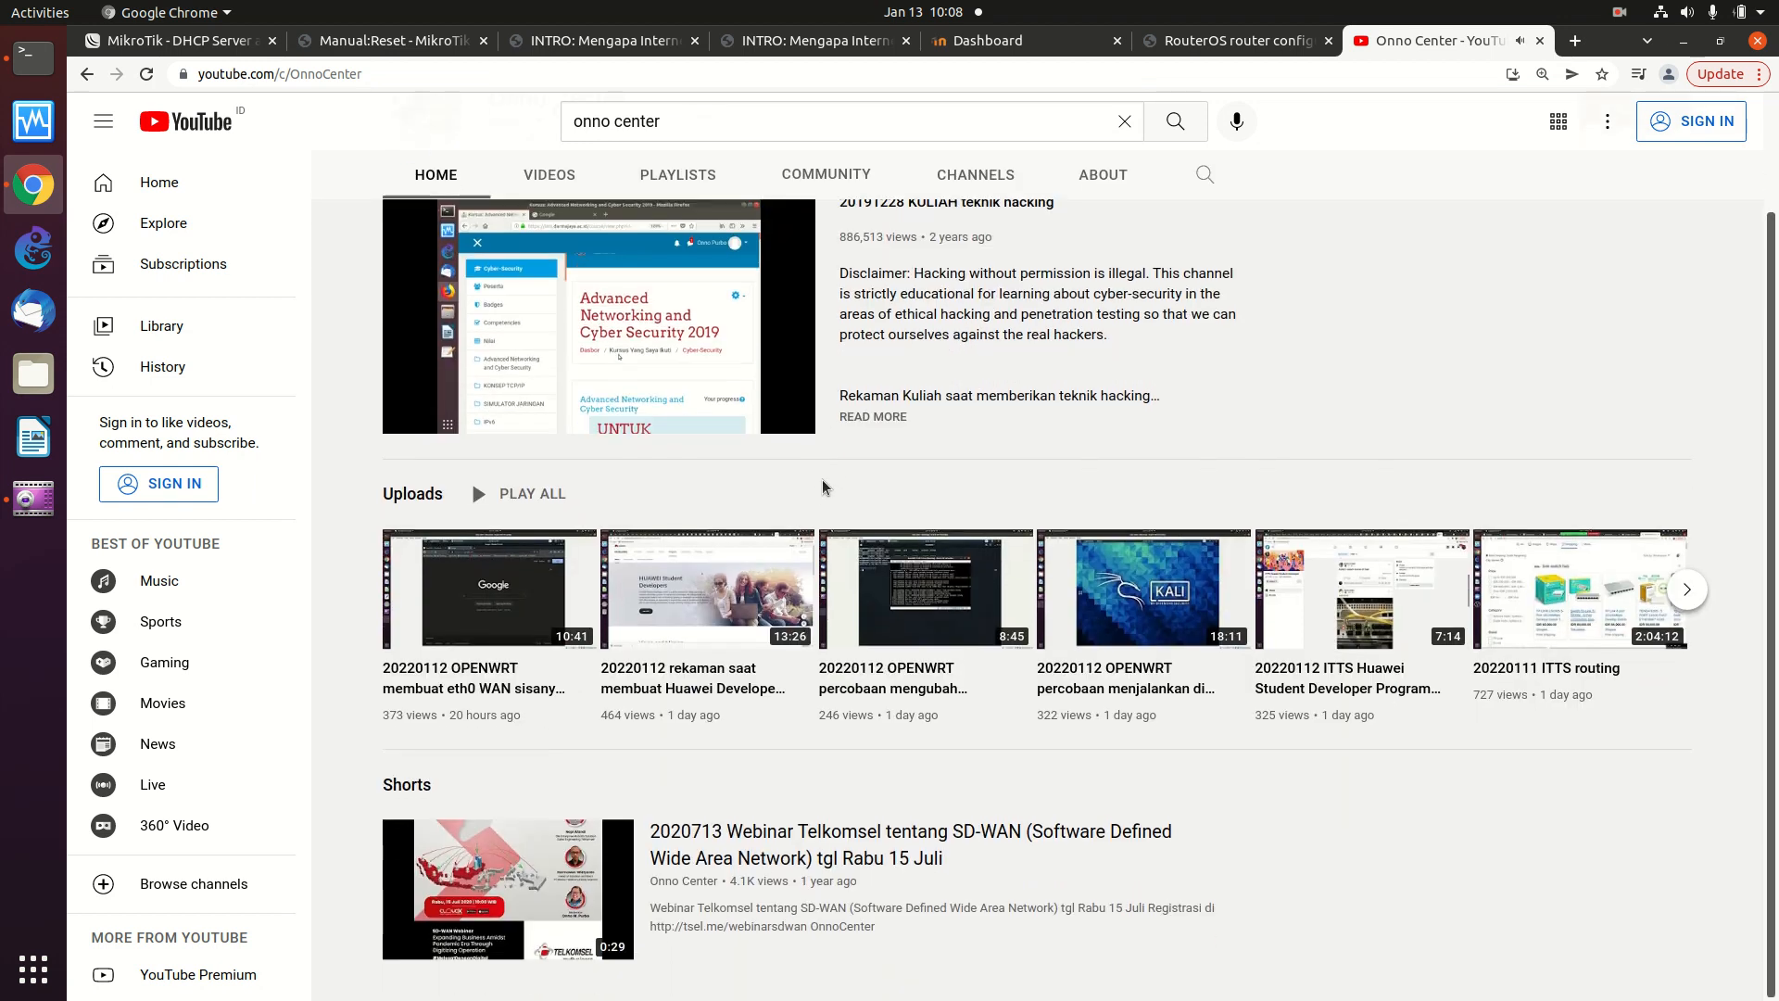
pyautogui.scroll(2, 822, 484)
pyautogui.scroll(-2, 824, 484)
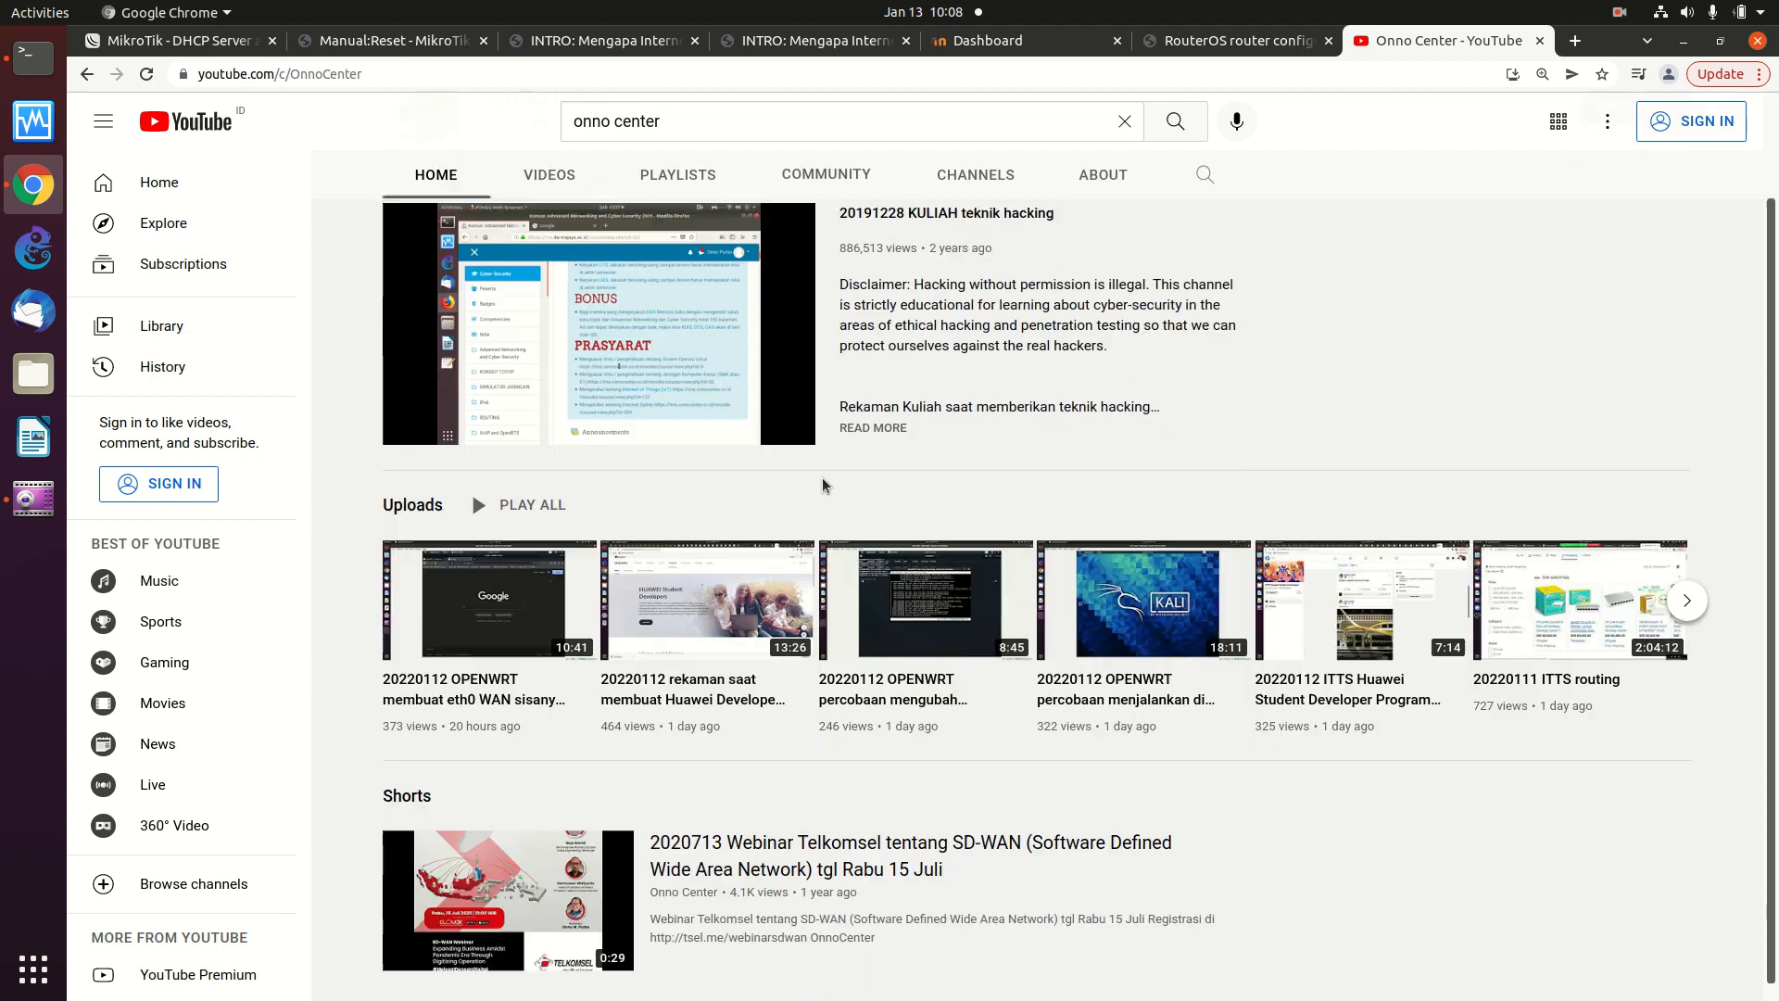
pyautogui.scroll(3, 822, 485)
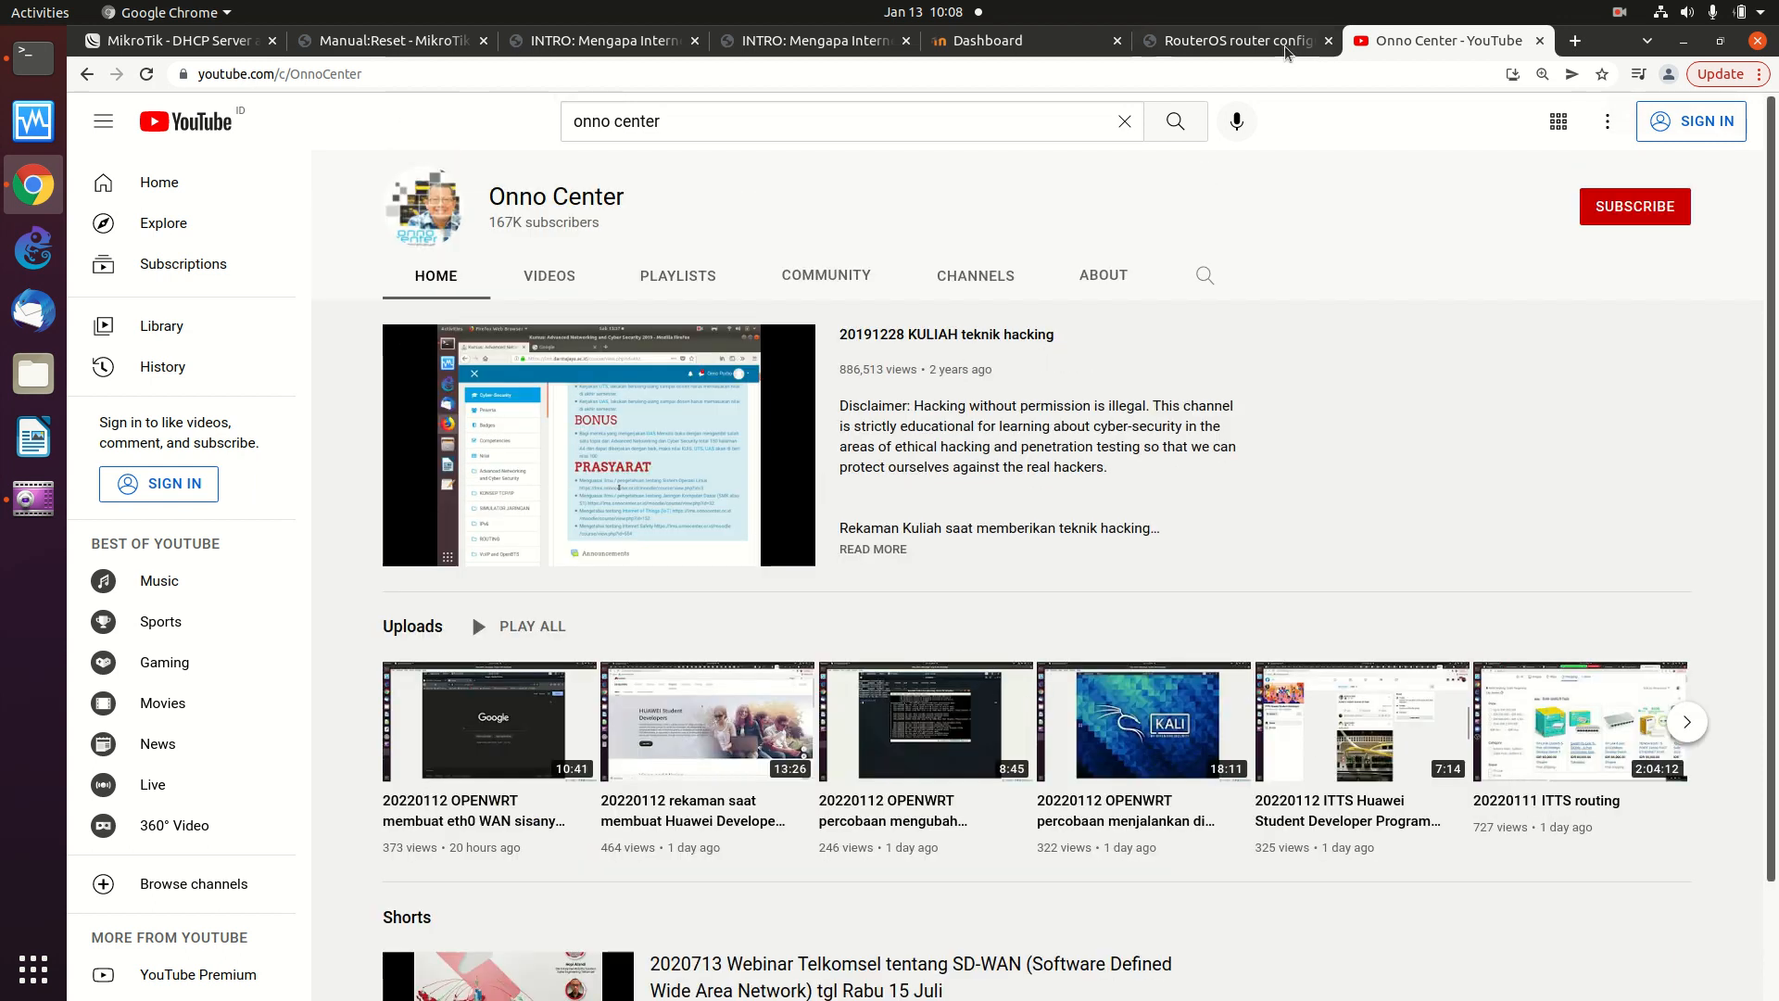
pyautogui.moveTo(1264, 49)
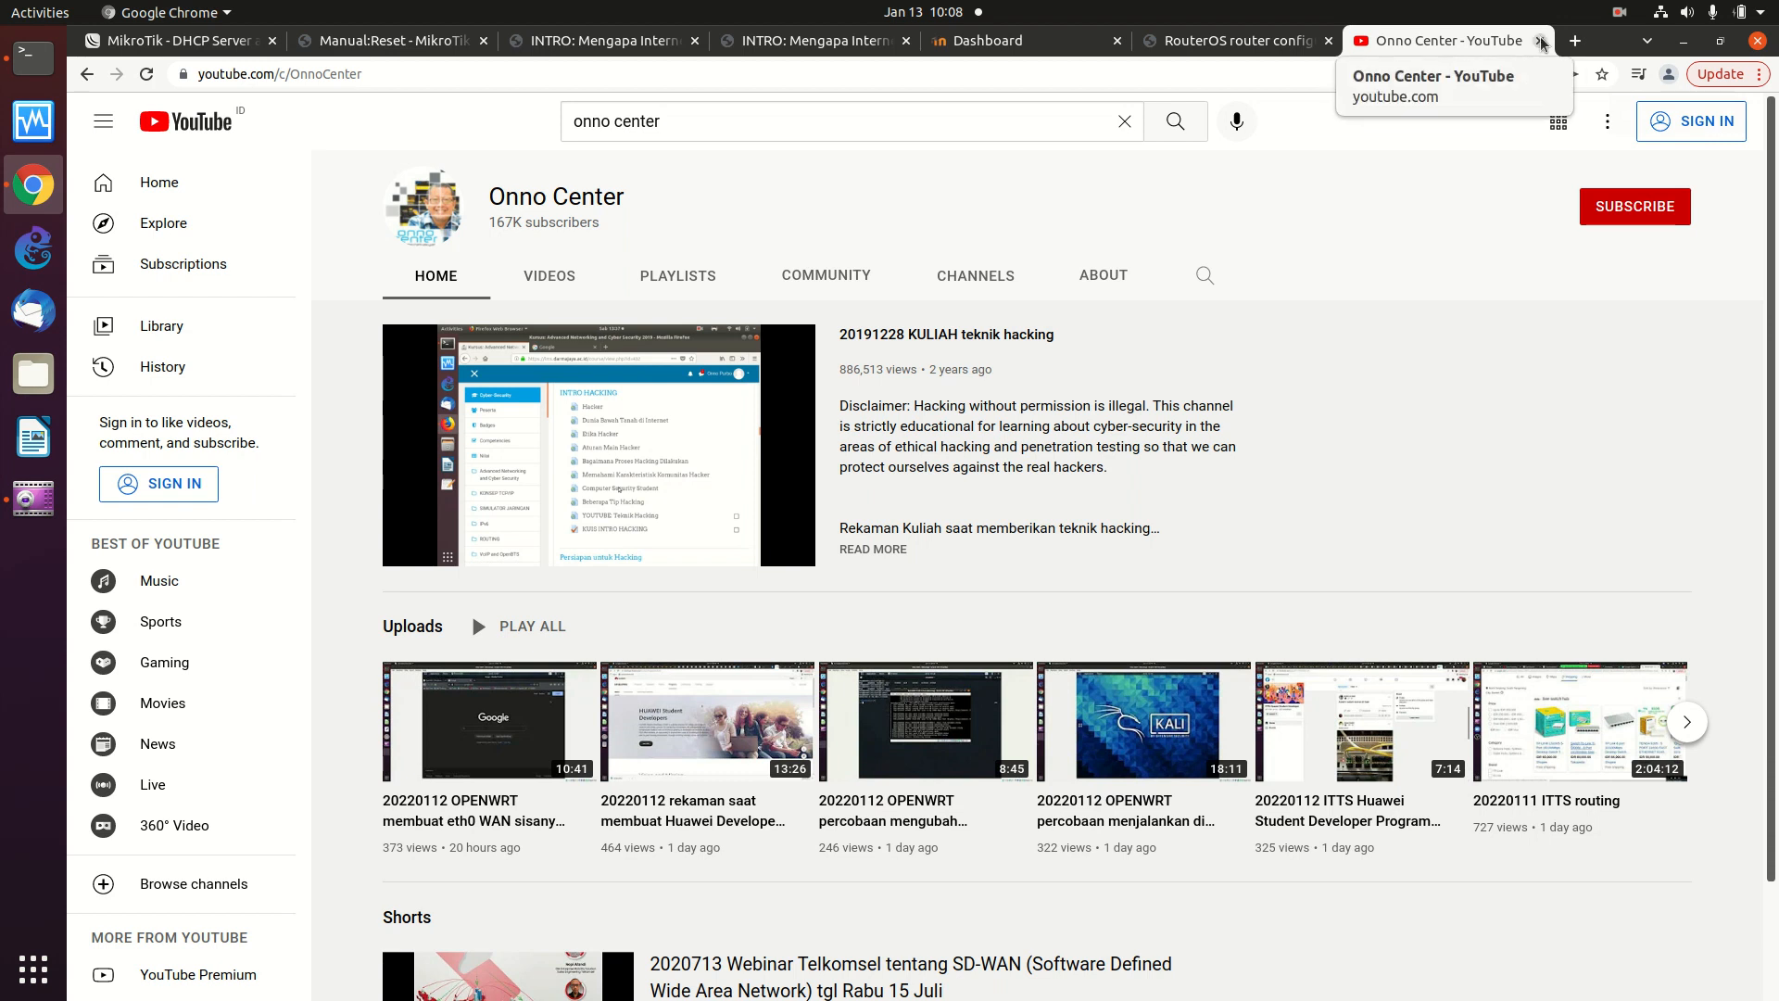
pyautogui.hotkey('ctrl', 'pageup')
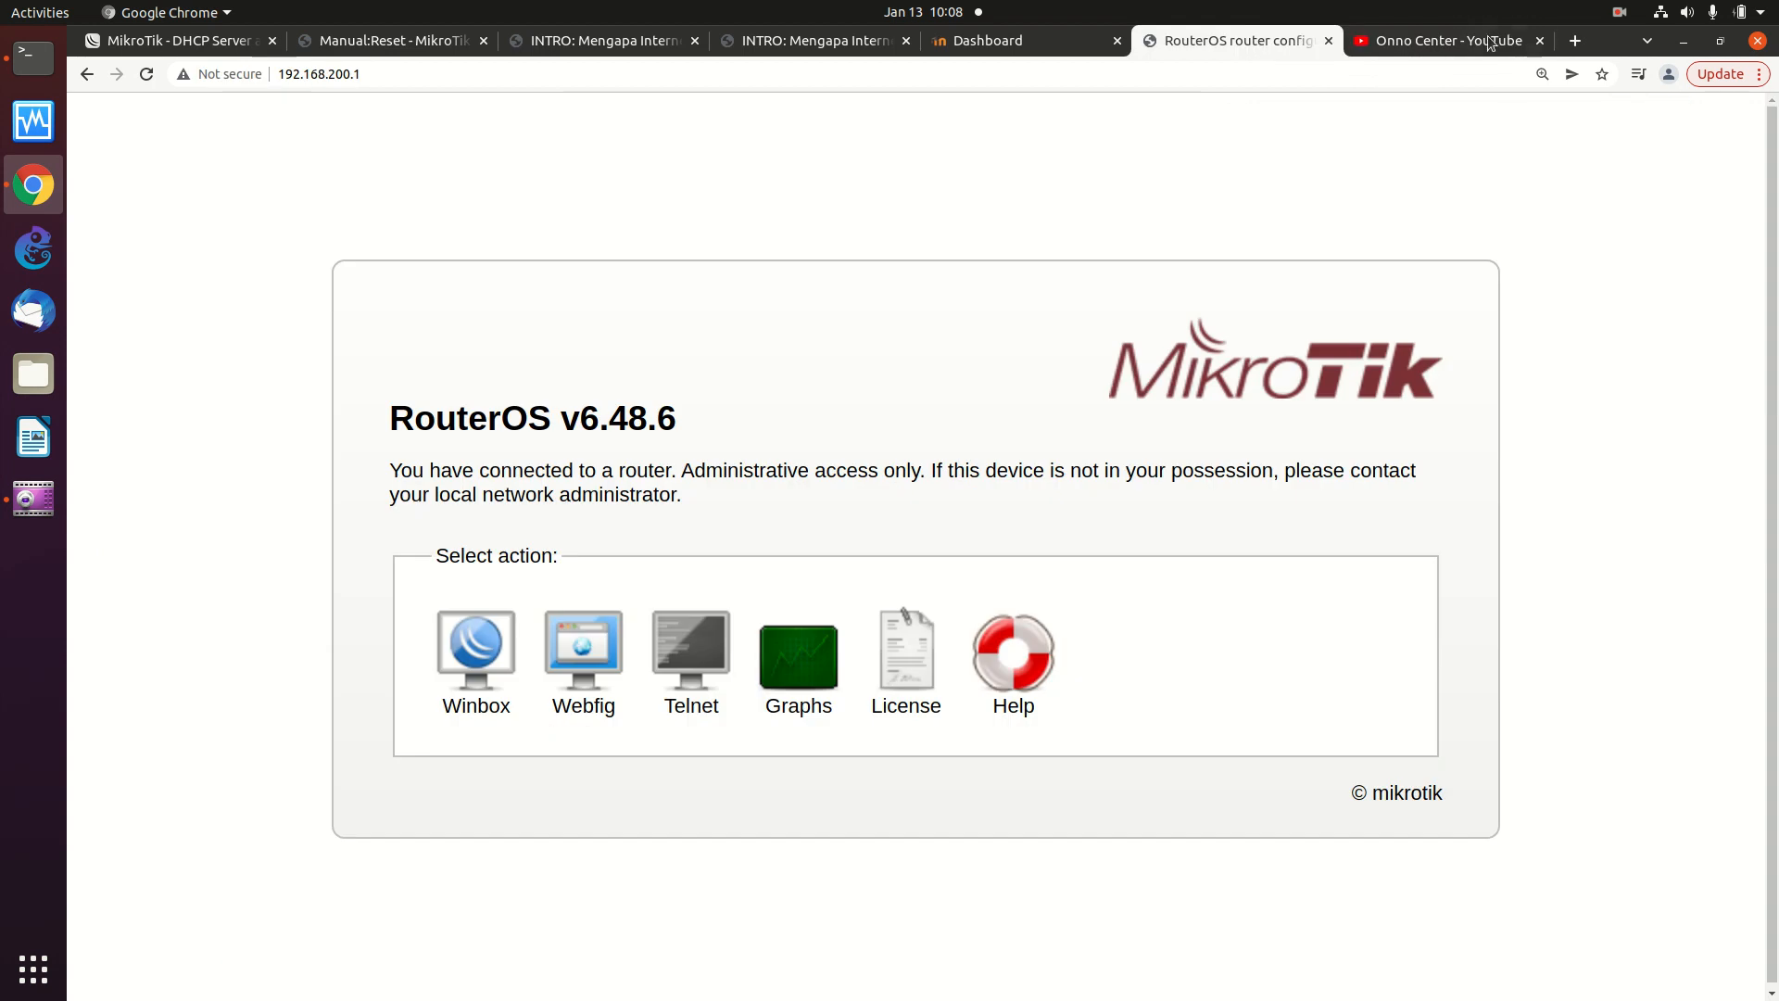
# - Close the YouTube tab and log in to WebFig as admin, declining Chrome's password save
pyautogui.click(1540, 43)
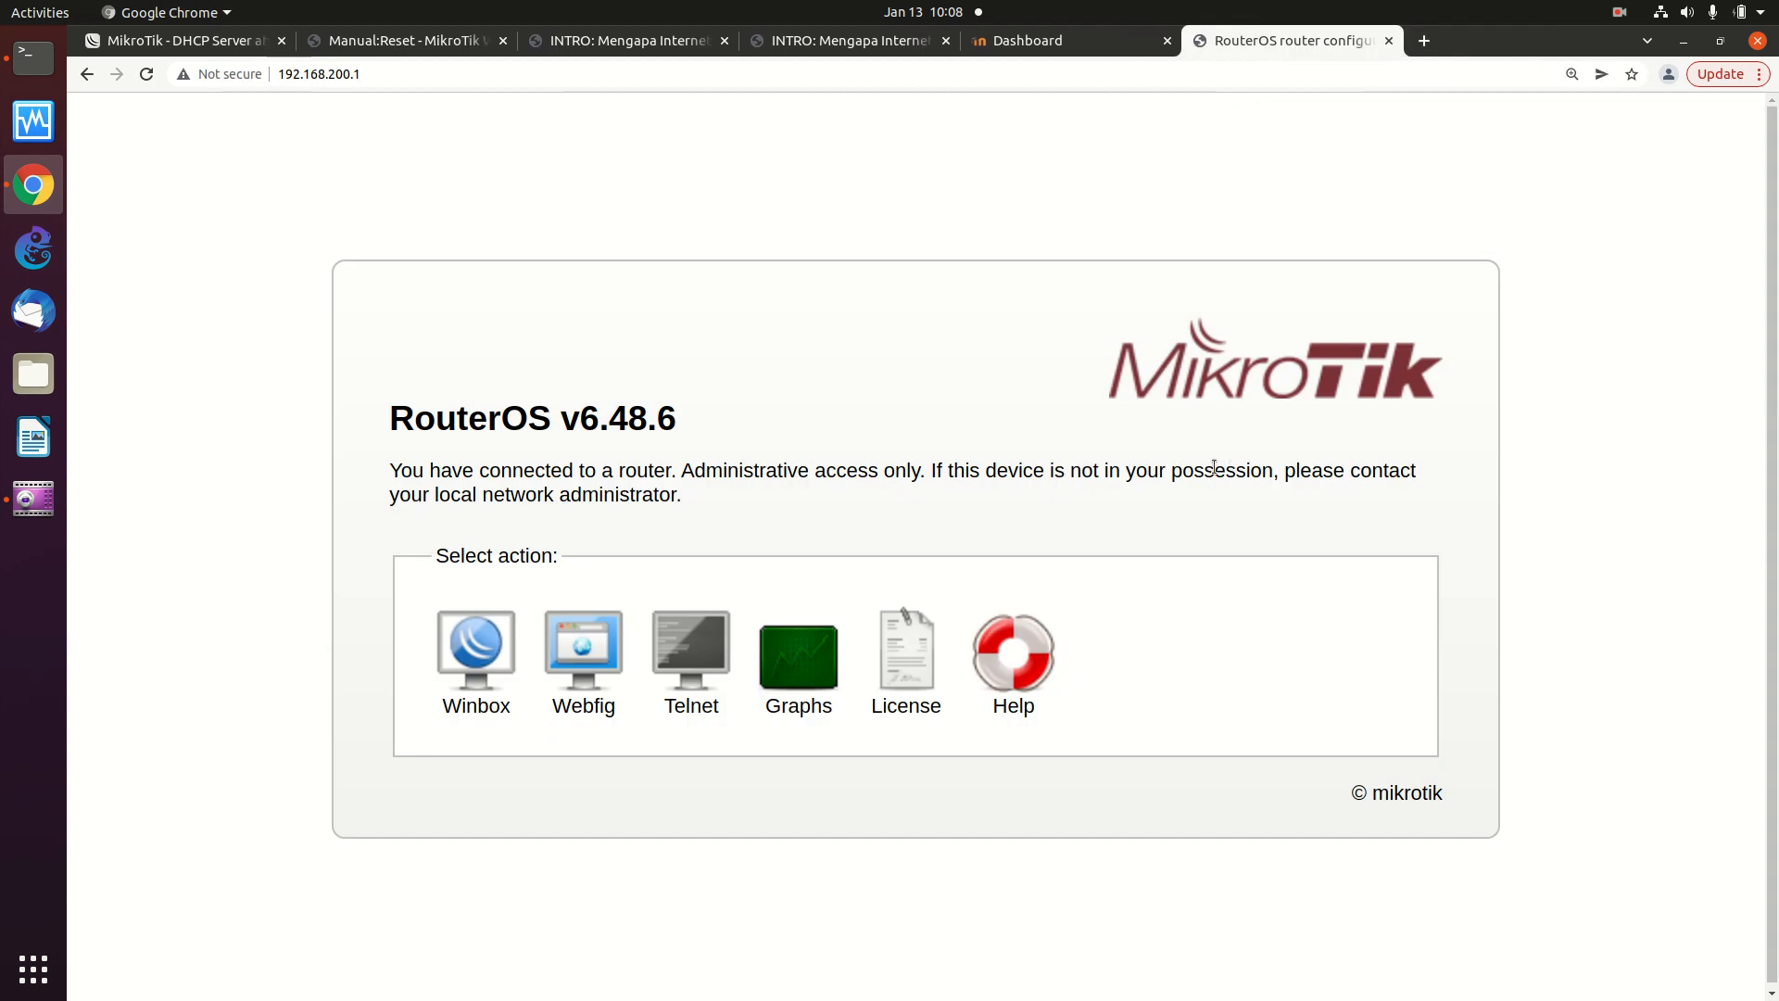
pyautogui.click(588, 649)
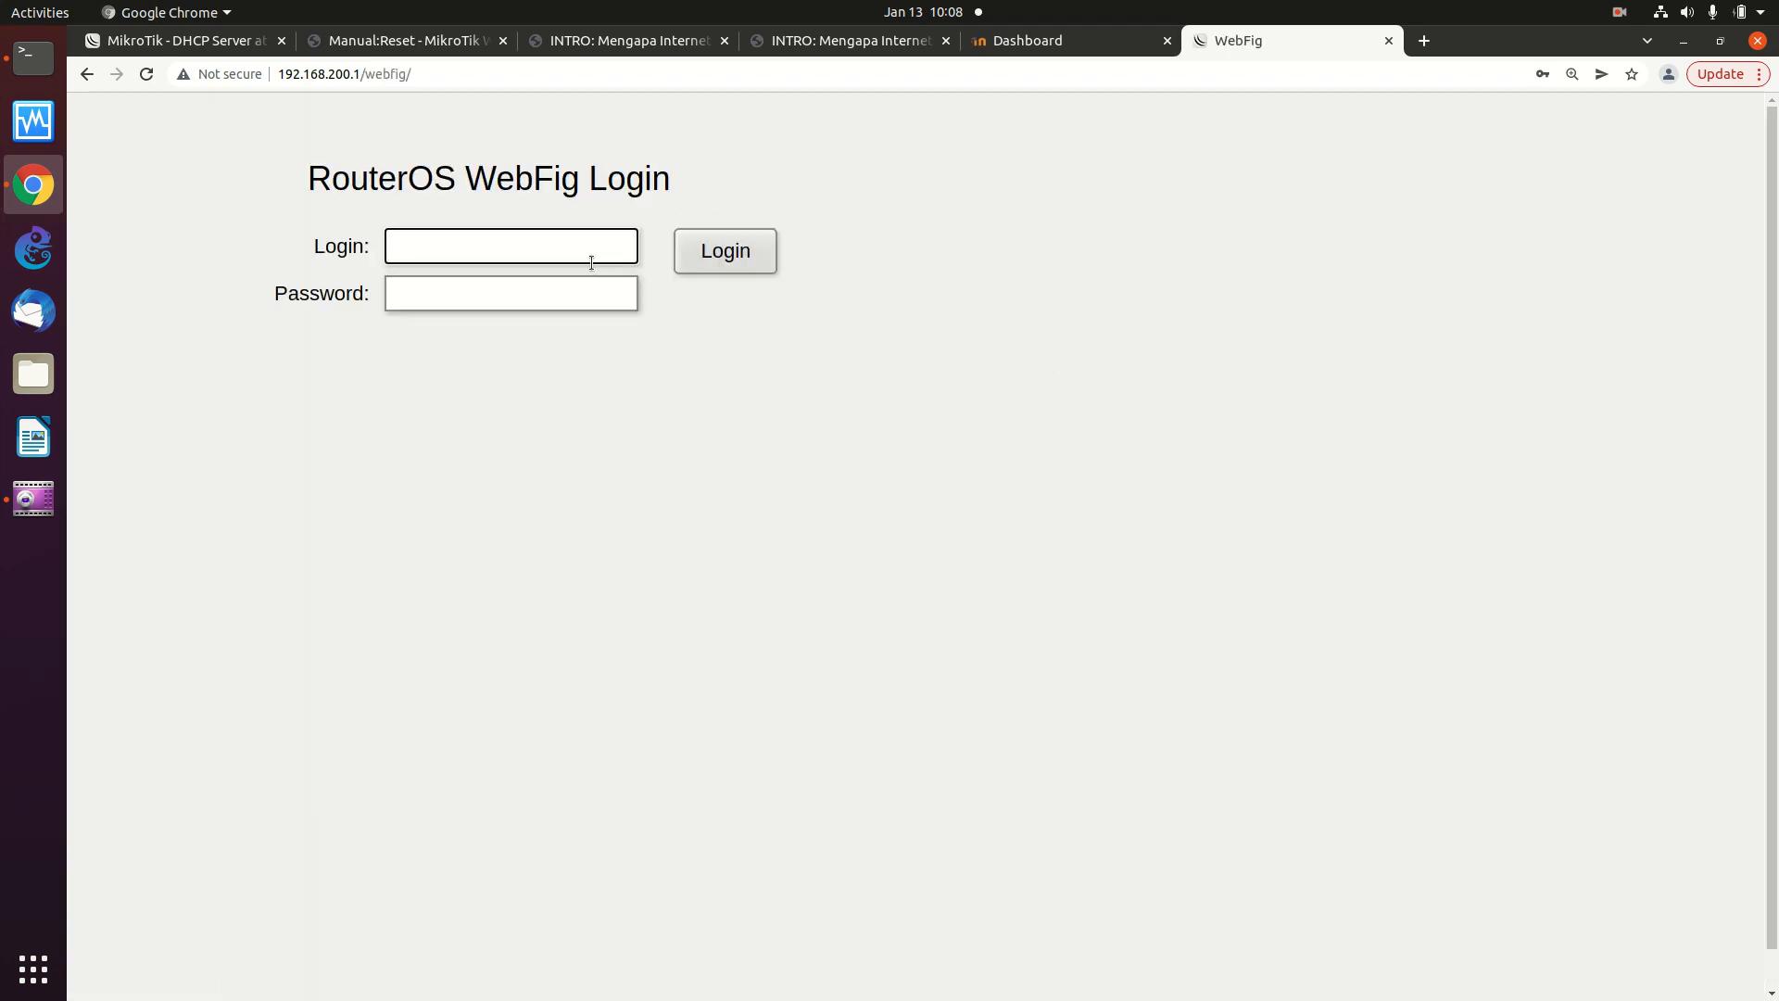
pyautogui.write('admin')
pyautogui.press('Tab')
pyautogui.write('•••••')
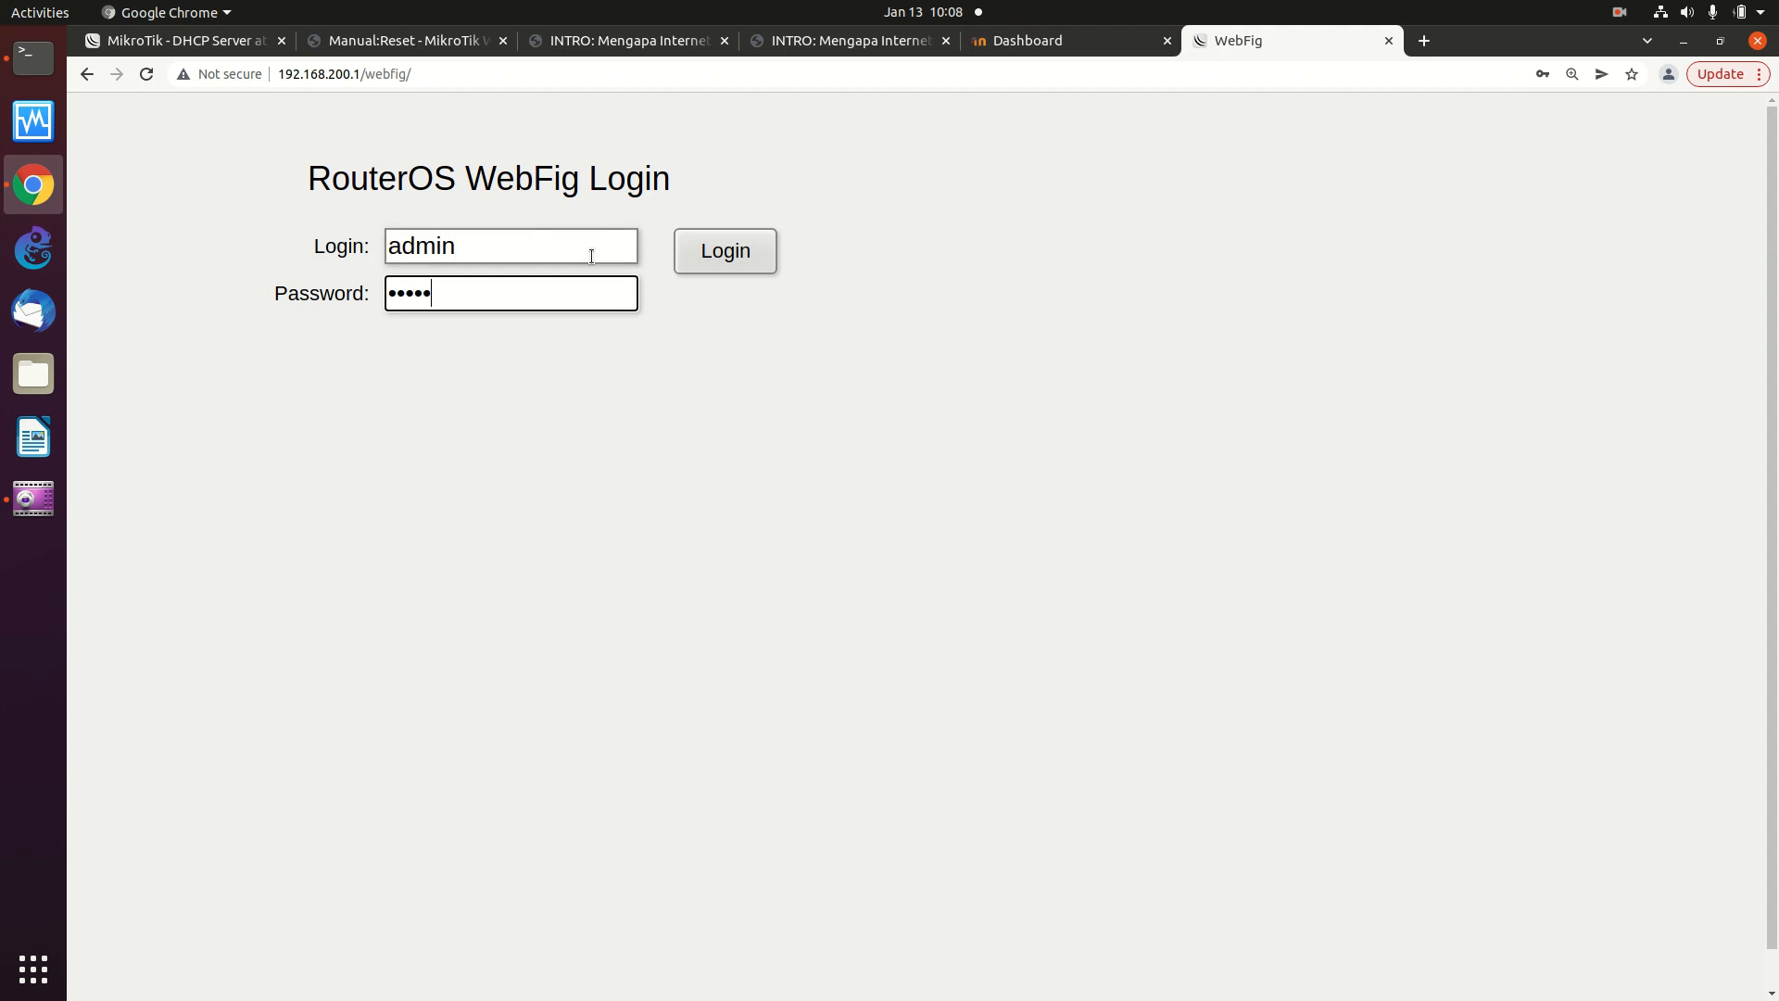
pyautogui.press('Return')
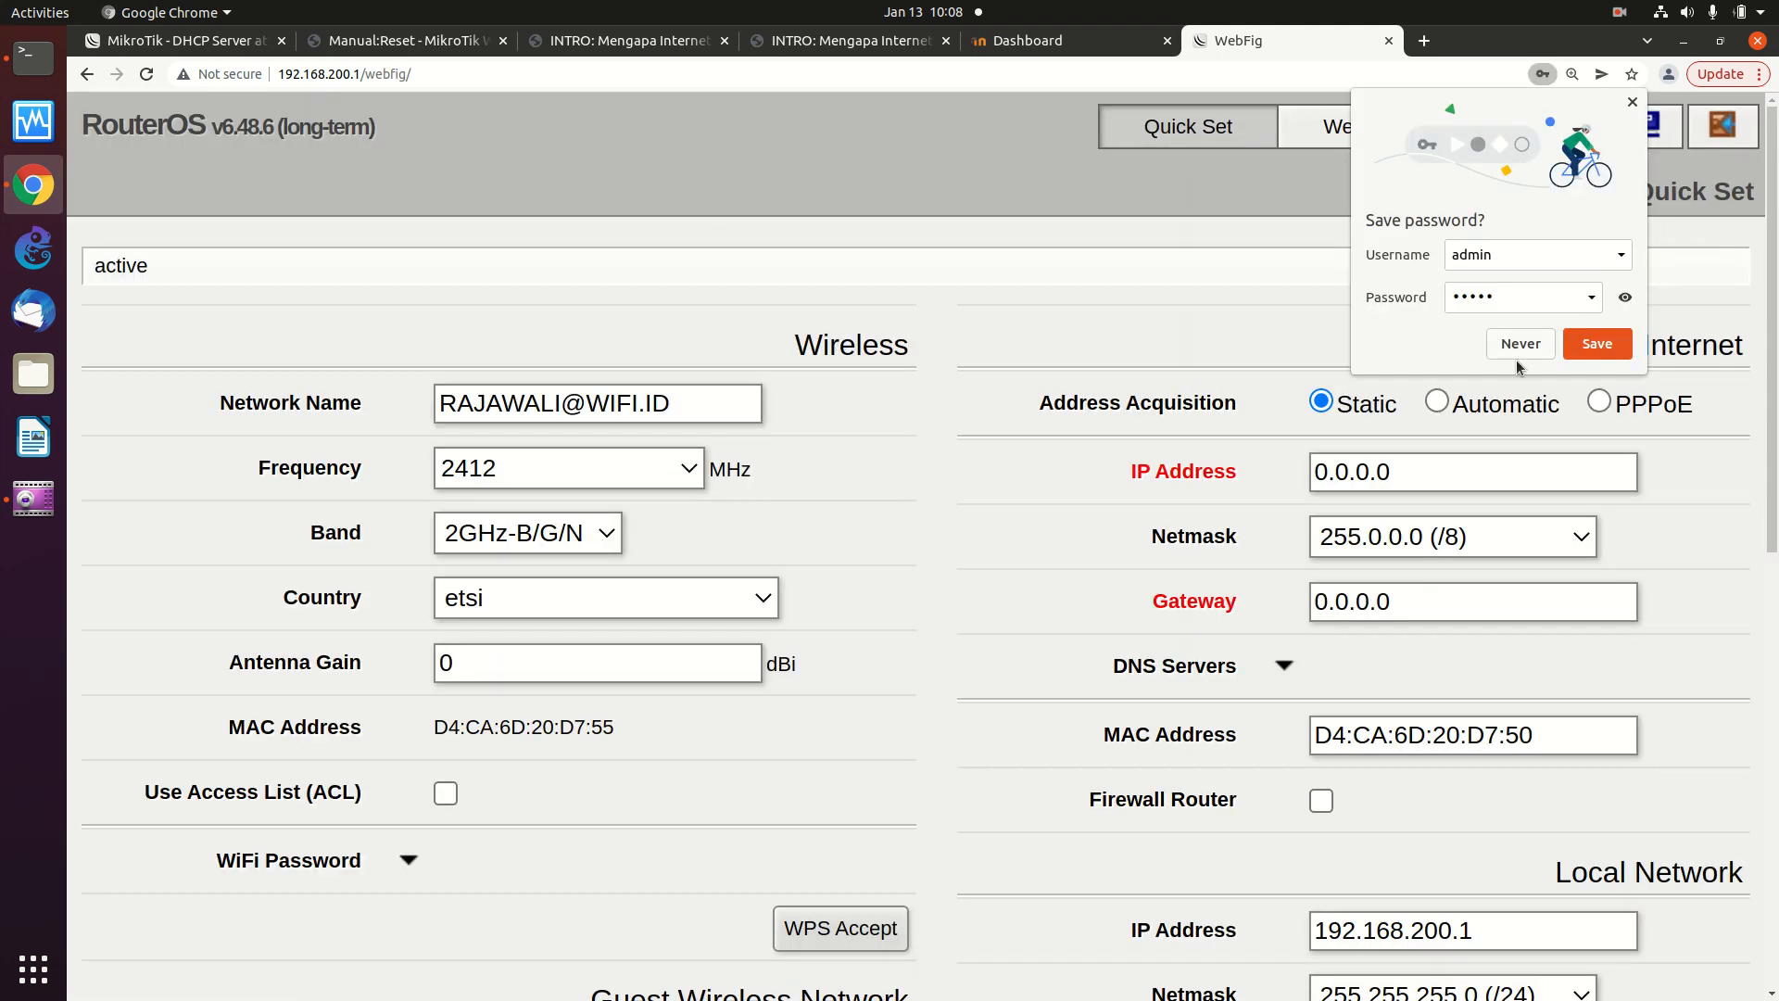
pyautogui.click(1519, 345)
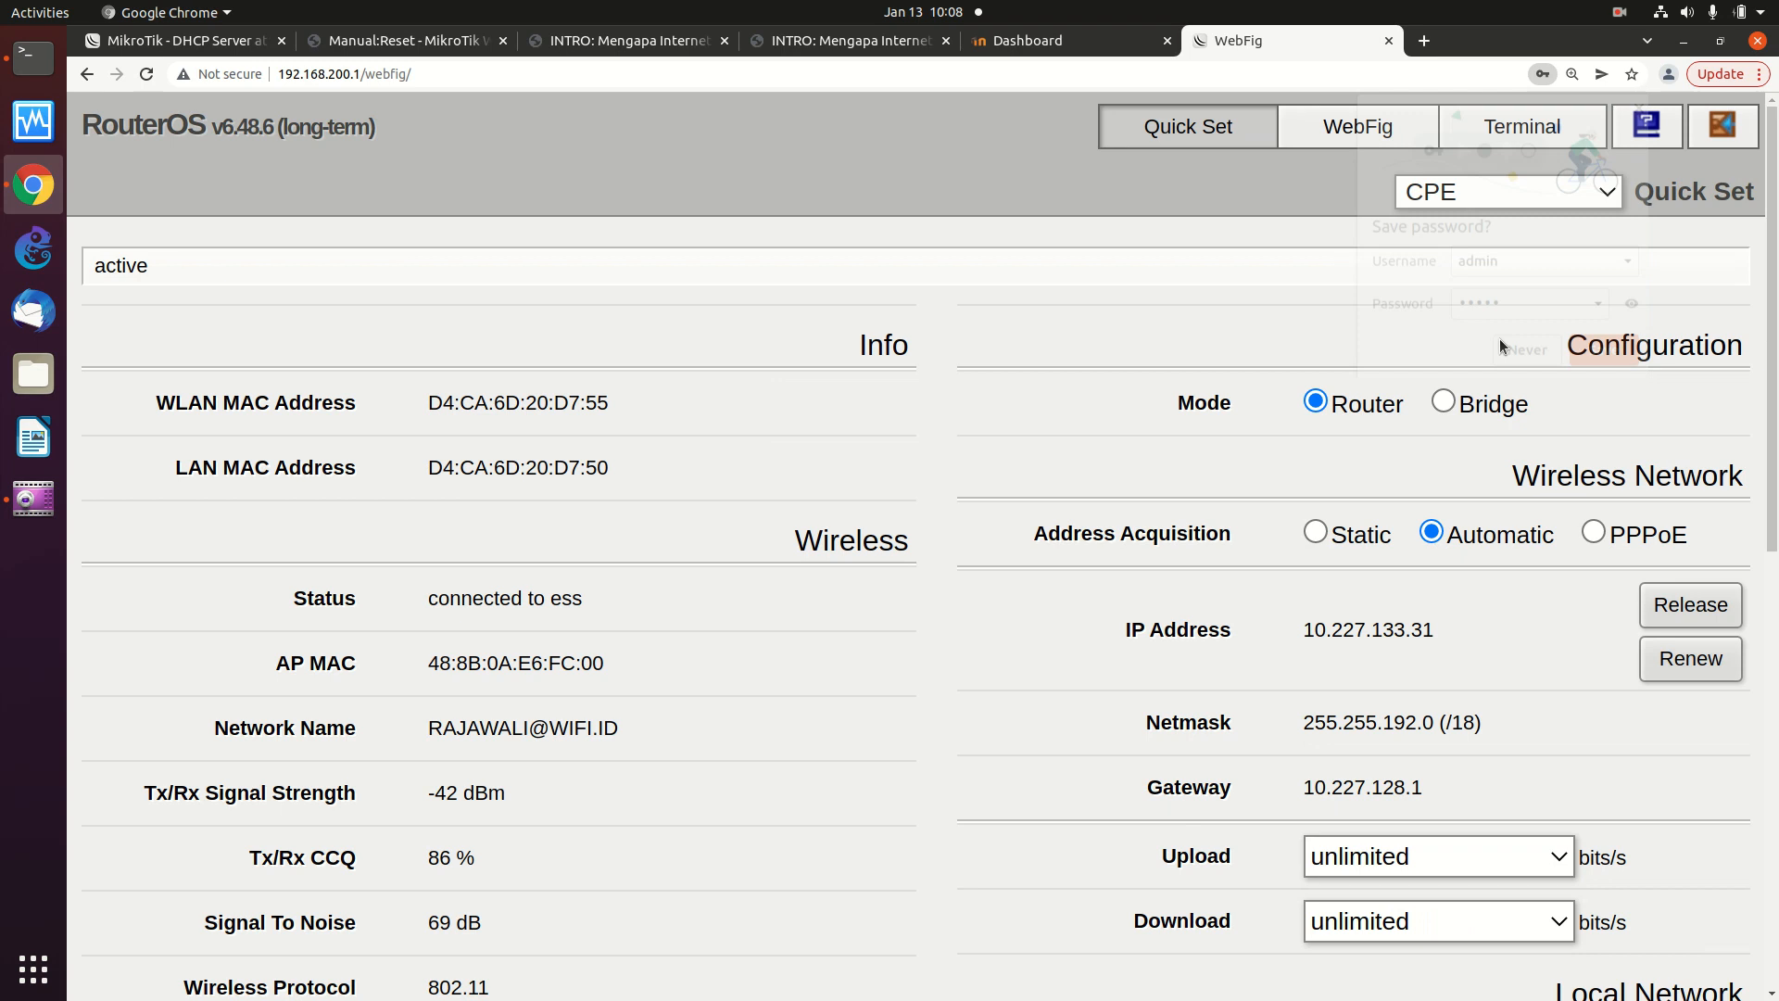
# - Review the Quick Set status, then show the Interface List with BR, ether1–ether5 and wlan1
pyautogui.click(1375, 130)
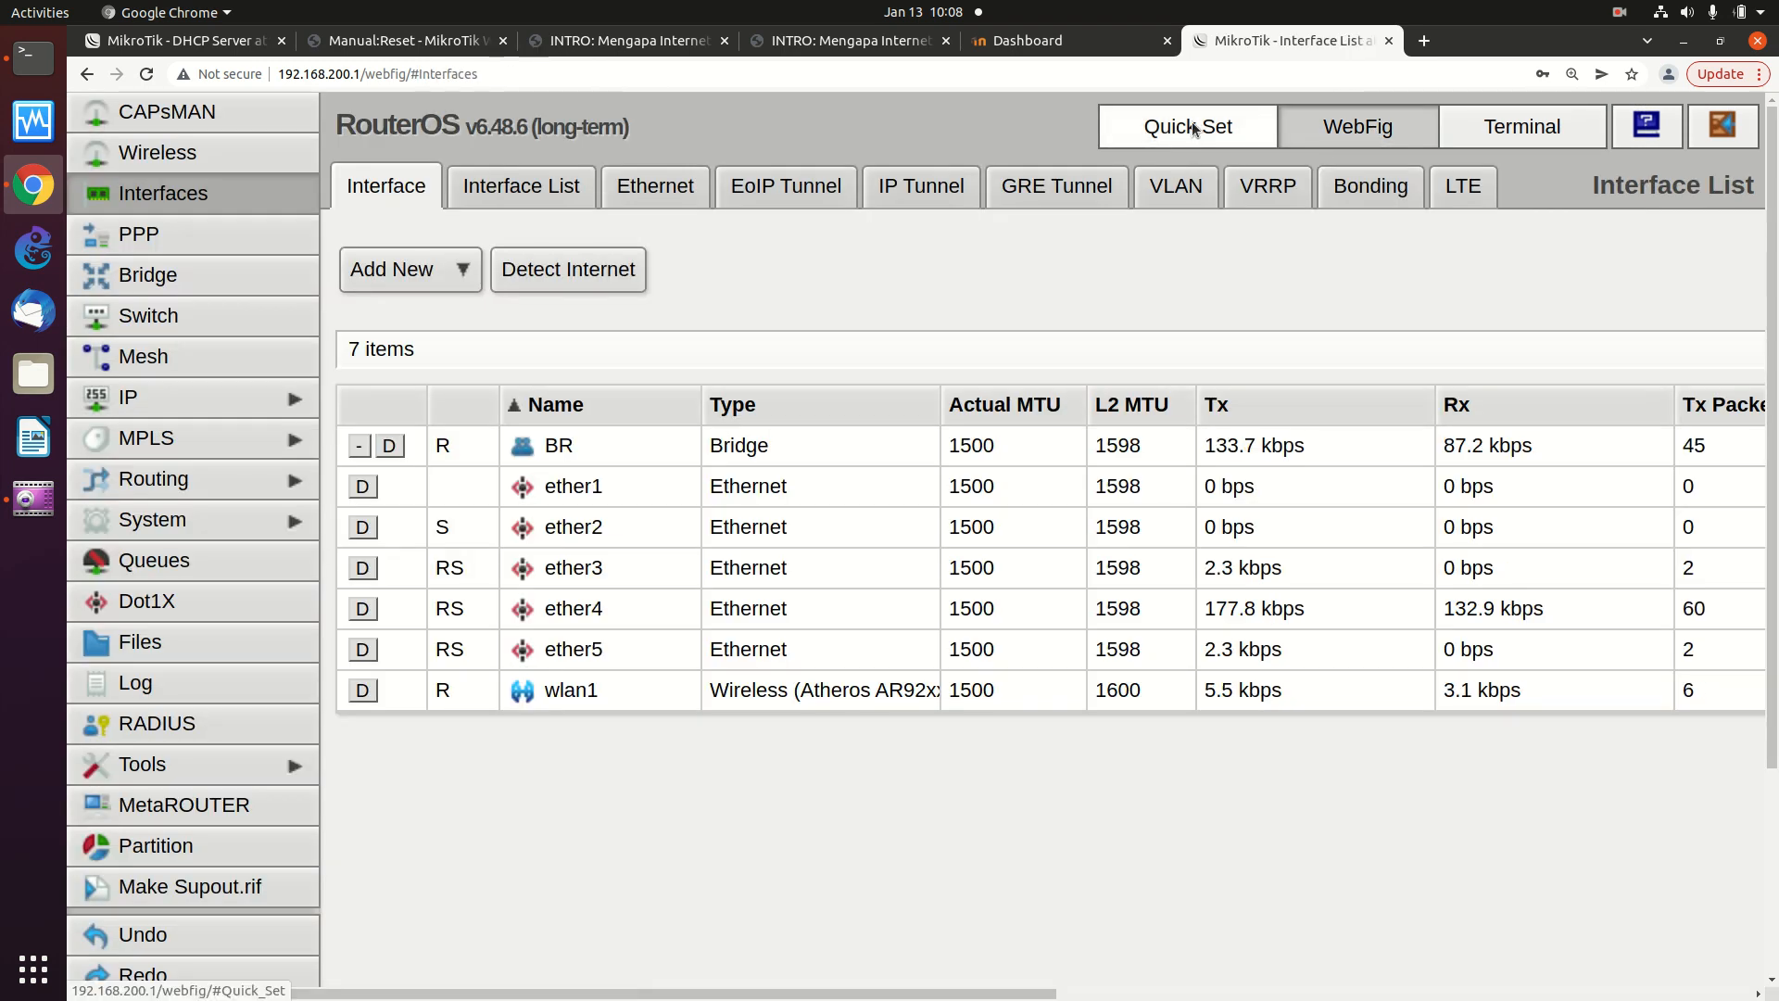
pyautogui.click(1195, 126)
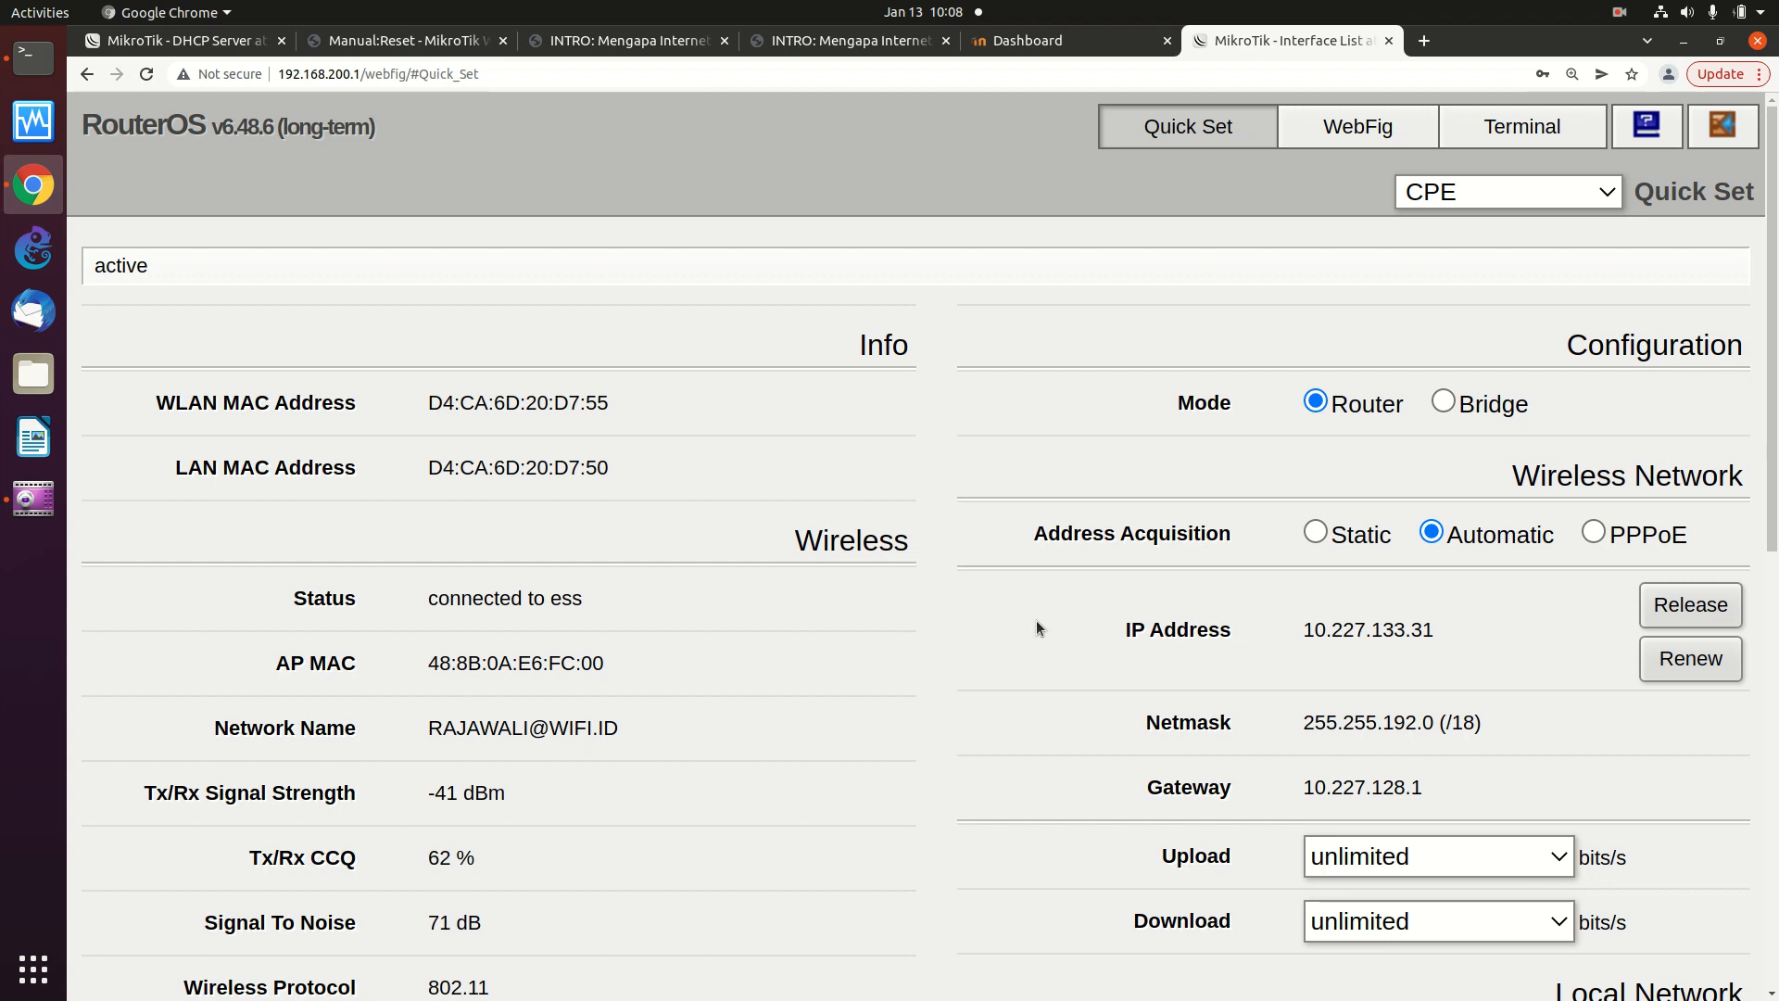
pyautogui.scroll(-1, 1038, 627)
pyautogui.scroll(1, 1038, 621)
pyautogui.click(1355, 130)
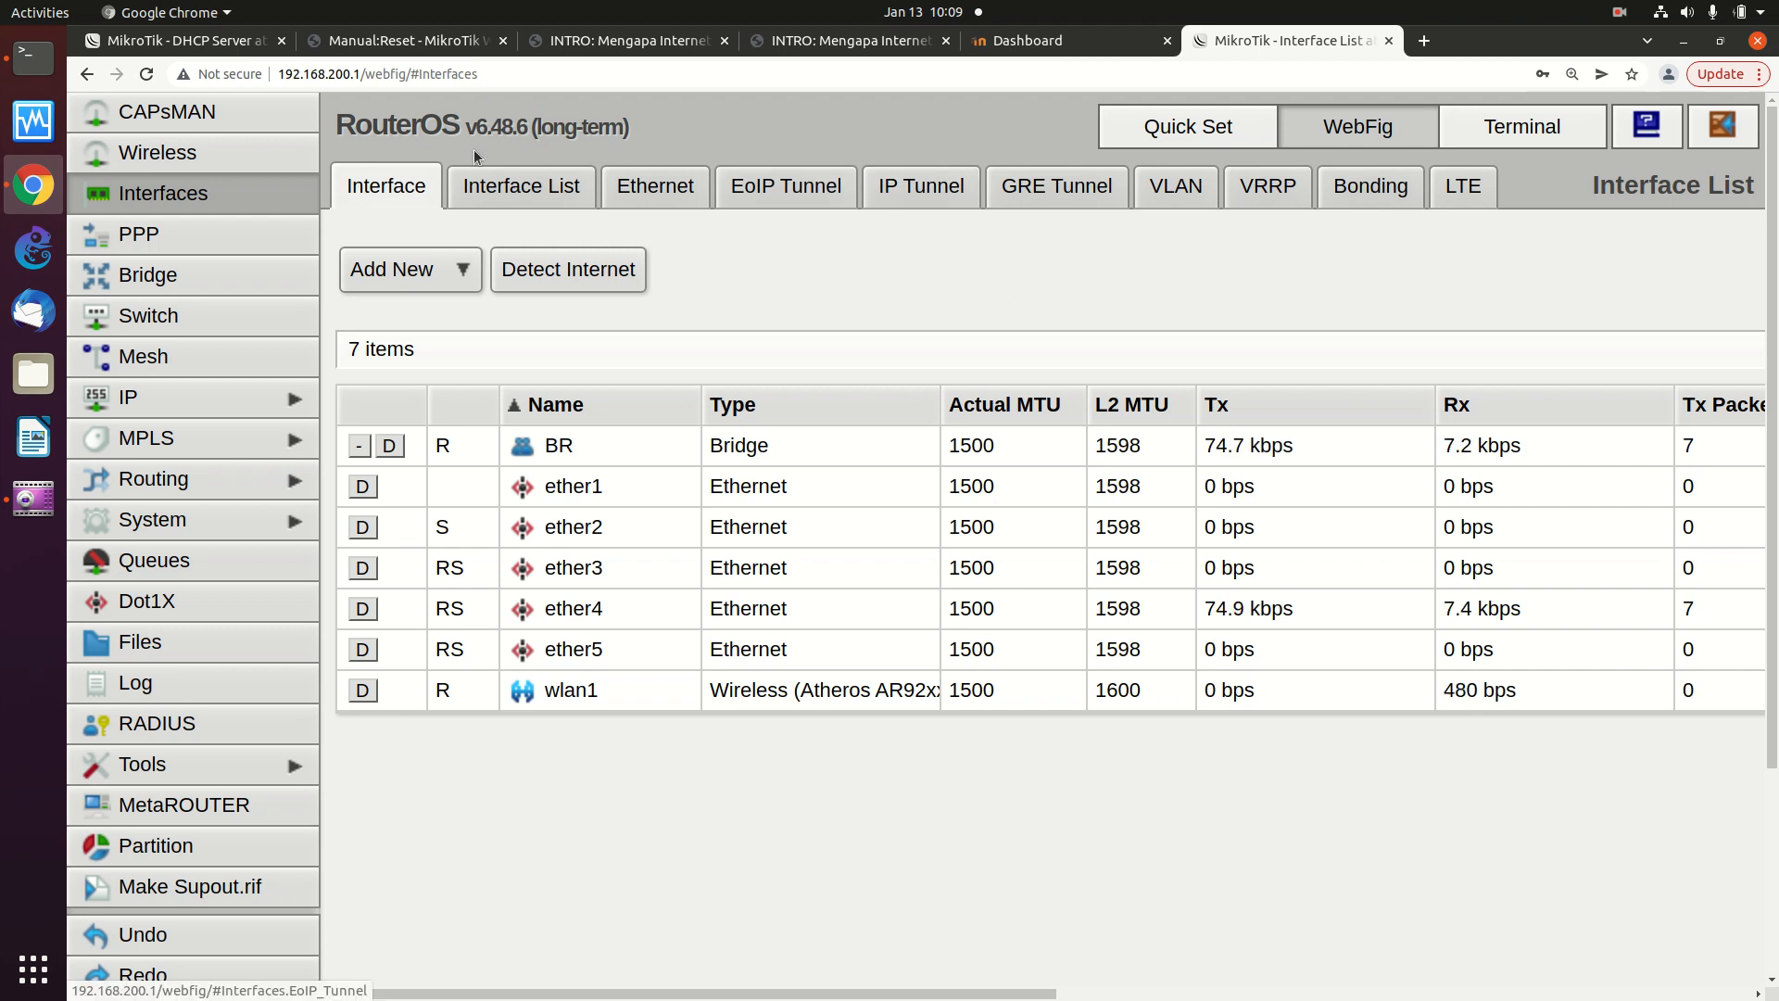
# - Open the wlan1 entry from the Wireless WiFi Interfaces table
pyautogui.click(268, 148)
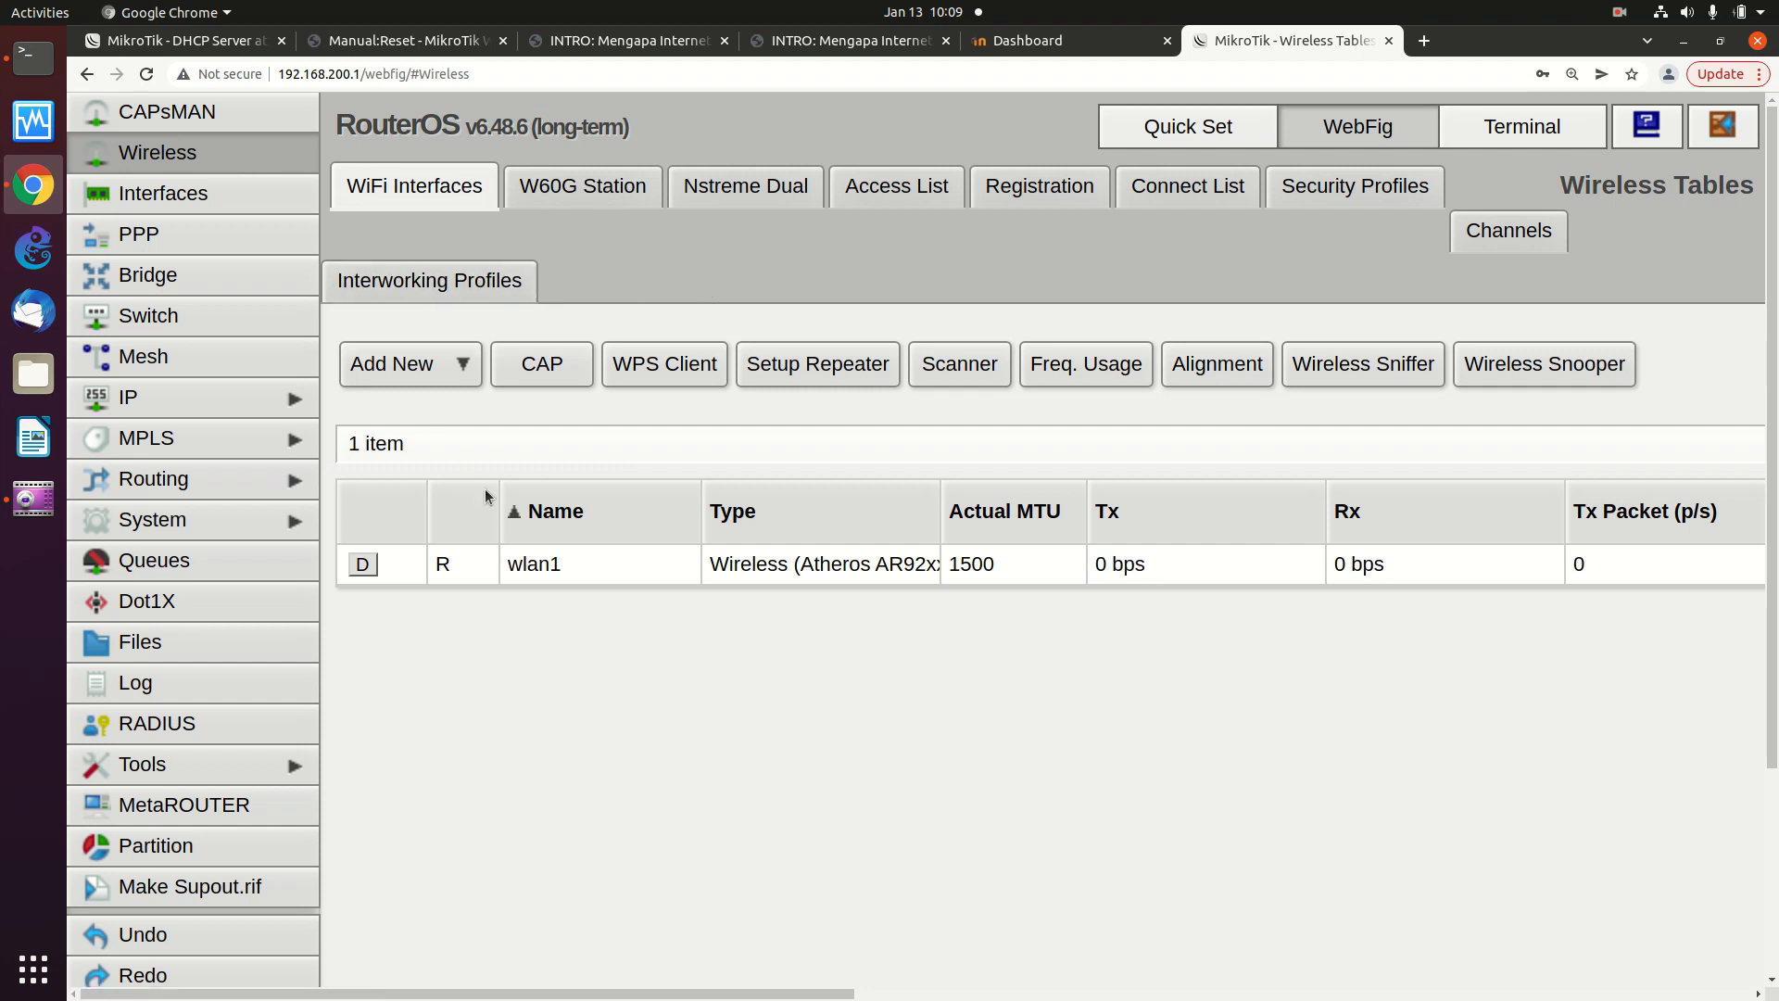
pyautogui.click(548, 563)
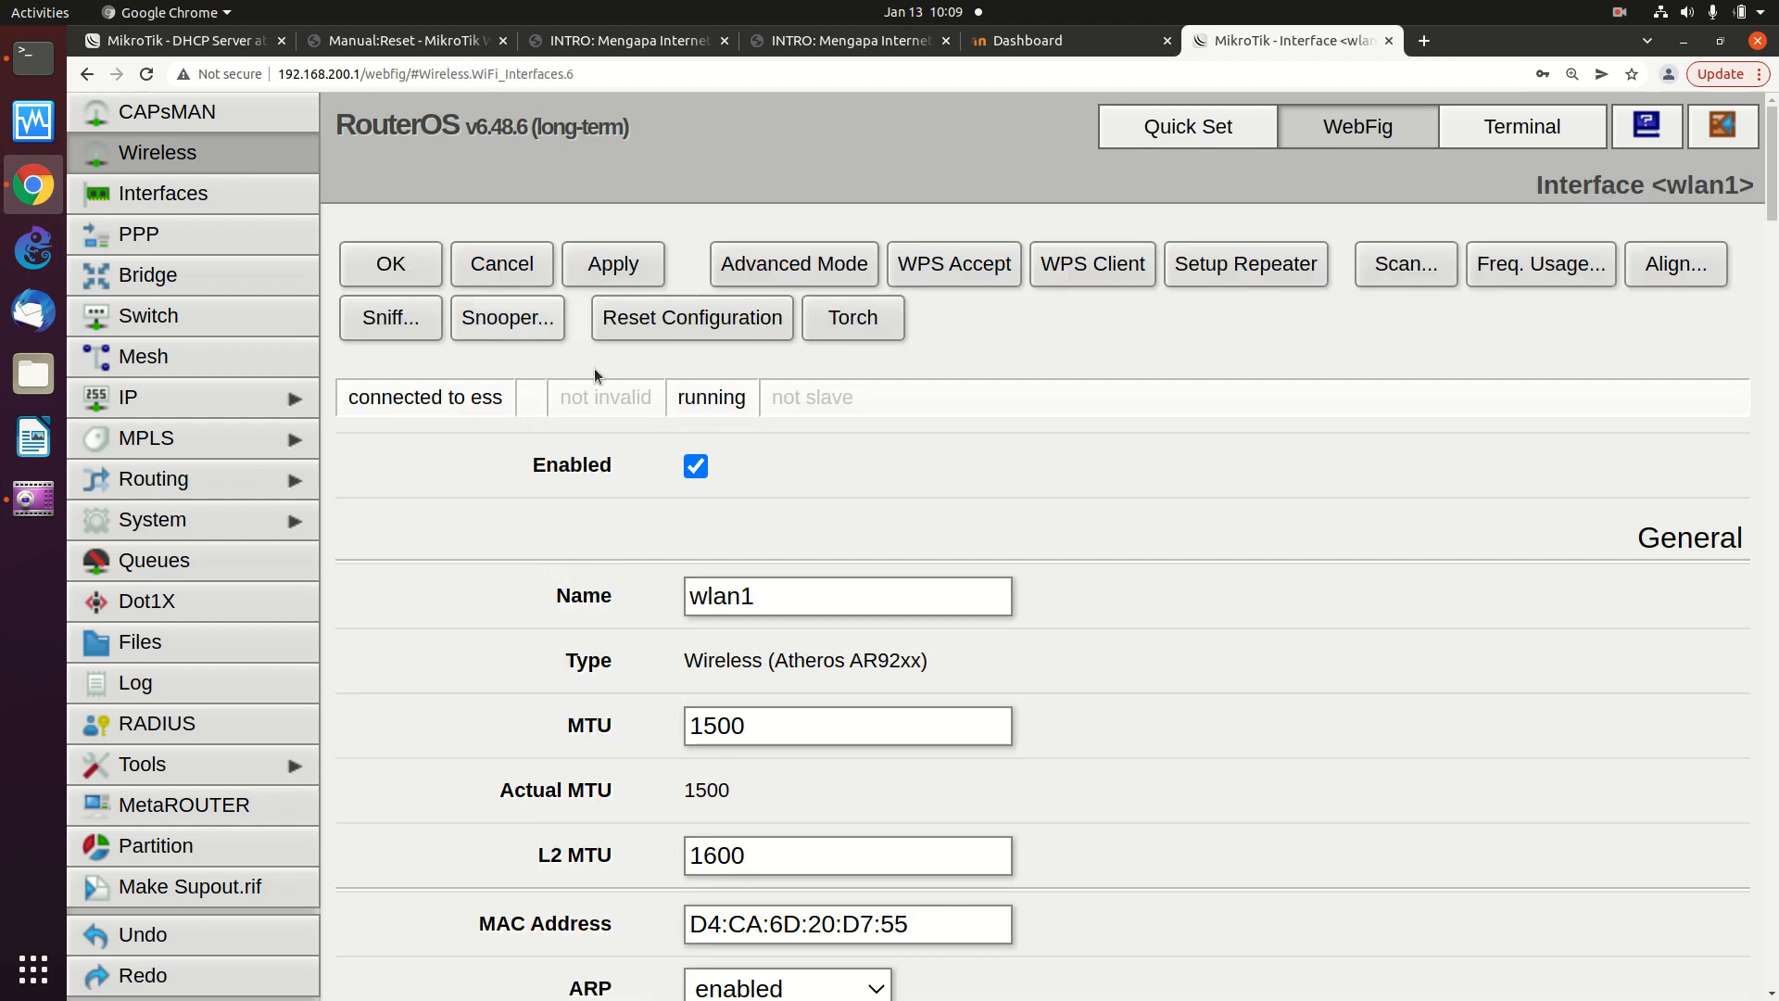
# - Leave wlan1's name unchanged and launch its wireless Scanner
pyautogui.click(843, 587)
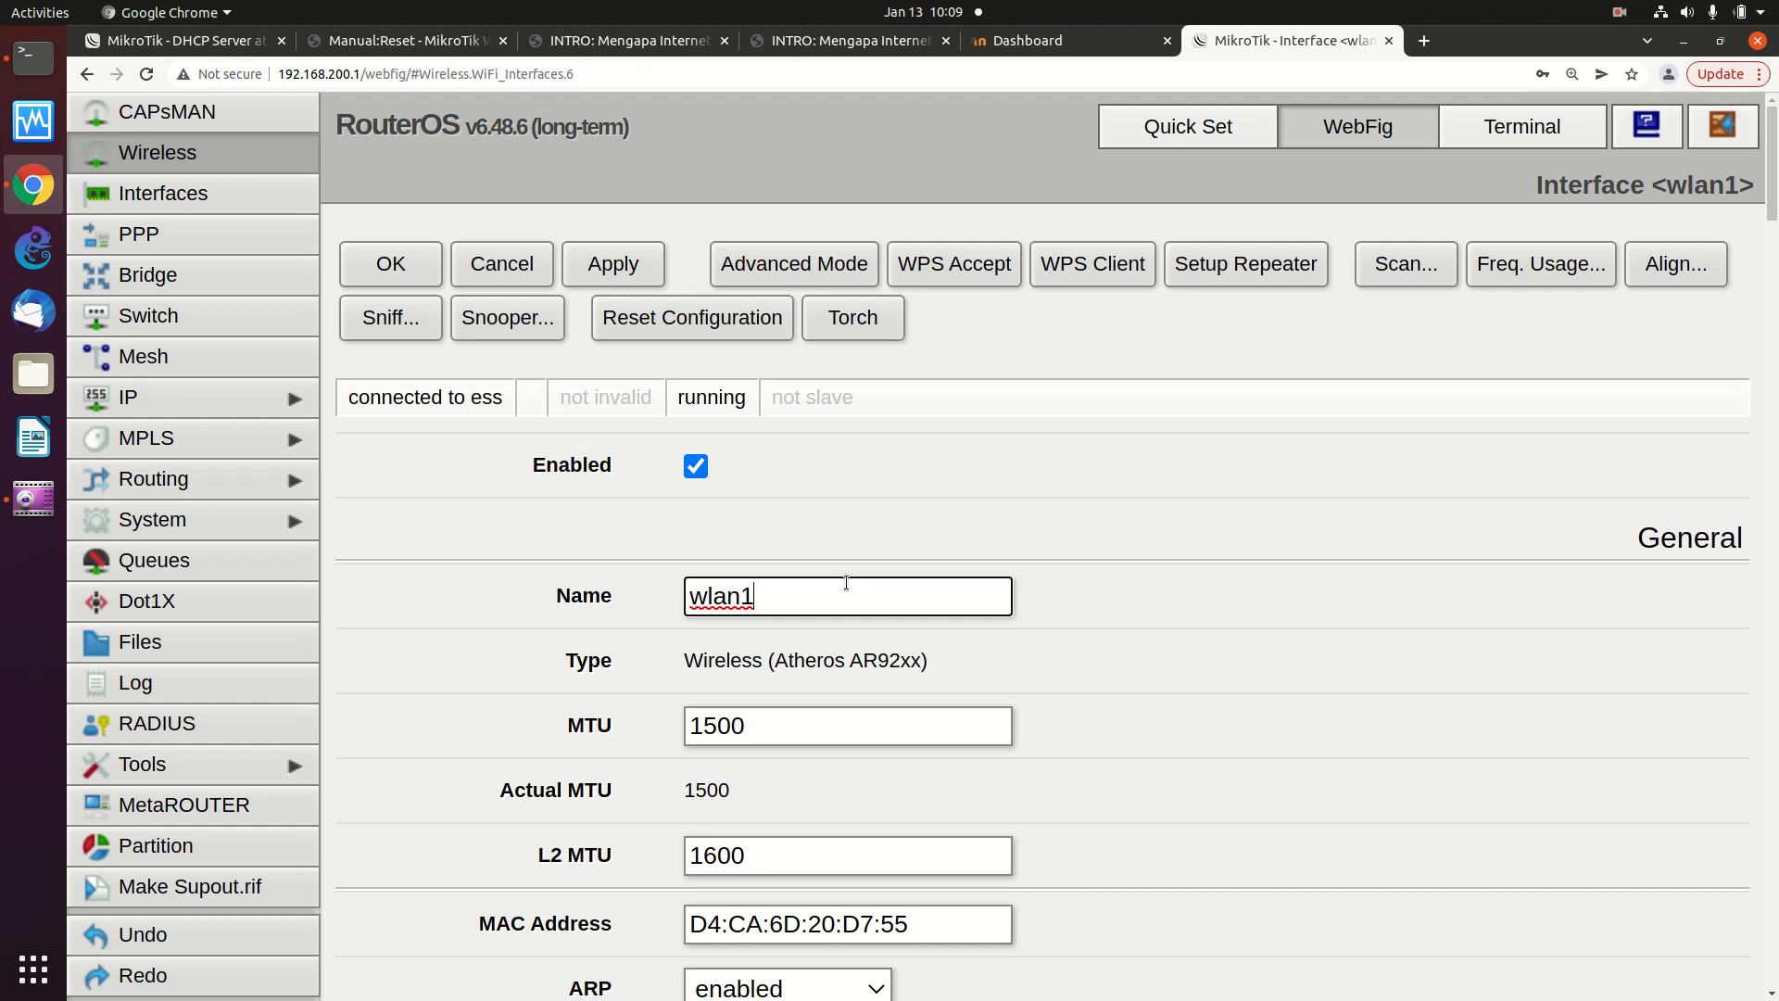
pyautogui.click(882, 528)
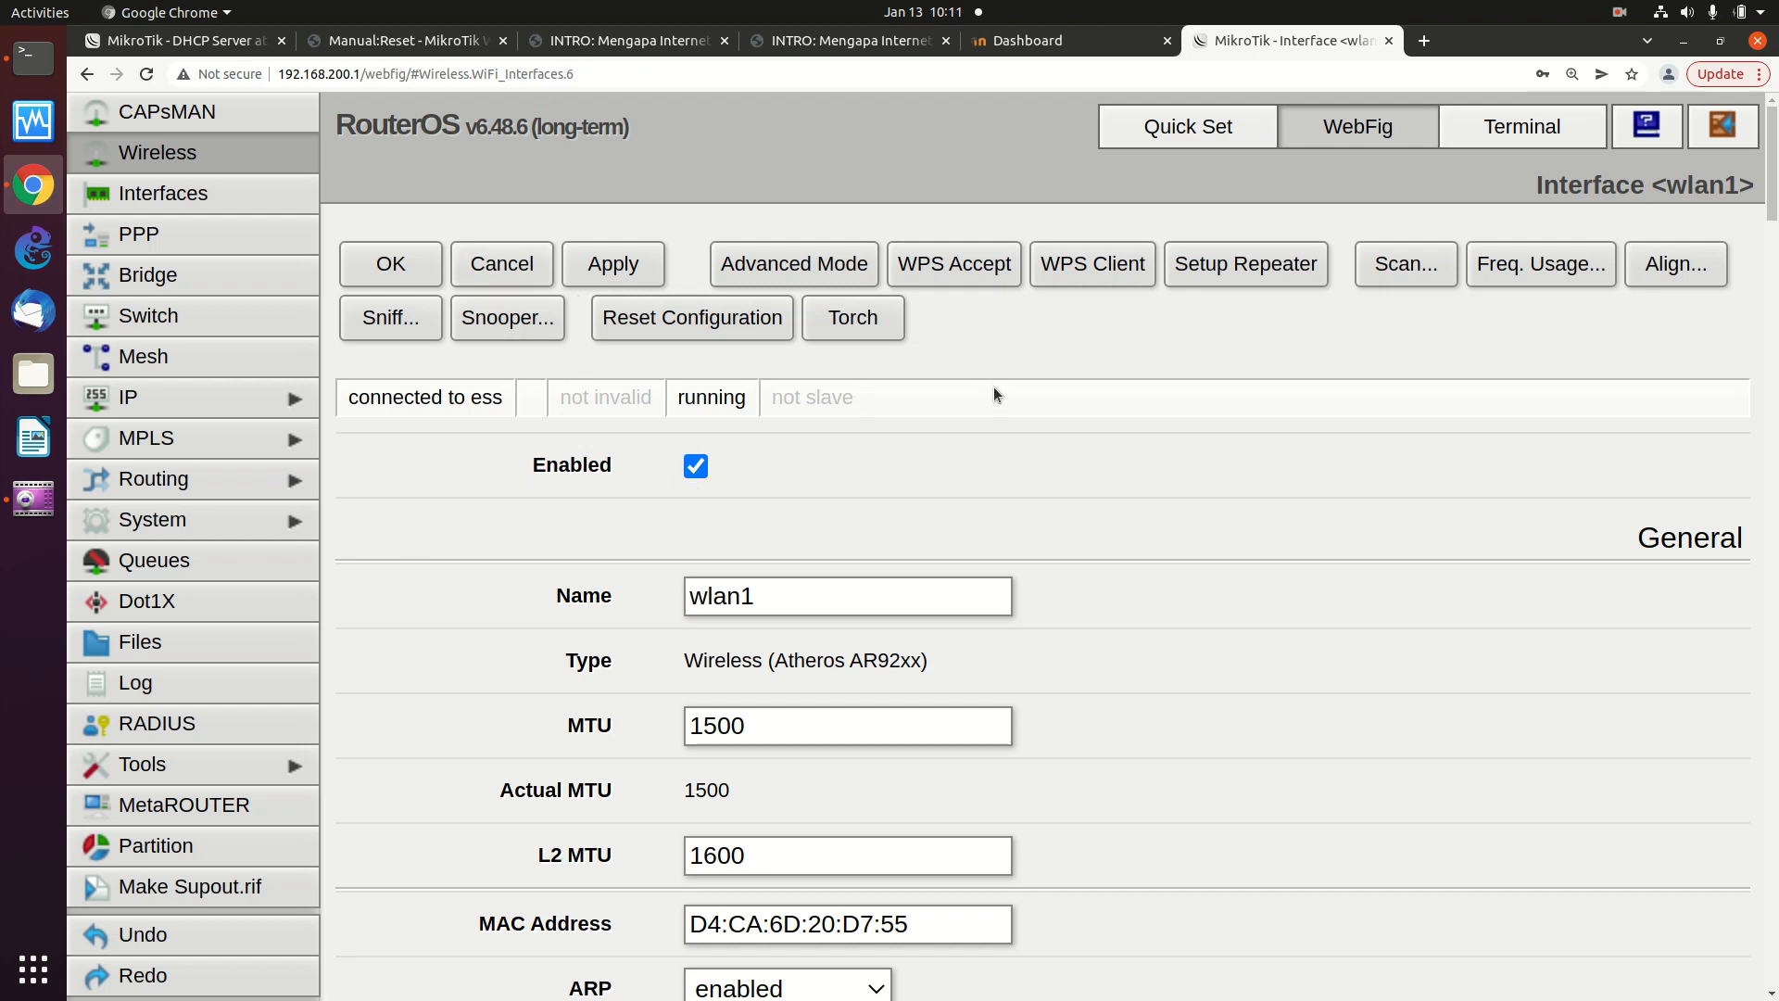
pyautogui.click(1405, 267)
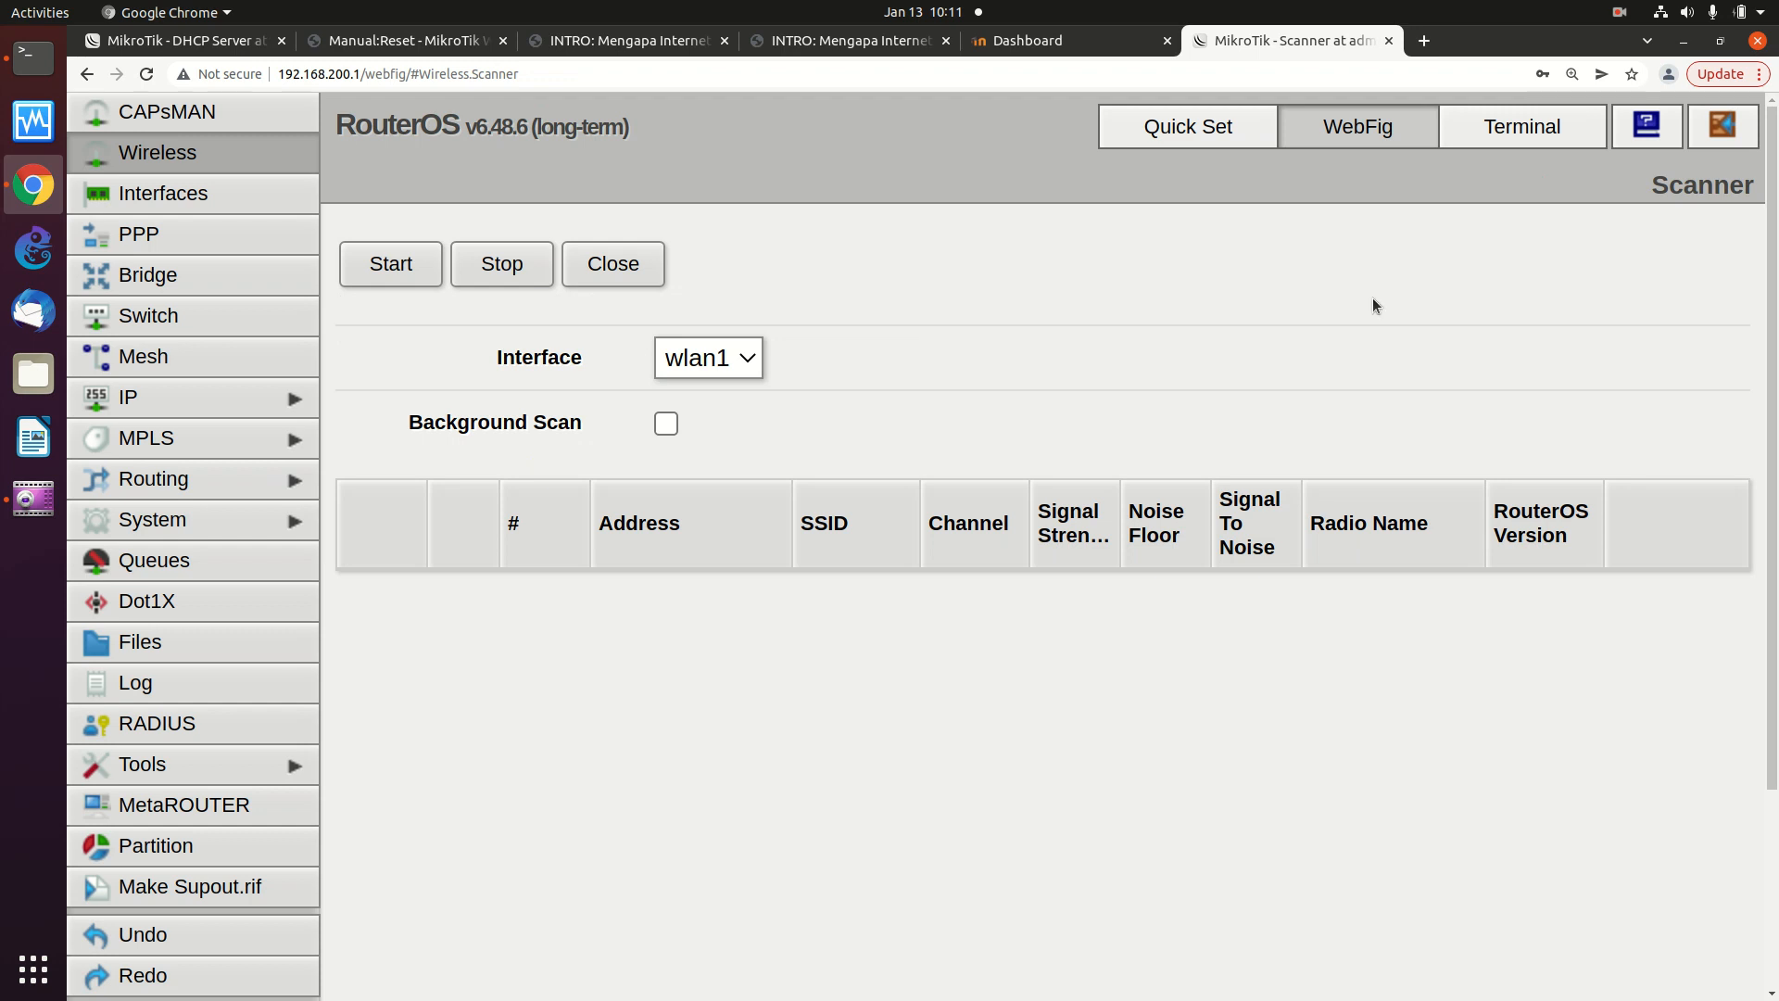
# - Start the wlan1 scan and review the 20 networks' SSIDs, channels and signal strengths
pyautogui.click(397, 271)
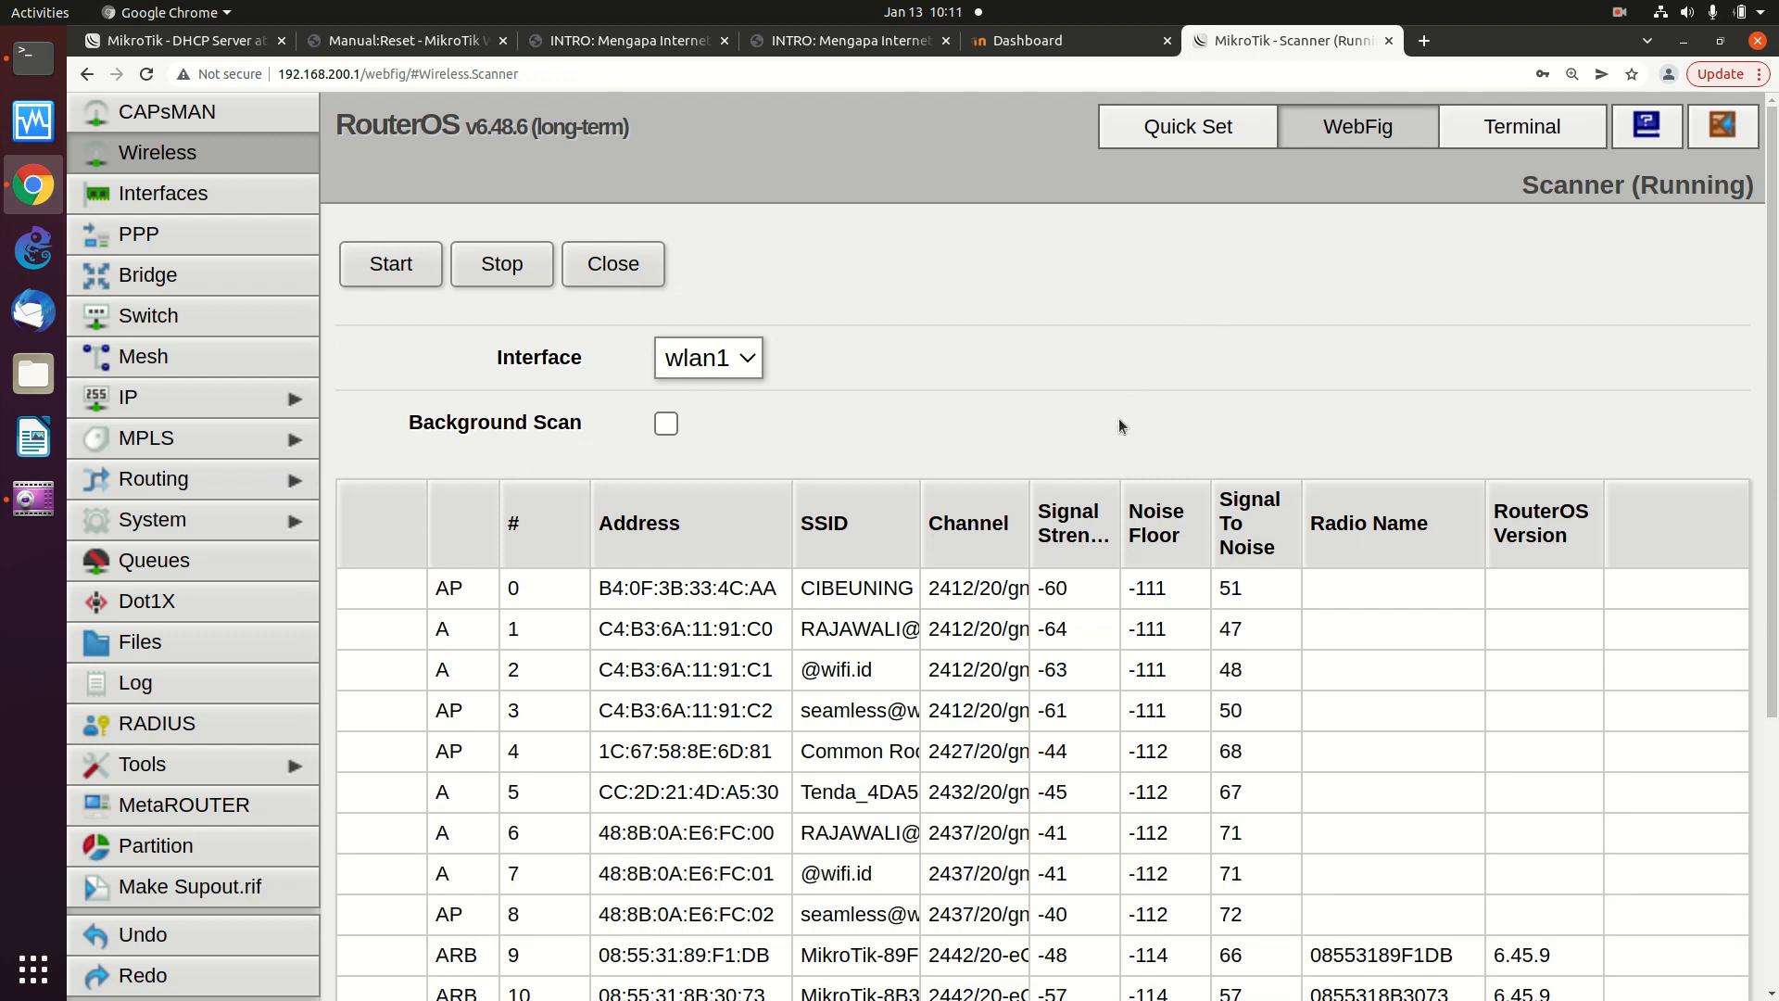
pyautogui.scroll(-3, 1119, 426)
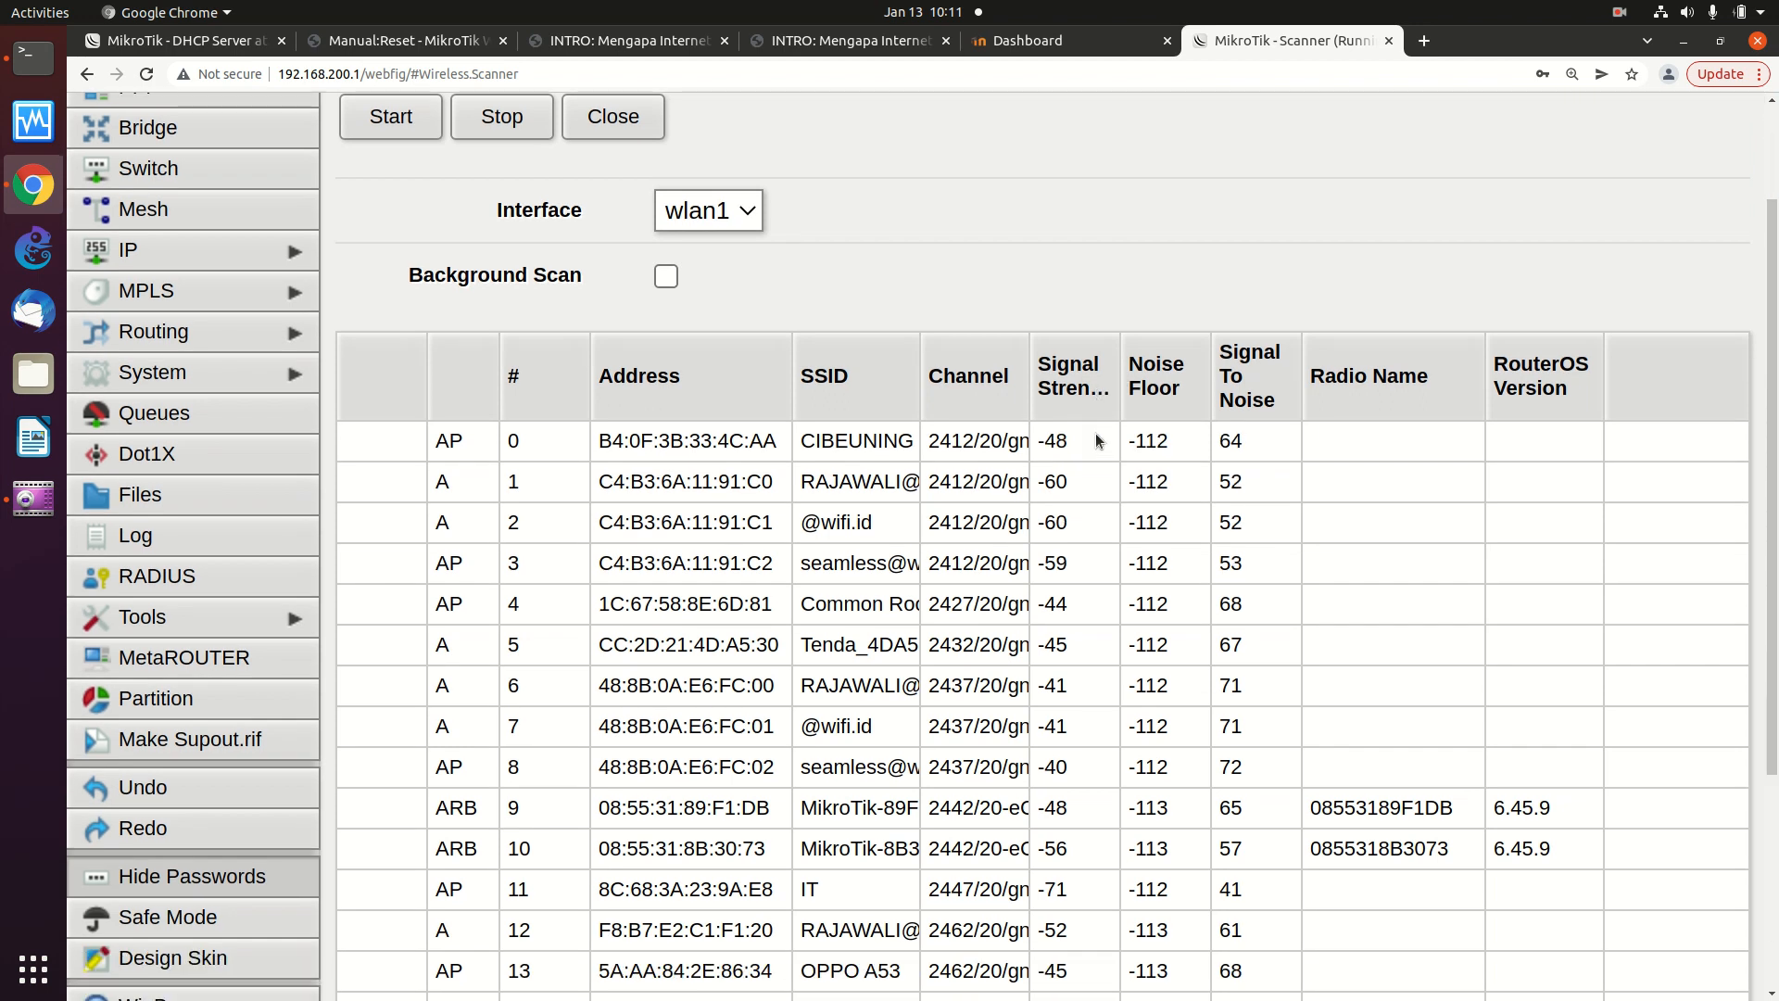
pyautogui.scroll(-2, 1099, 439)
pyautogui.scroll(-3, 1101, 436)
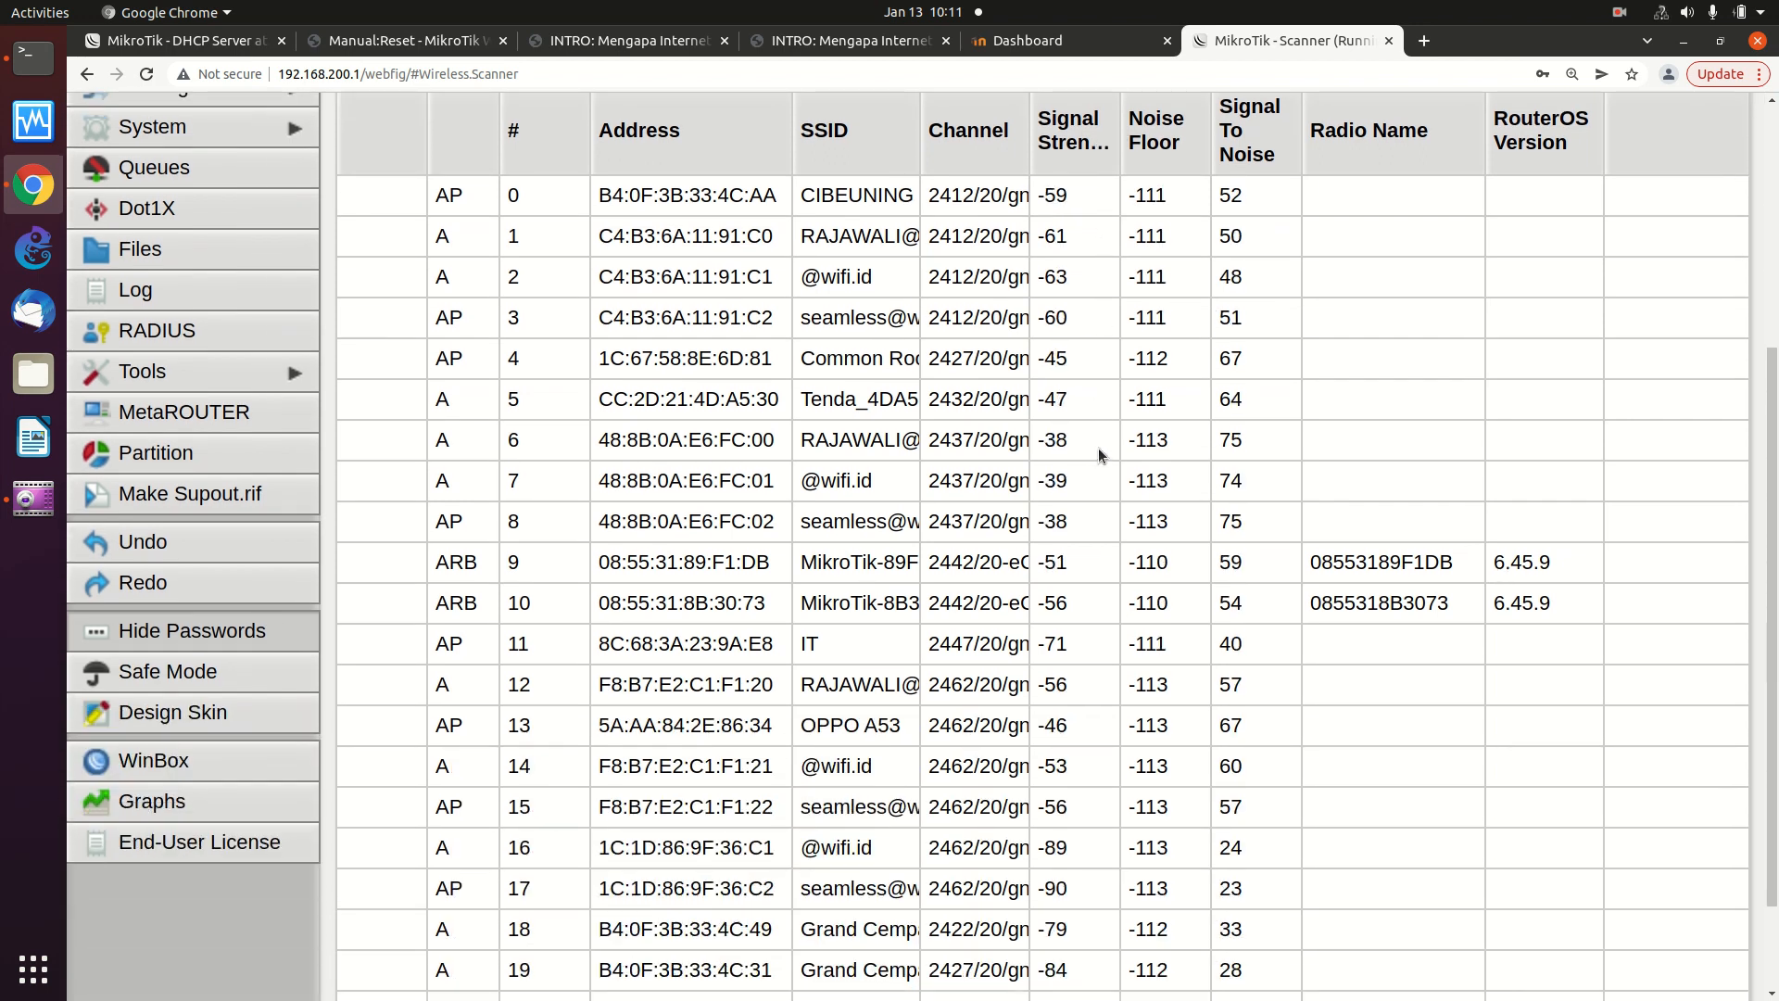
pyautogui.click(853, 239)
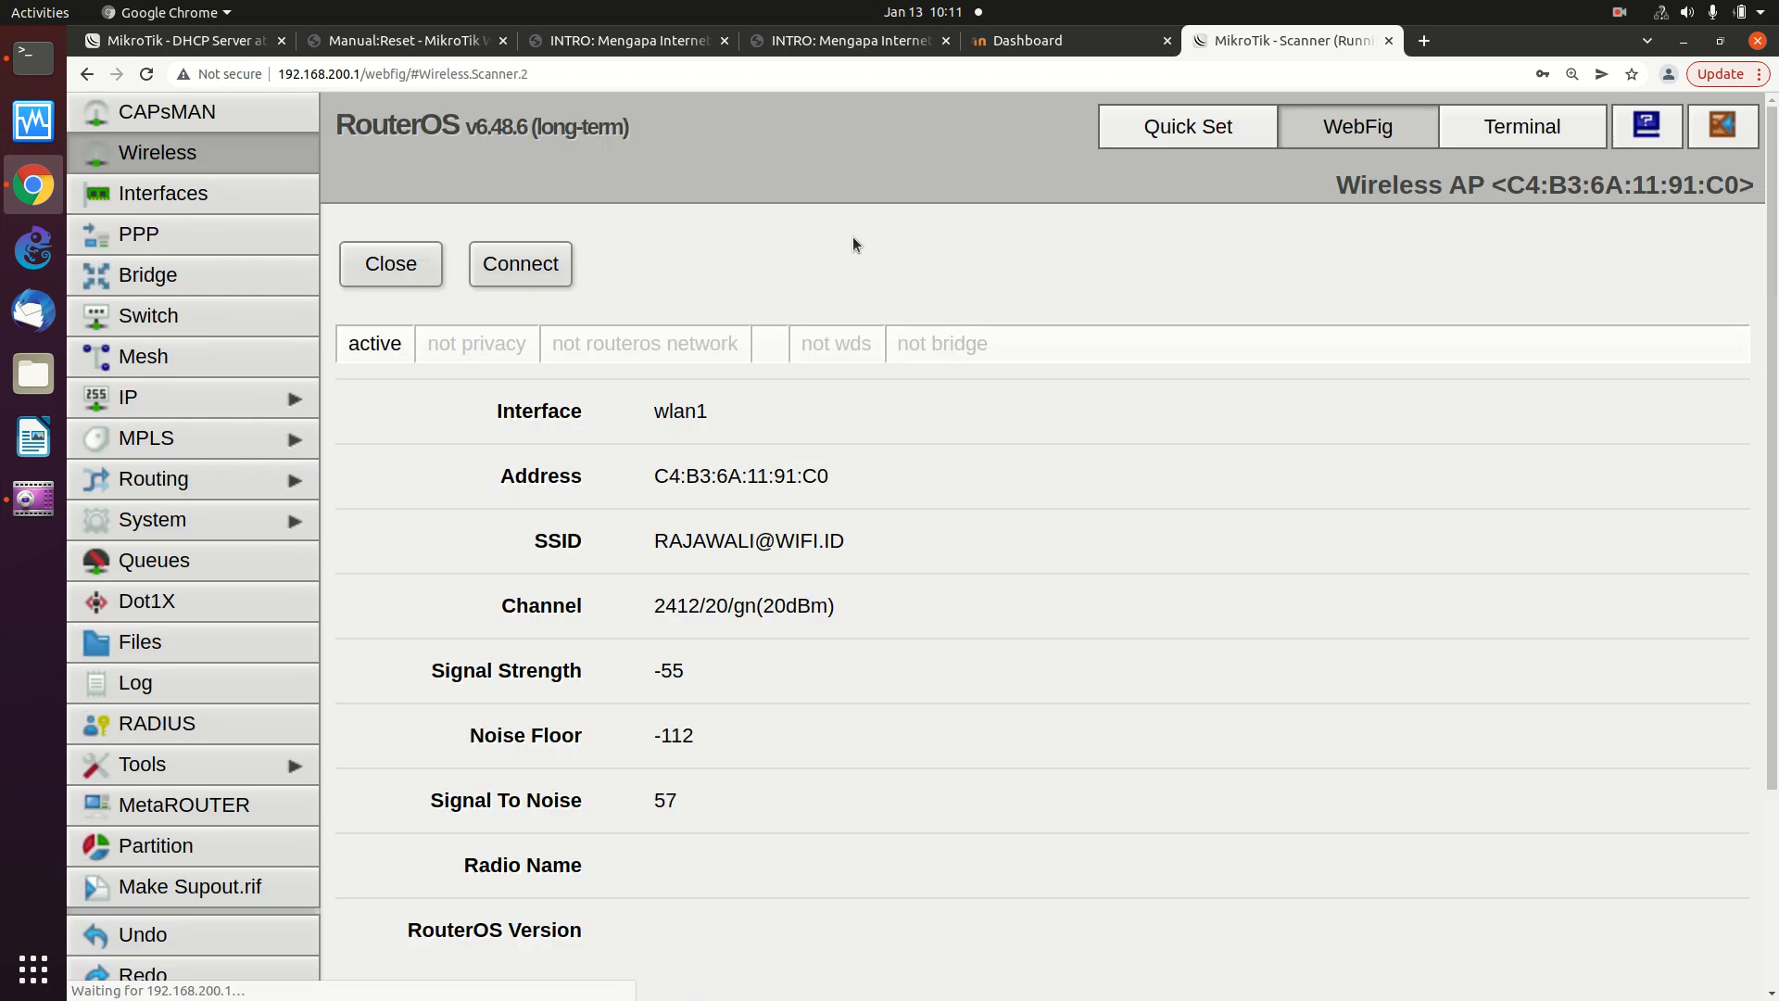
pyautogui.scroll(-1, 853, 241)
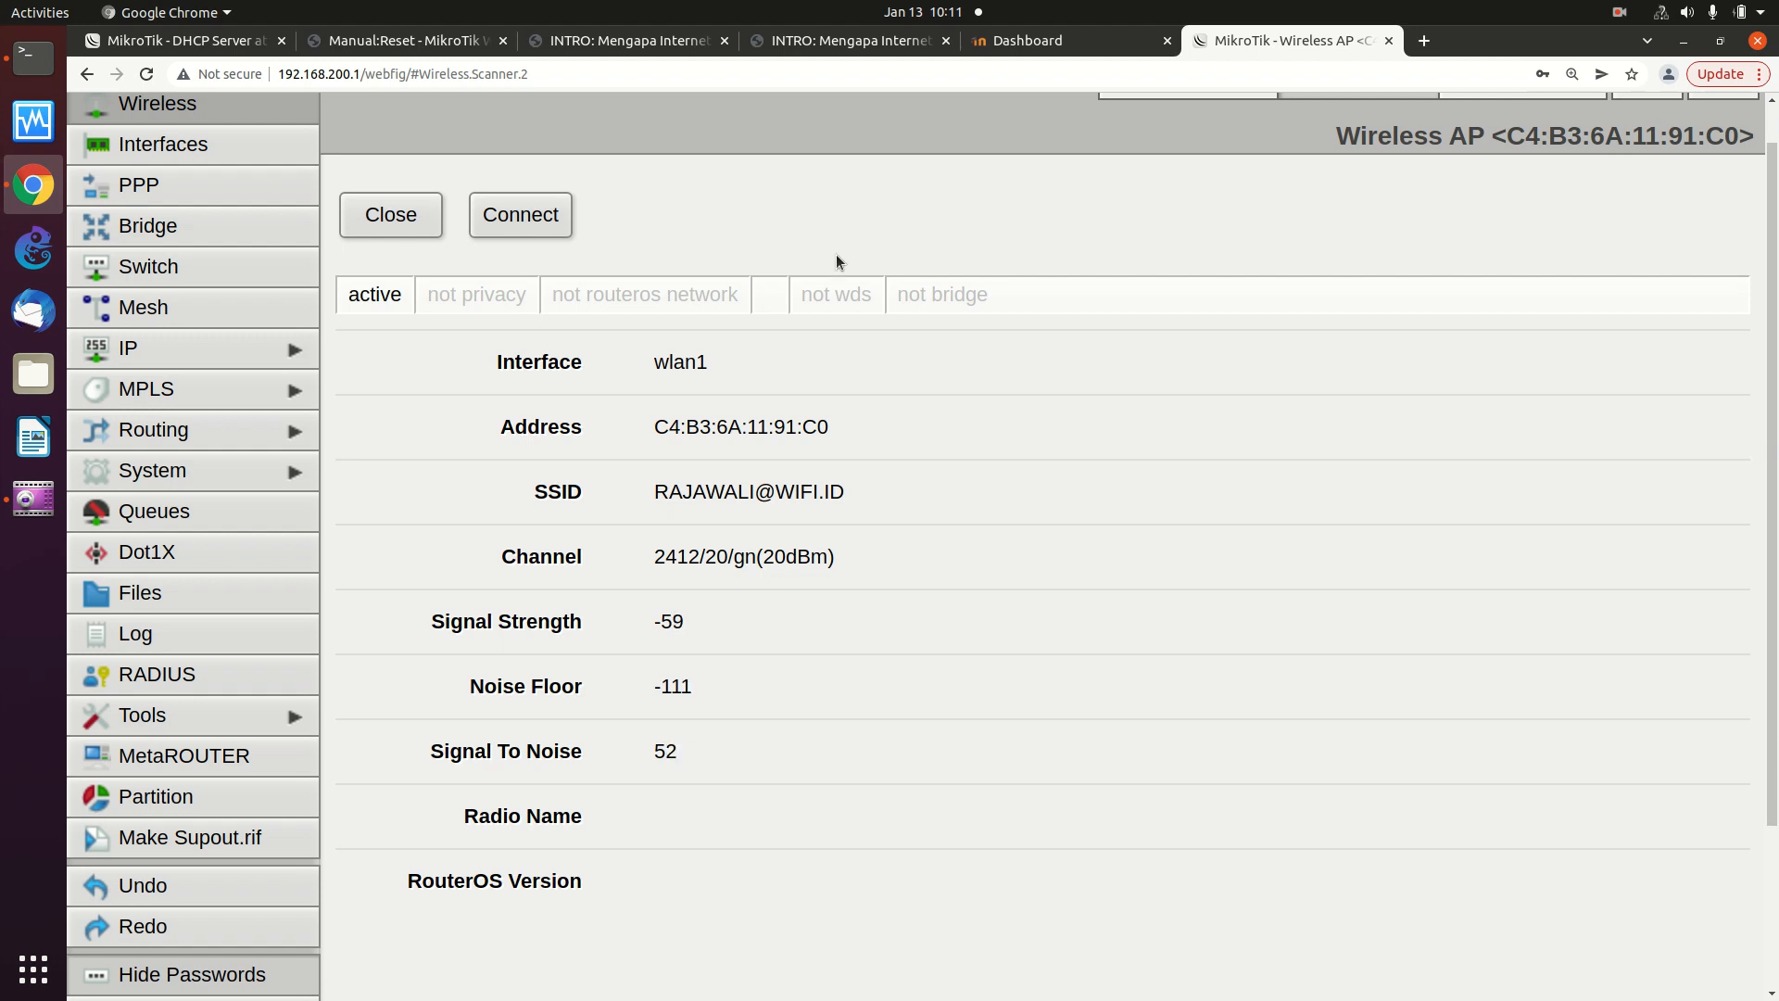
pyautogui.click(541, 221)
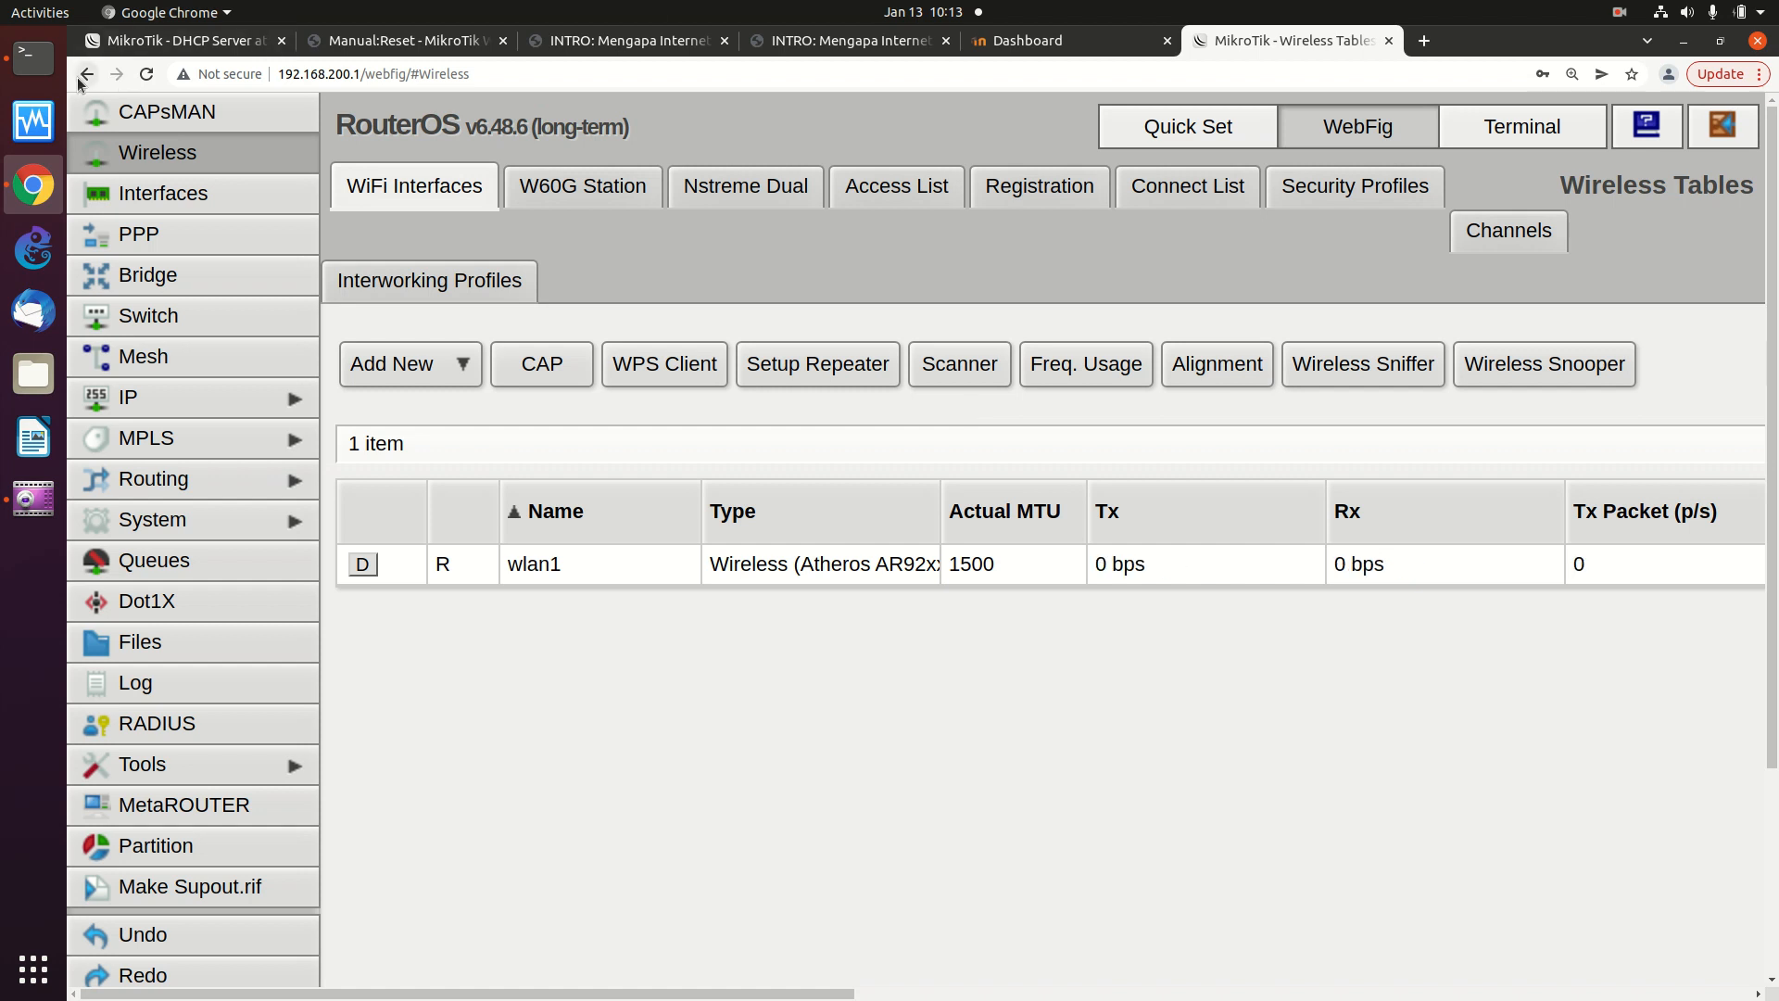
pyautogui.click(189, 115)
pyautogui.click(185, 152)
pyautogui.scroll(-1, 230, 192)
pyautogui.scroll(1, 231, 192)
pyautogui.click(556, 574)
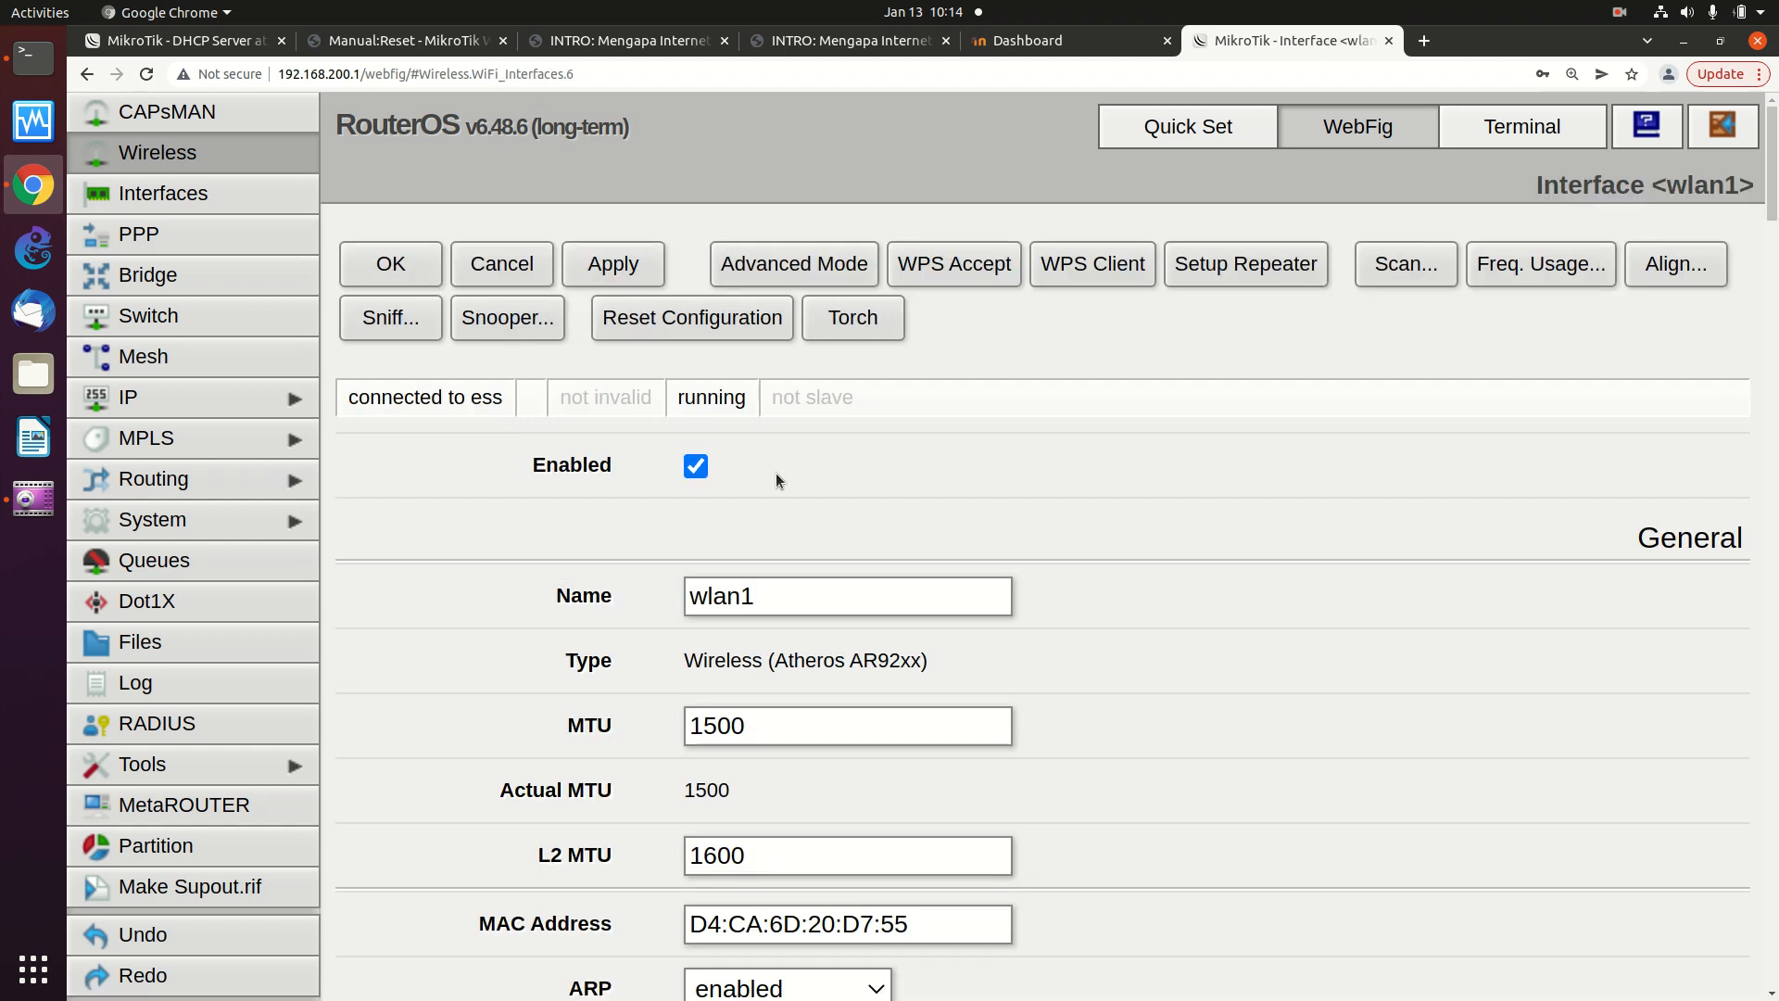
pyautogui.click(232, 150)
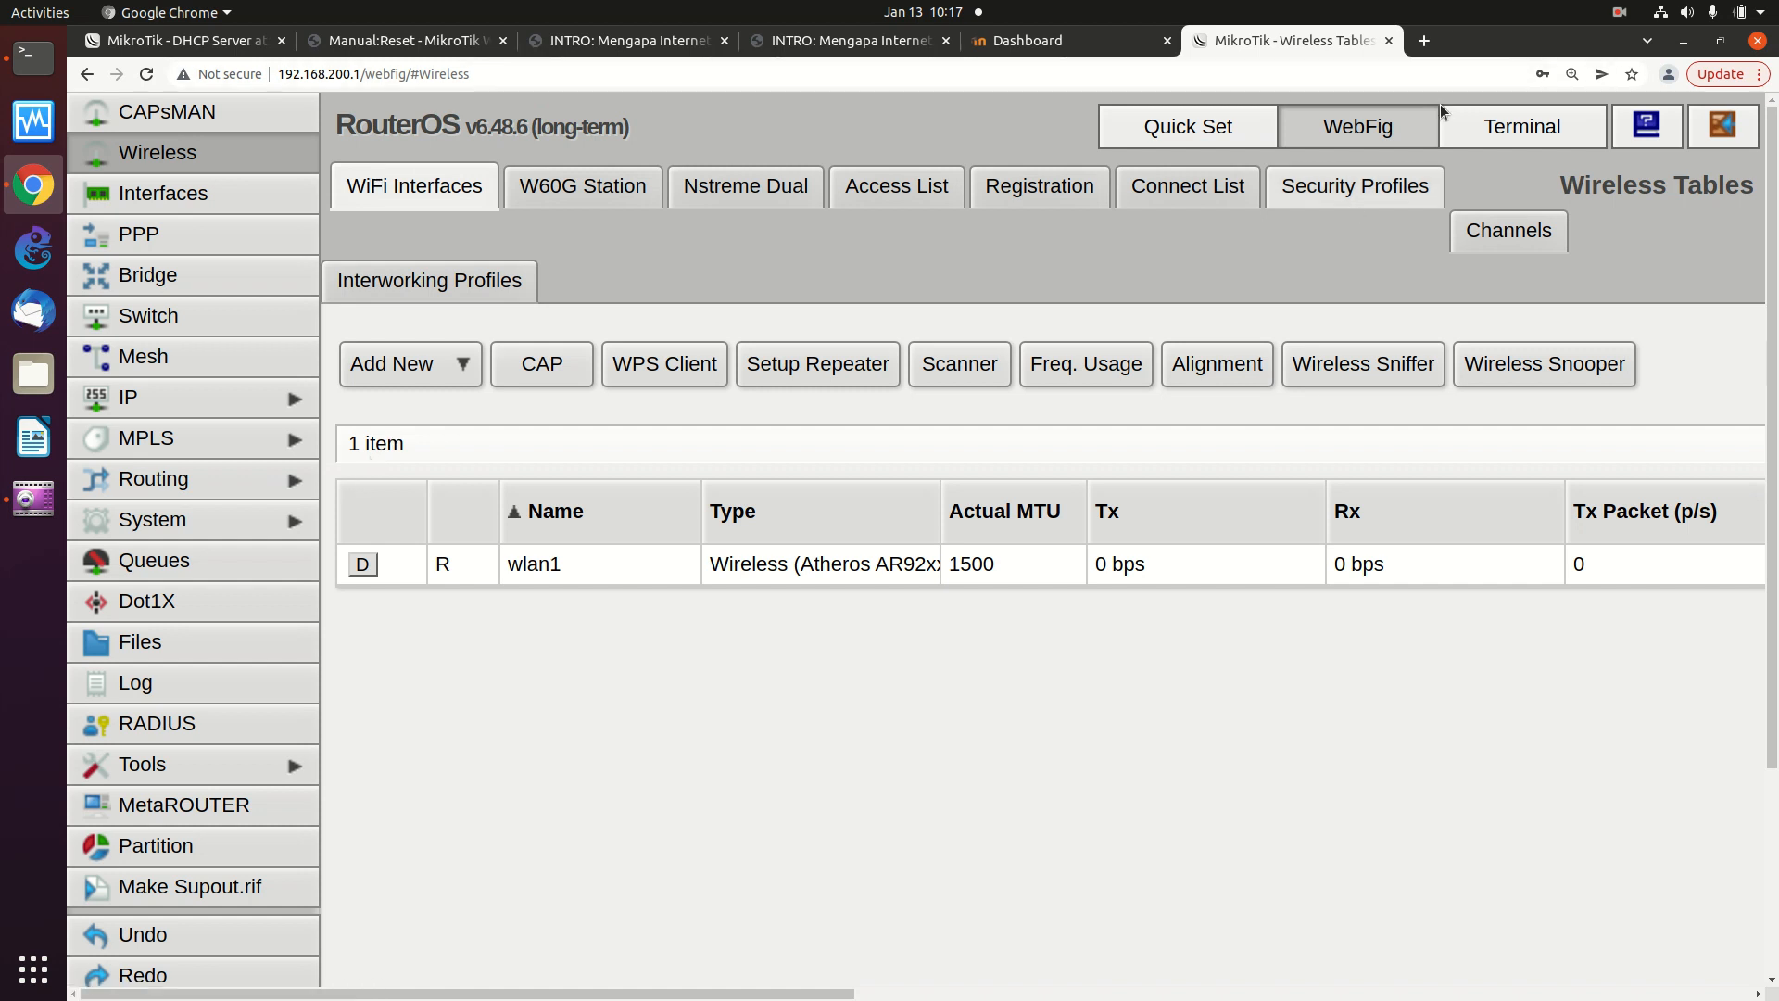
# - Open the wlan1 entry under IP > DHCP Client, showing a bound lease
pyautogui.click(1663, 17)
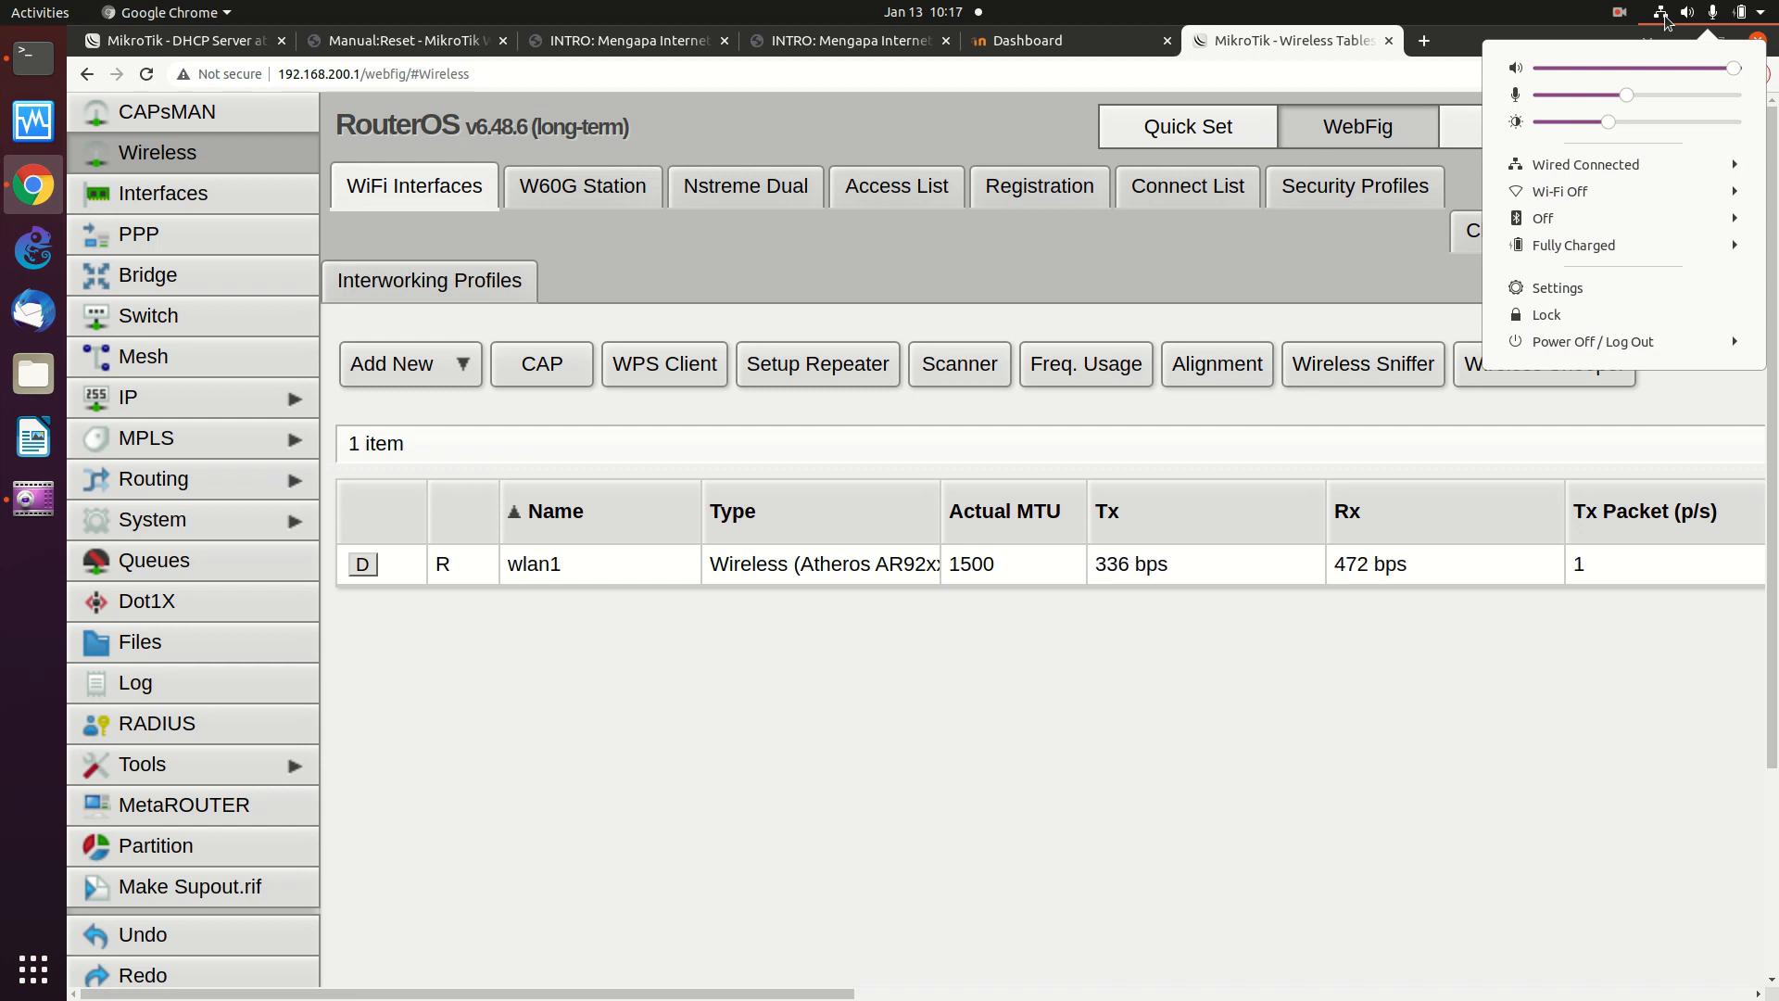
pyautogui.click(1665, 16)
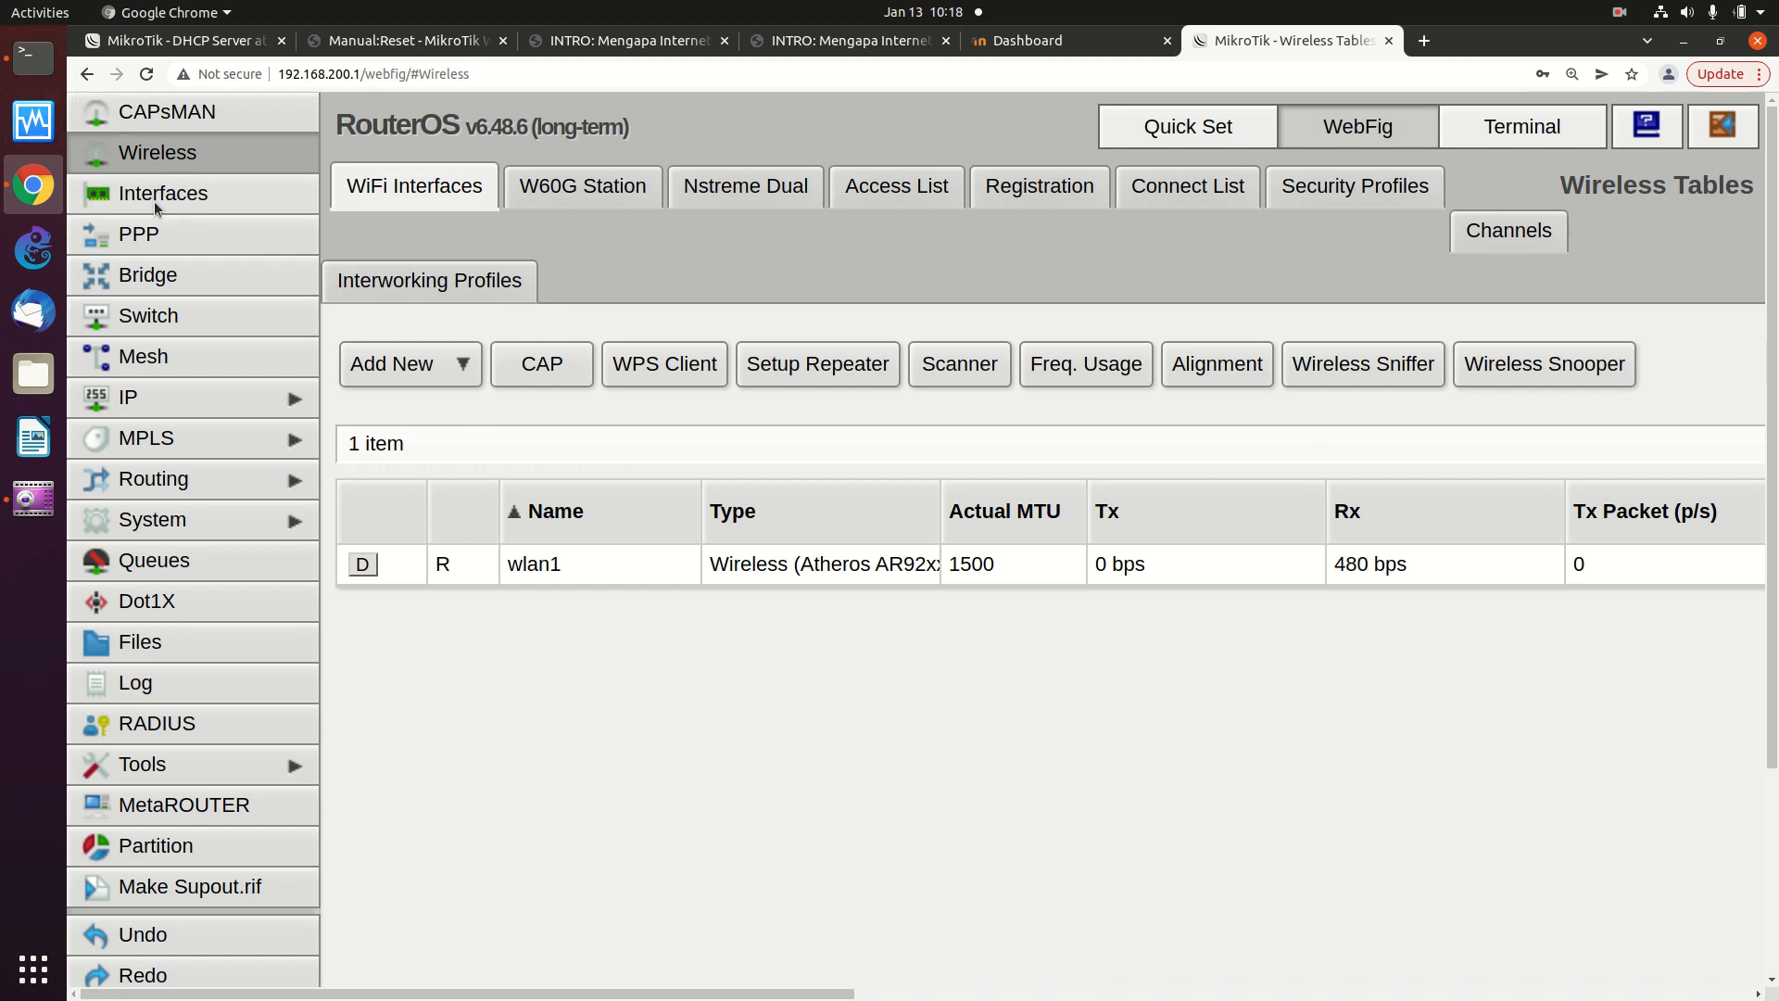
pyautogui.click(187, 401)
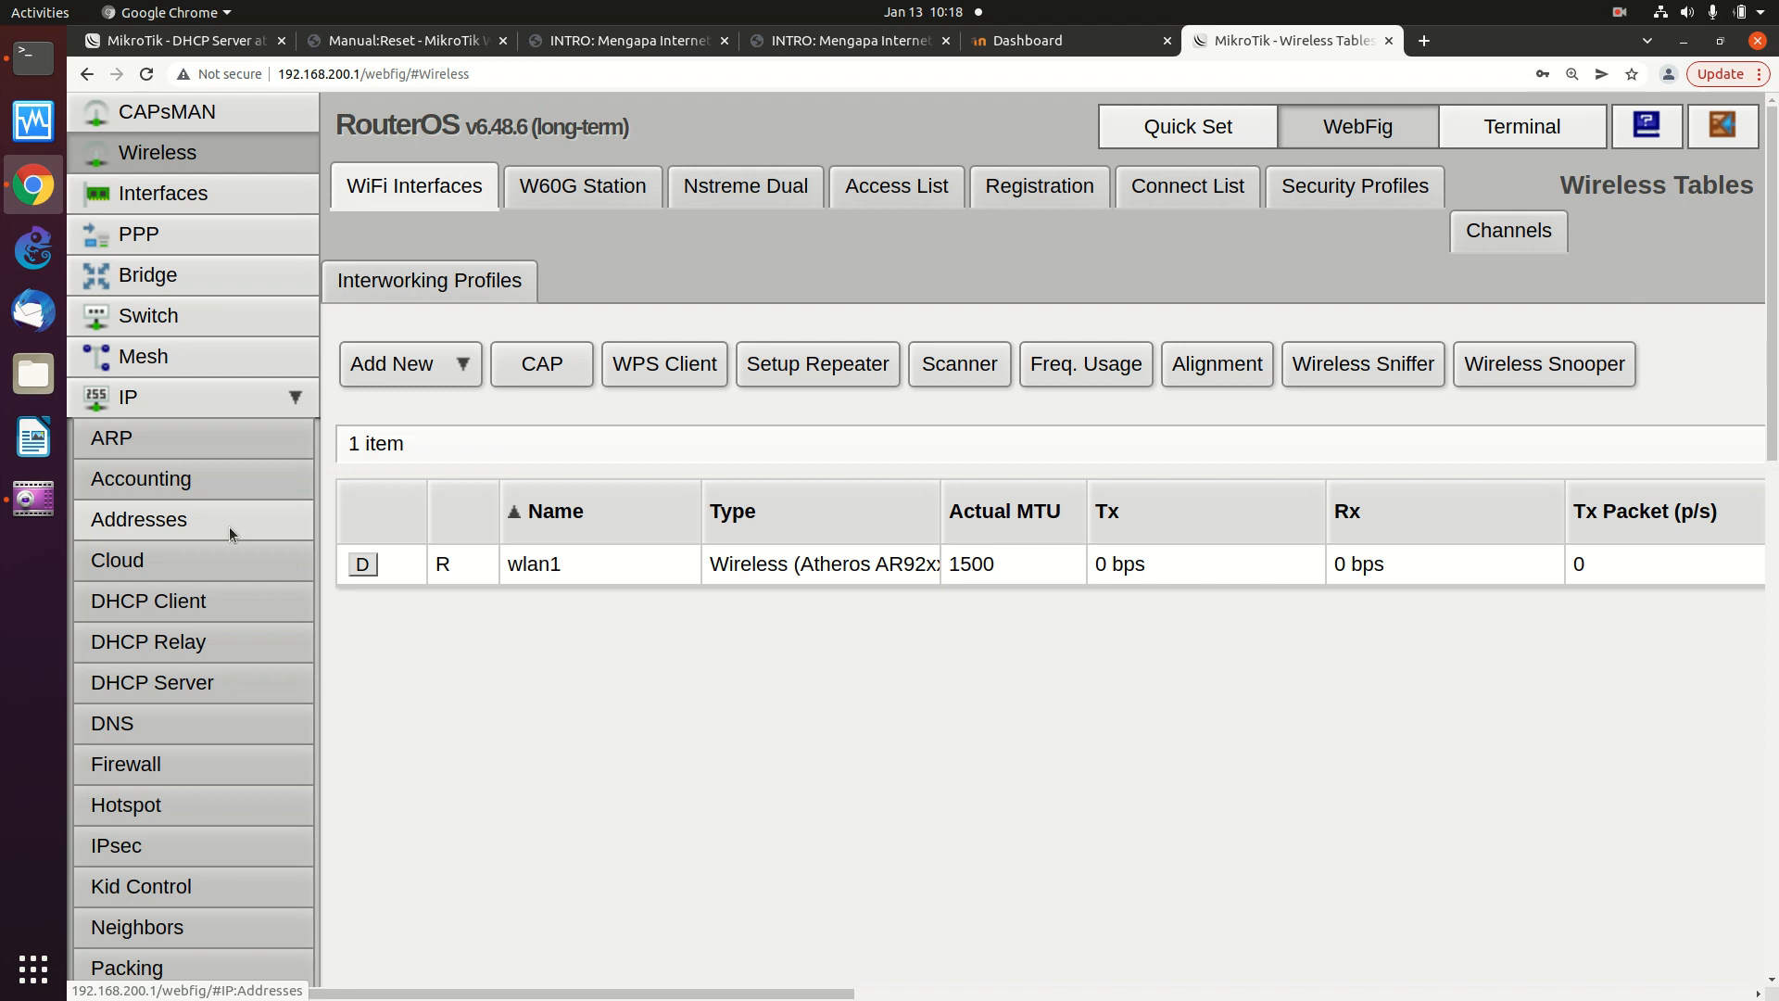
pyautogui.click(221, 598)
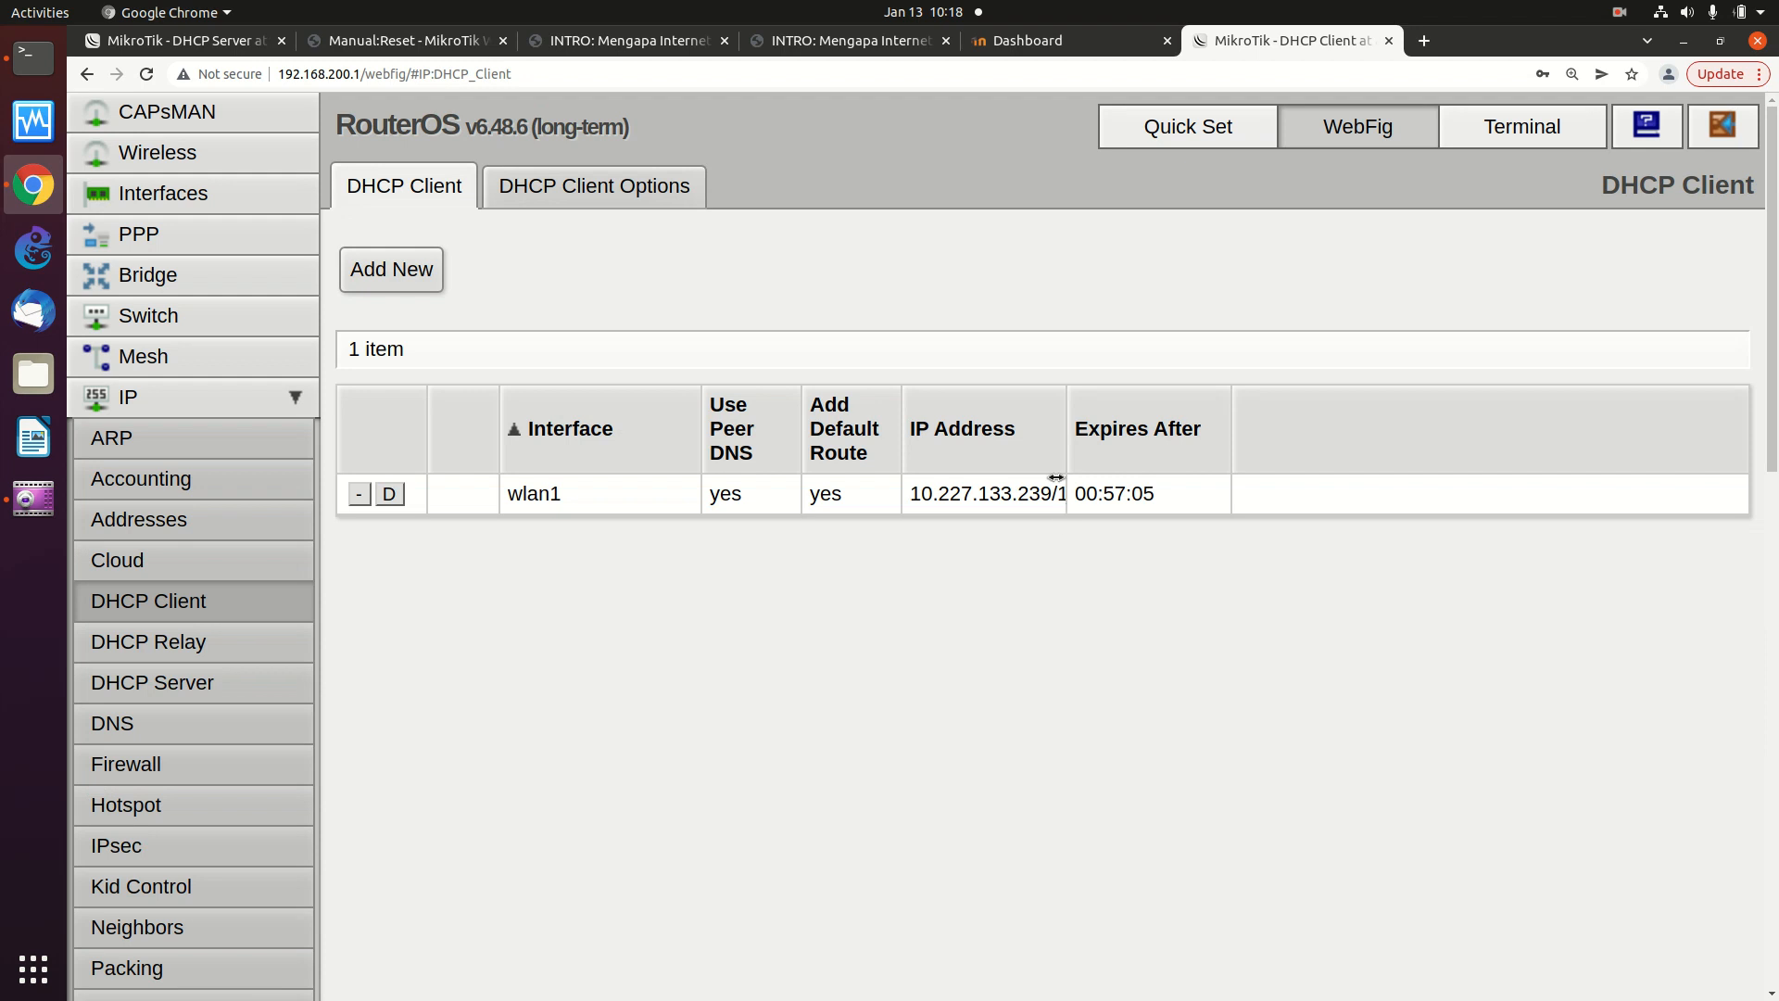
pyautogui.click(532, 493)
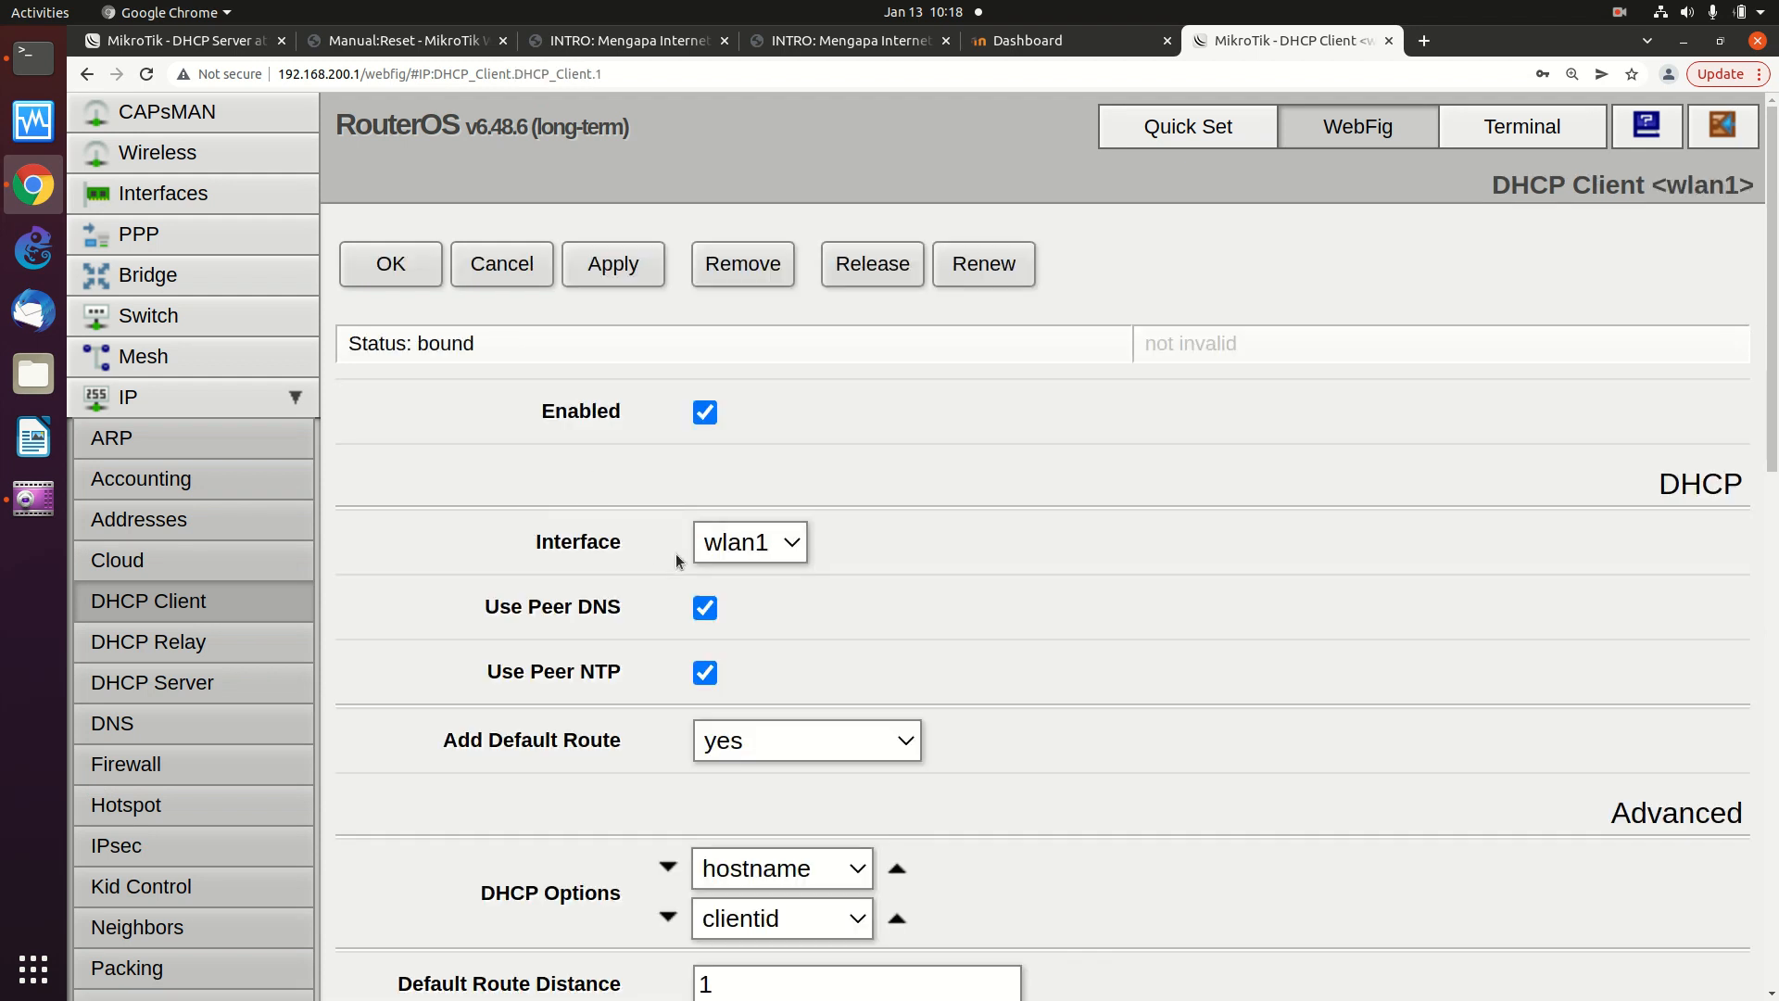
# - Check wlan1's lease 10.227.133.239/18 with gateway 10.227.128.1, then return to Interfaces
pyautogui.scroll(-4, 786, 541)
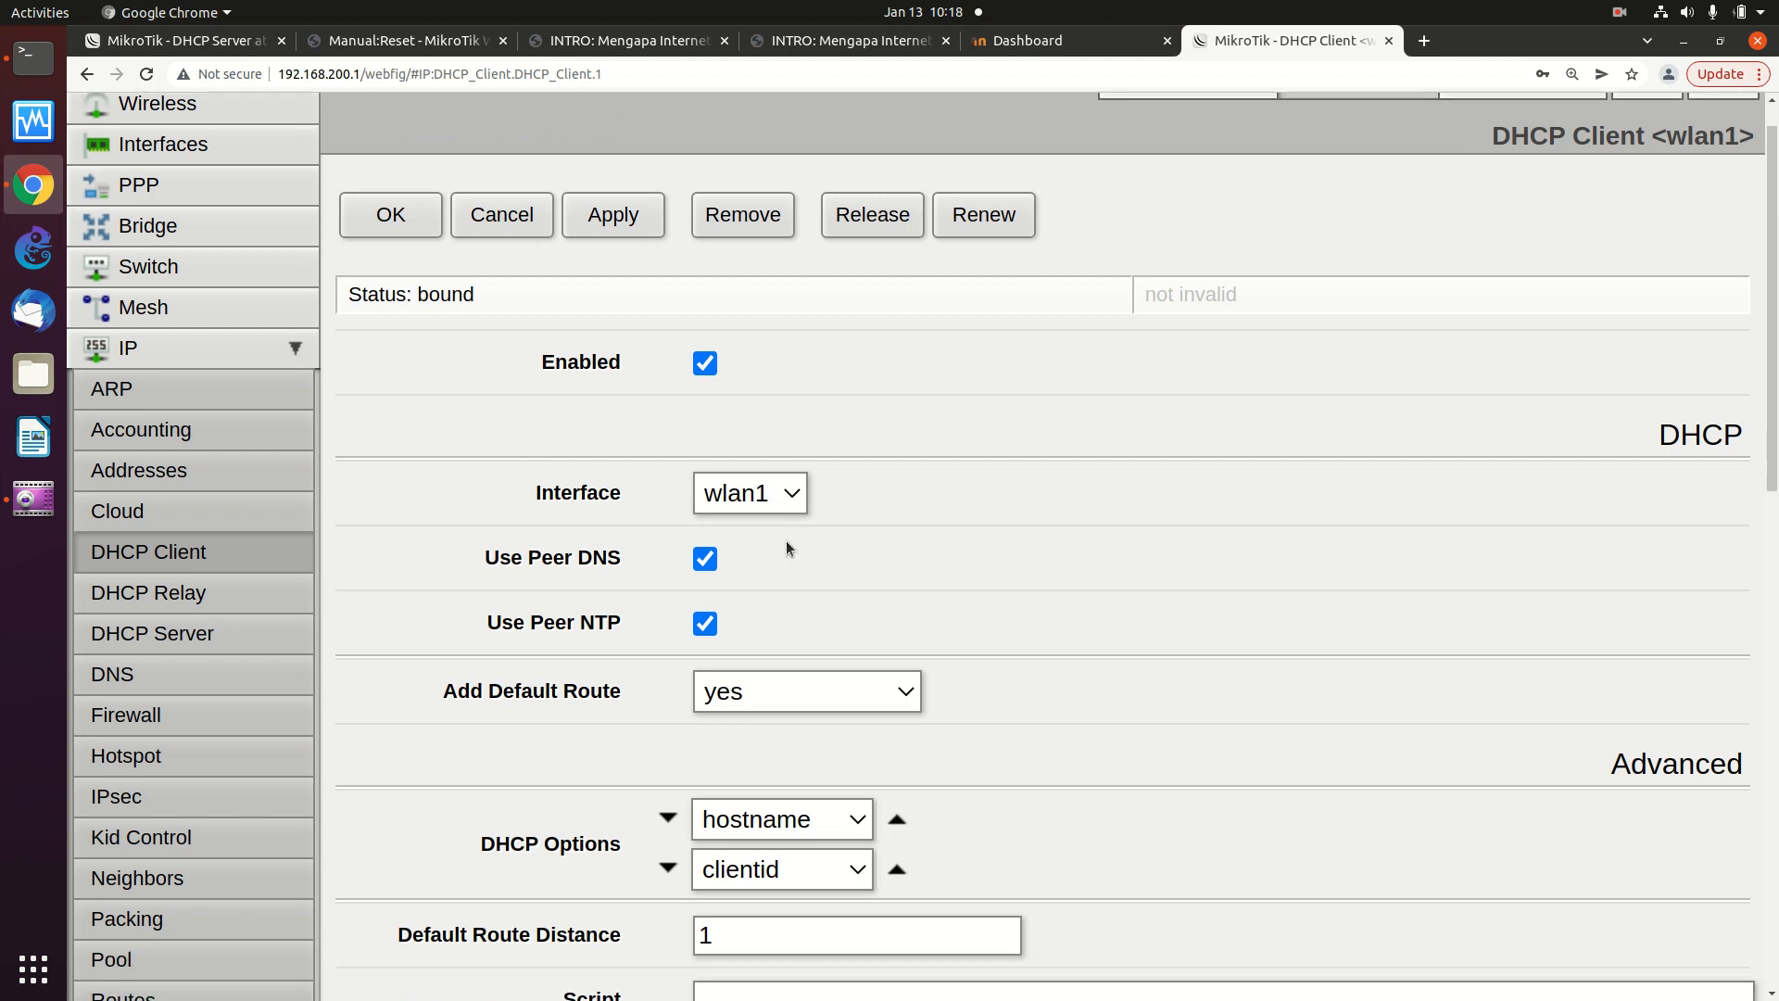
pyautogui.scroll(-4, 787, 547)
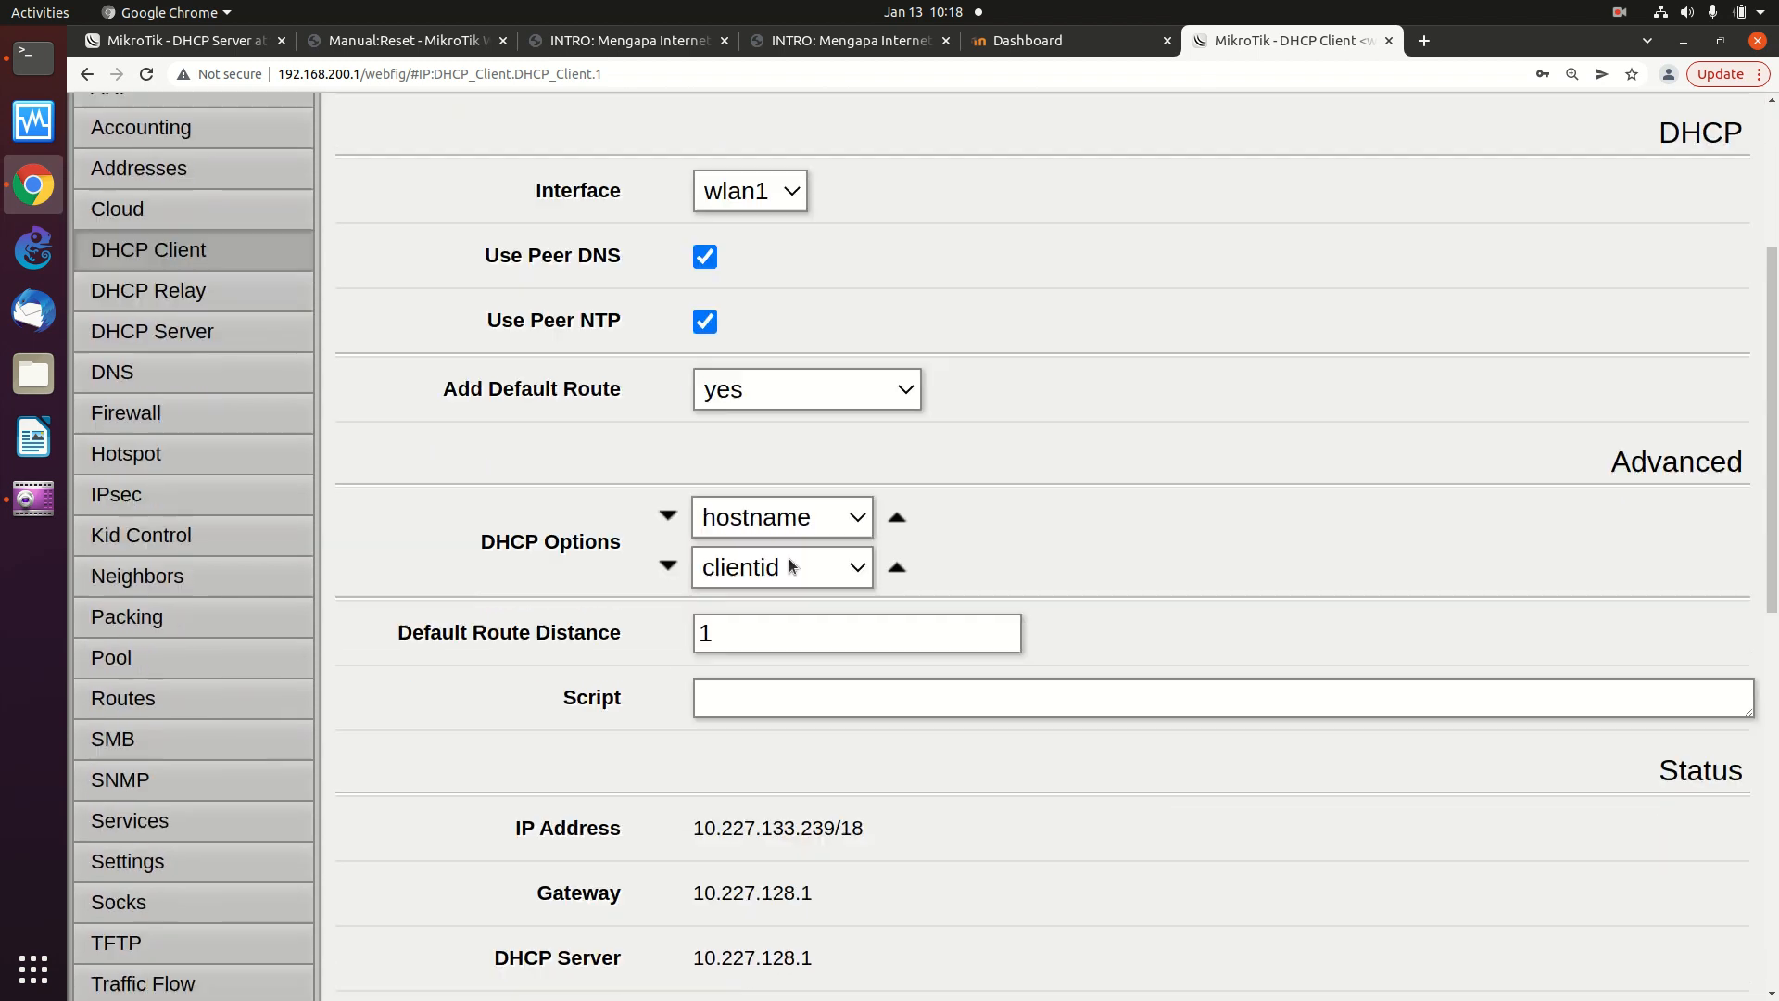
pyautogui.scroll(-3, 790, 558)
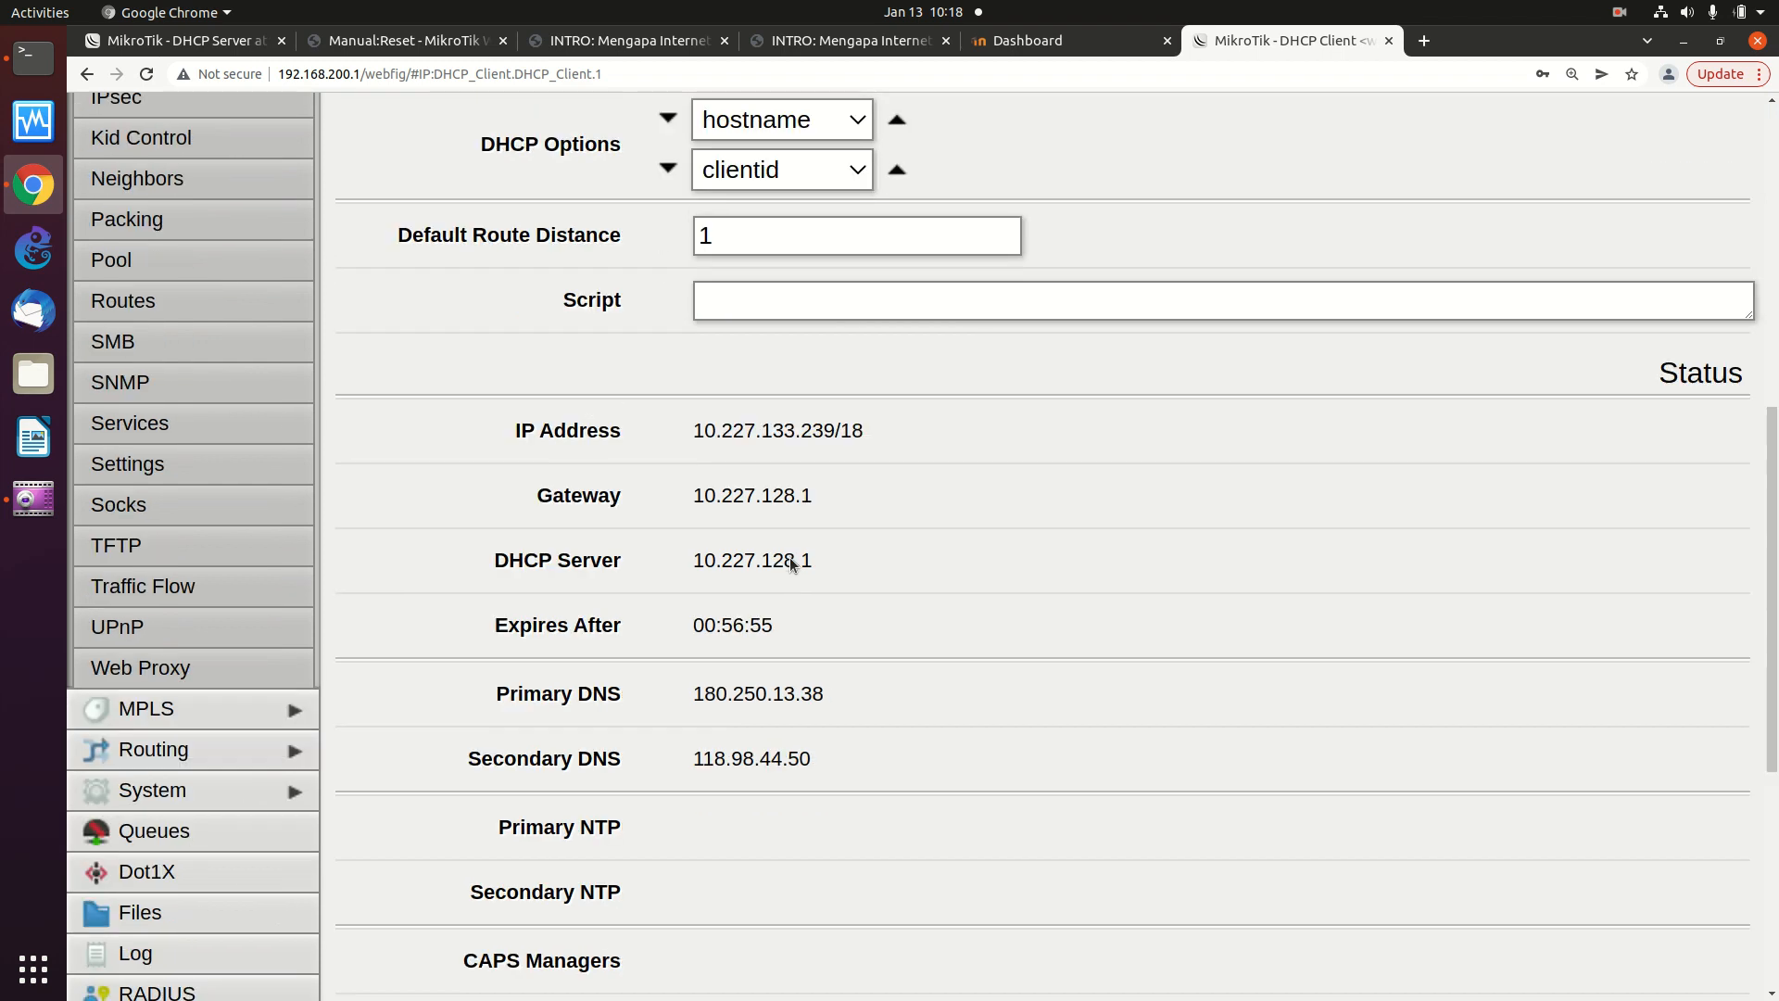
pyautogui.scroll(3, 790, 558)
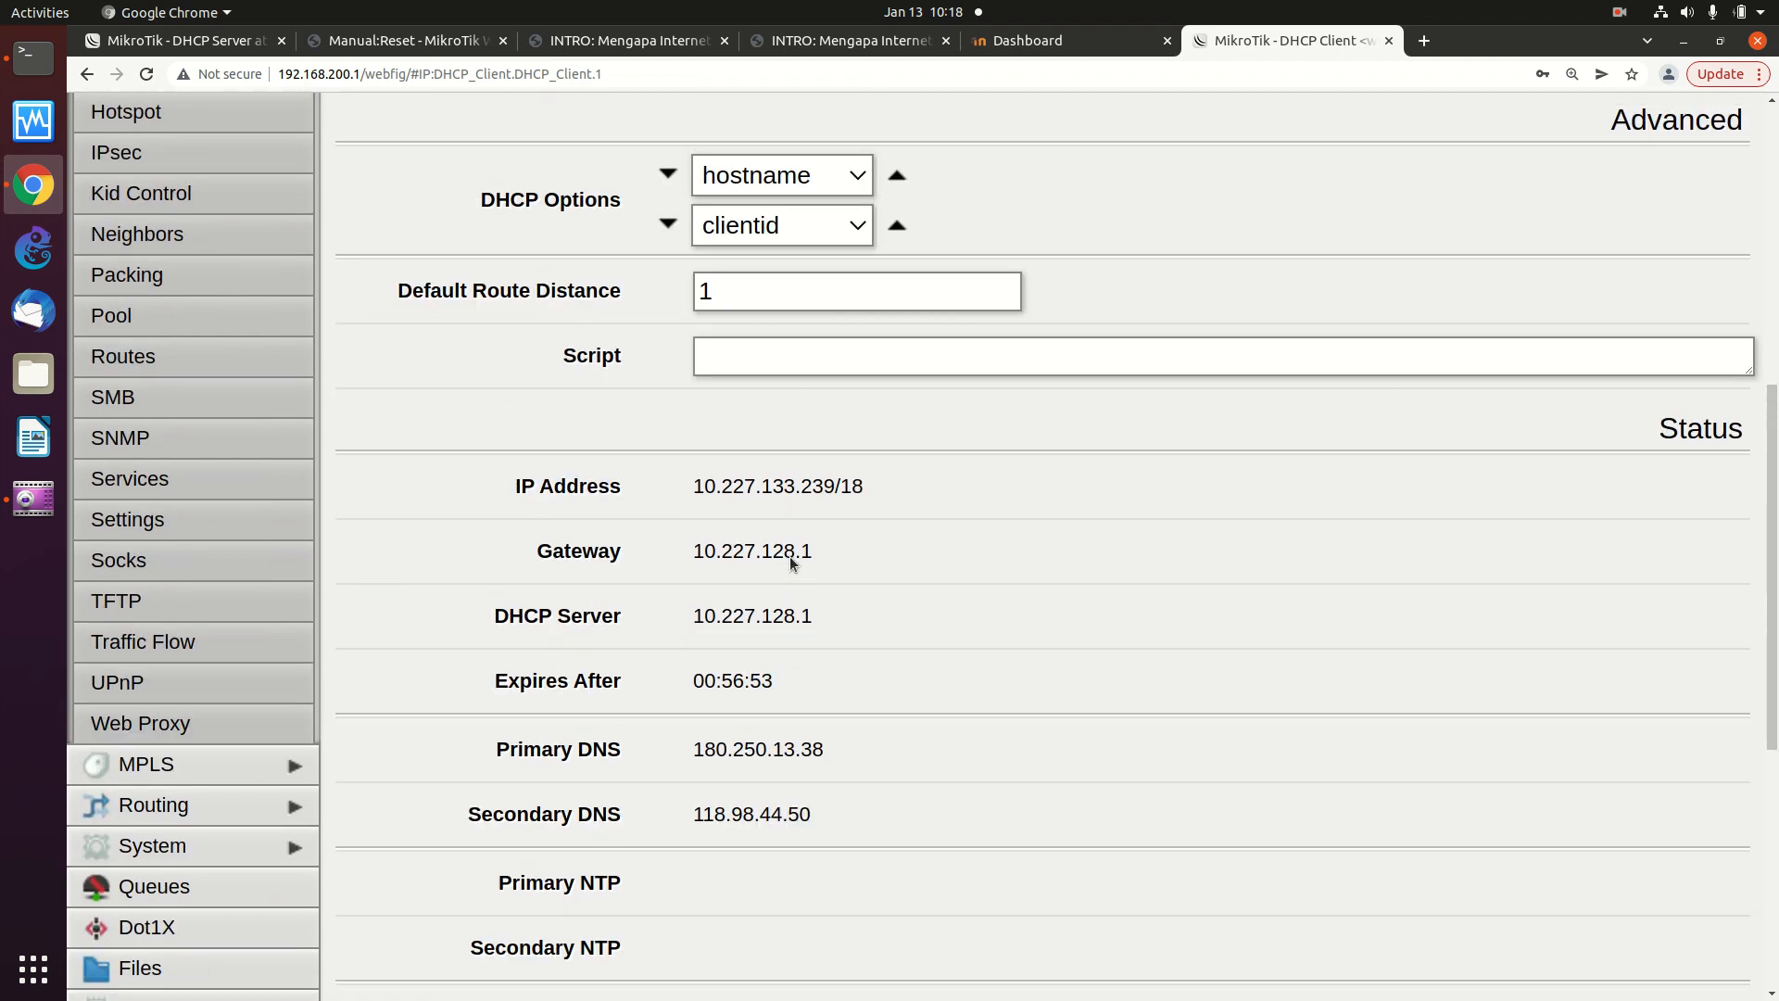
pyautogui.scroll(6, 789, 560)
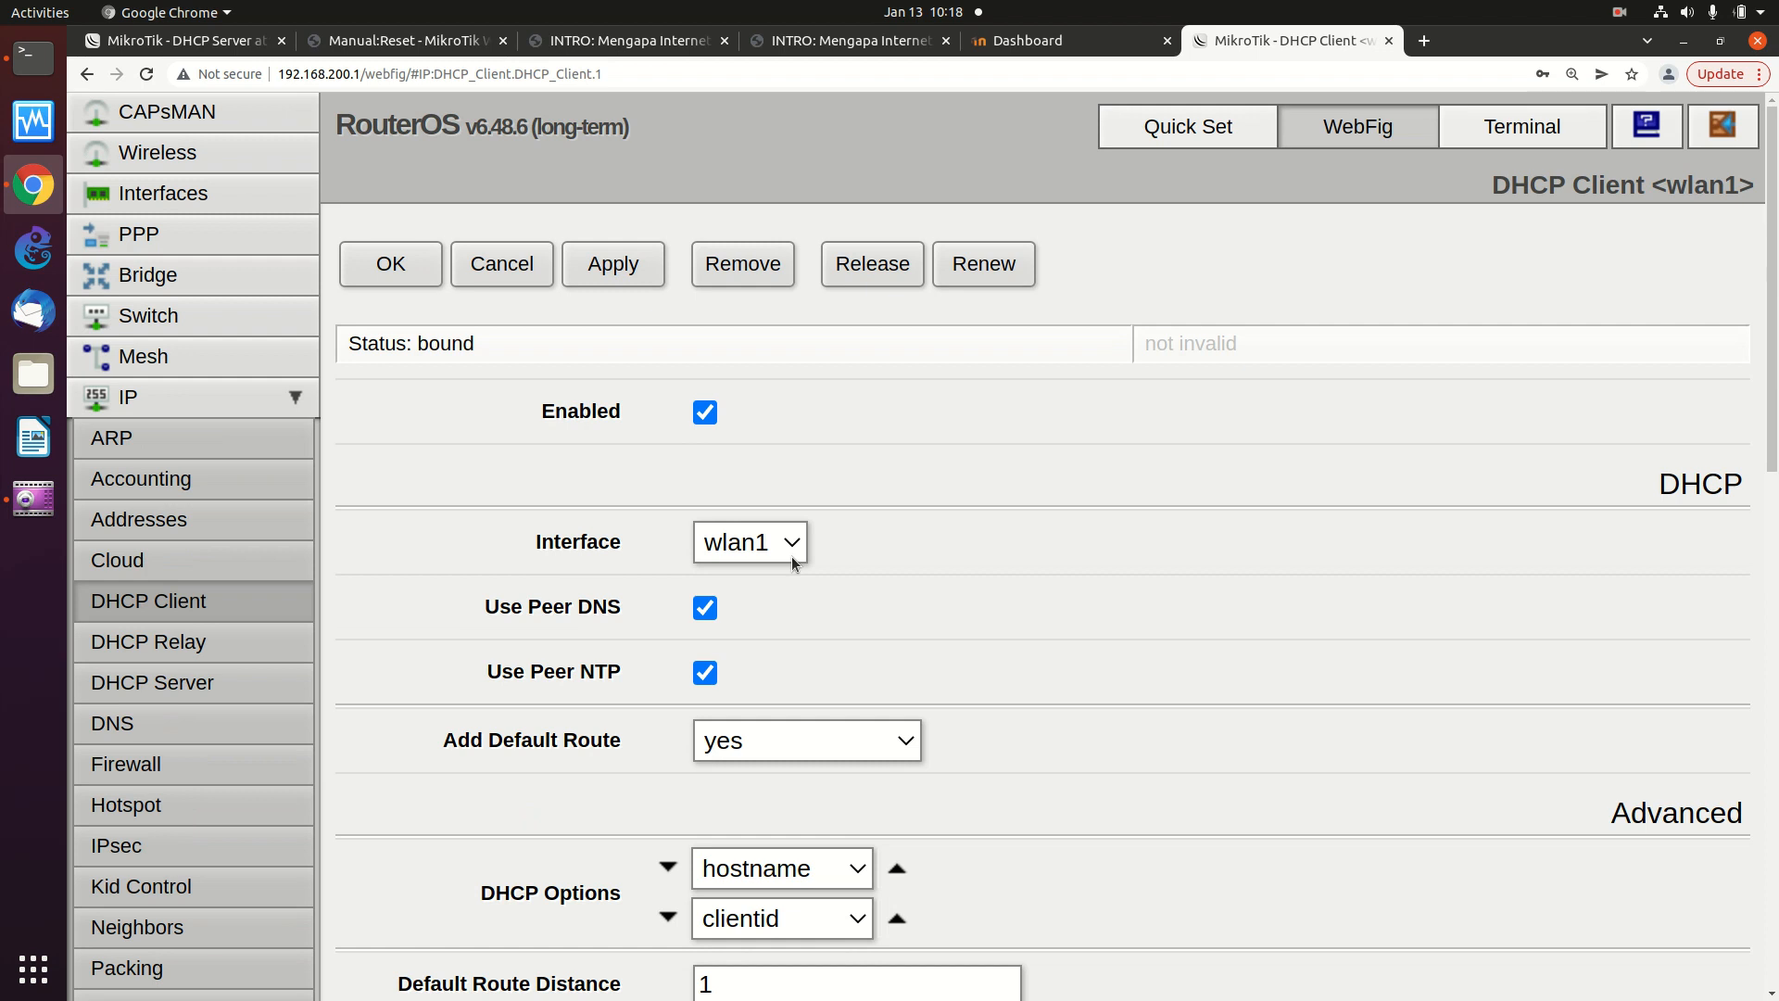
pyautogui.scroll(-1, 792, 563)
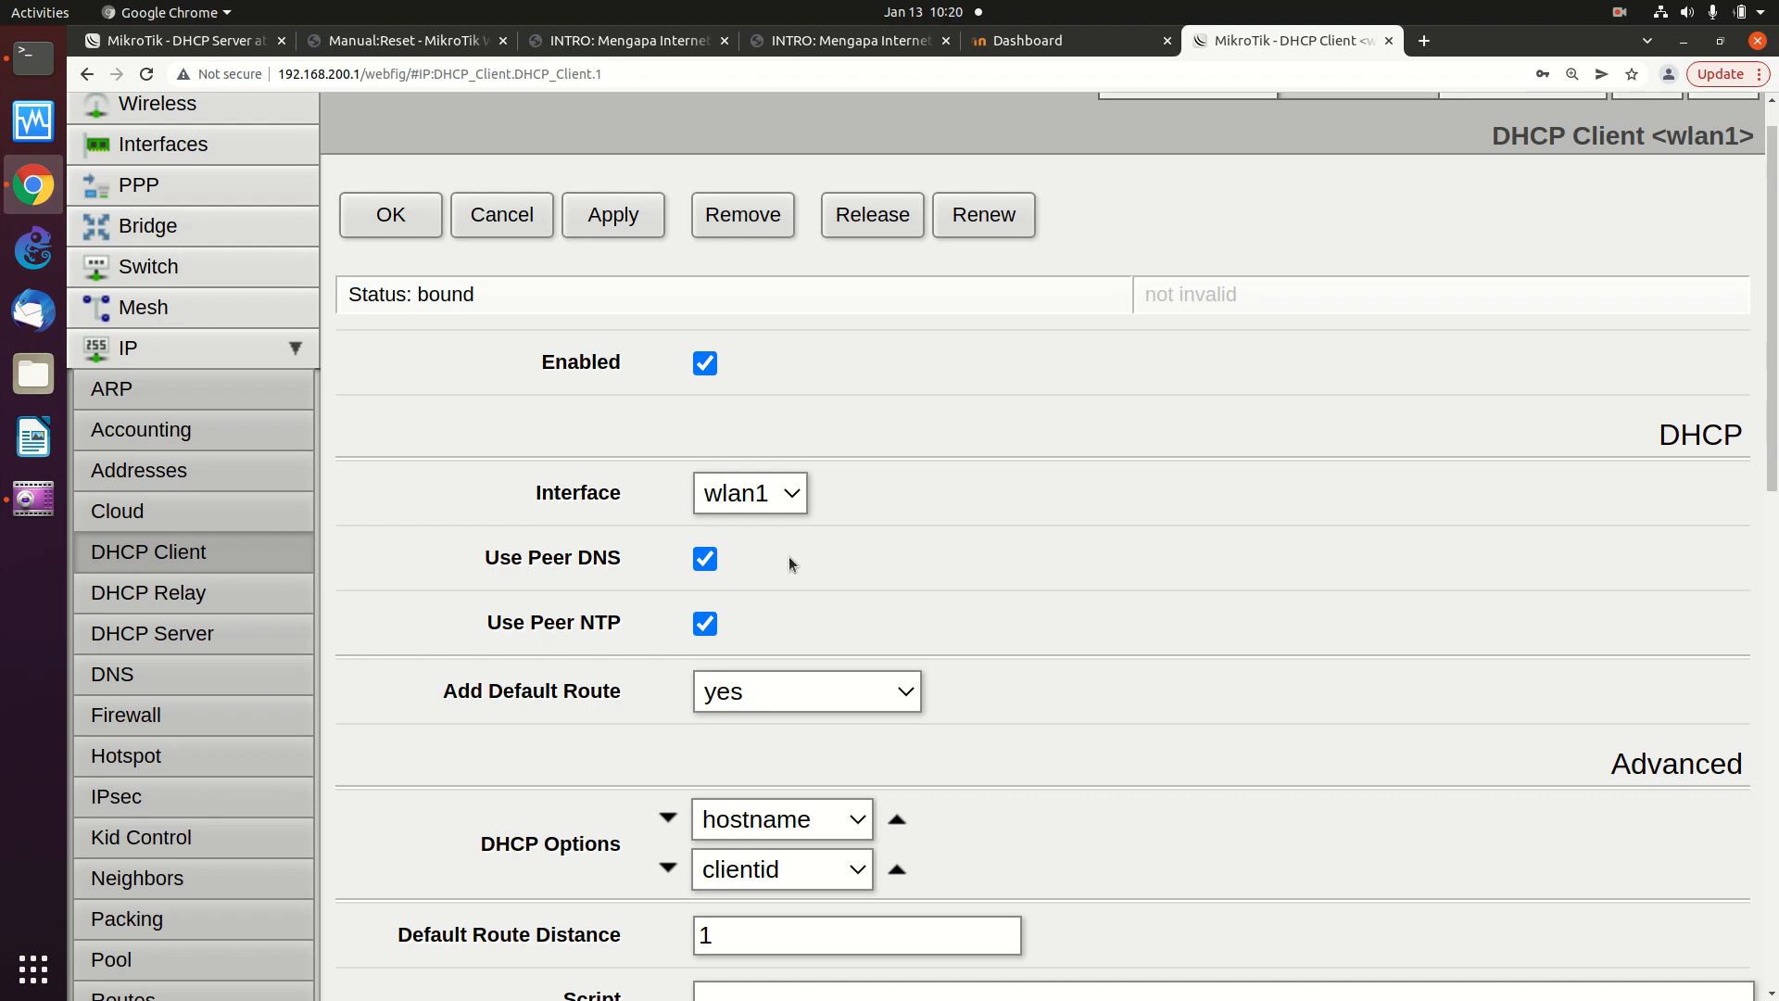
pyautogui.scroll(1, 259, 463)
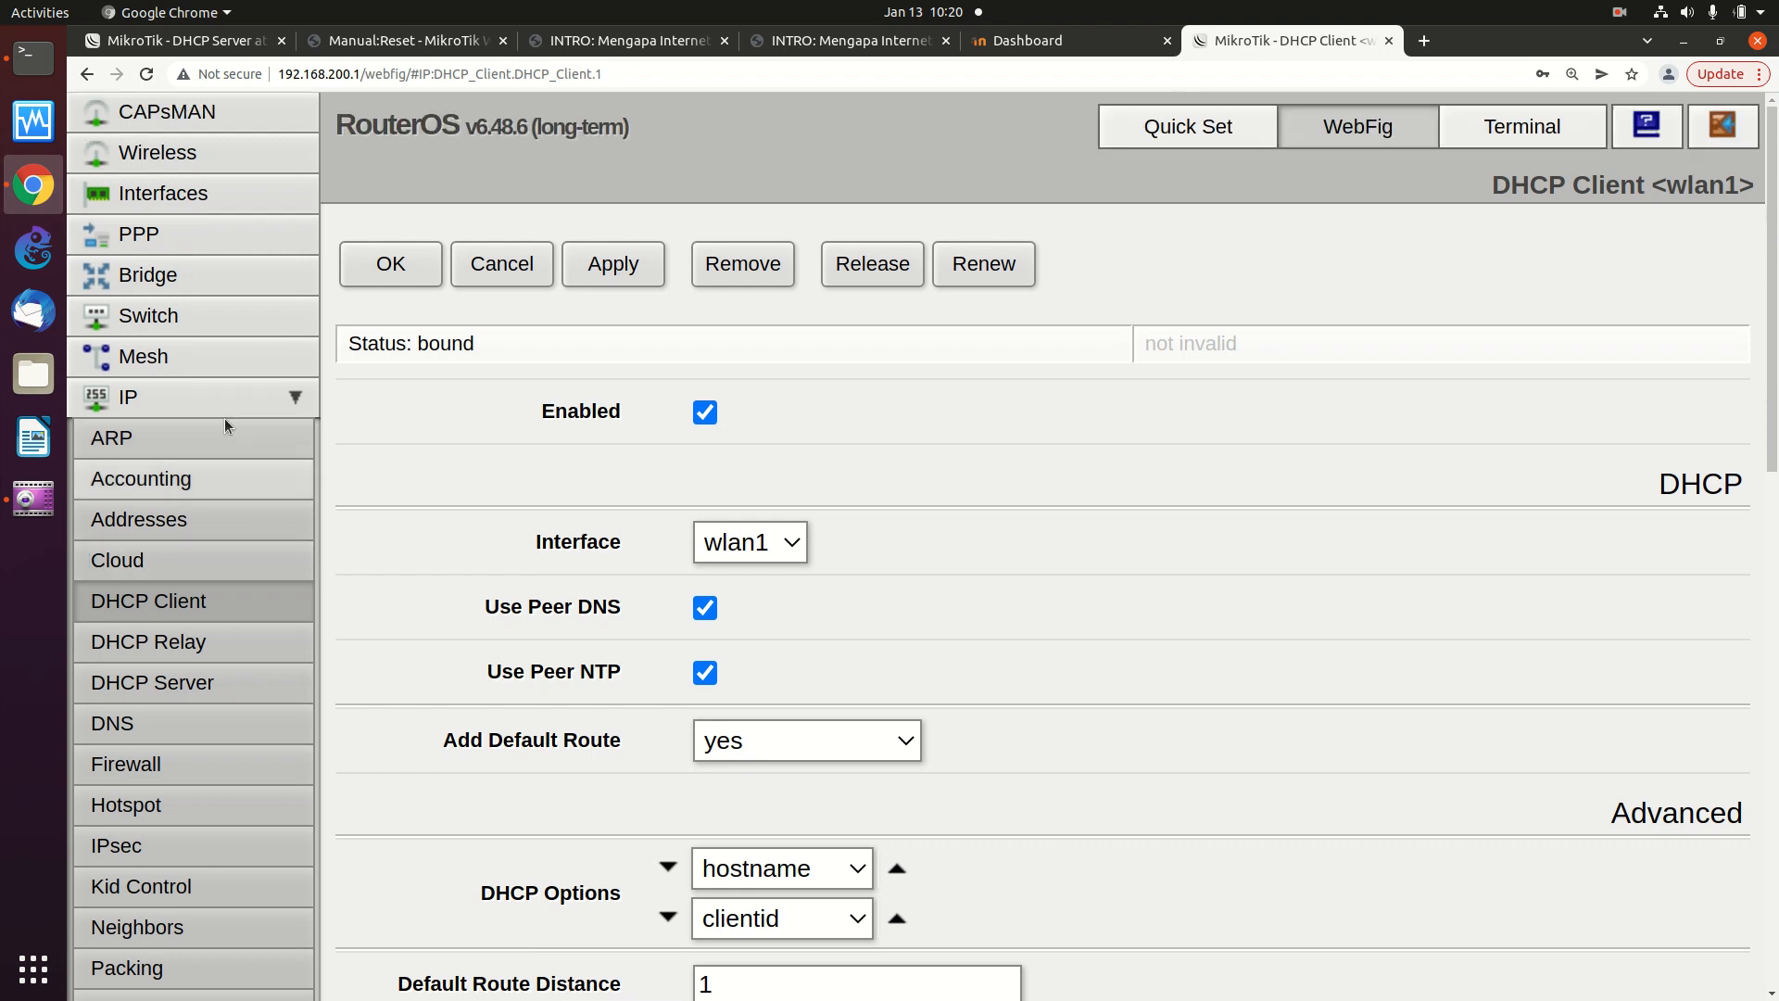
pyautogui.click(204, 198)
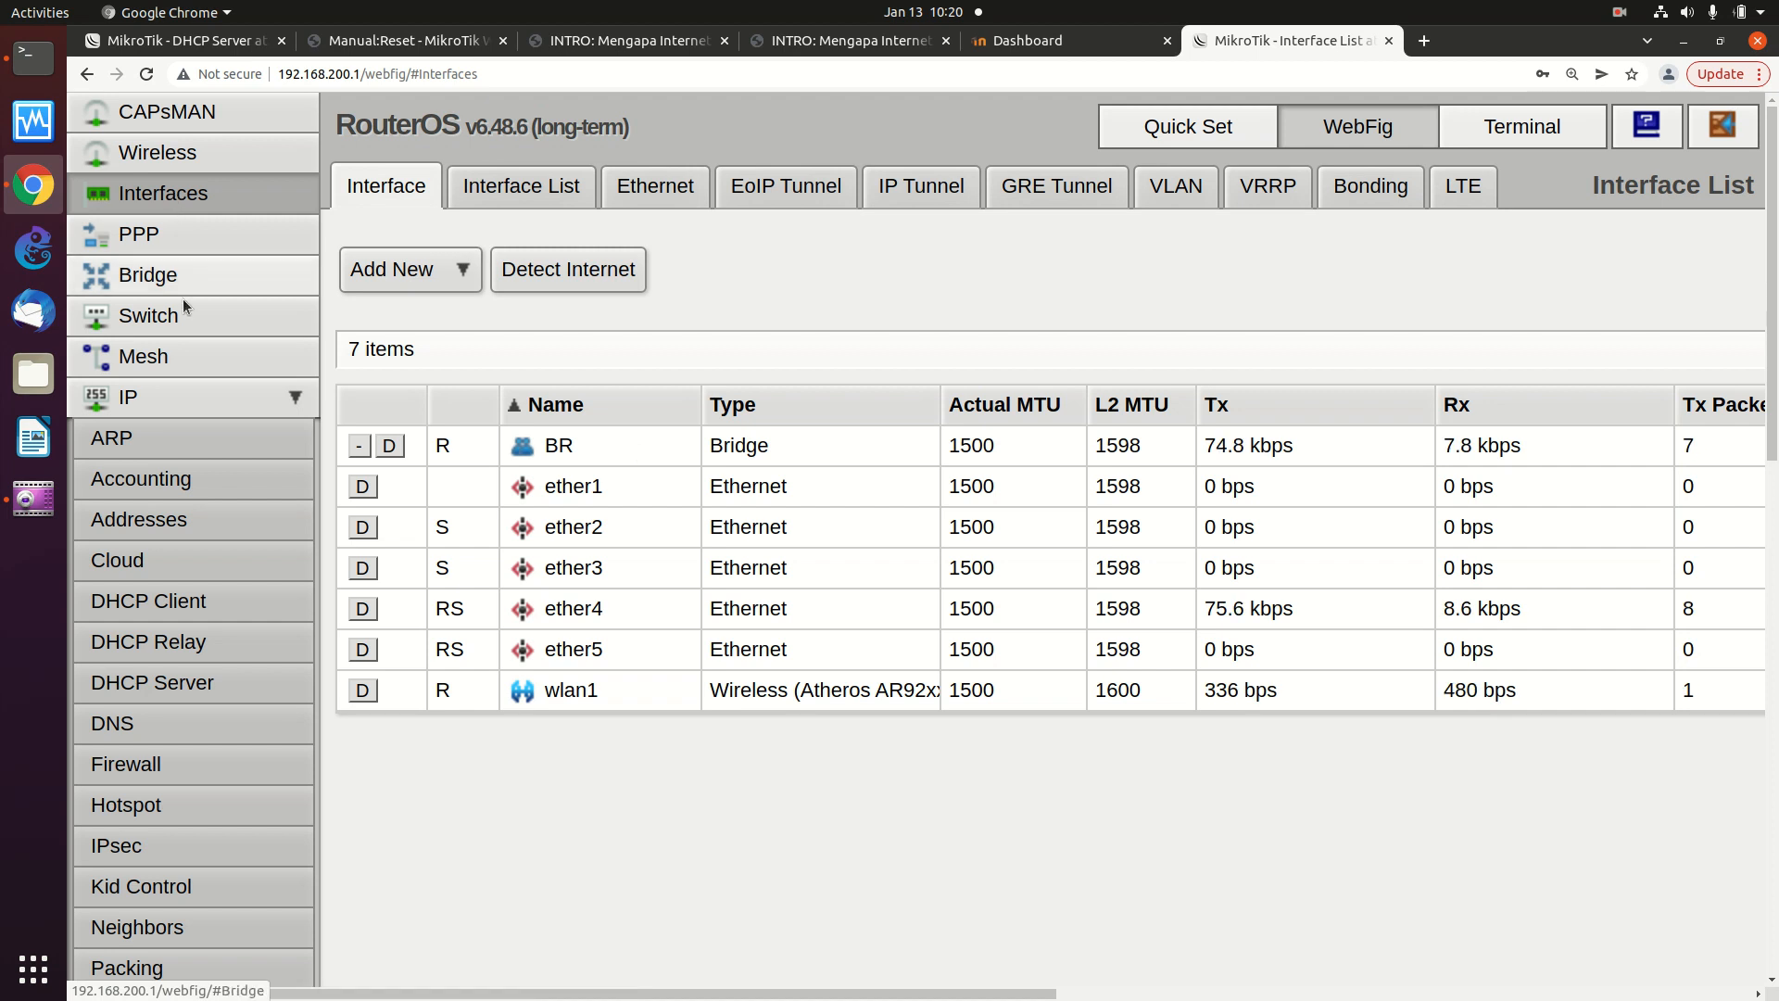
# - Toggle the IP section, glance at the DHCP Client list, then return to the Interface List
pyautogui.click(248, 405)
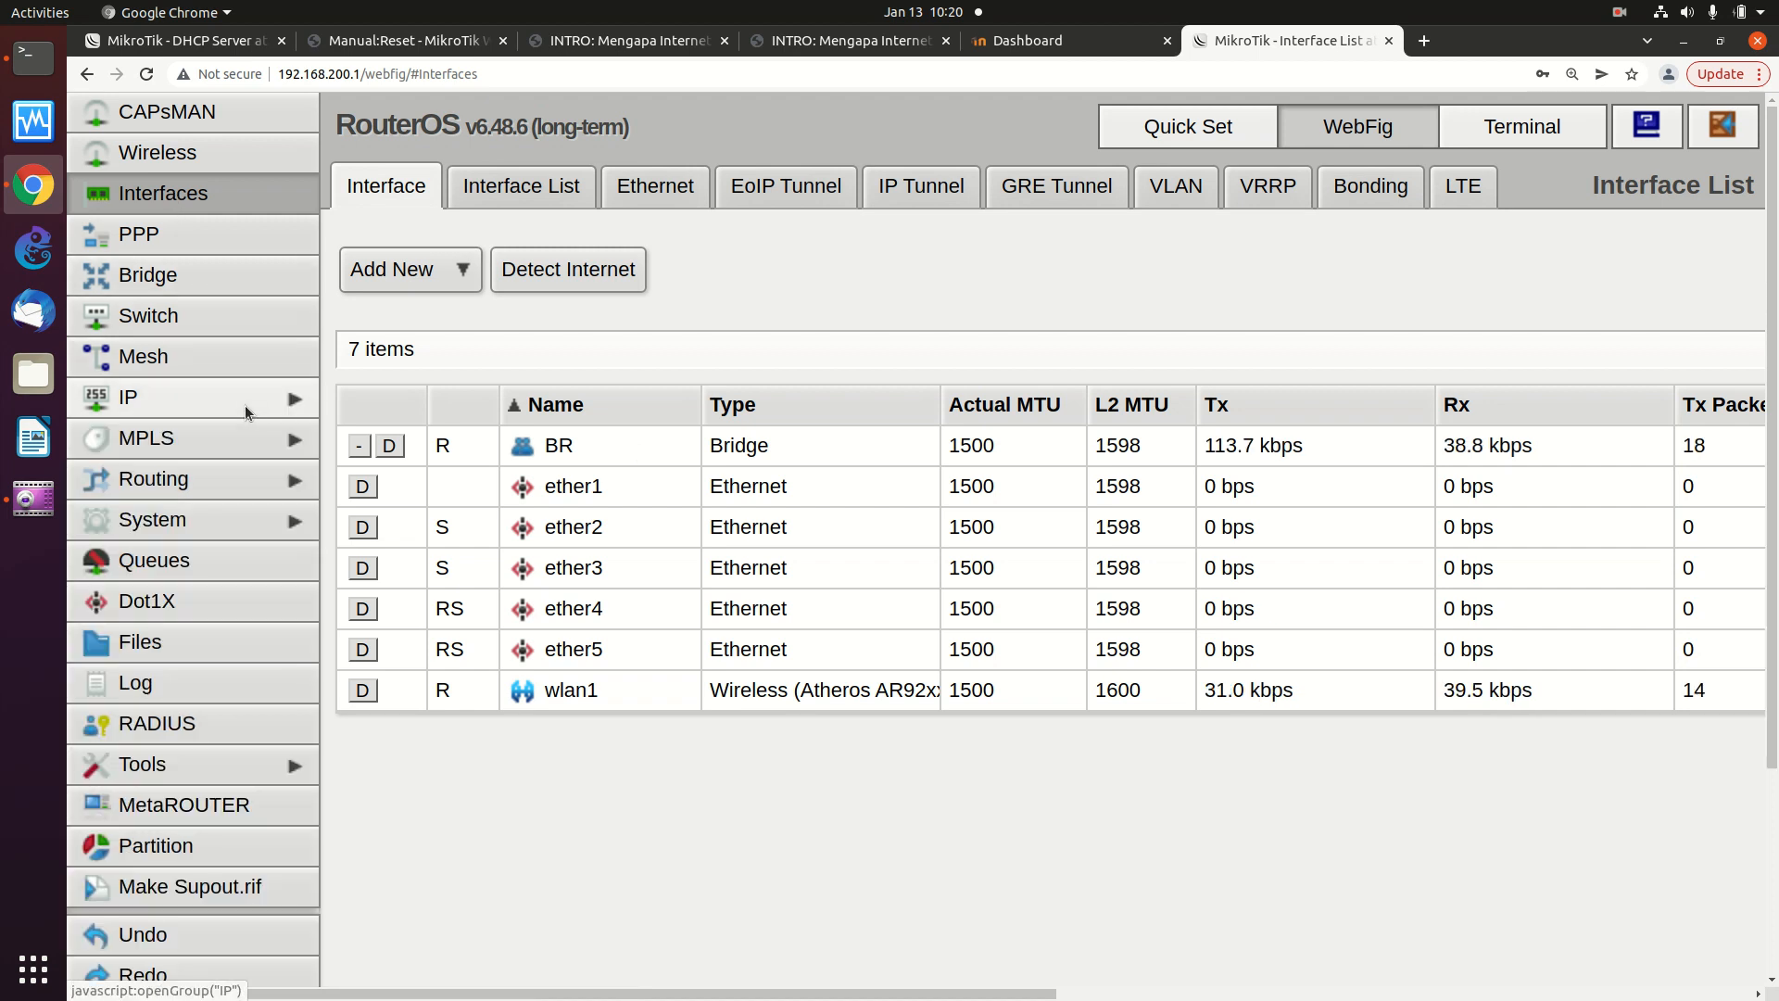
pyautogui.click(187, 398)
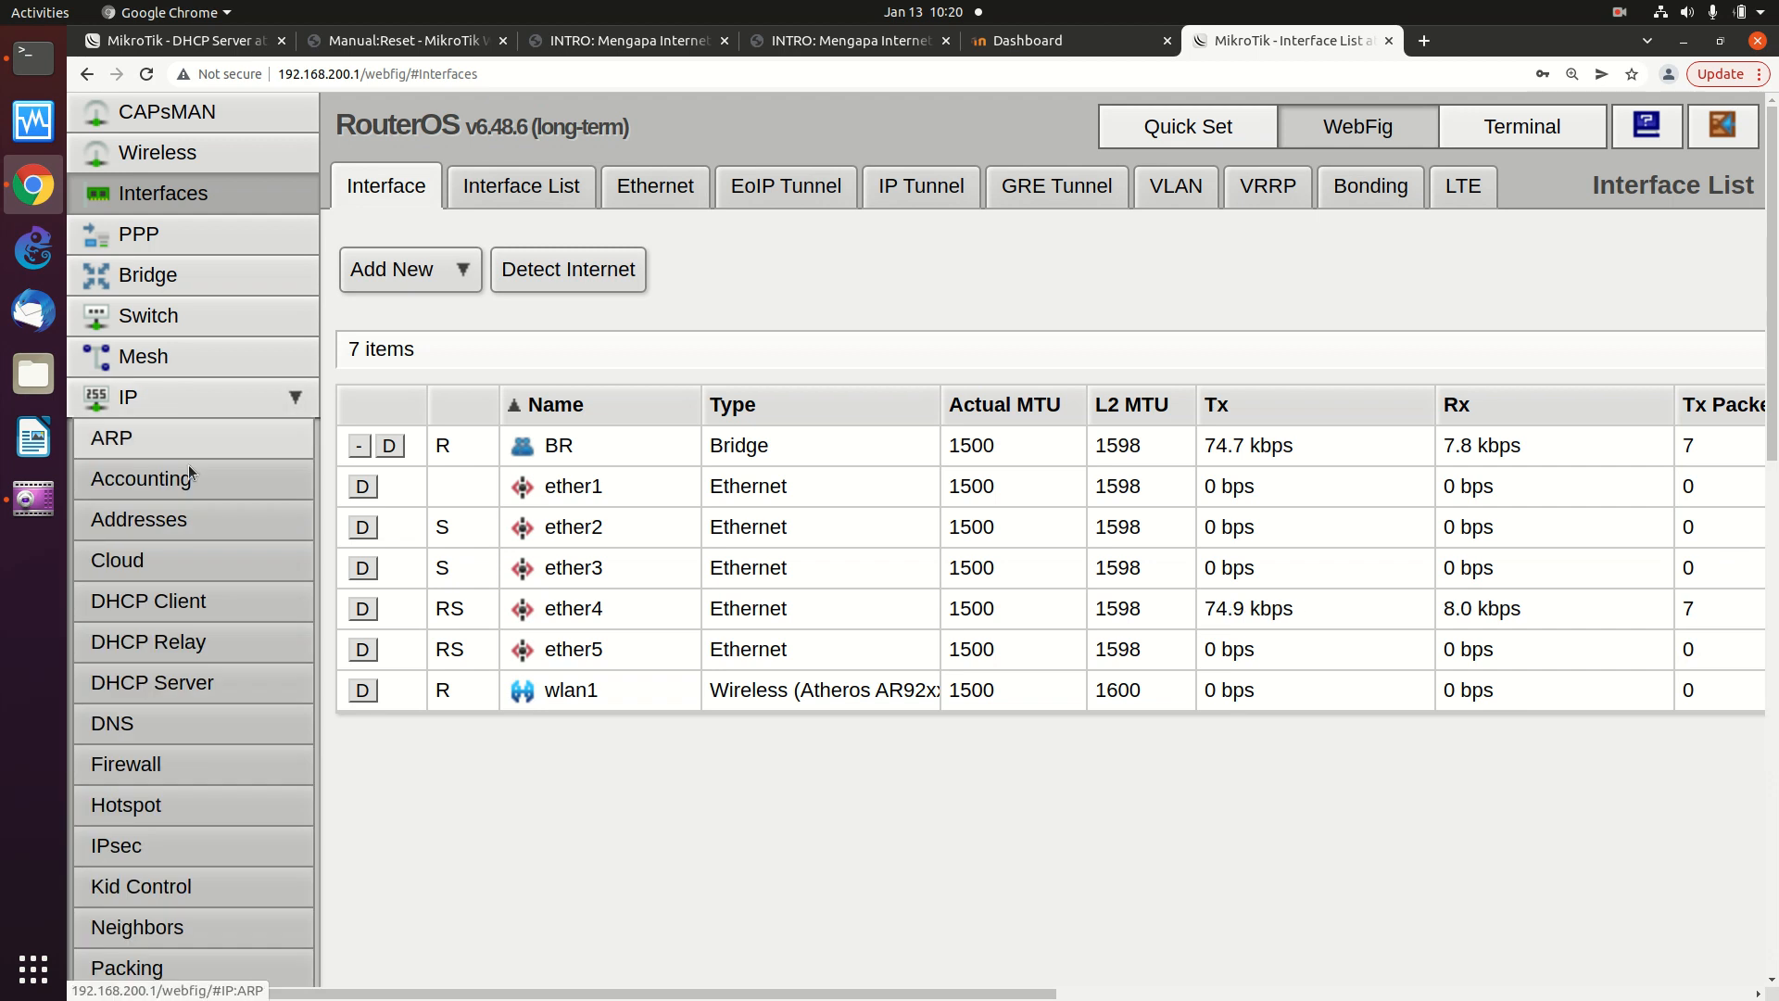
pyautogui.click(228, 601)
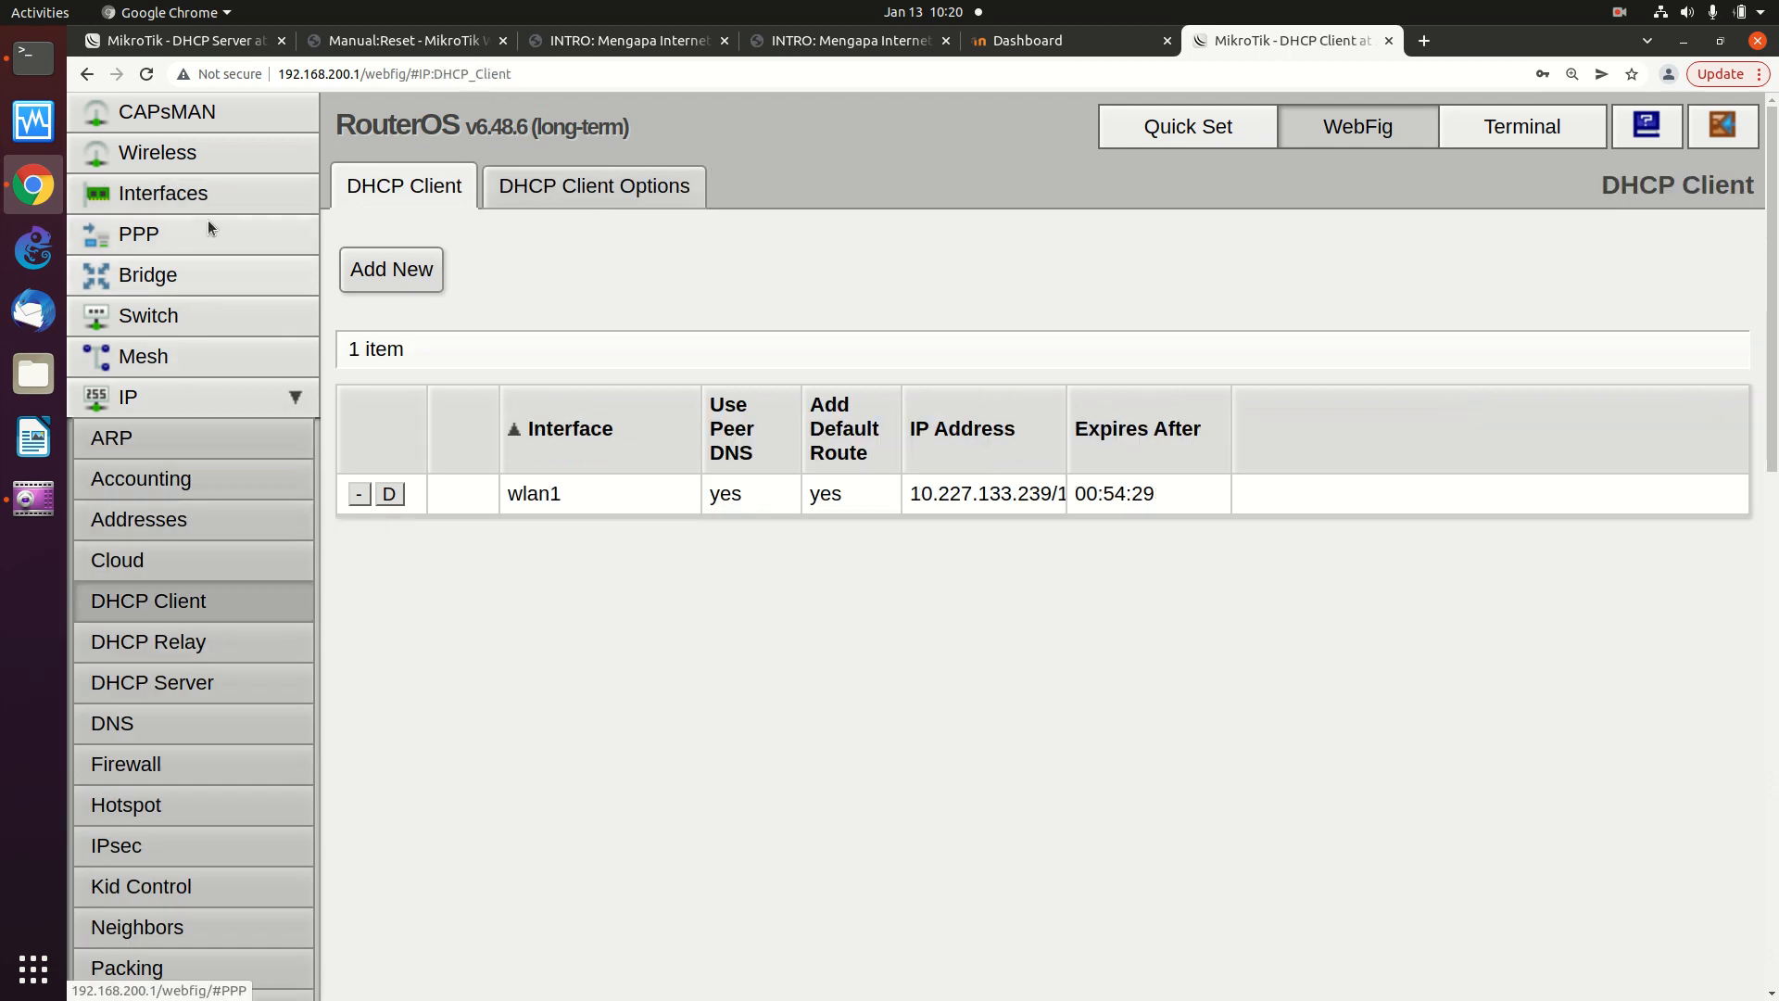
pyautogui.click(217, 193)
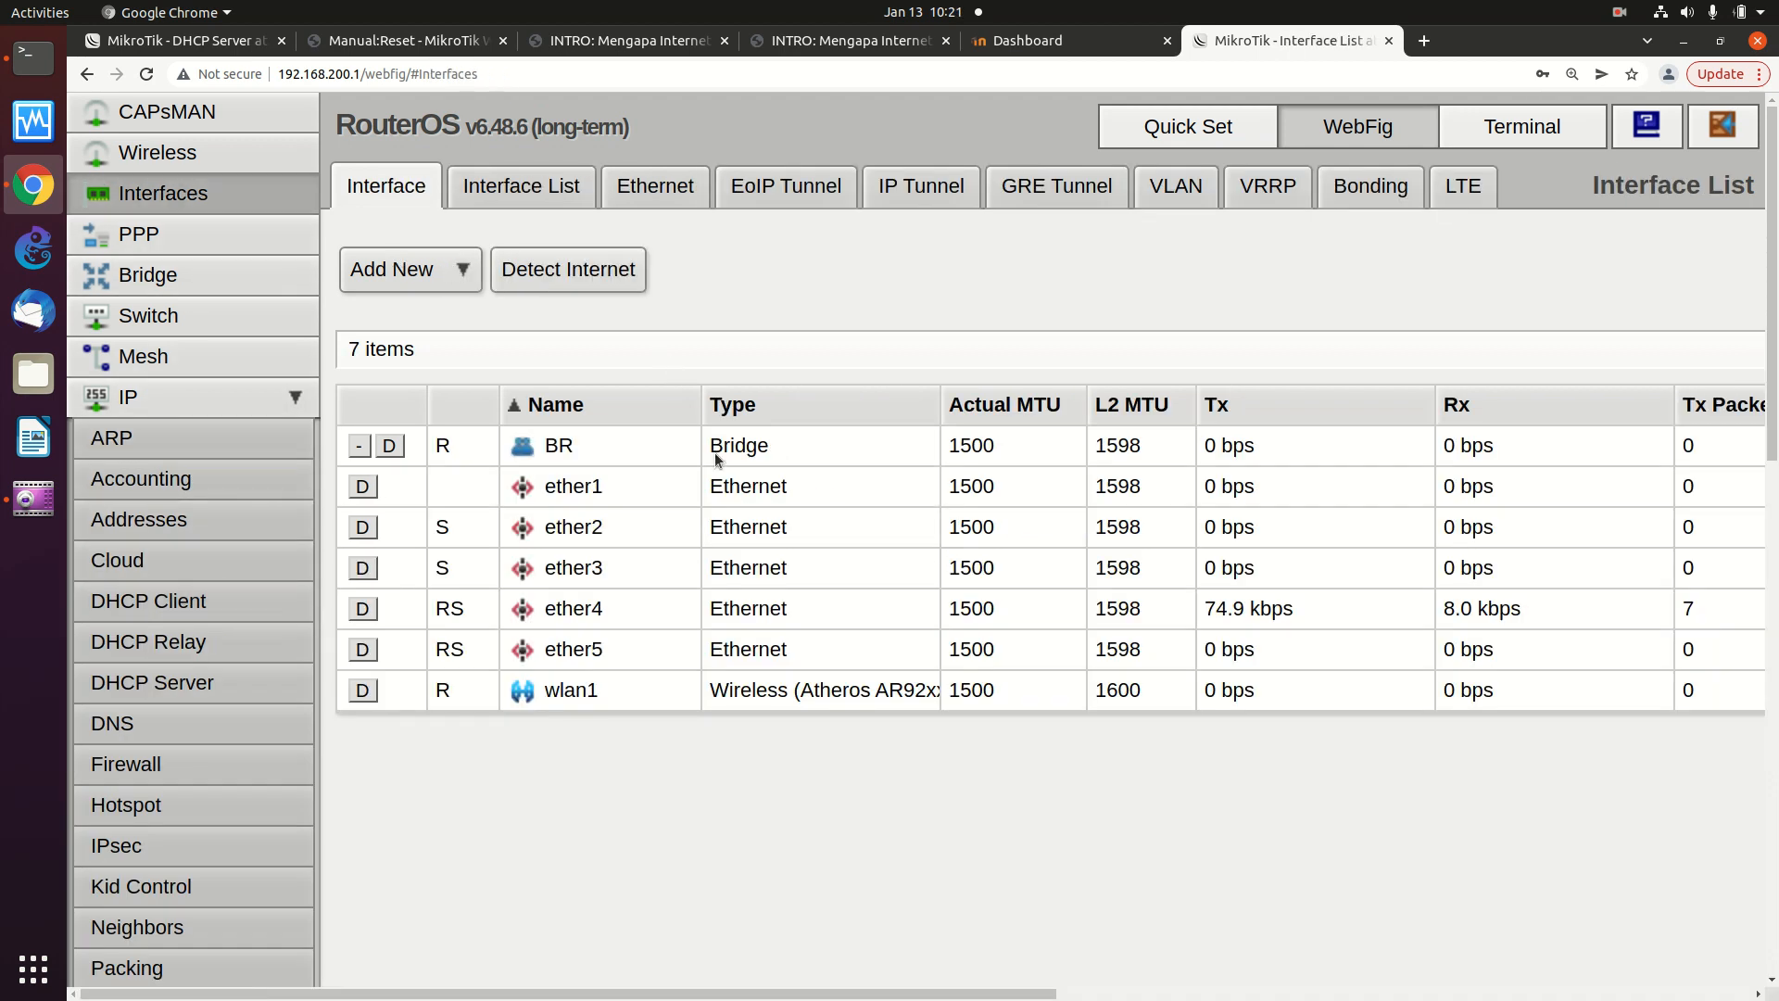
pyautogui.click(715, 450)
pyautogui.scroll(-2, 581, 473)
pyautogui.scroll(-3, 582, 474)
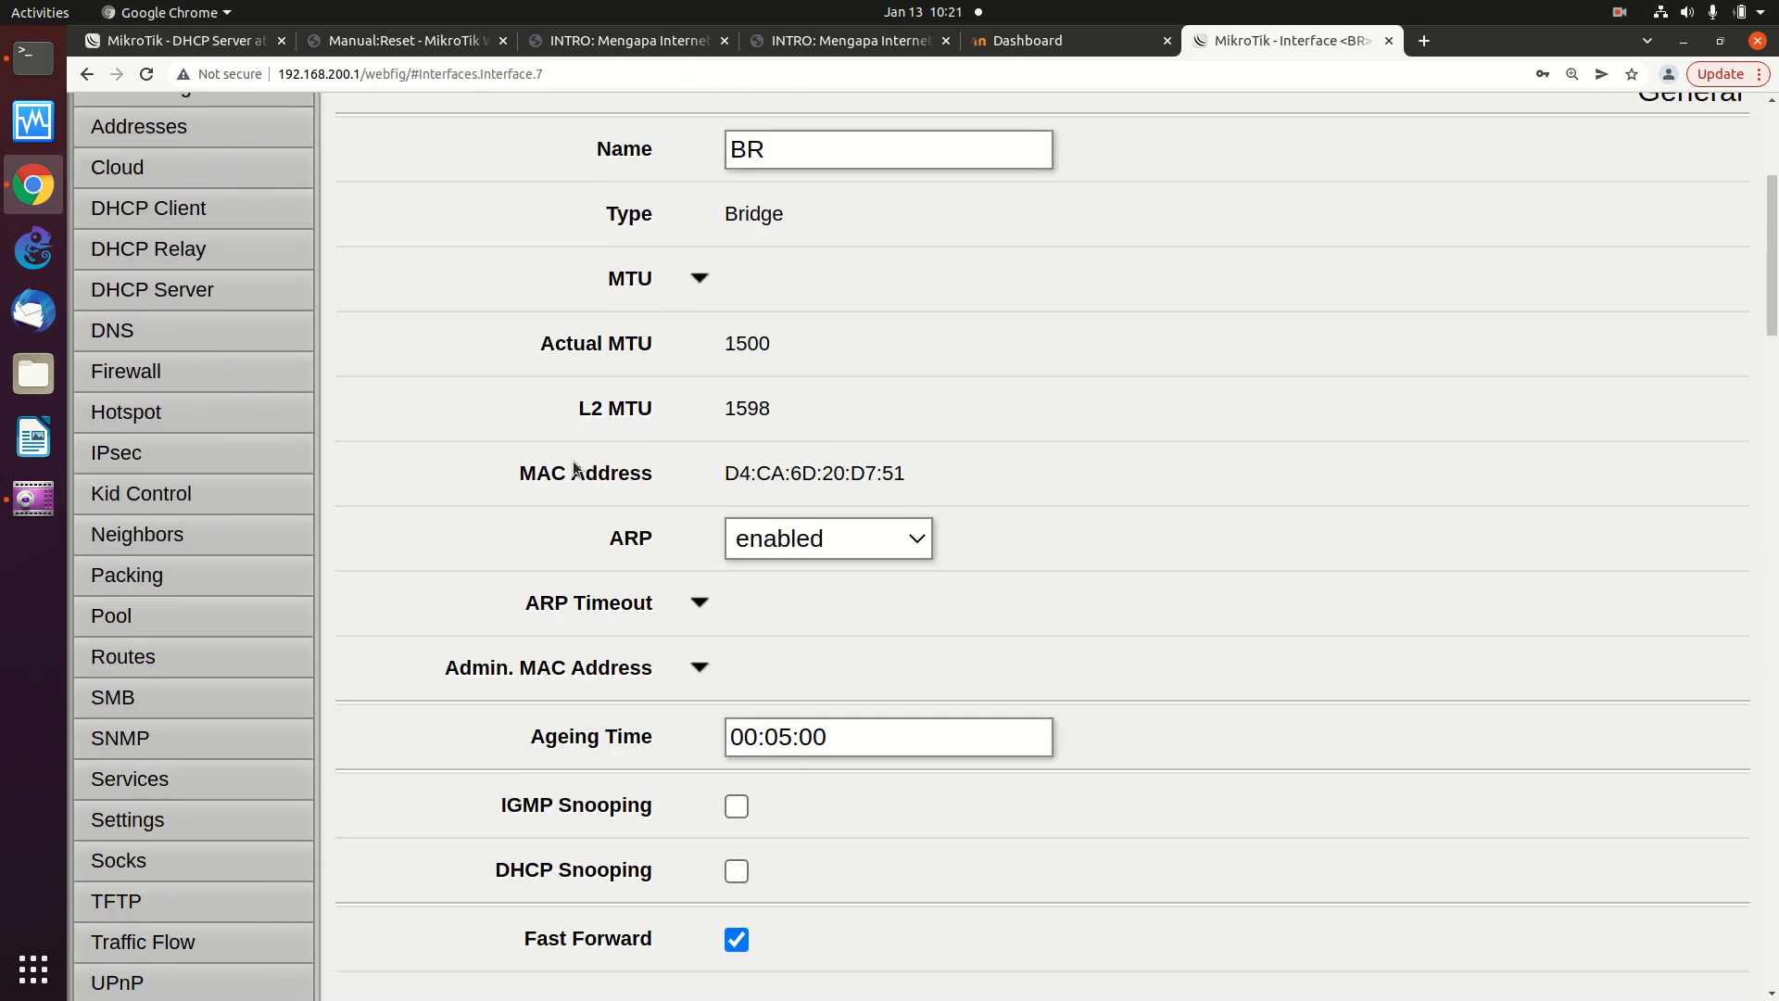
pyautogui.scroll(5, 532, 453)
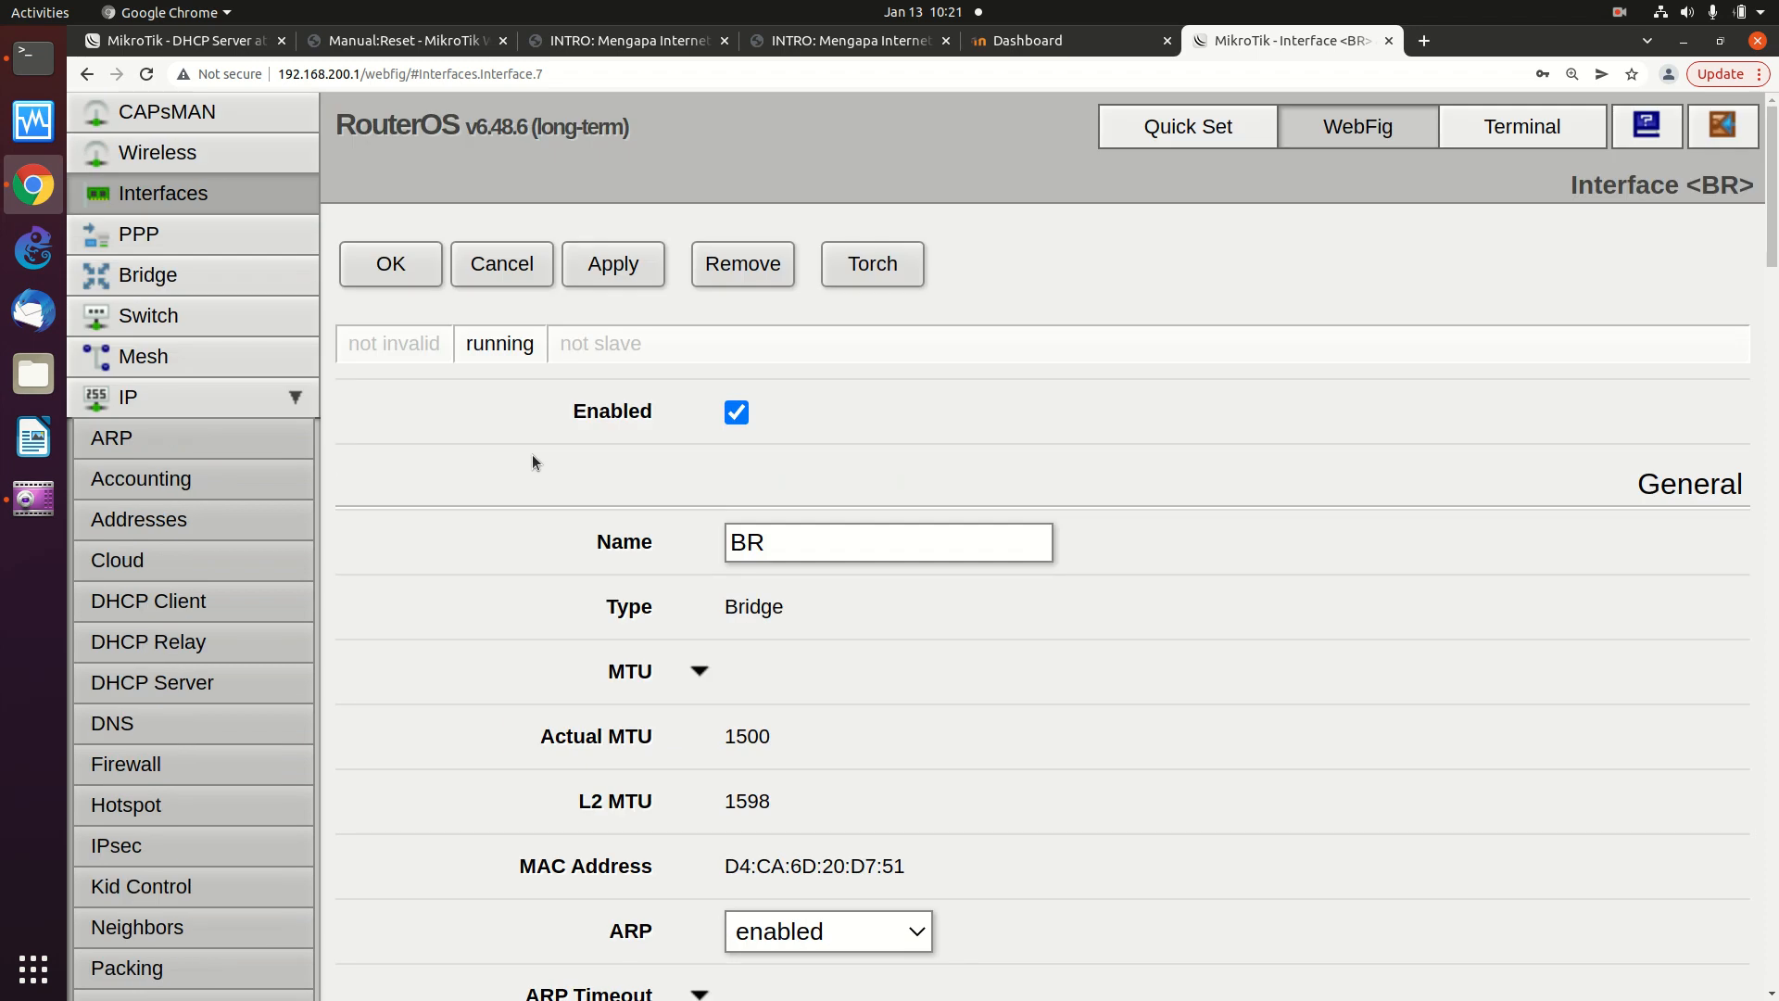
pyautogui.click(213, 397)
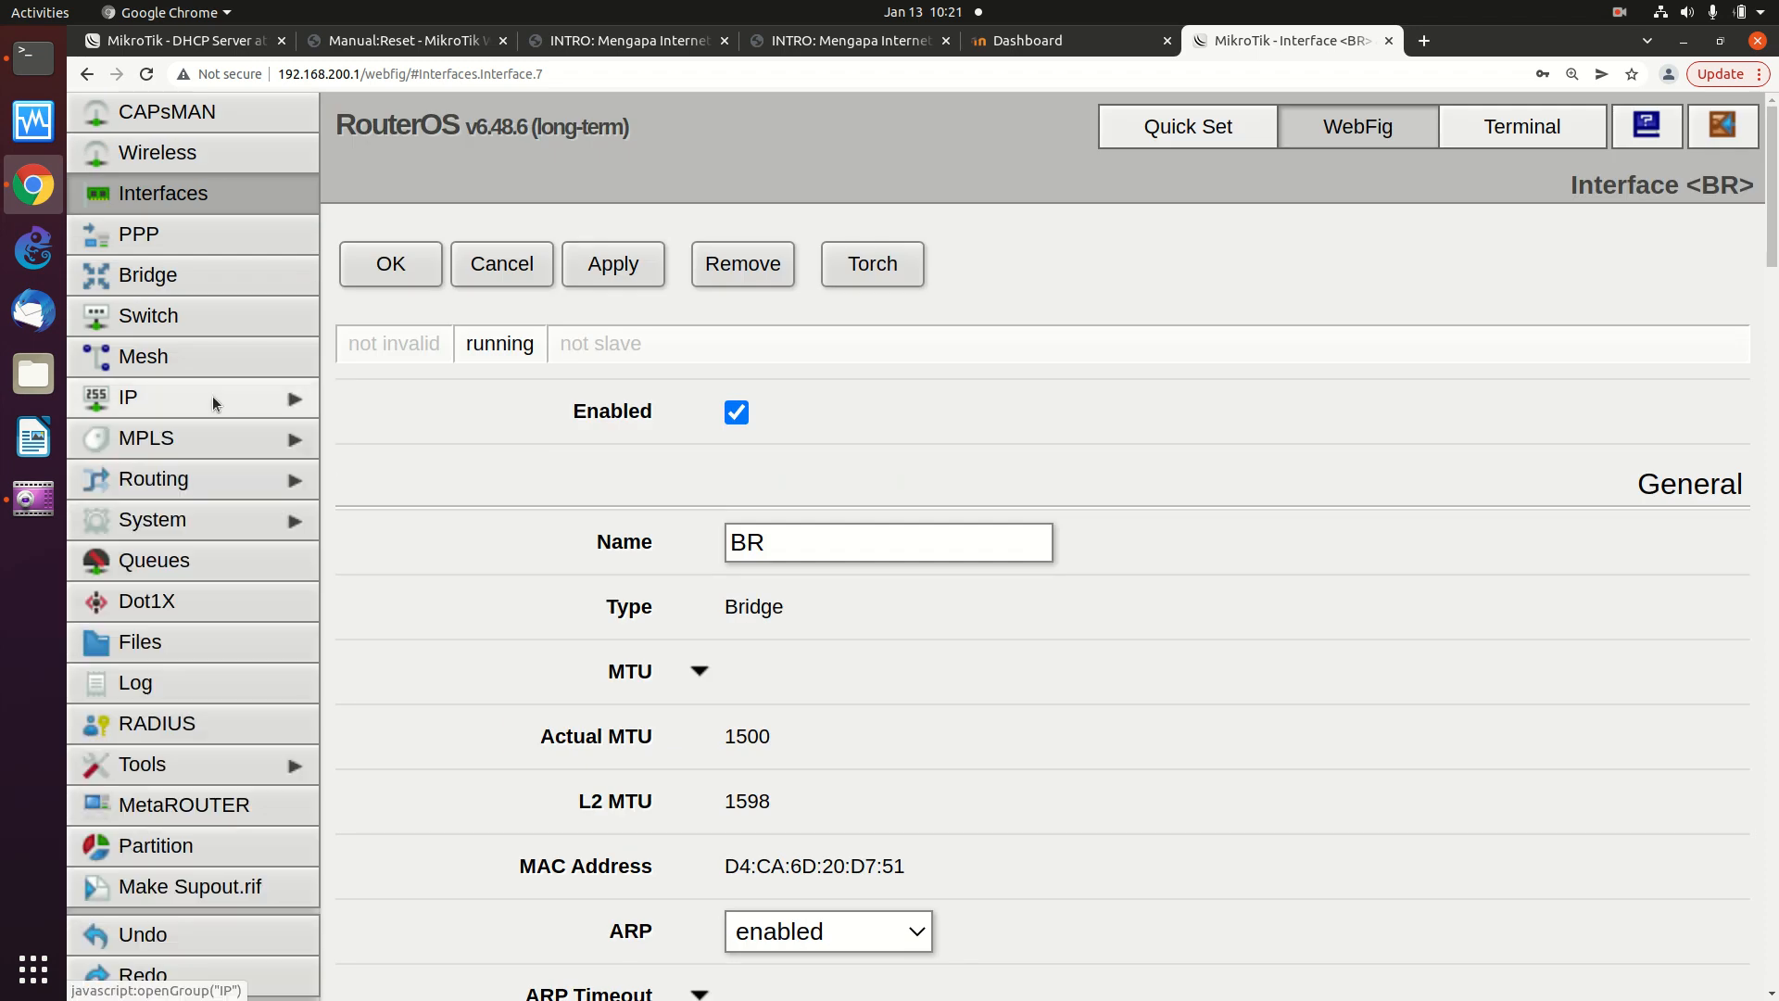
pyautogui.click(213, 192)
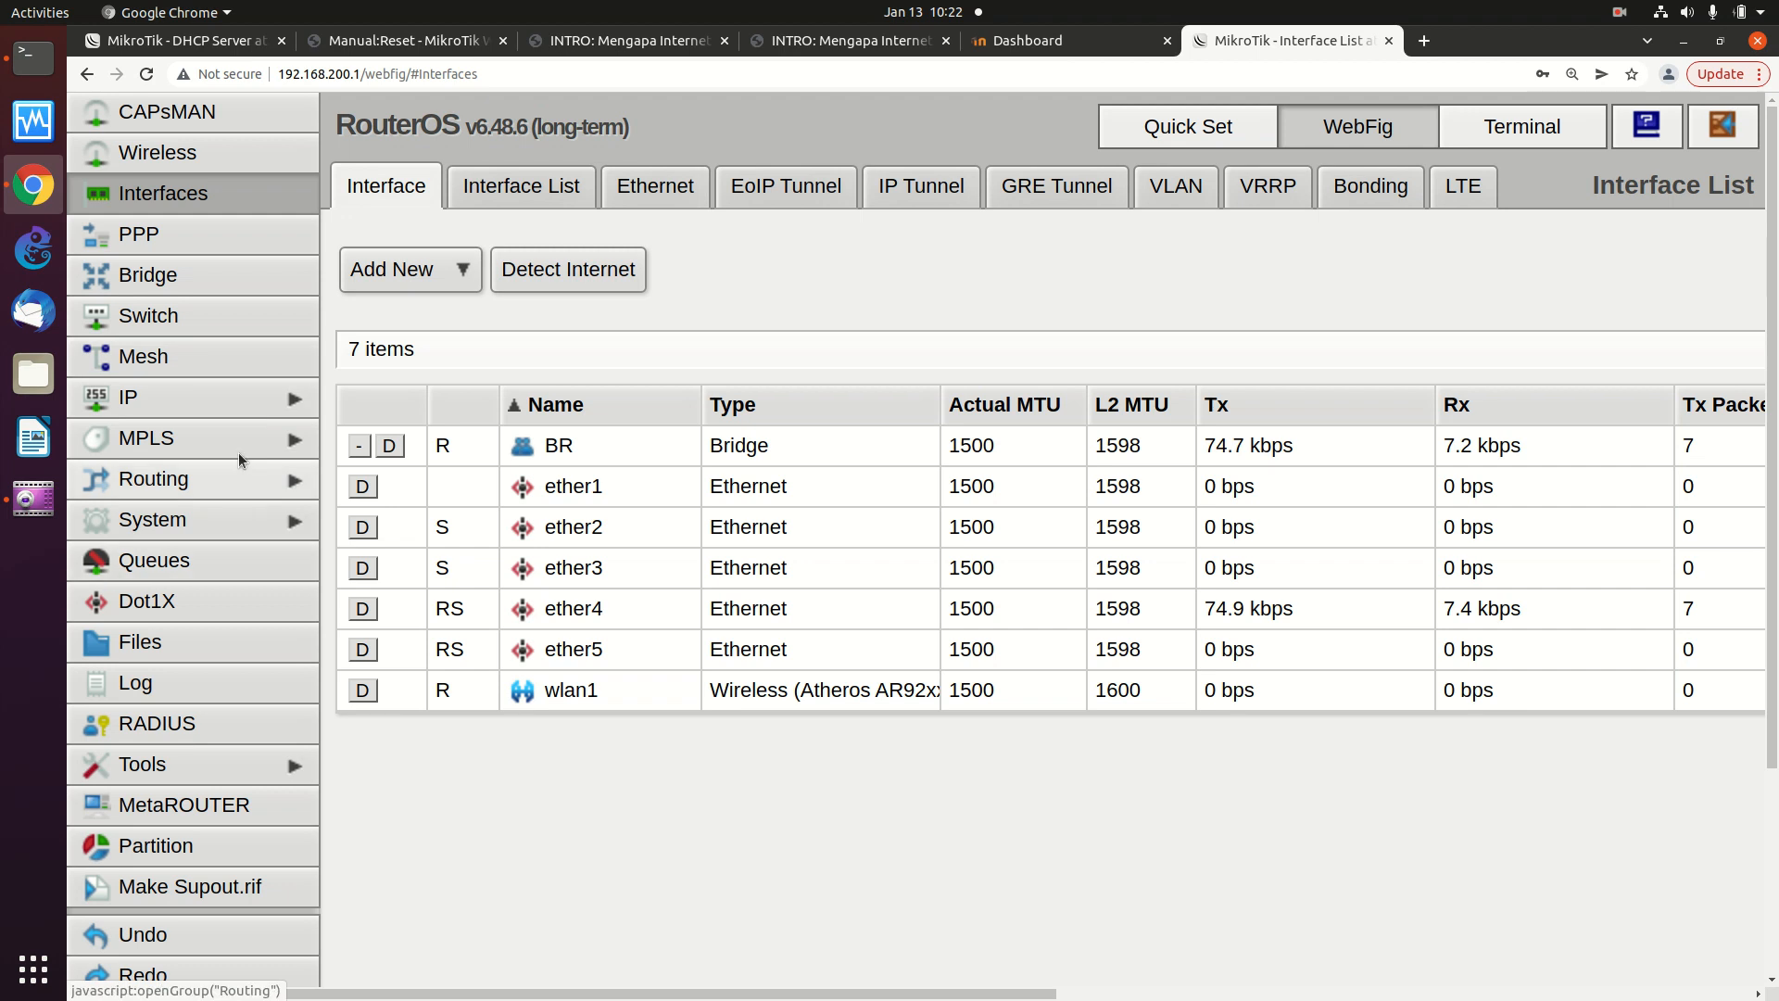
# - Show the DHCP Client list with wlan1 leasing 10.227.133.239
pyautogui.click(213, 398)
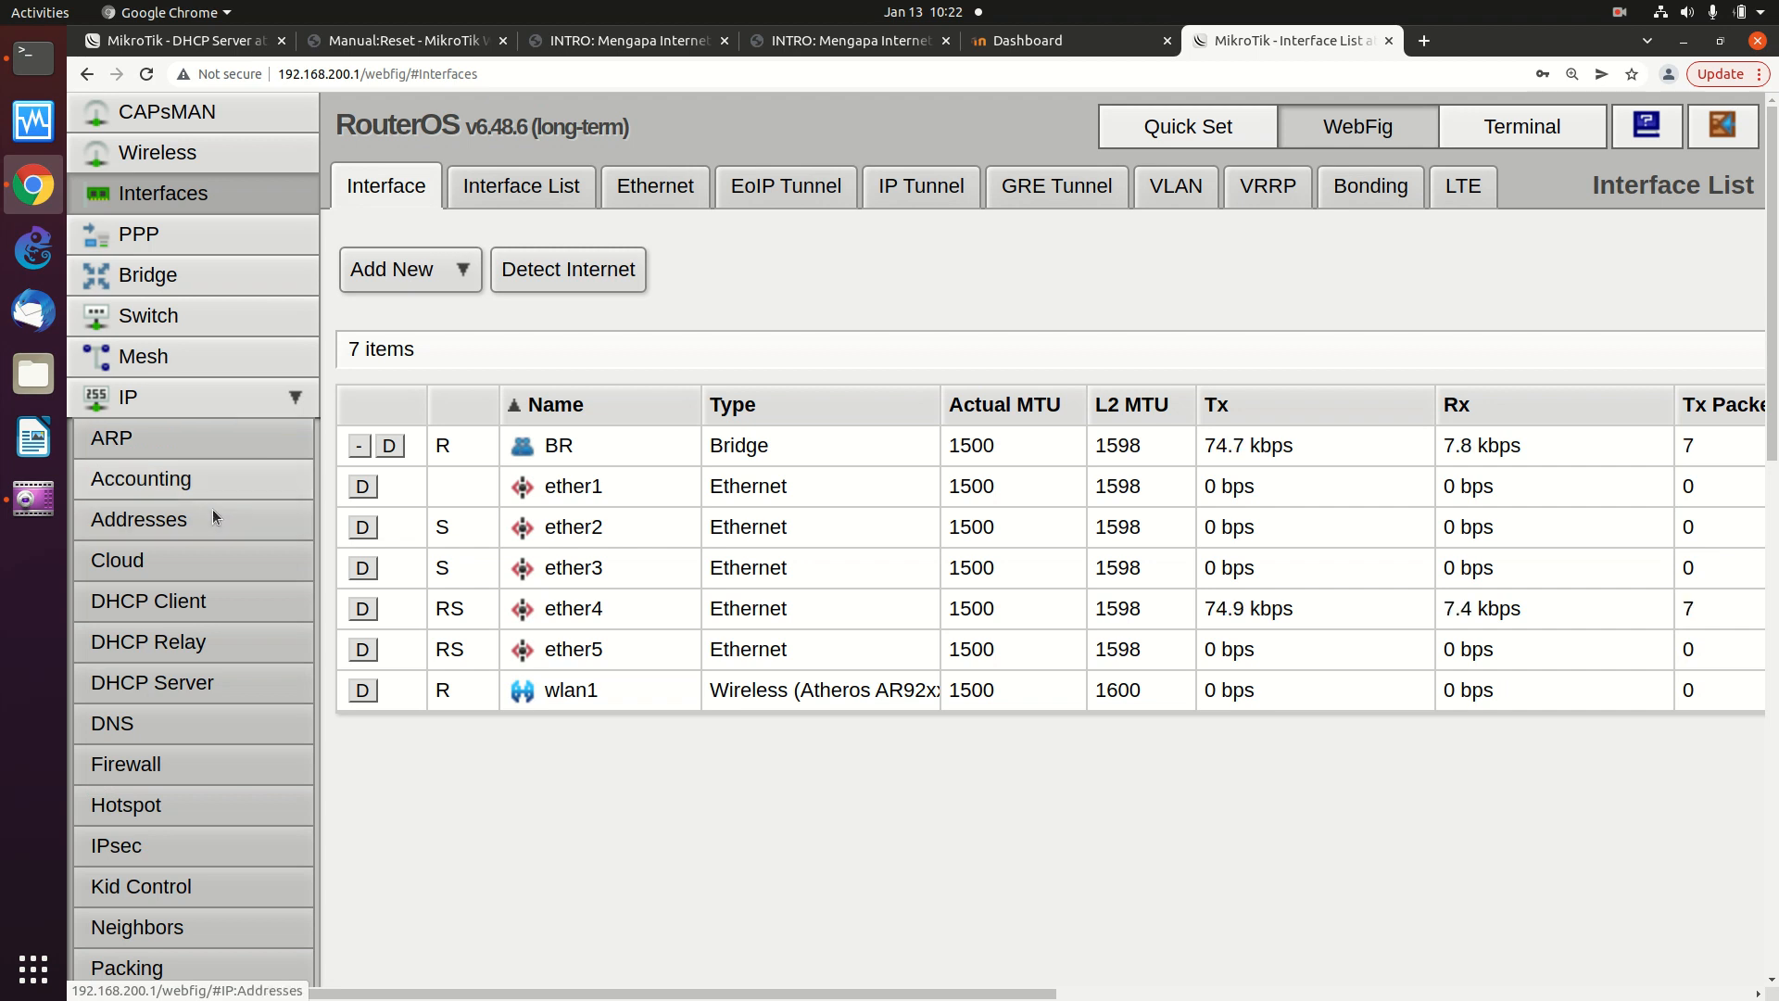
pyautogui.click(213, 603)
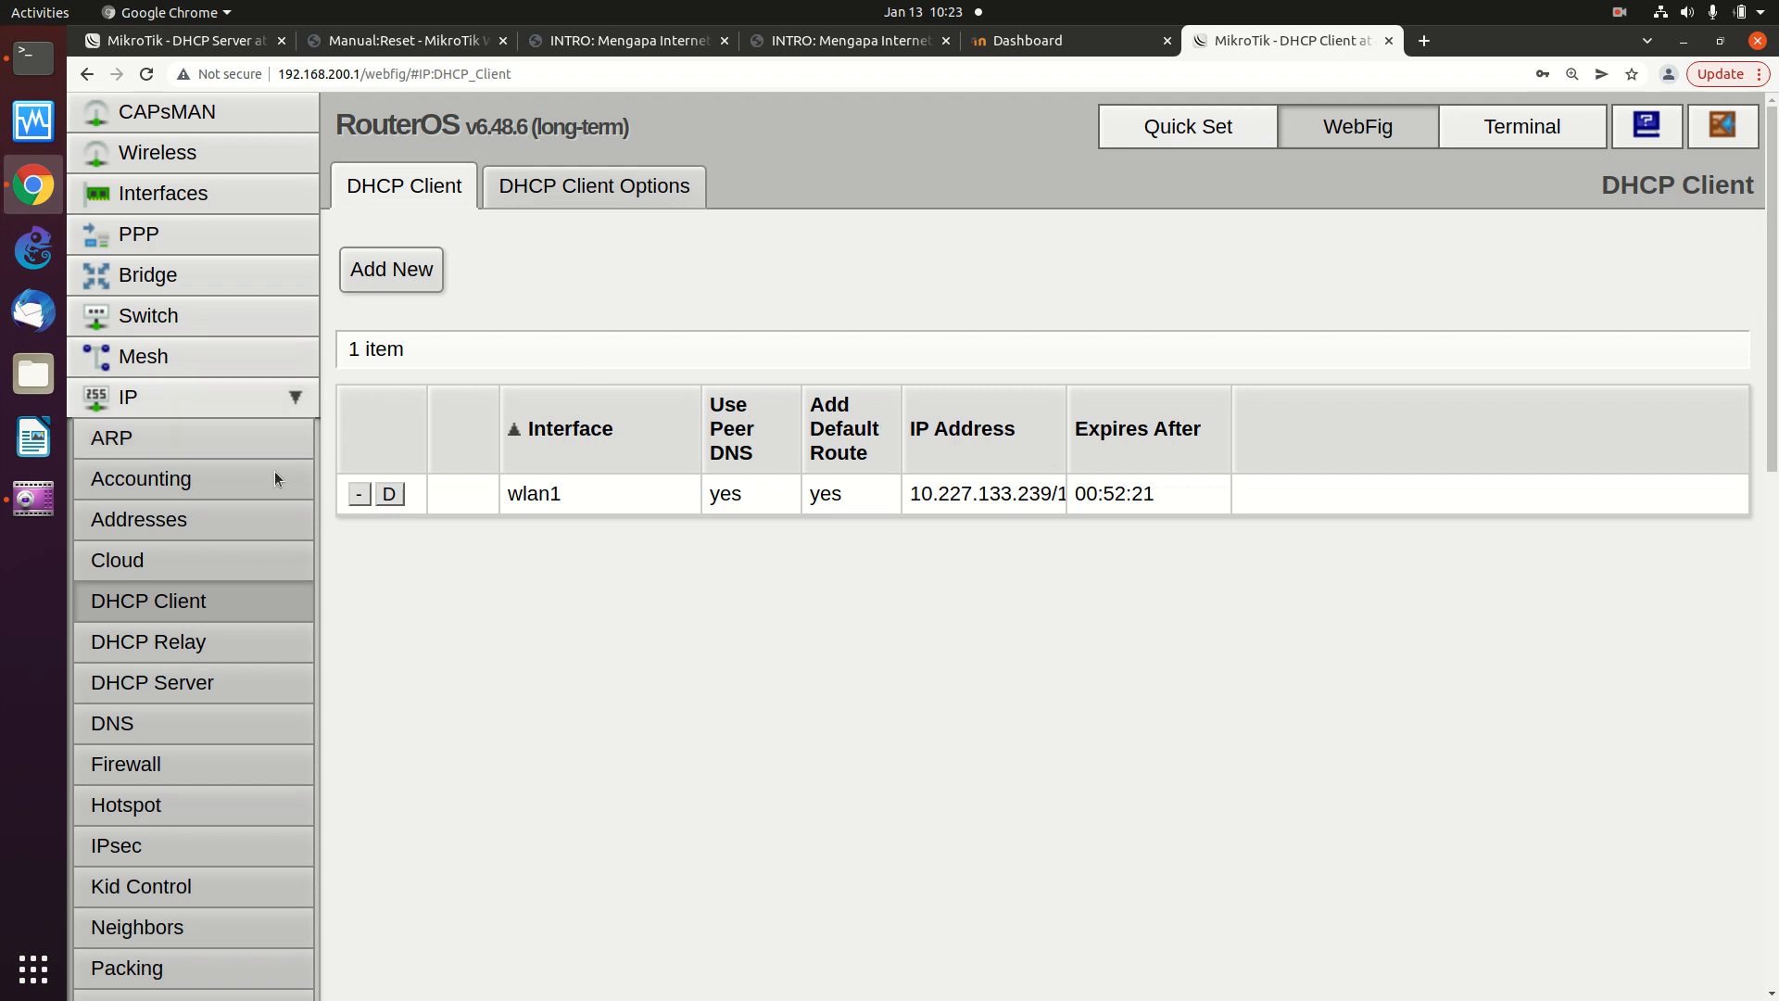
pyautogui.scroll(-1, 202, 704)
pyautogui.scroll(1, 202, 721)
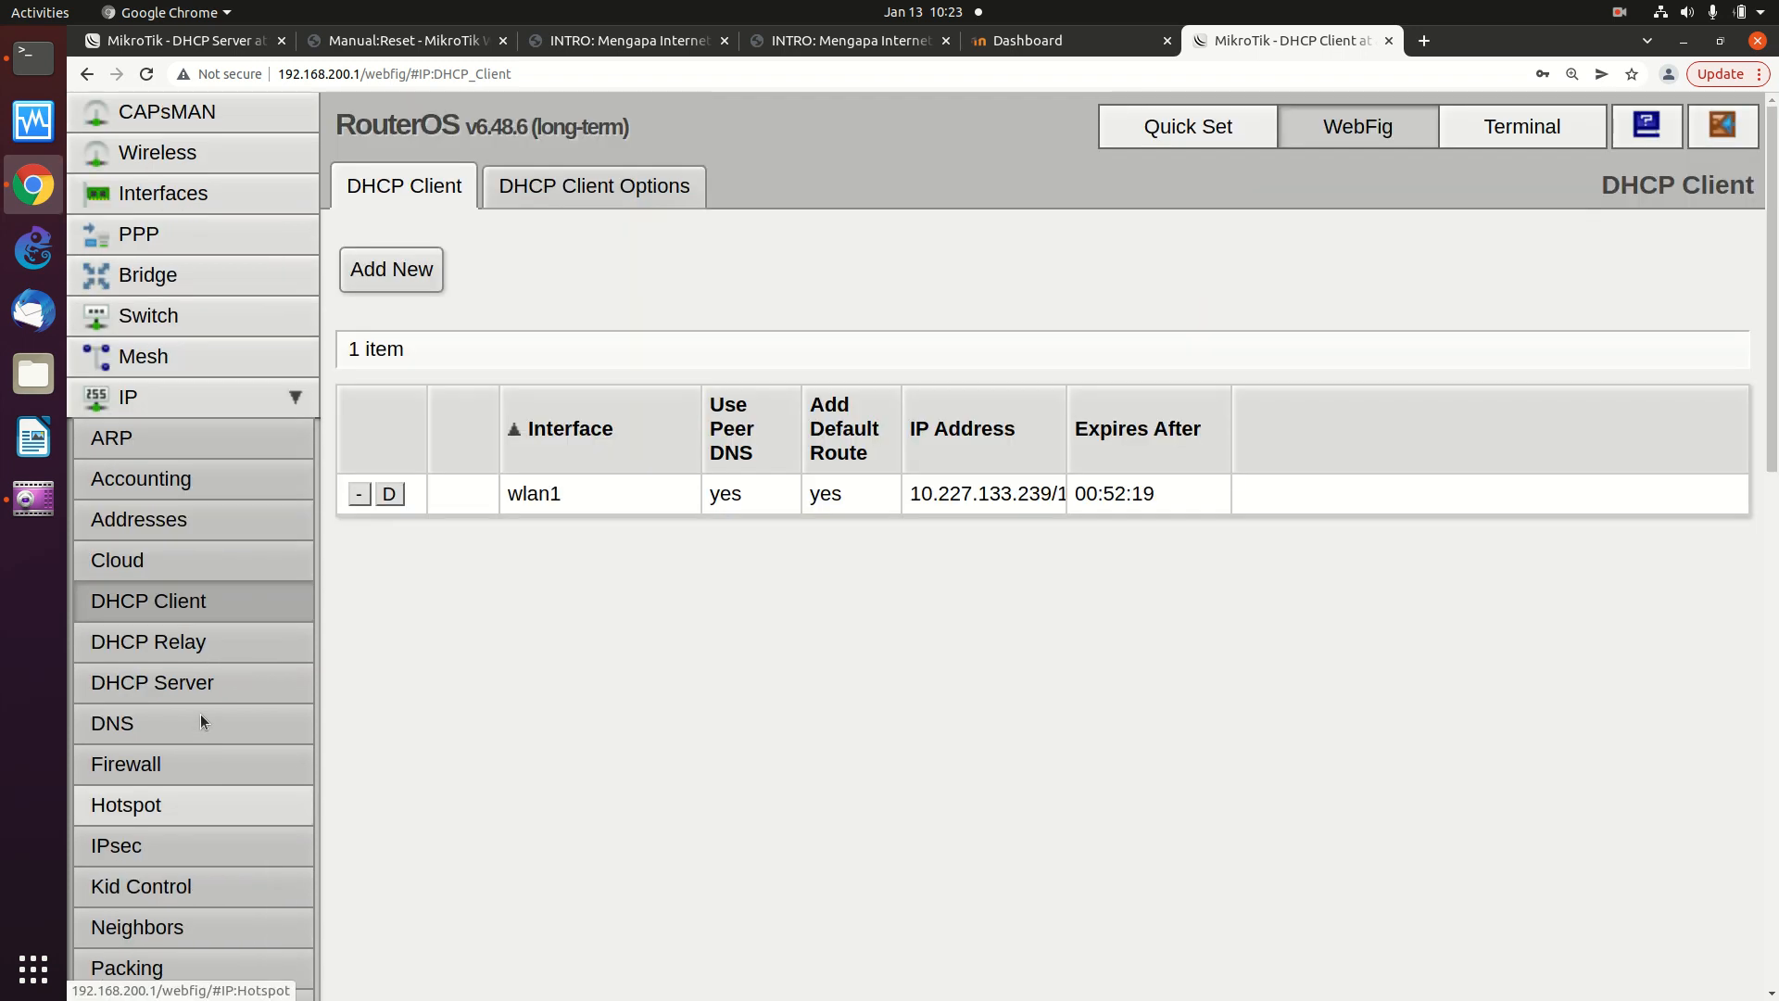
pyautogui.scroll(-3, 245, 563)
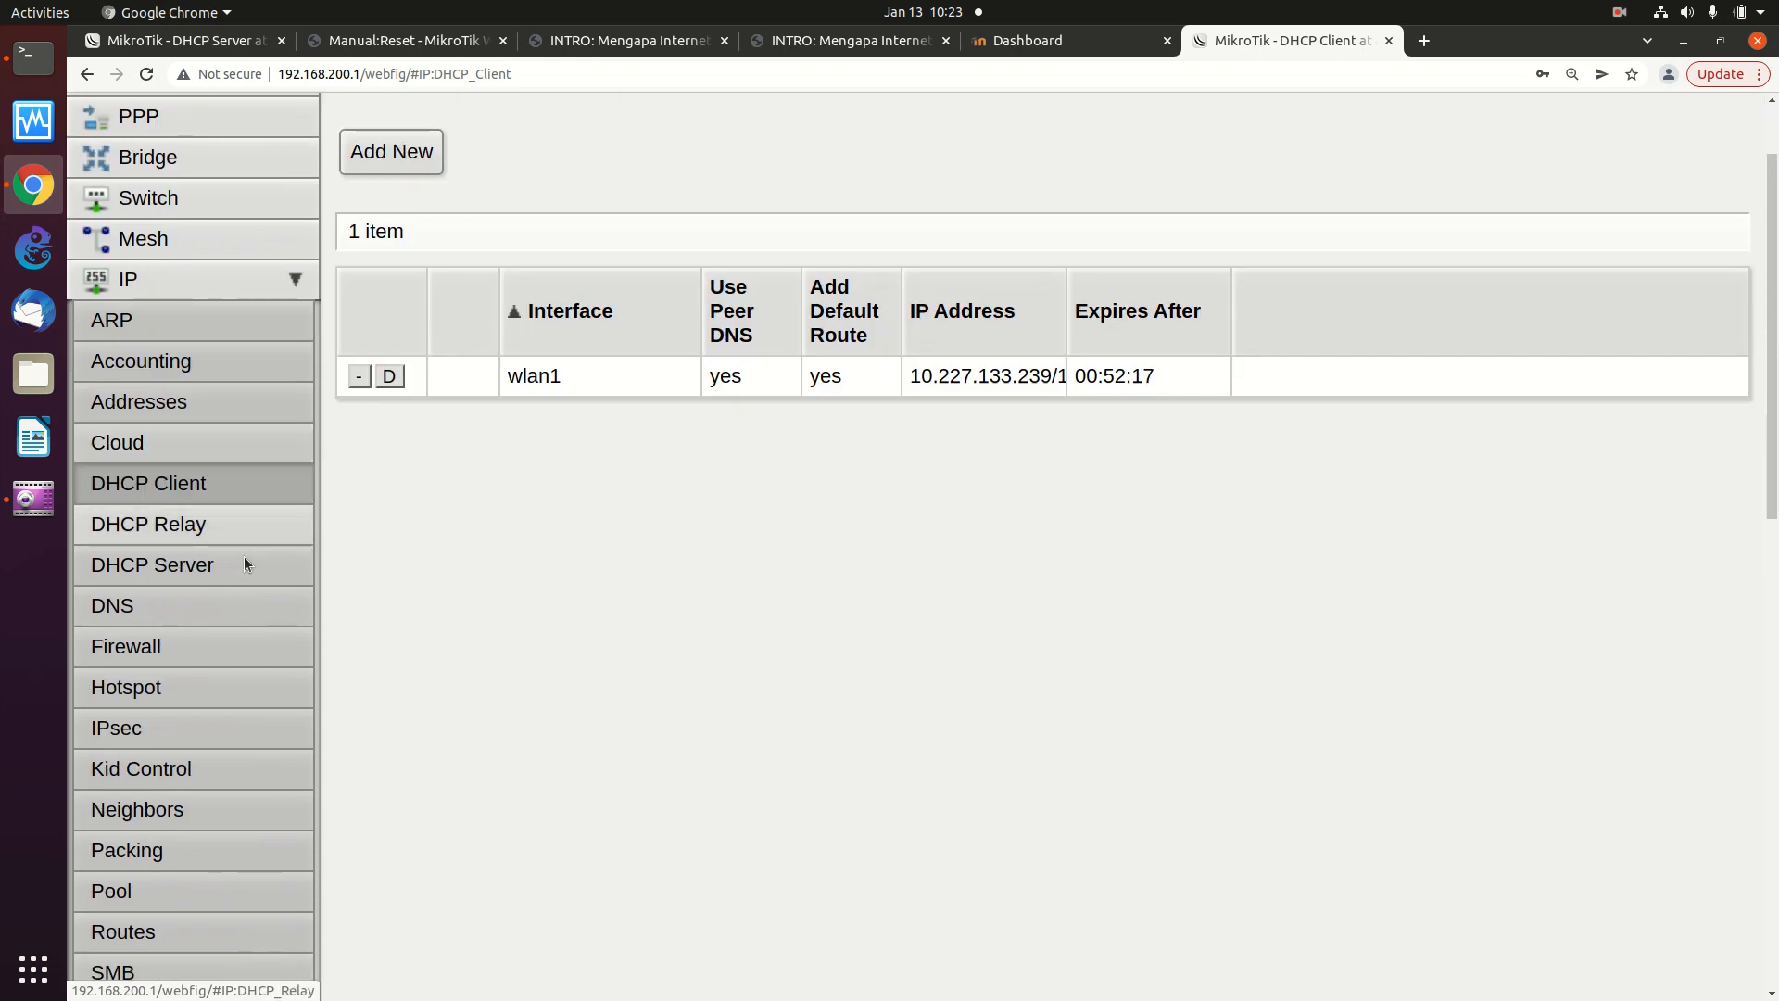
# - Remove the srcnat masquerade rule from the Firewall NAT list, leaving it empty
pyautogui.click(245, 573)
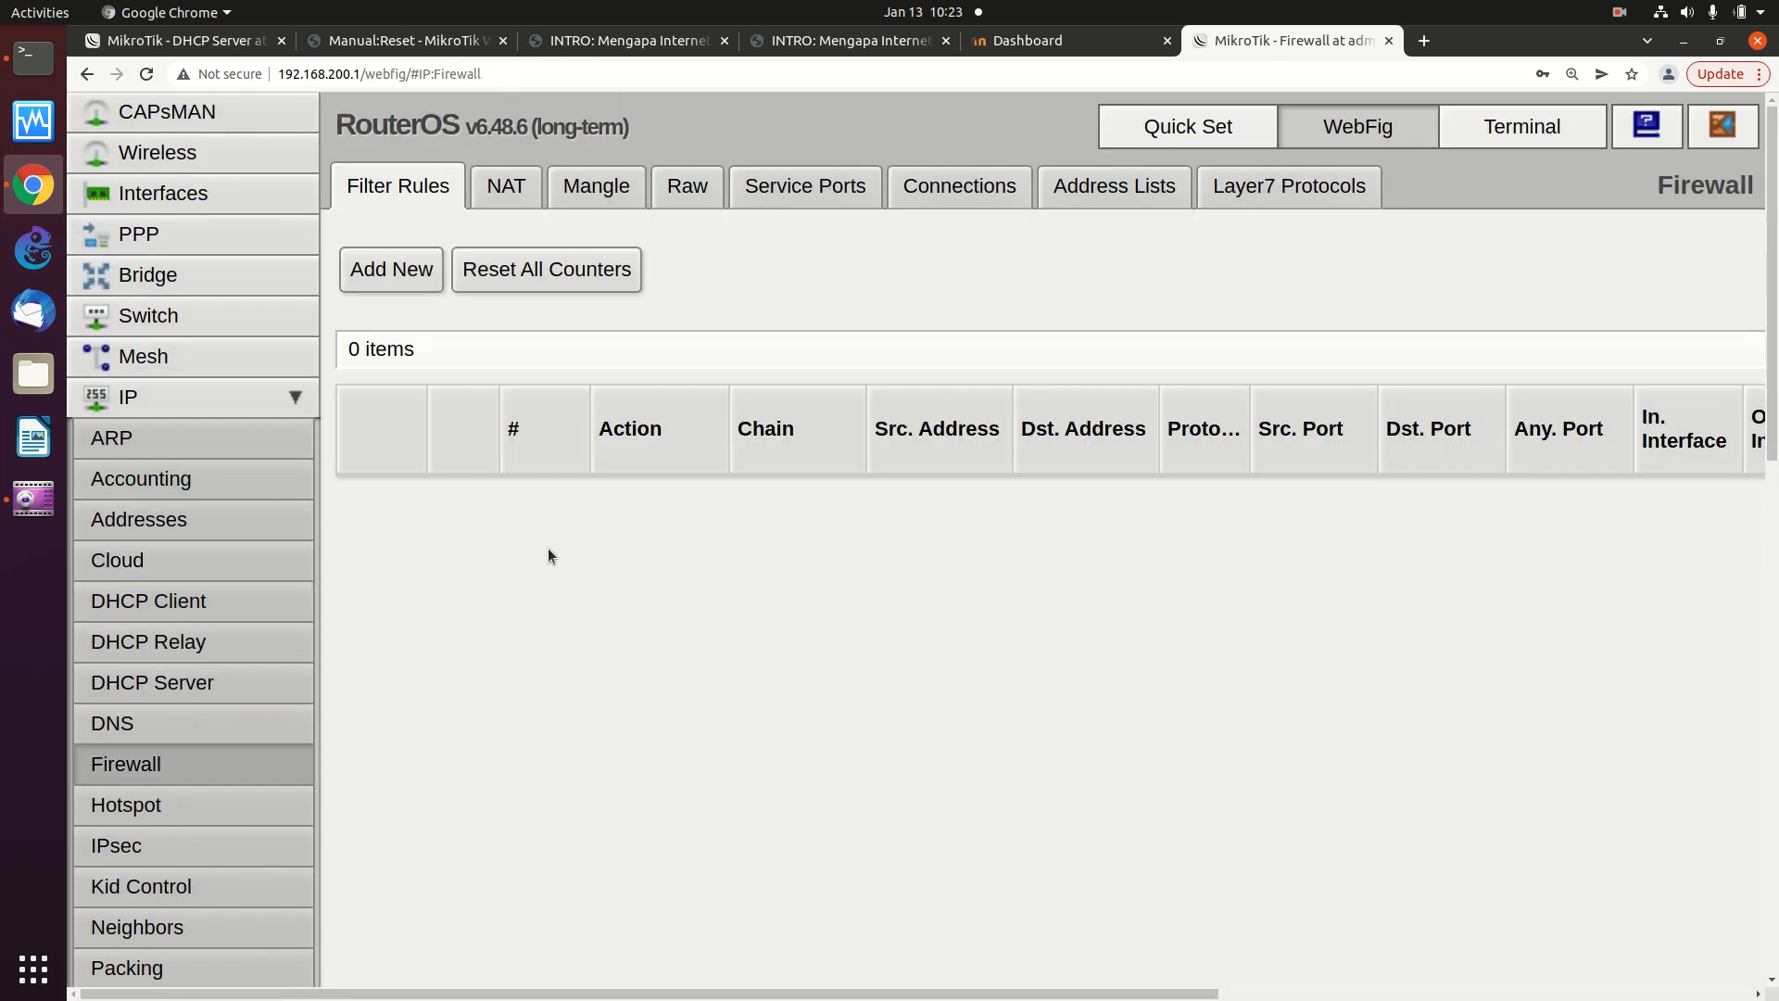
pyautogui.click(506, 187)
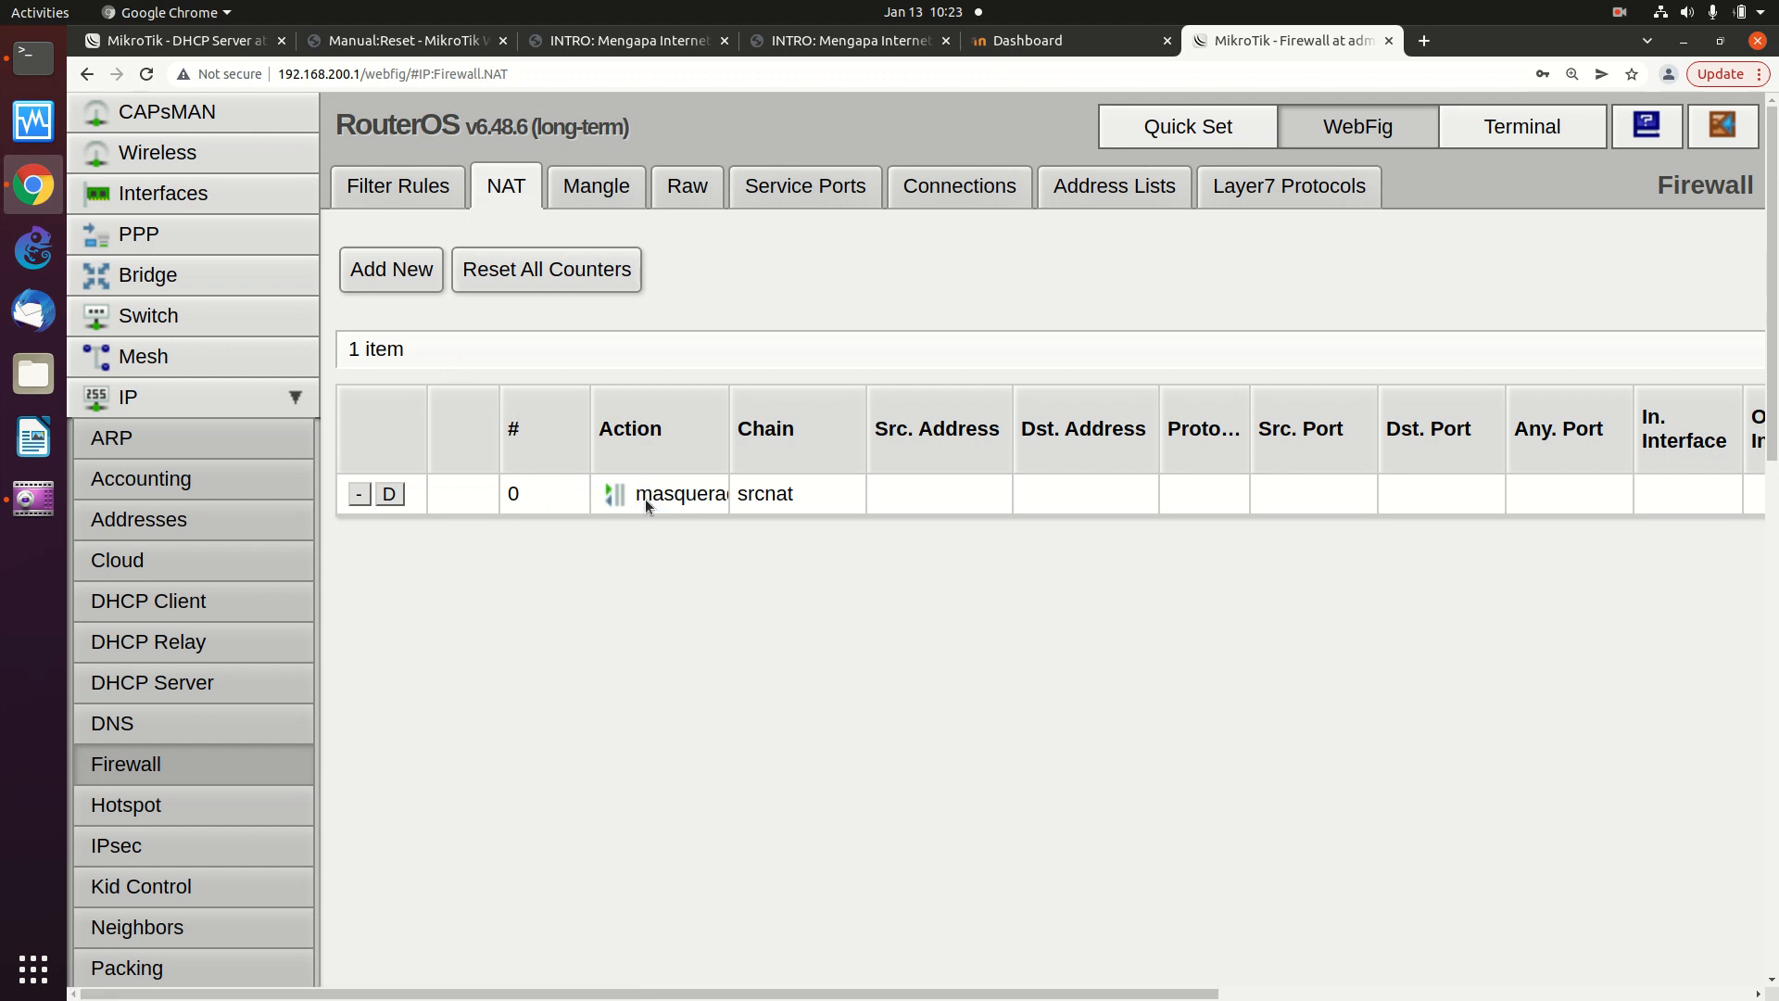
pyautogui.click(669, 501)
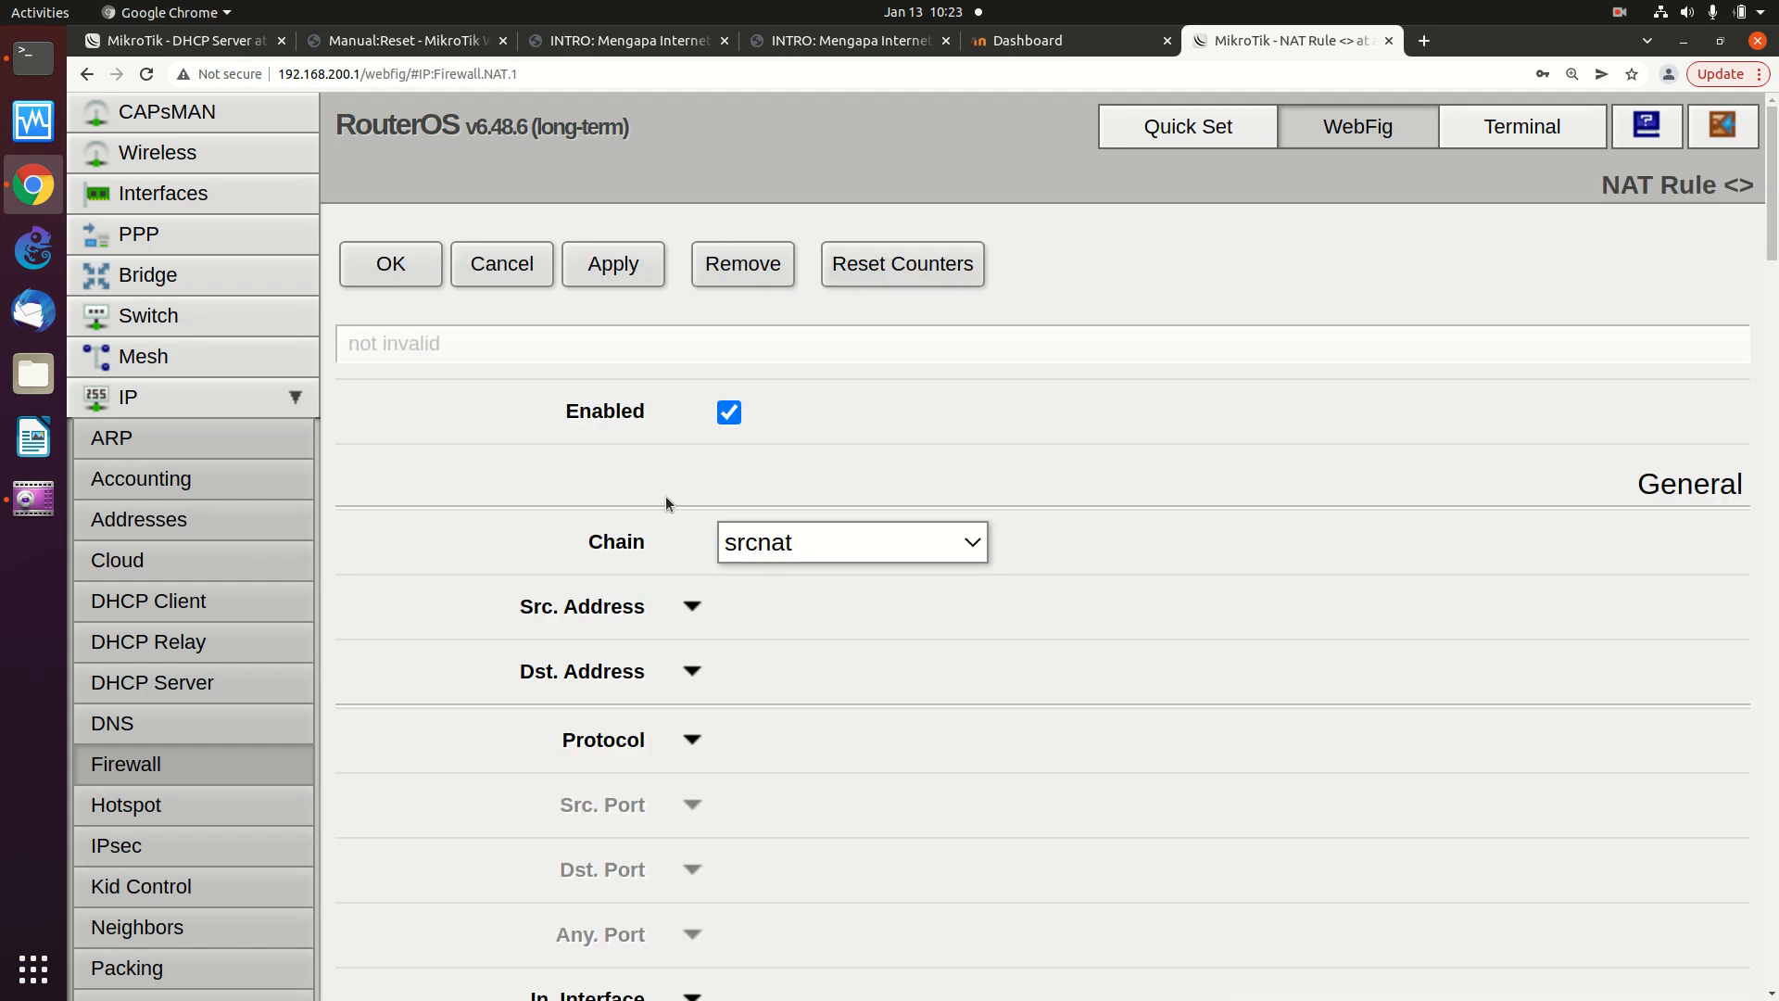
pyautogui.scroll(-2, 665, 501)
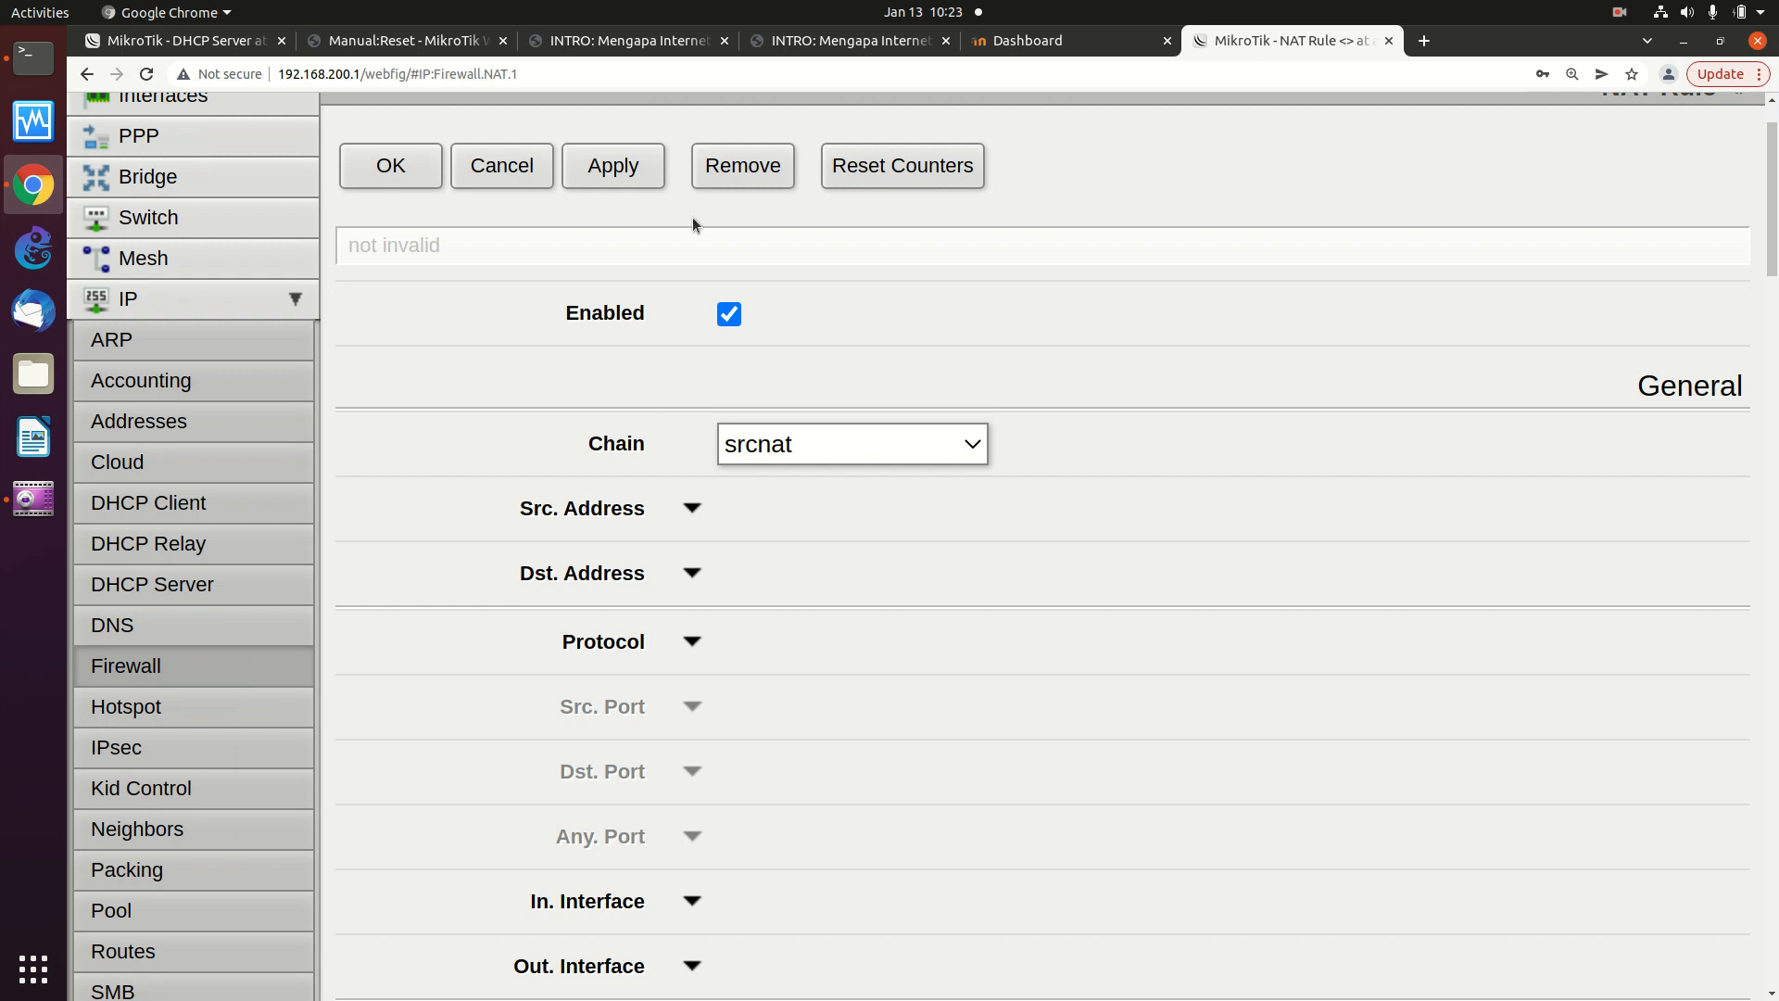
pyautogui.scroll(2, 708, 242)
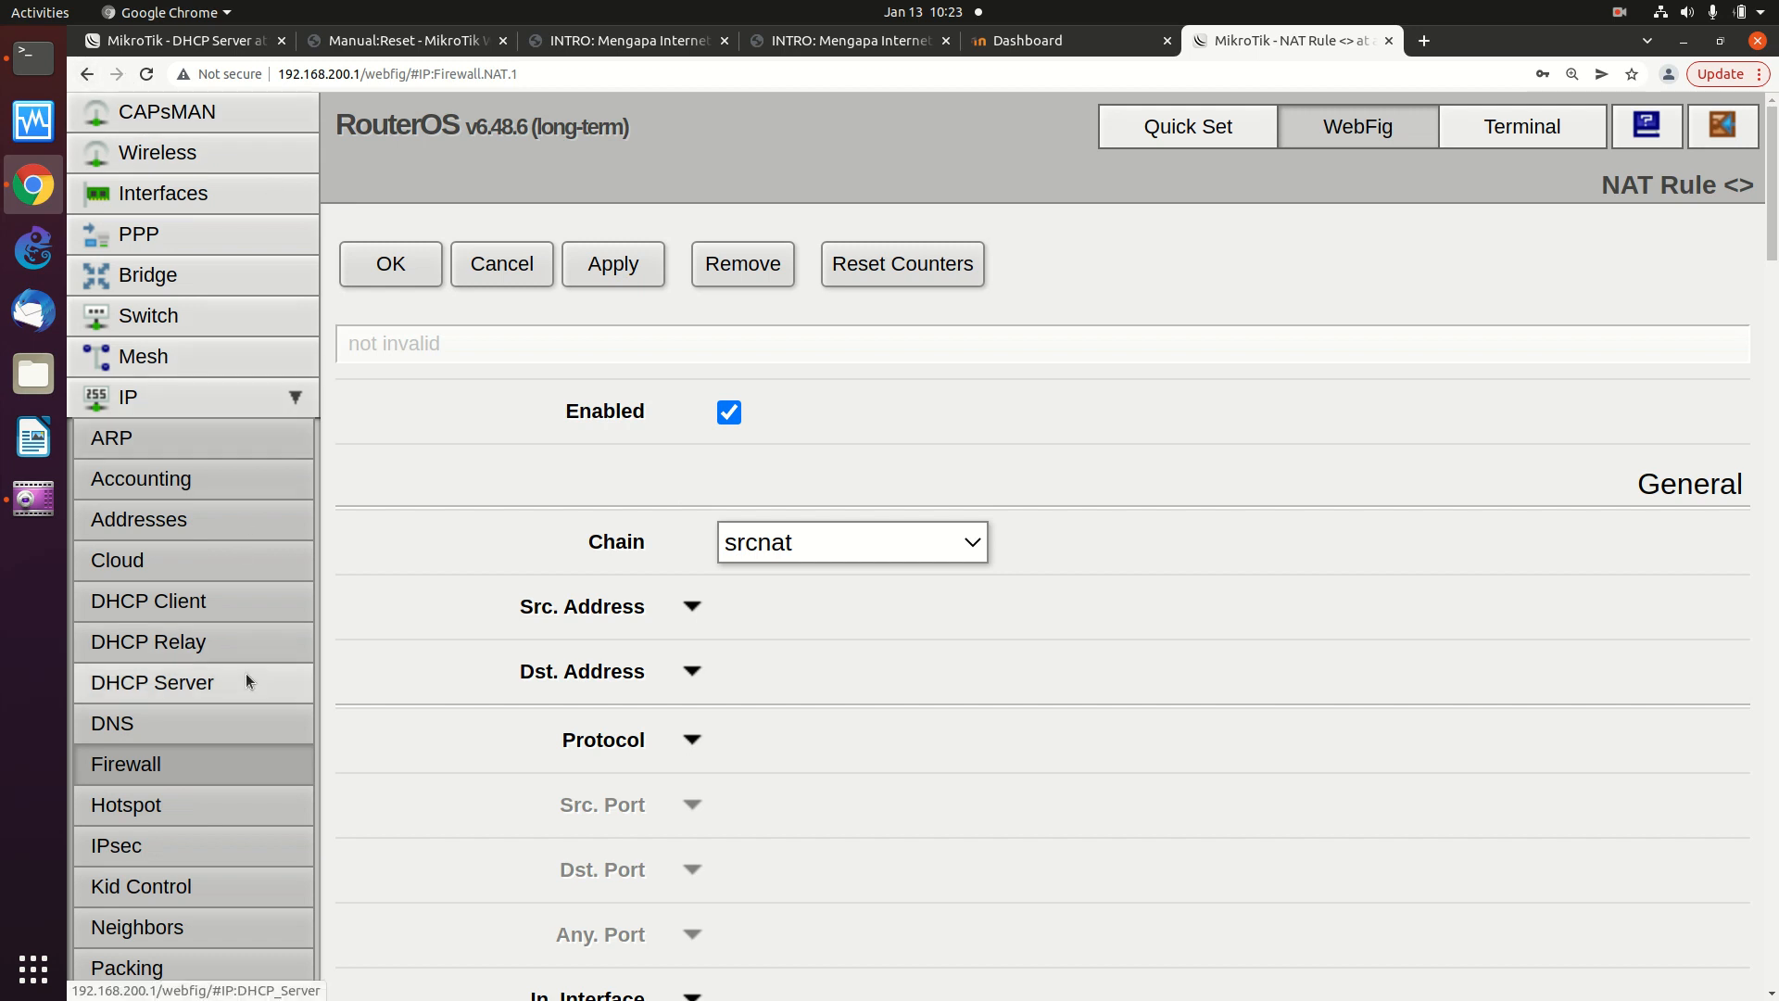
pyautogui.click(758, 269)
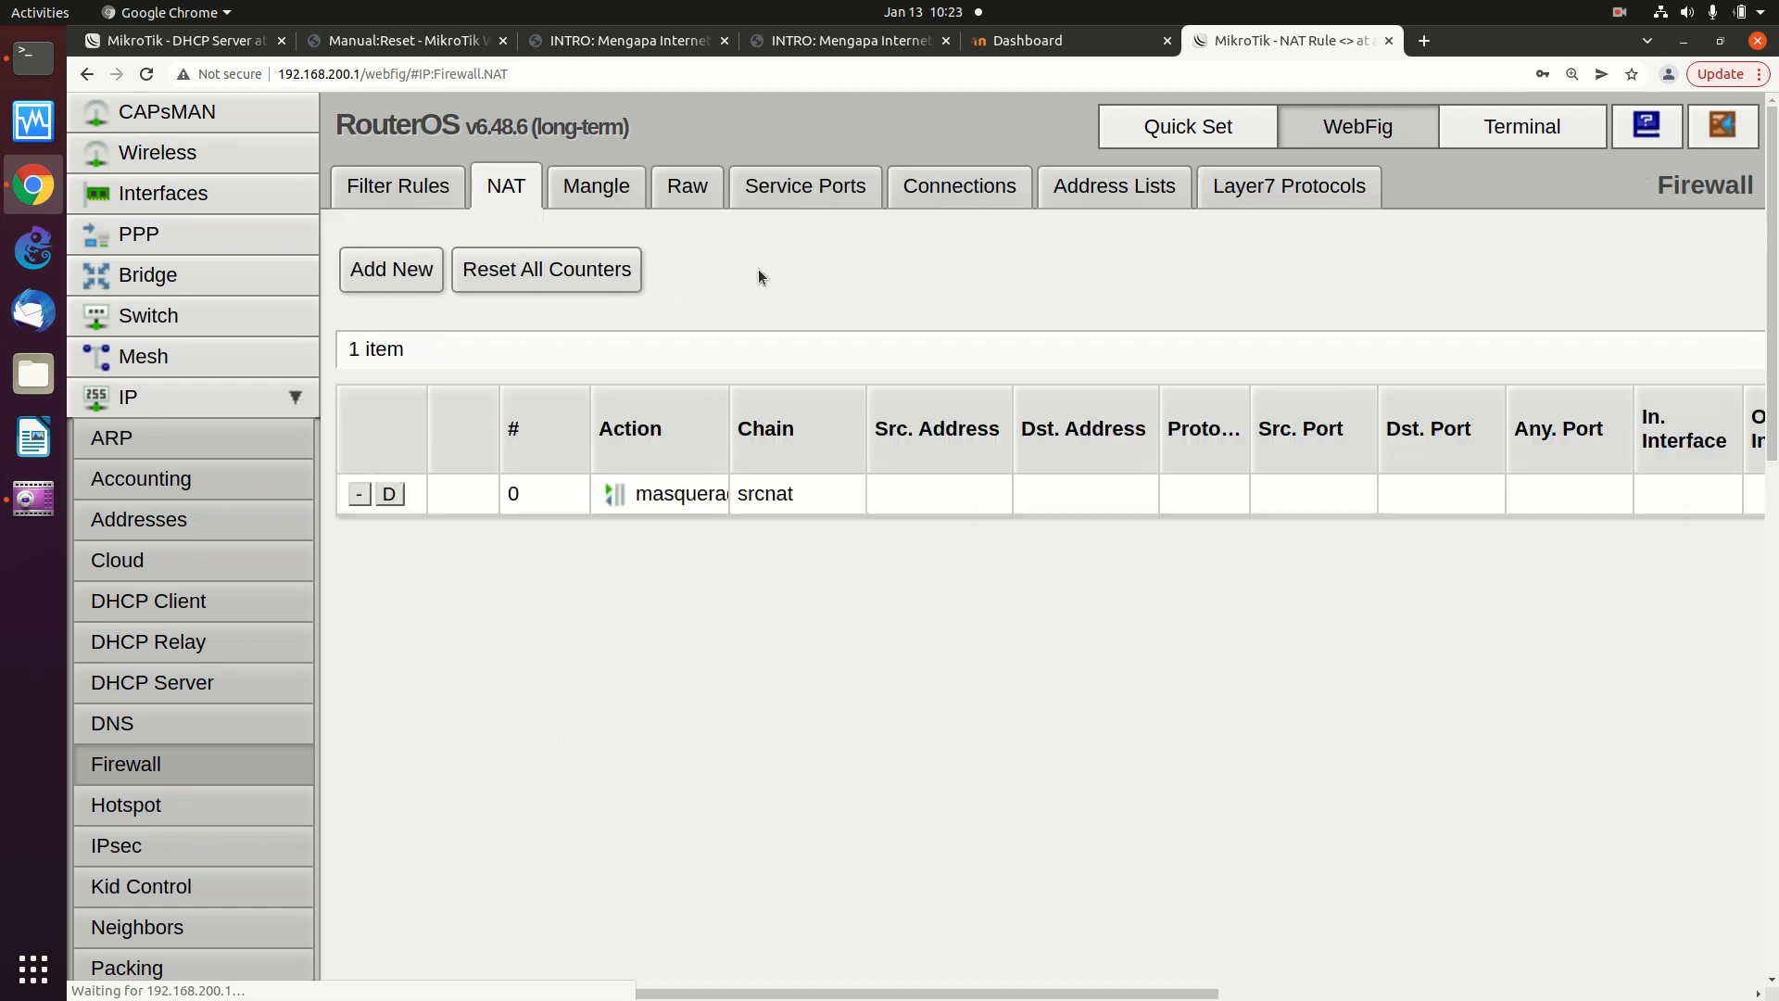
# - Start a new srcnat NAT rule with out interface wlan1
pyautogui.click(391, 265)
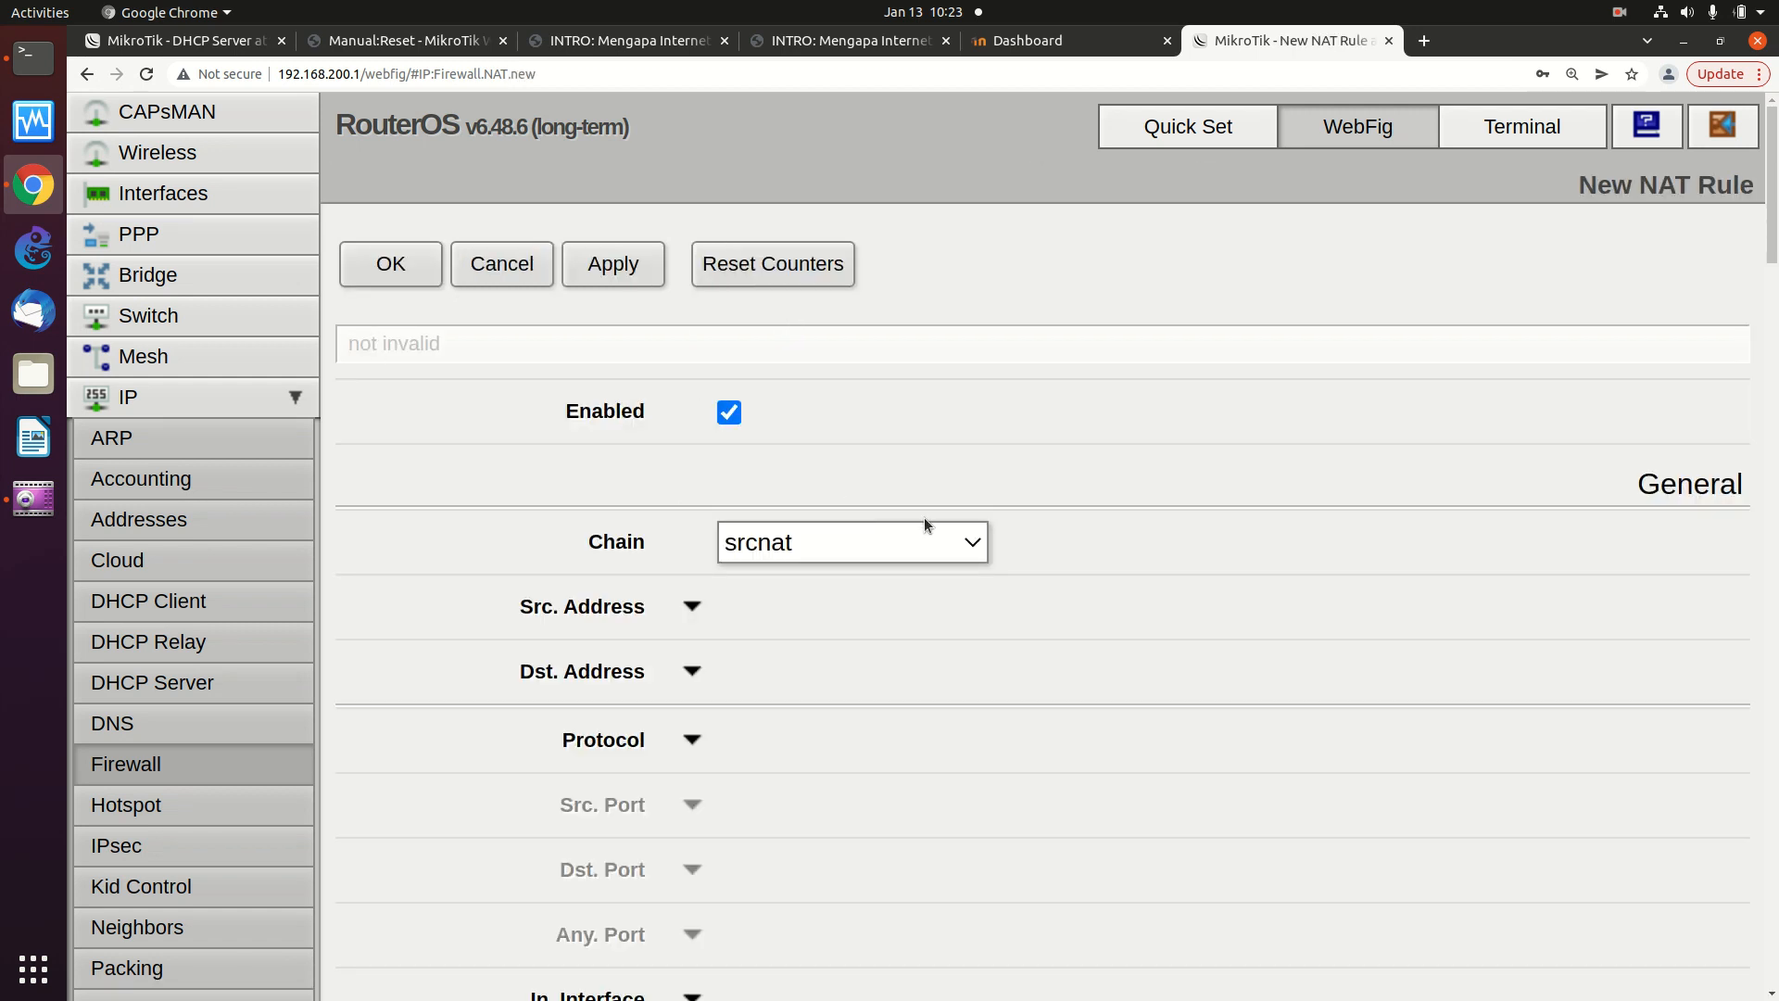
pyautogui.scroll(-1, 937, 535)
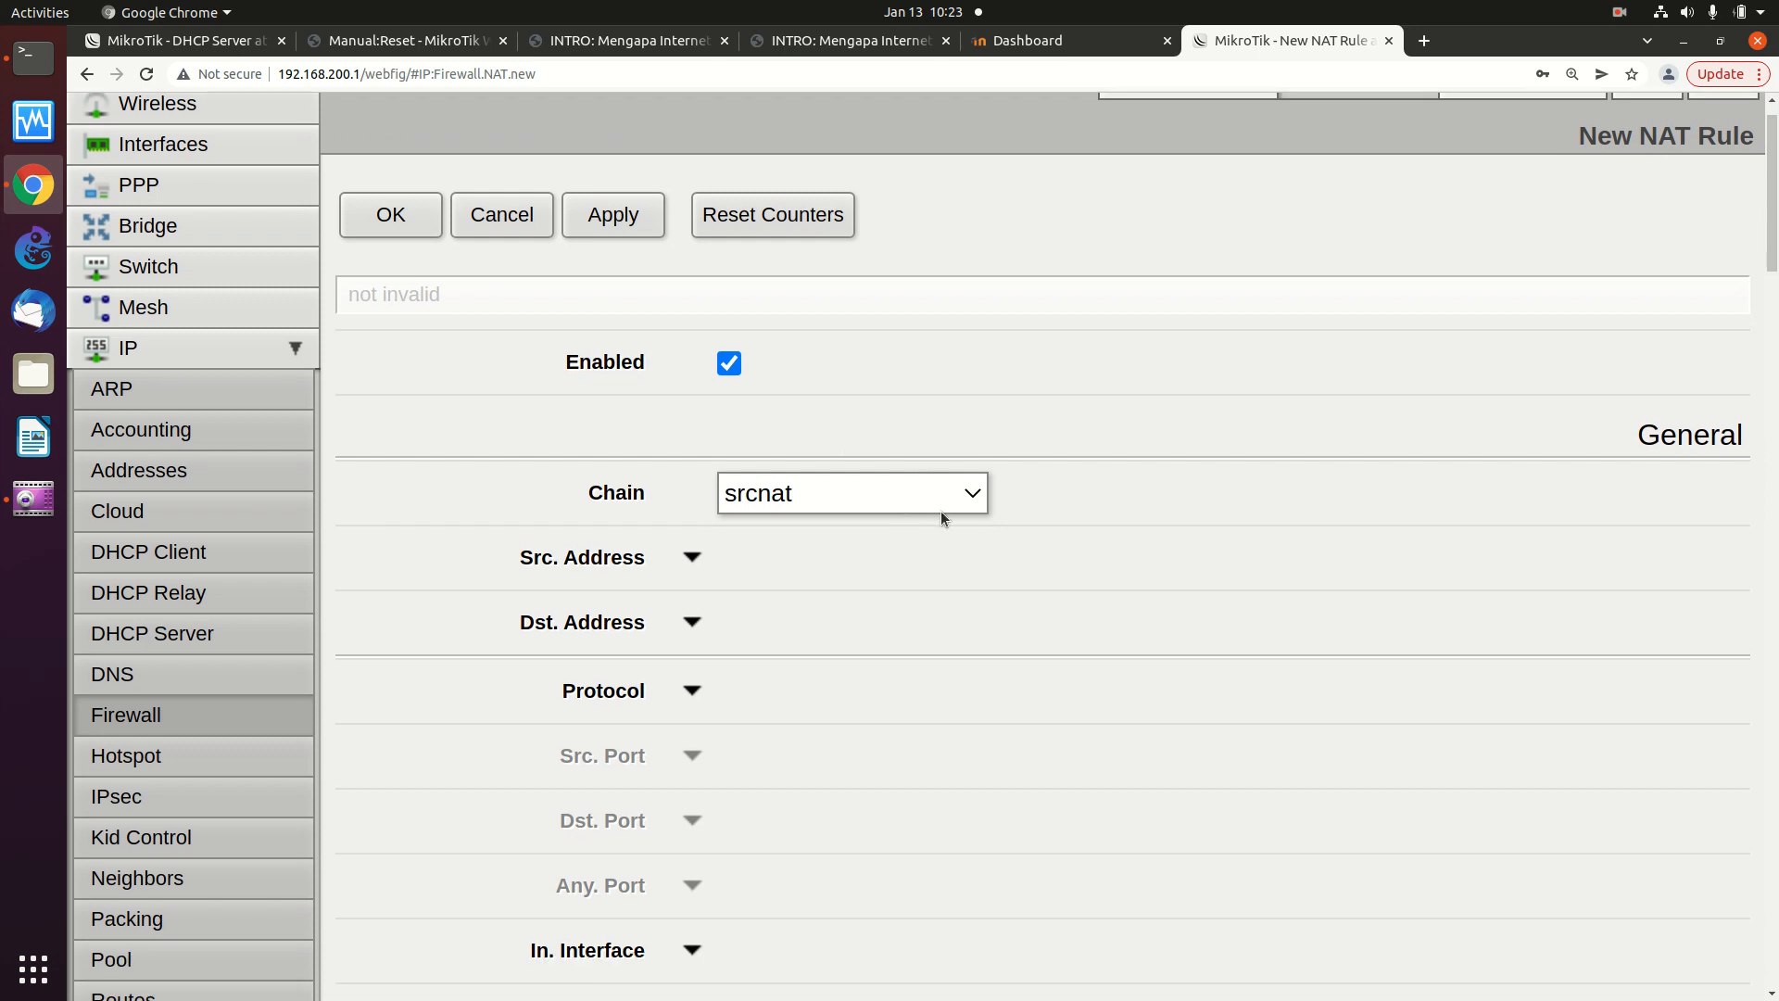
pyautogui.scroll(-7, 941, 510)
pyautogui.scroll(-1, 771, 614)
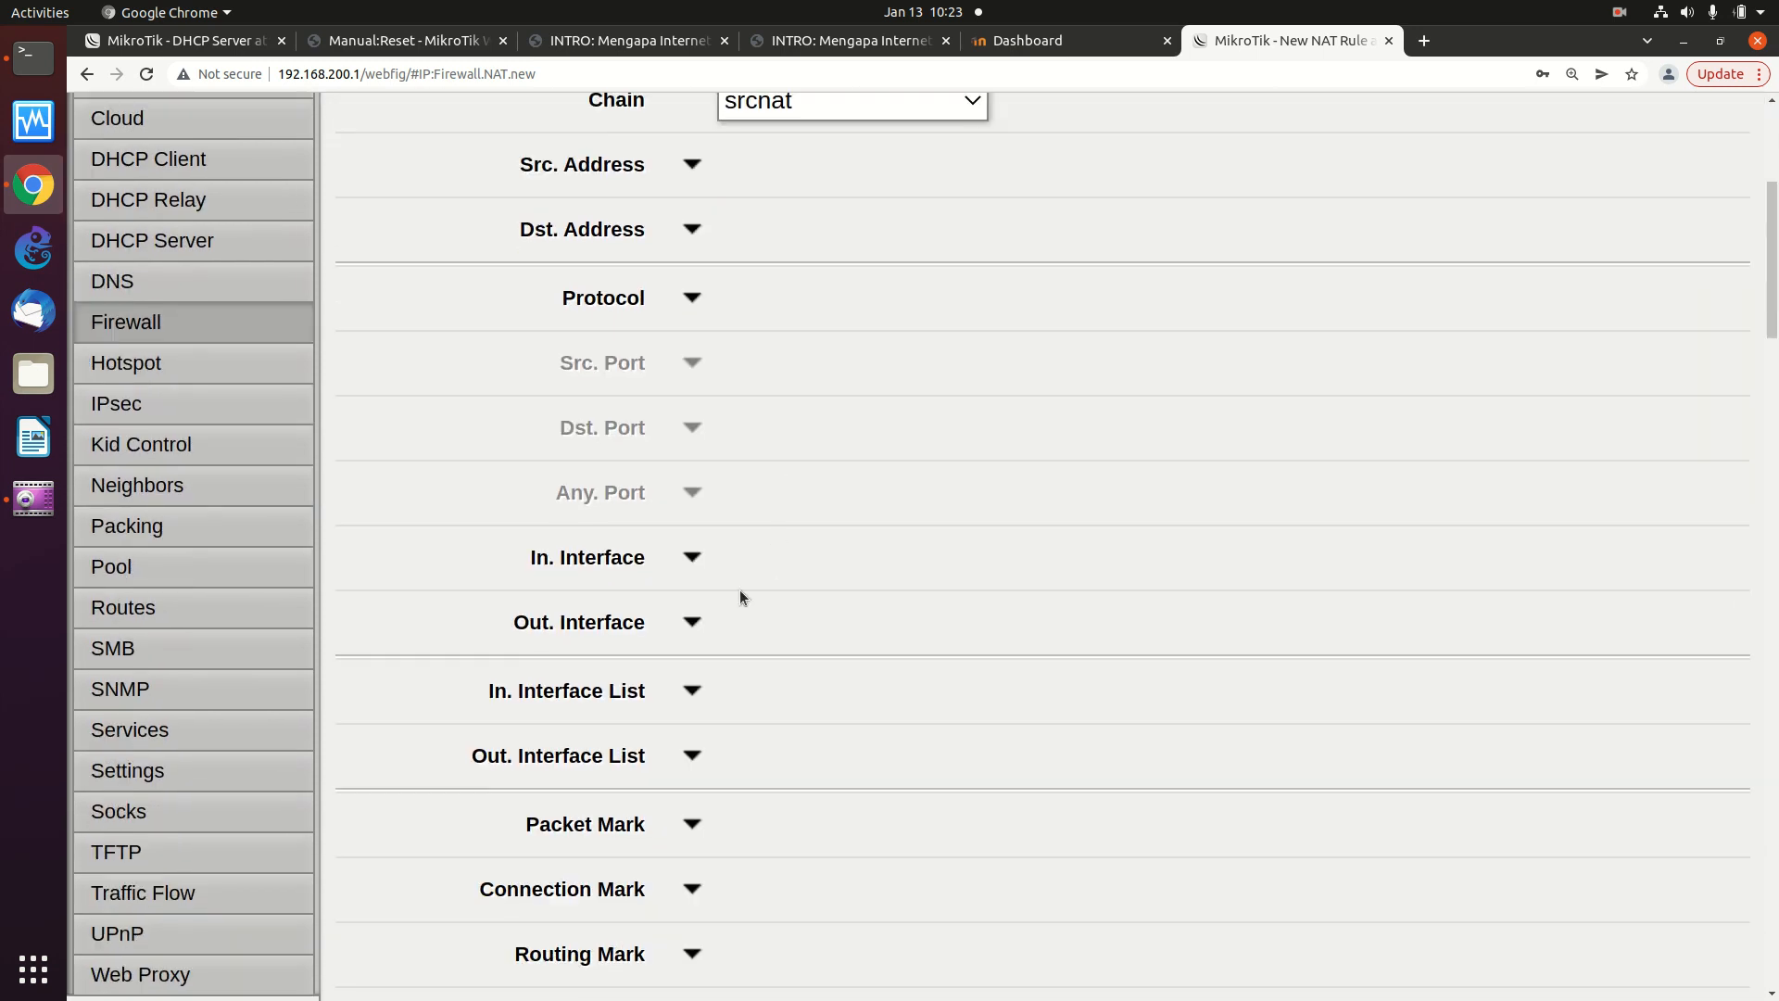
pyautogui.click(699, 623)
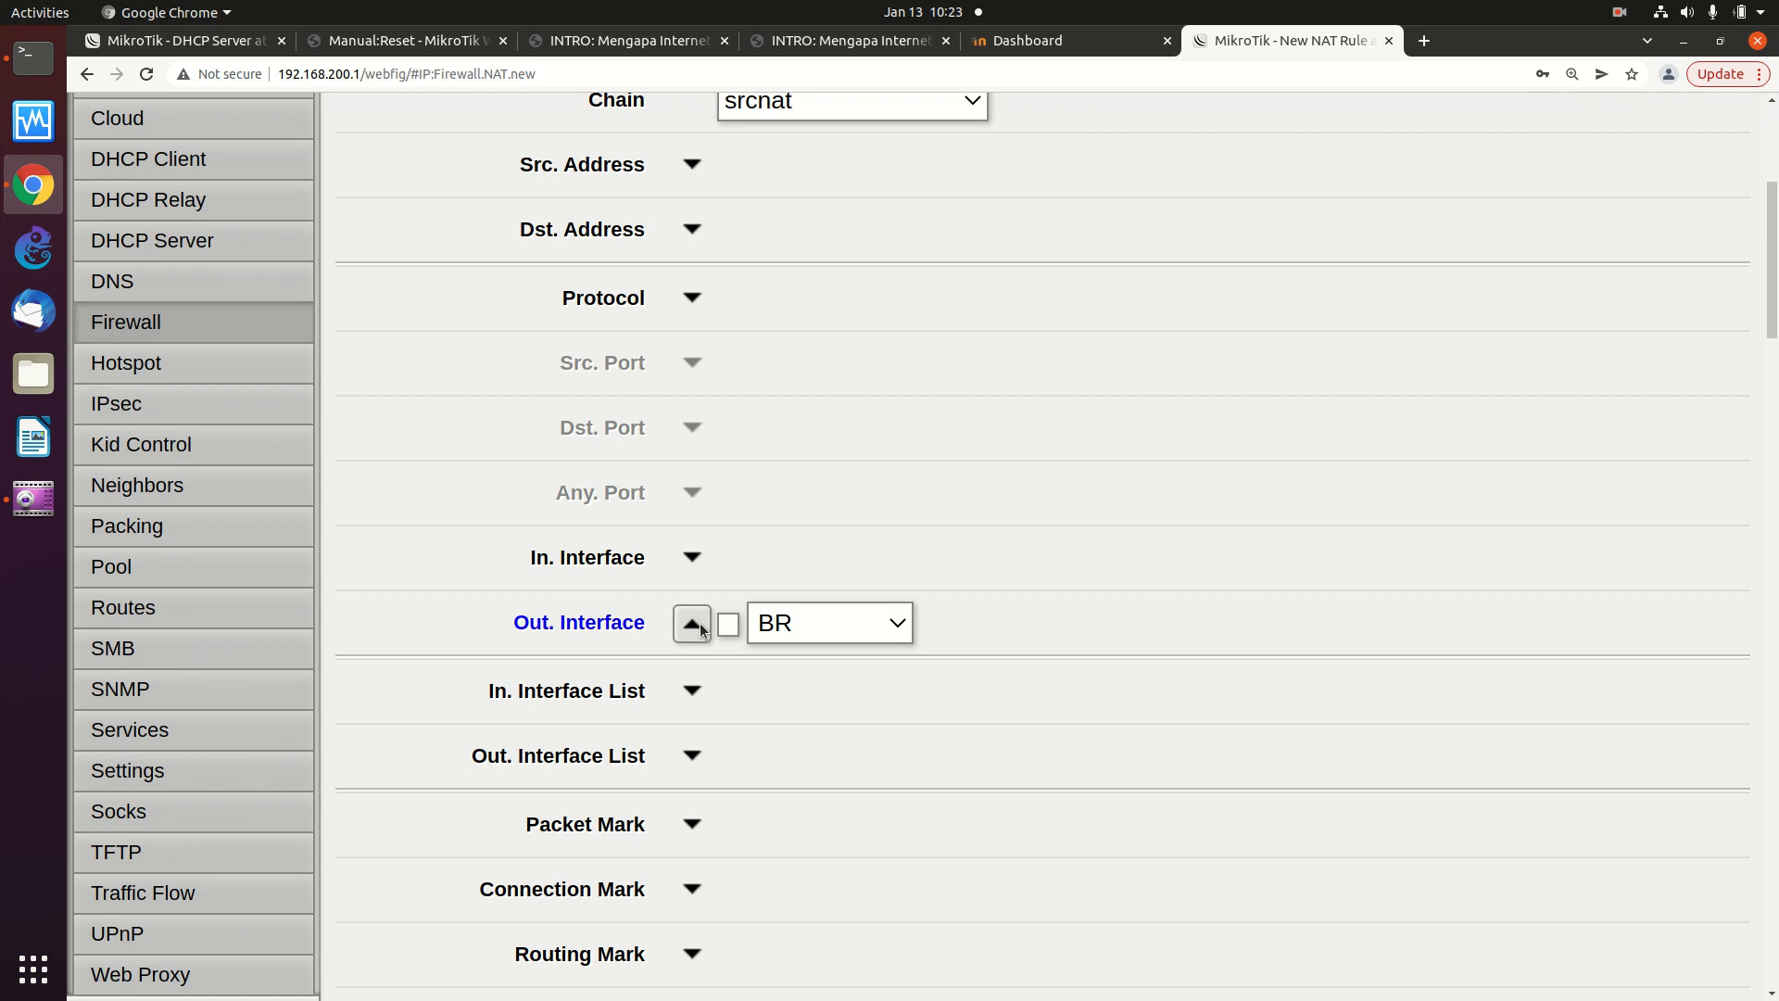
pyautogui.click(898, 627)
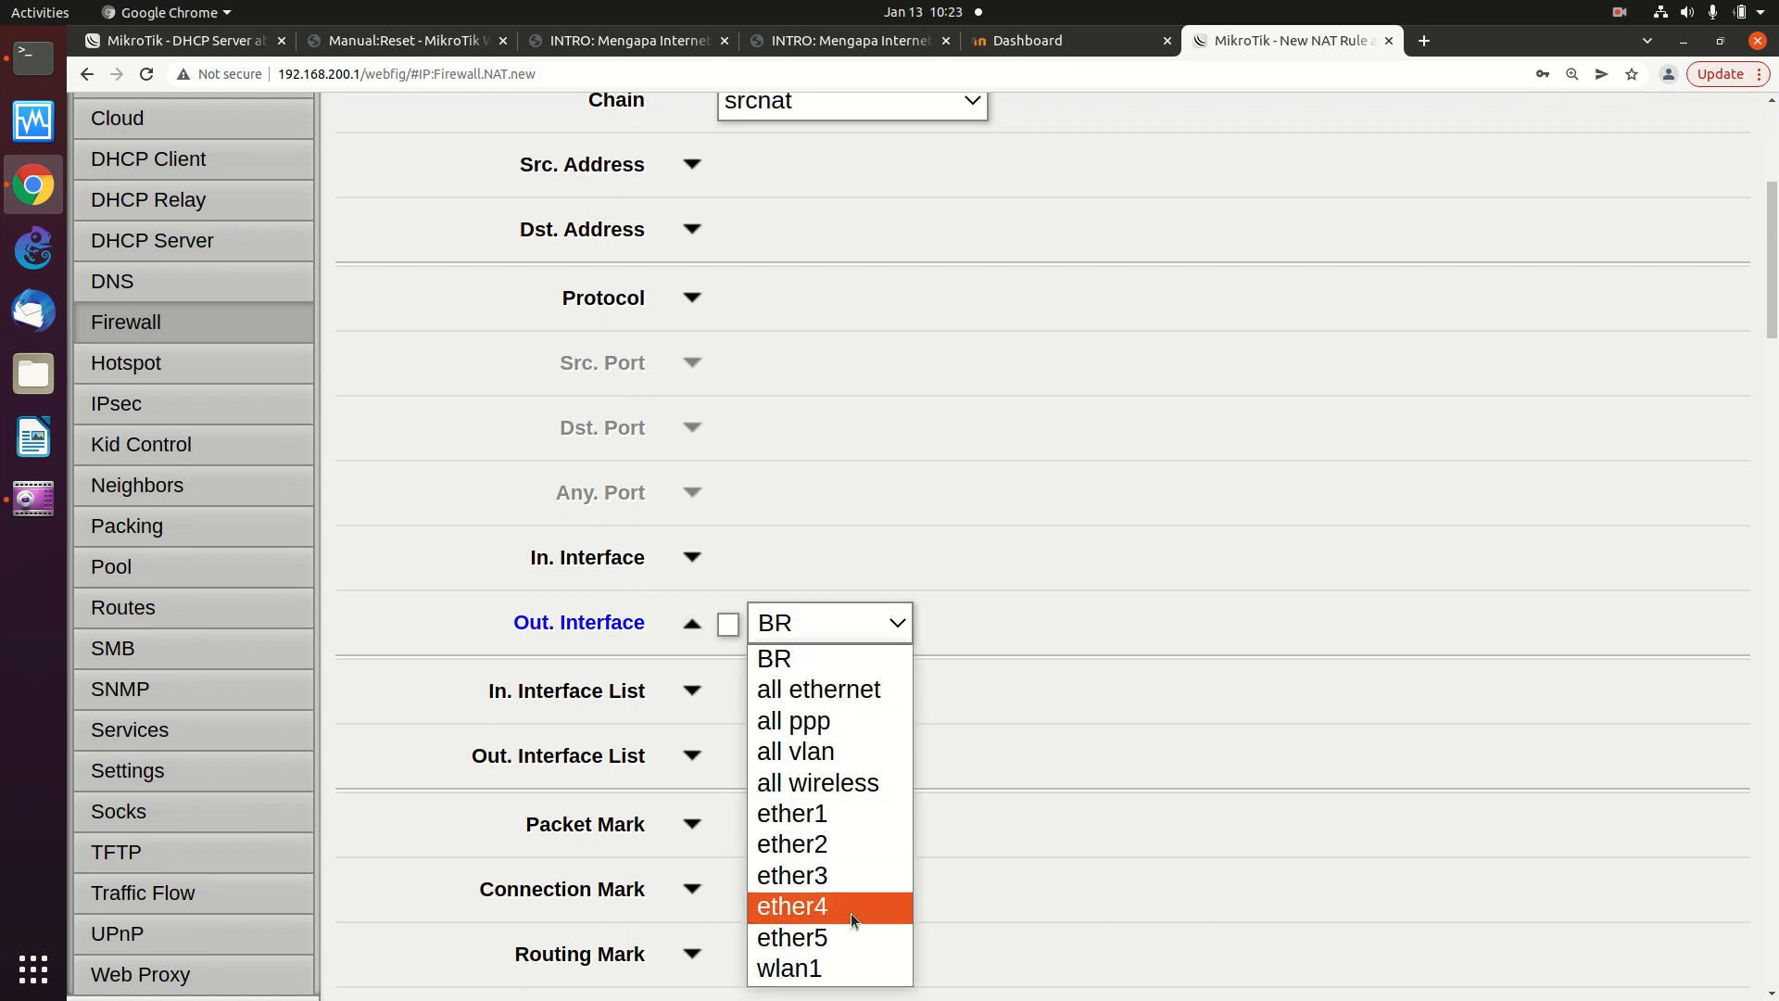
pyautogui.click(851, 969)
# - Set the rule's action to masquerade and save it
pyautogui.scroll(-2, 905, 765)
pyautogui.scroll(-3, 905, 764)
pyautogui.scroll(-3, 904, 765)
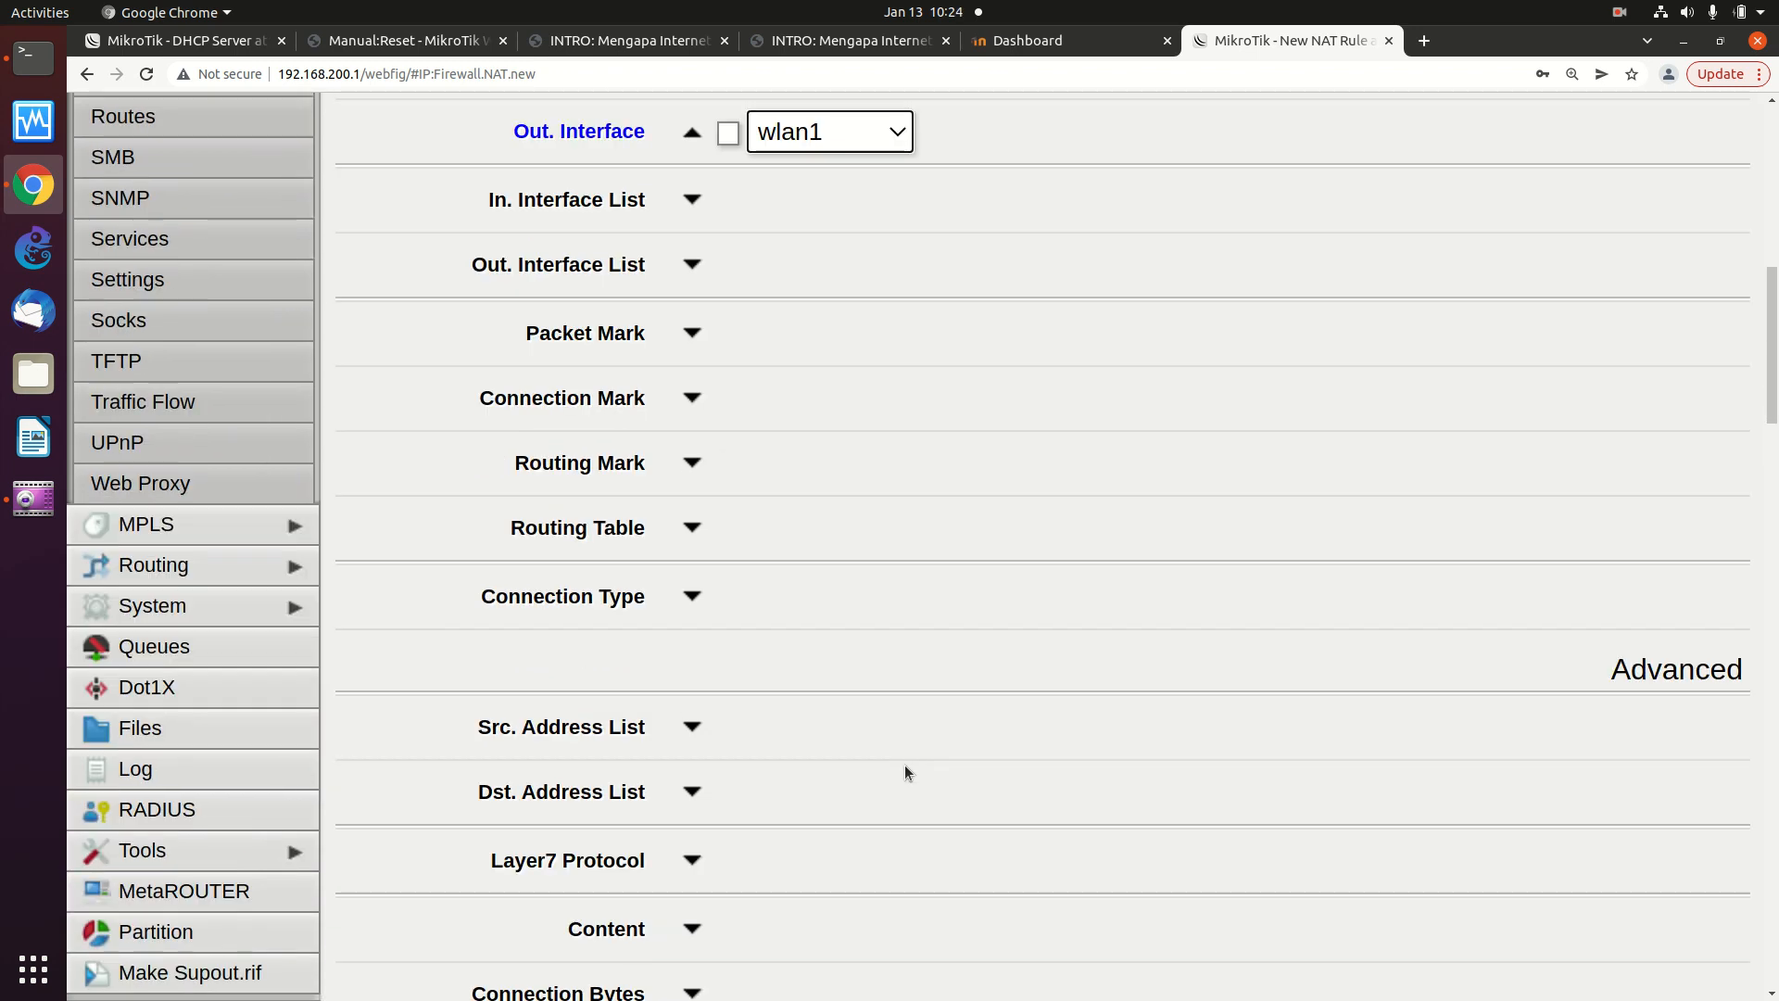
pyautogui.scroll(1, 904, 765)
pyautogui.scroll(-7, 905, 765)
pyautogui.scroll(-20, 906, 770)
pyautogui.scroll(-12, 908, 760)
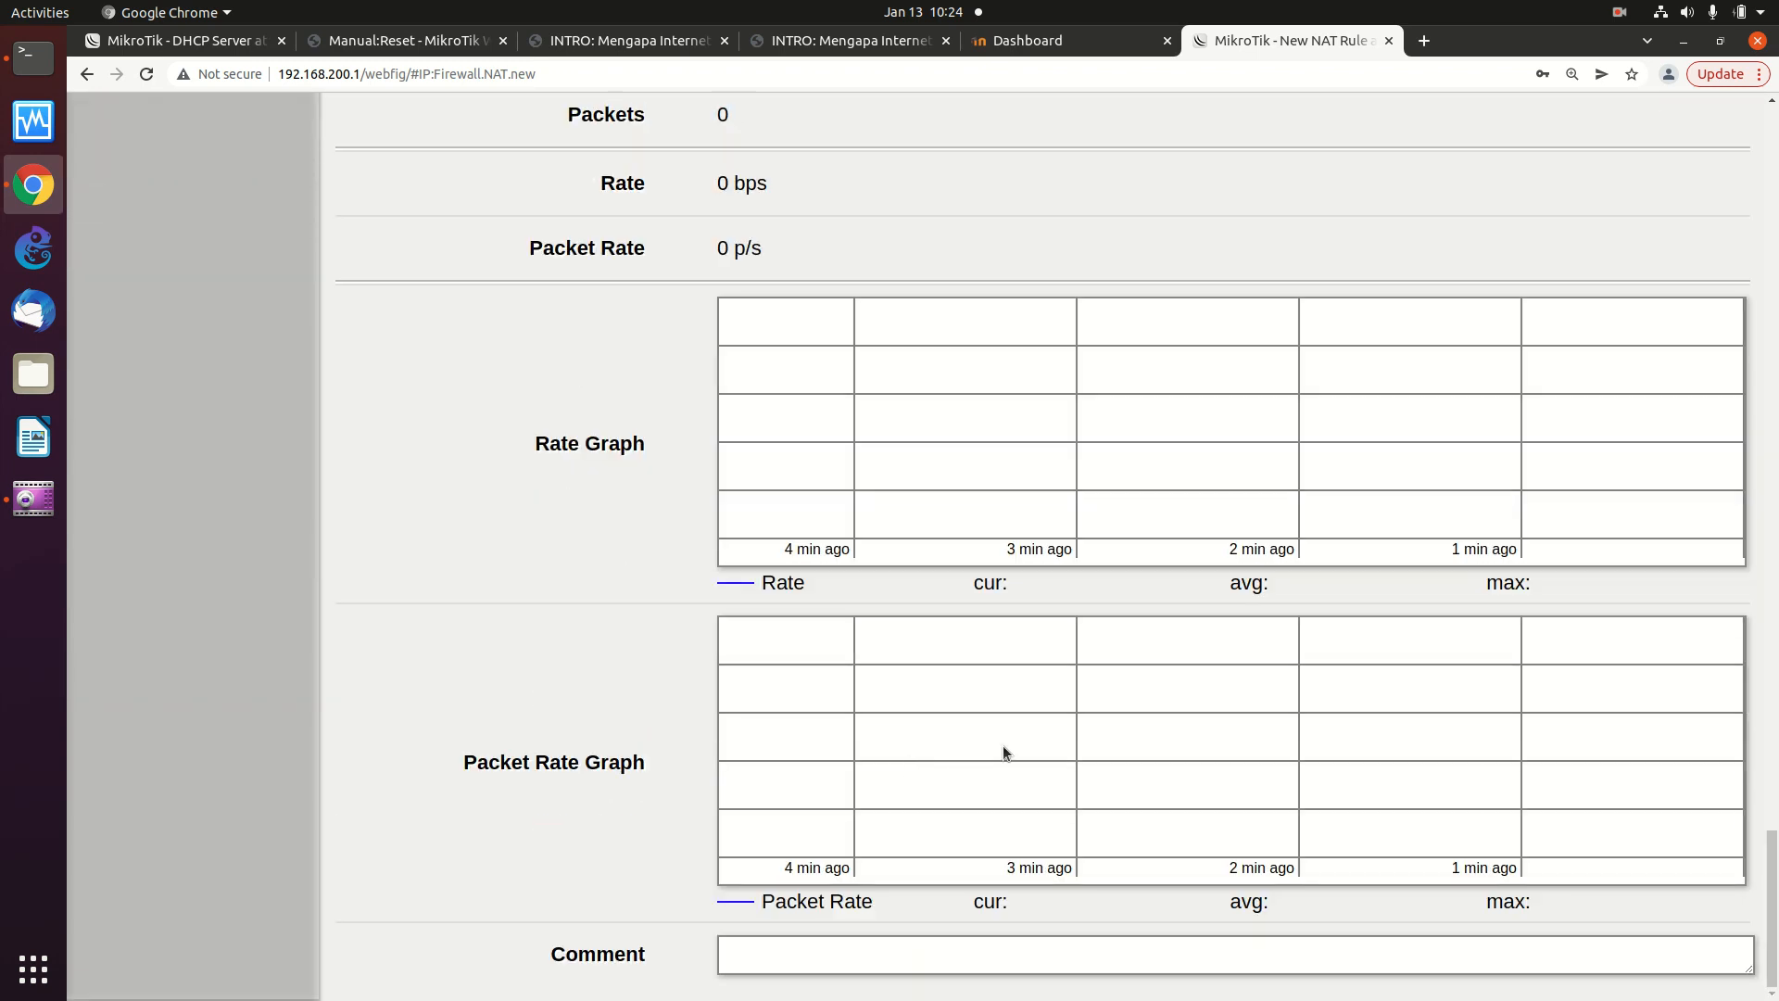
pyautogui.scroll(15, 1461, 741)
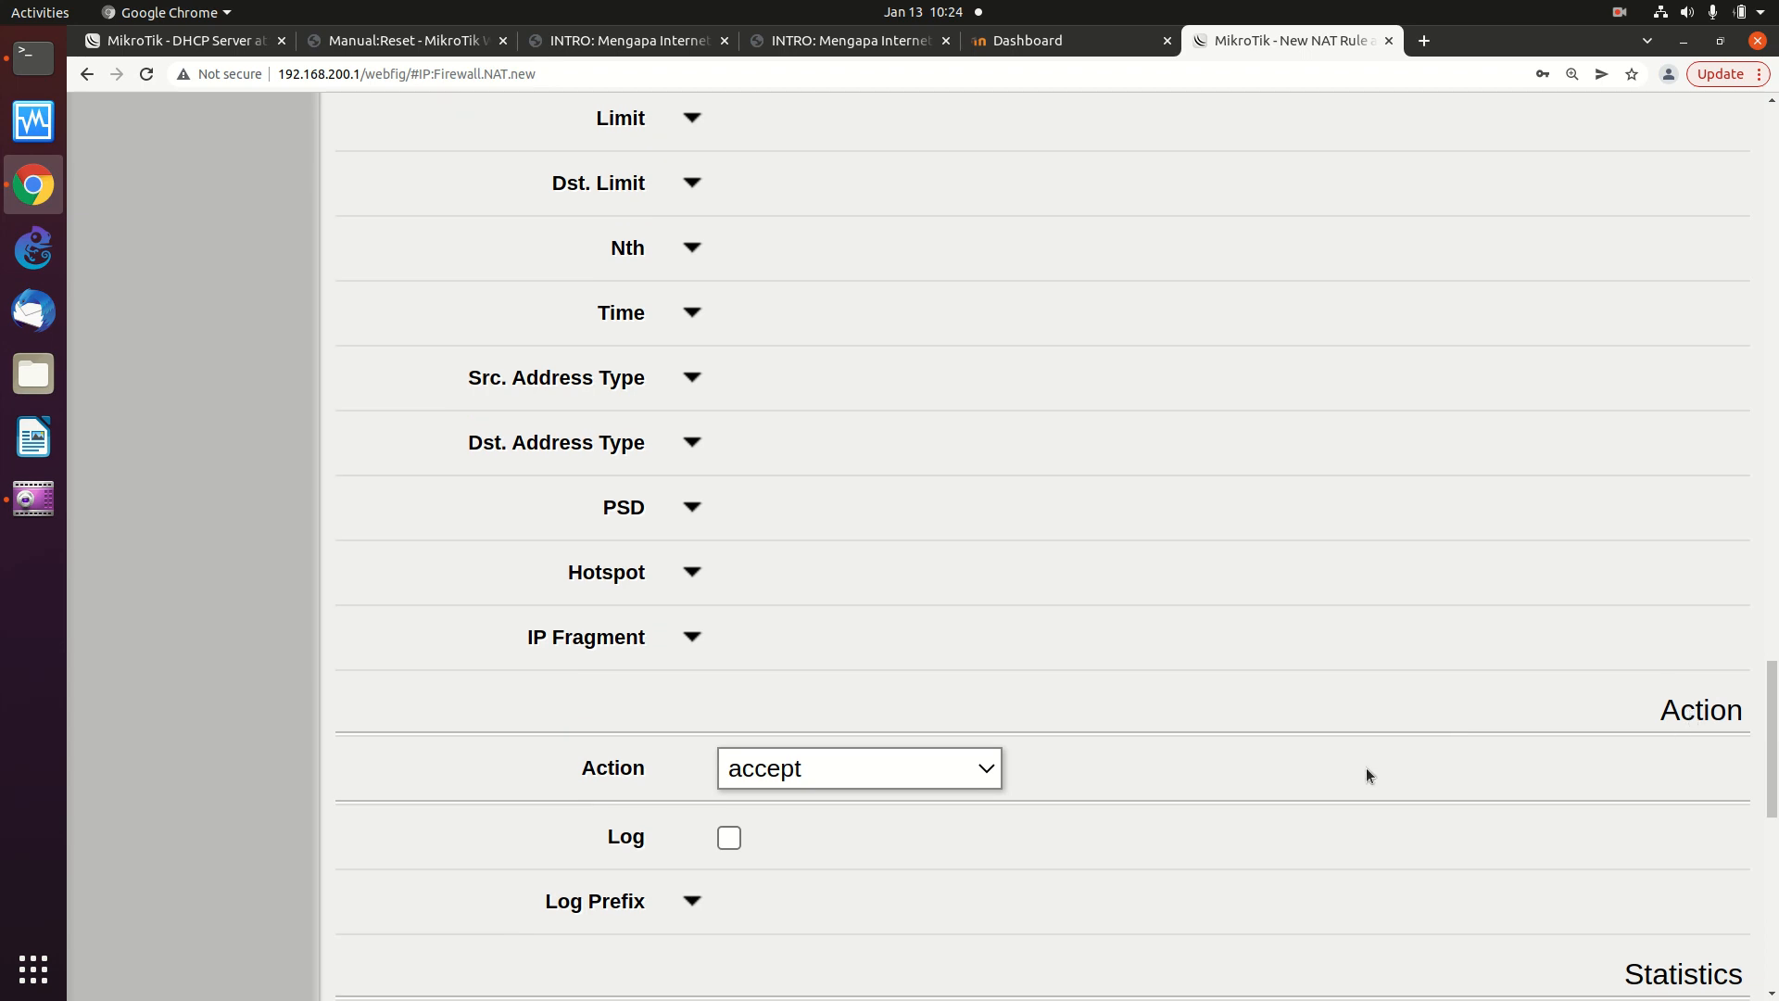
pyautogui.click(987, 771)
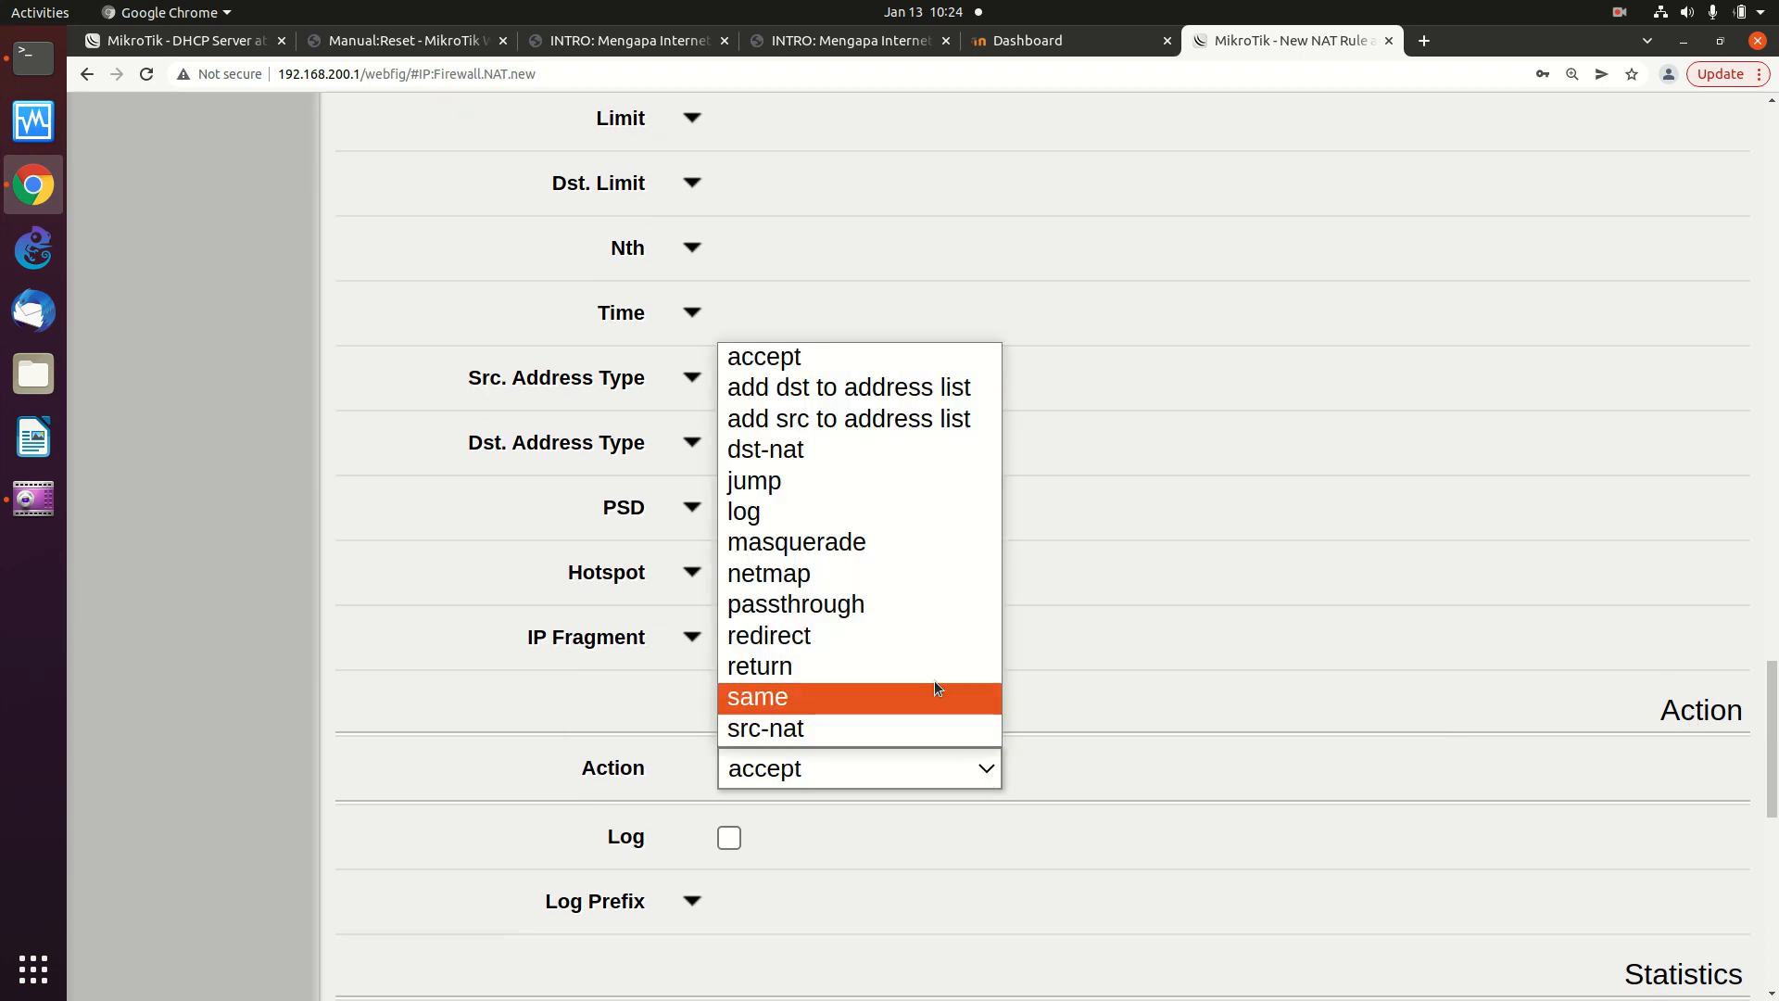
pyautogui.click(909, 543)
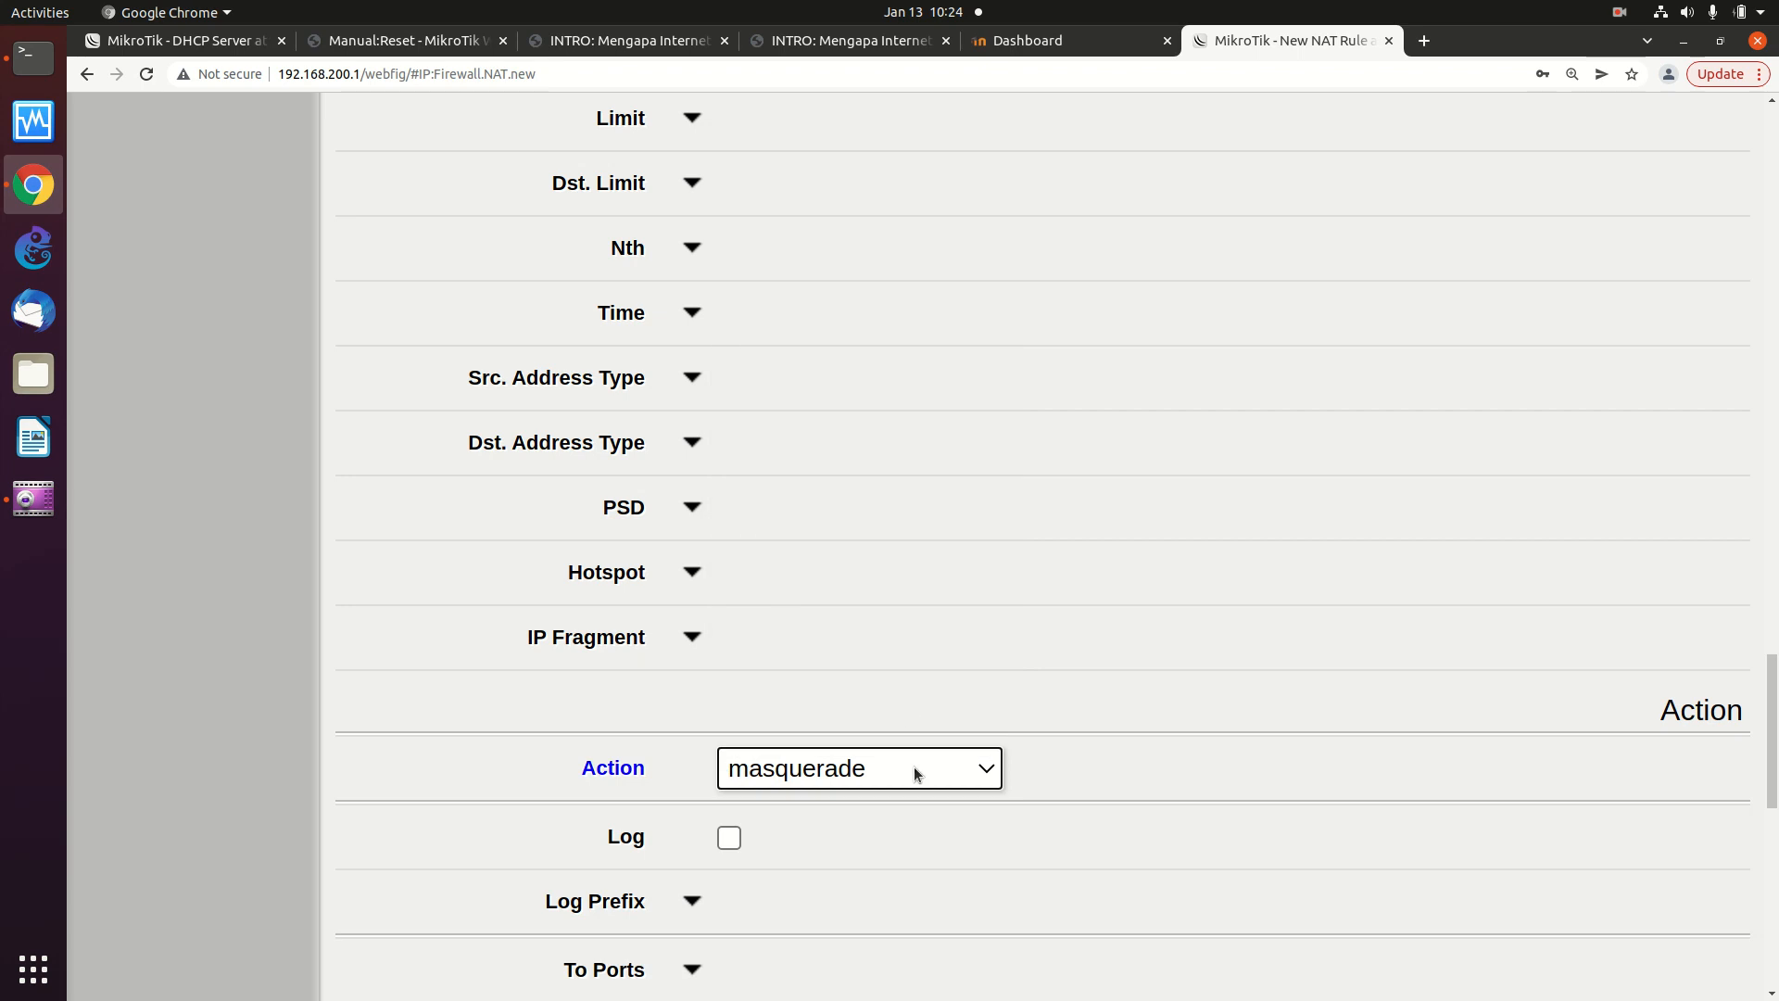
pyautogui.scroll(15, 920, 765)
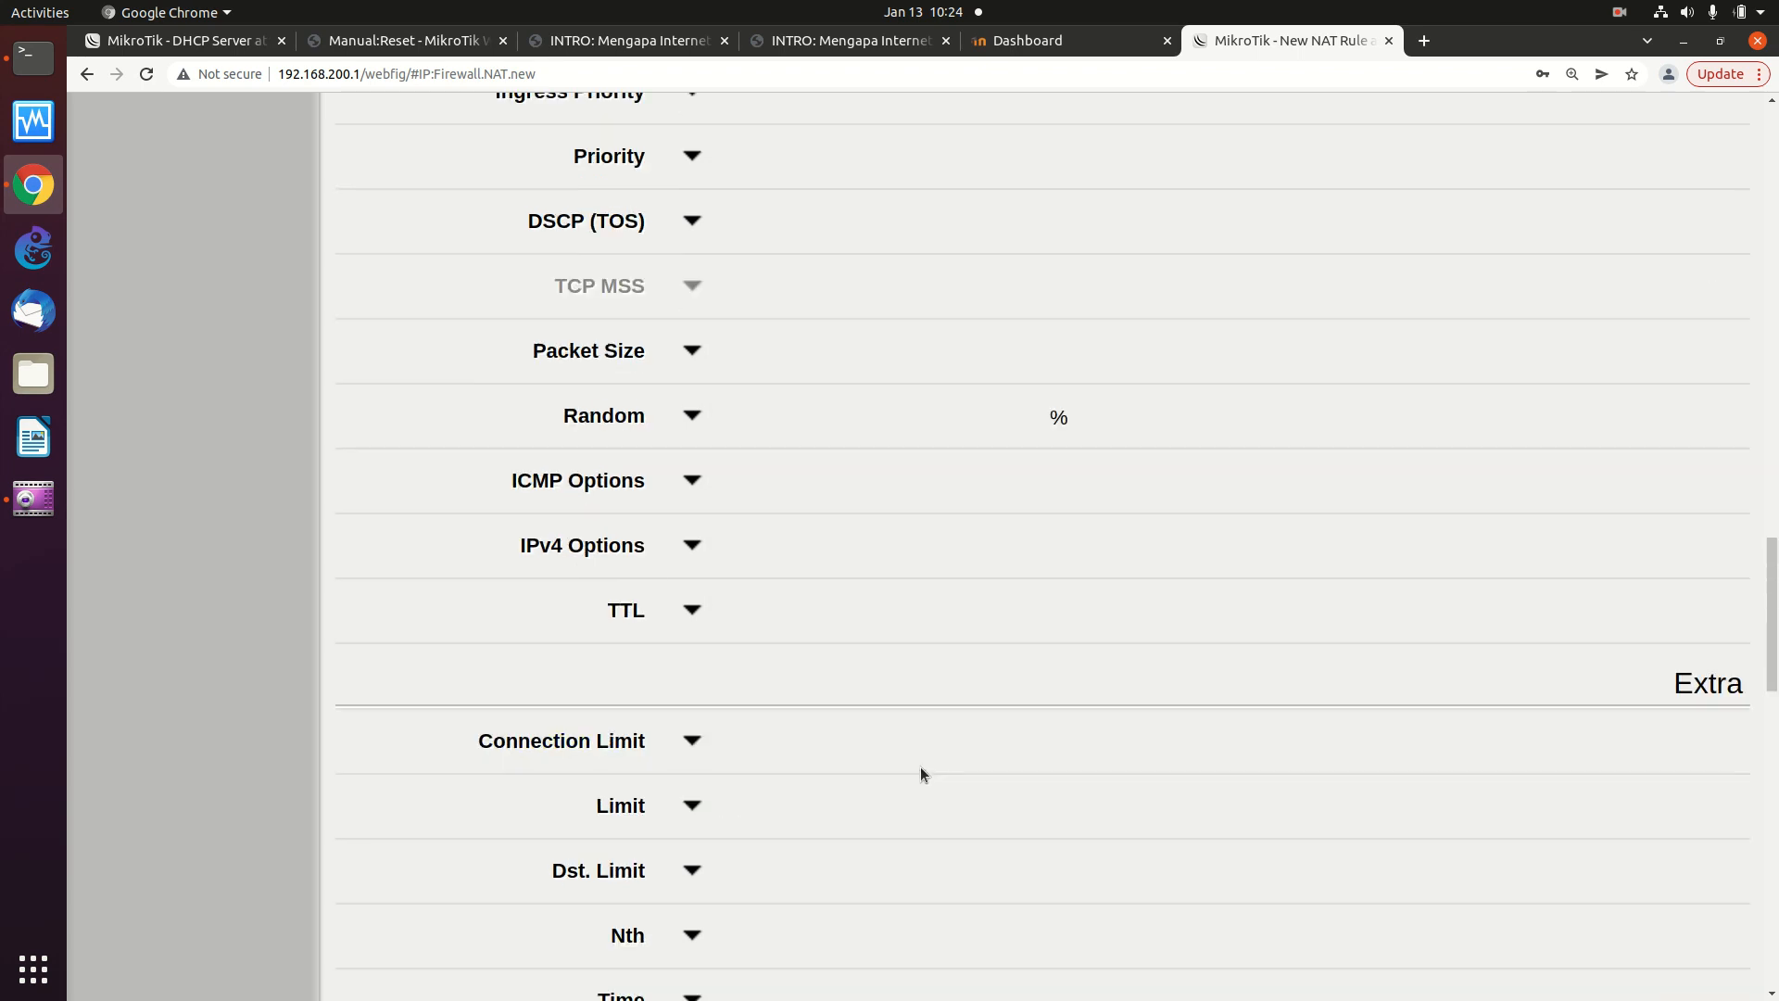
pyautogui.scroll(15, 1594, 629)
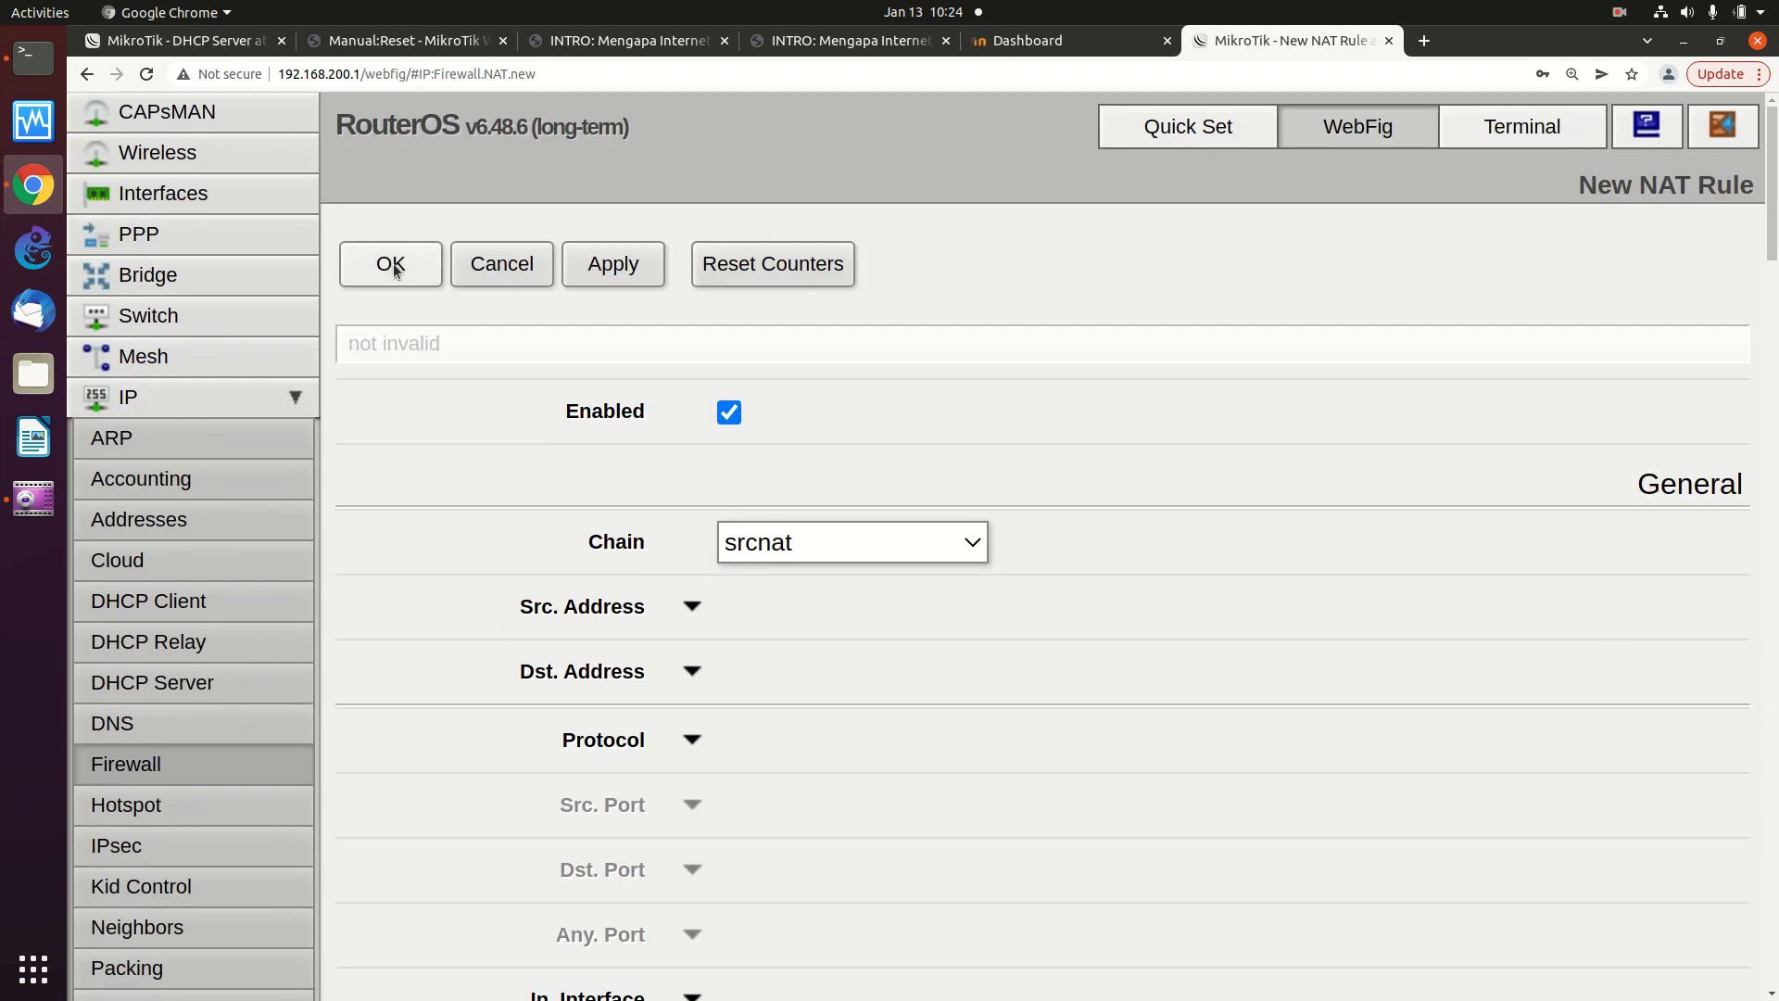
pyautogui.click(393, 269)
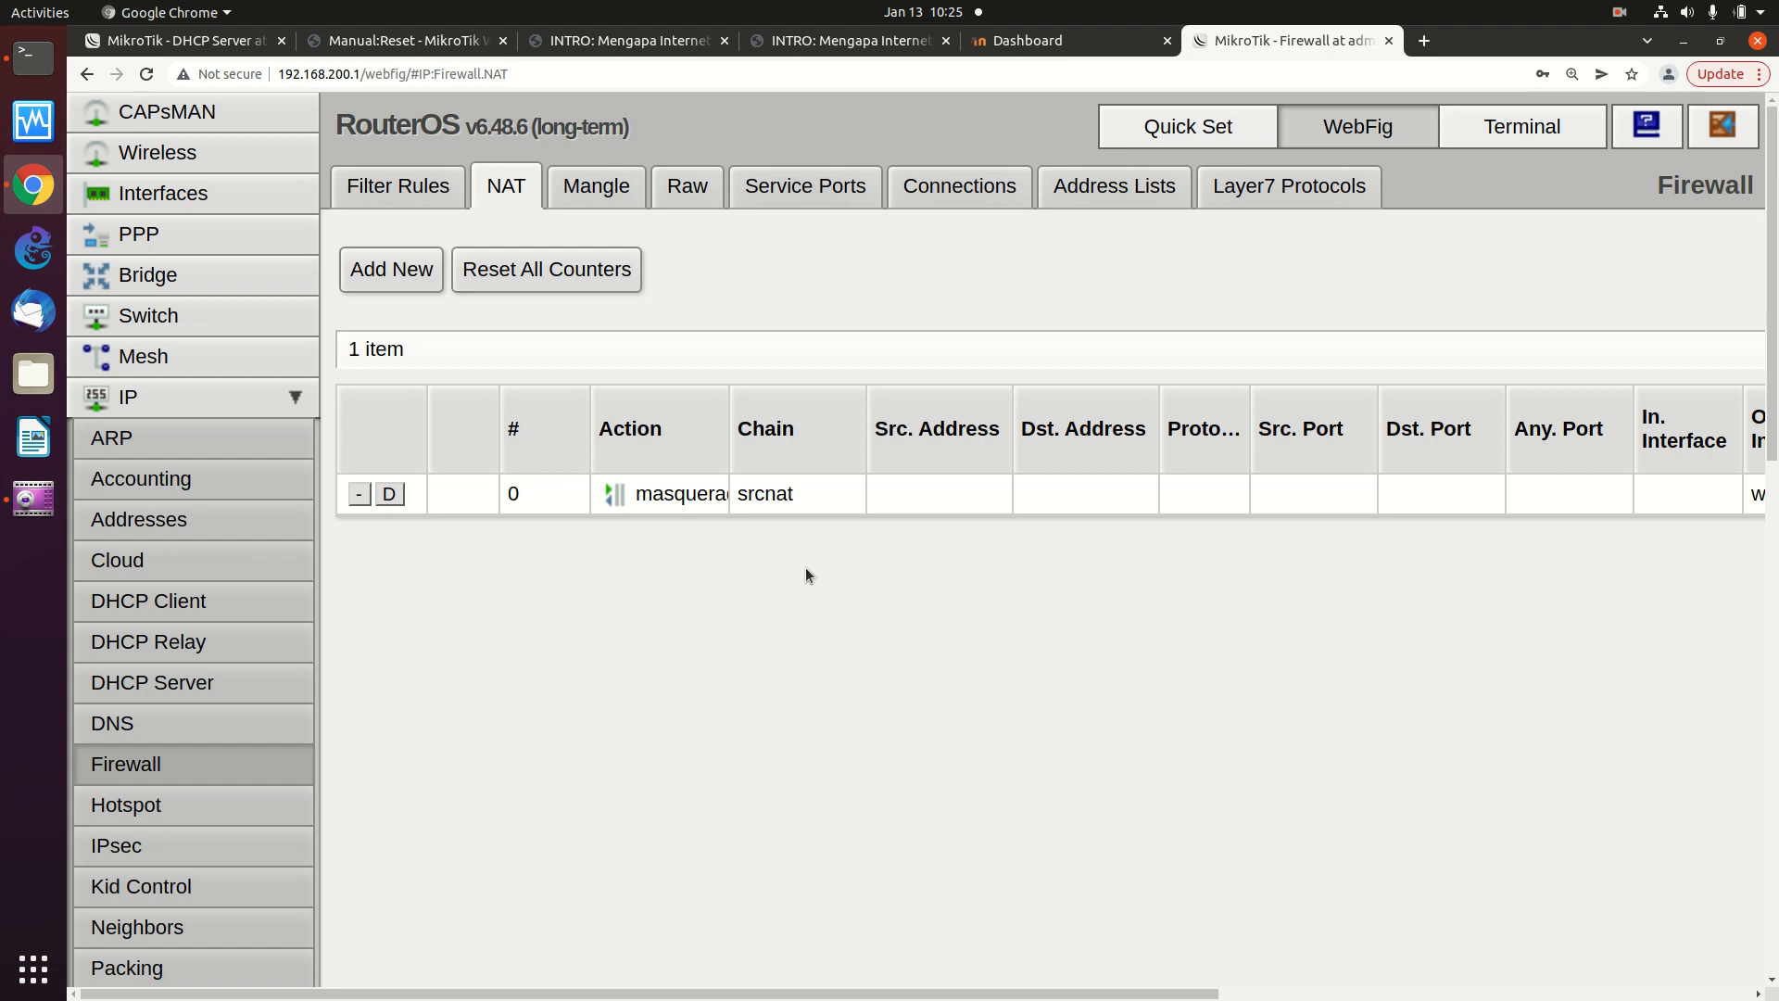
# - Collapse IP in the sidebar so the other top-level sections are listed
pyautogui.click(287, 400)
pyautogui.click(288, 400)
pyautogui.click(285, 403)
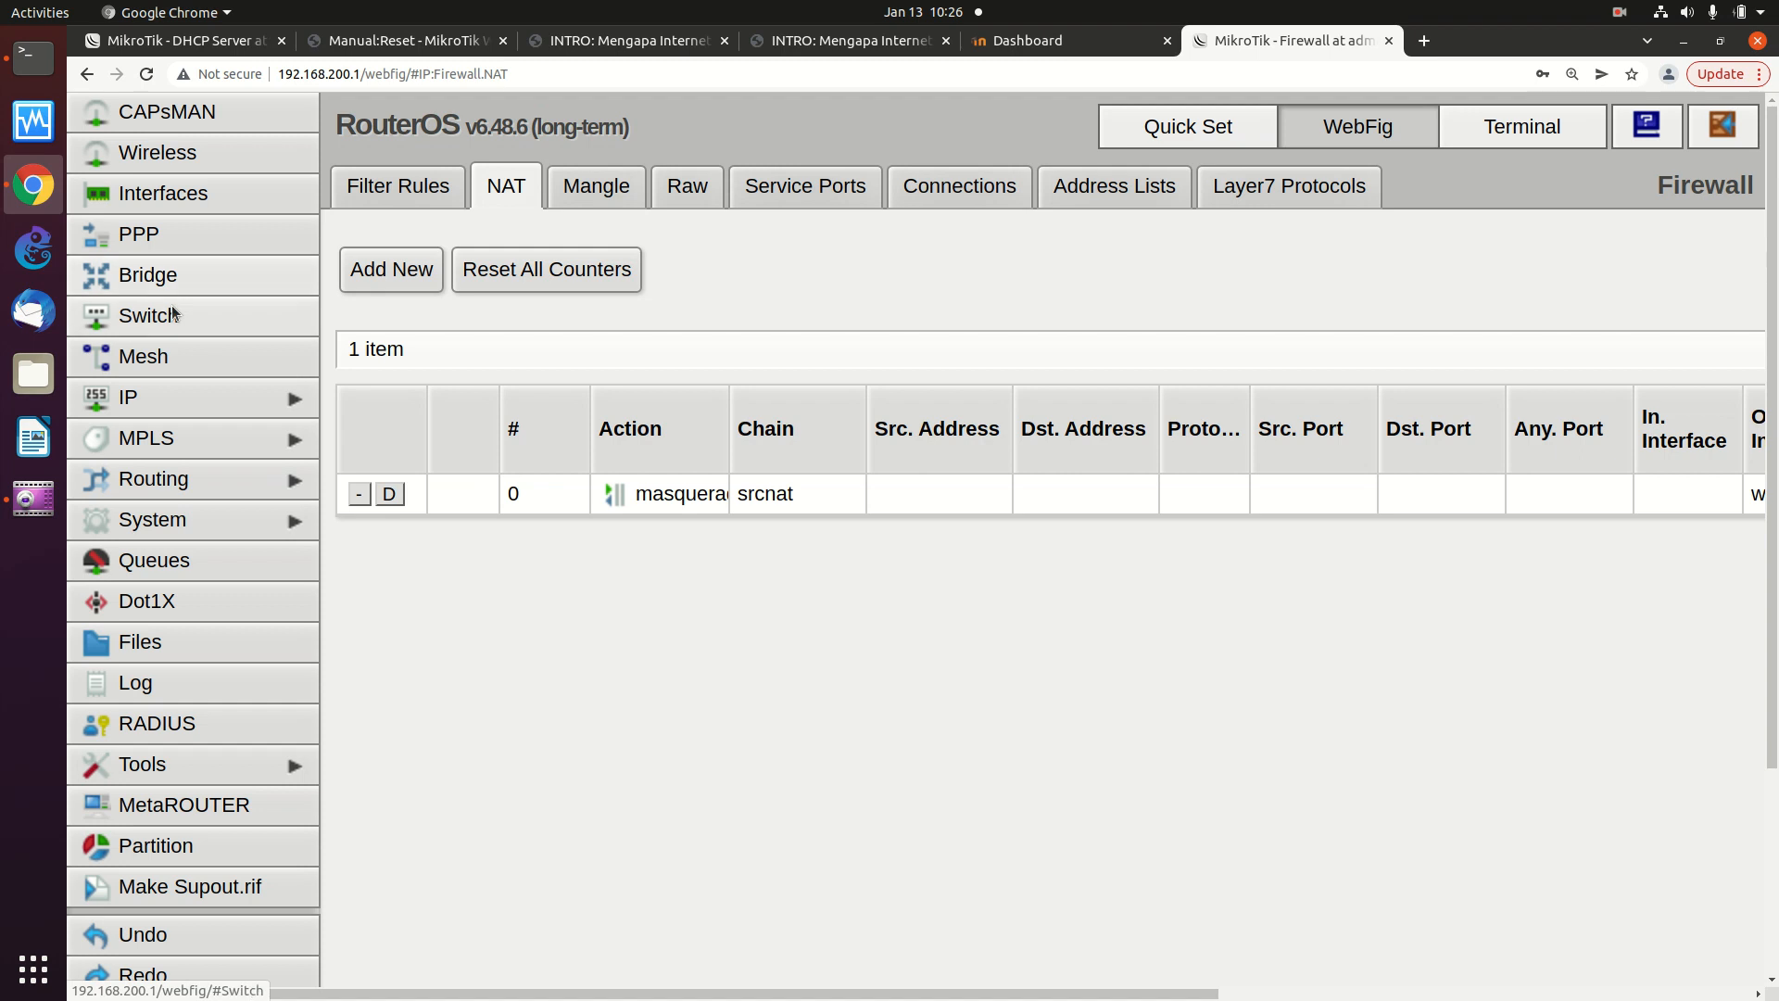
# - Check wlan1's DHCP lease of 10.227.133.239, then show the Wireless interfaces table
pyautogui.click(289, 405)
pyautogui.click(233, 610)
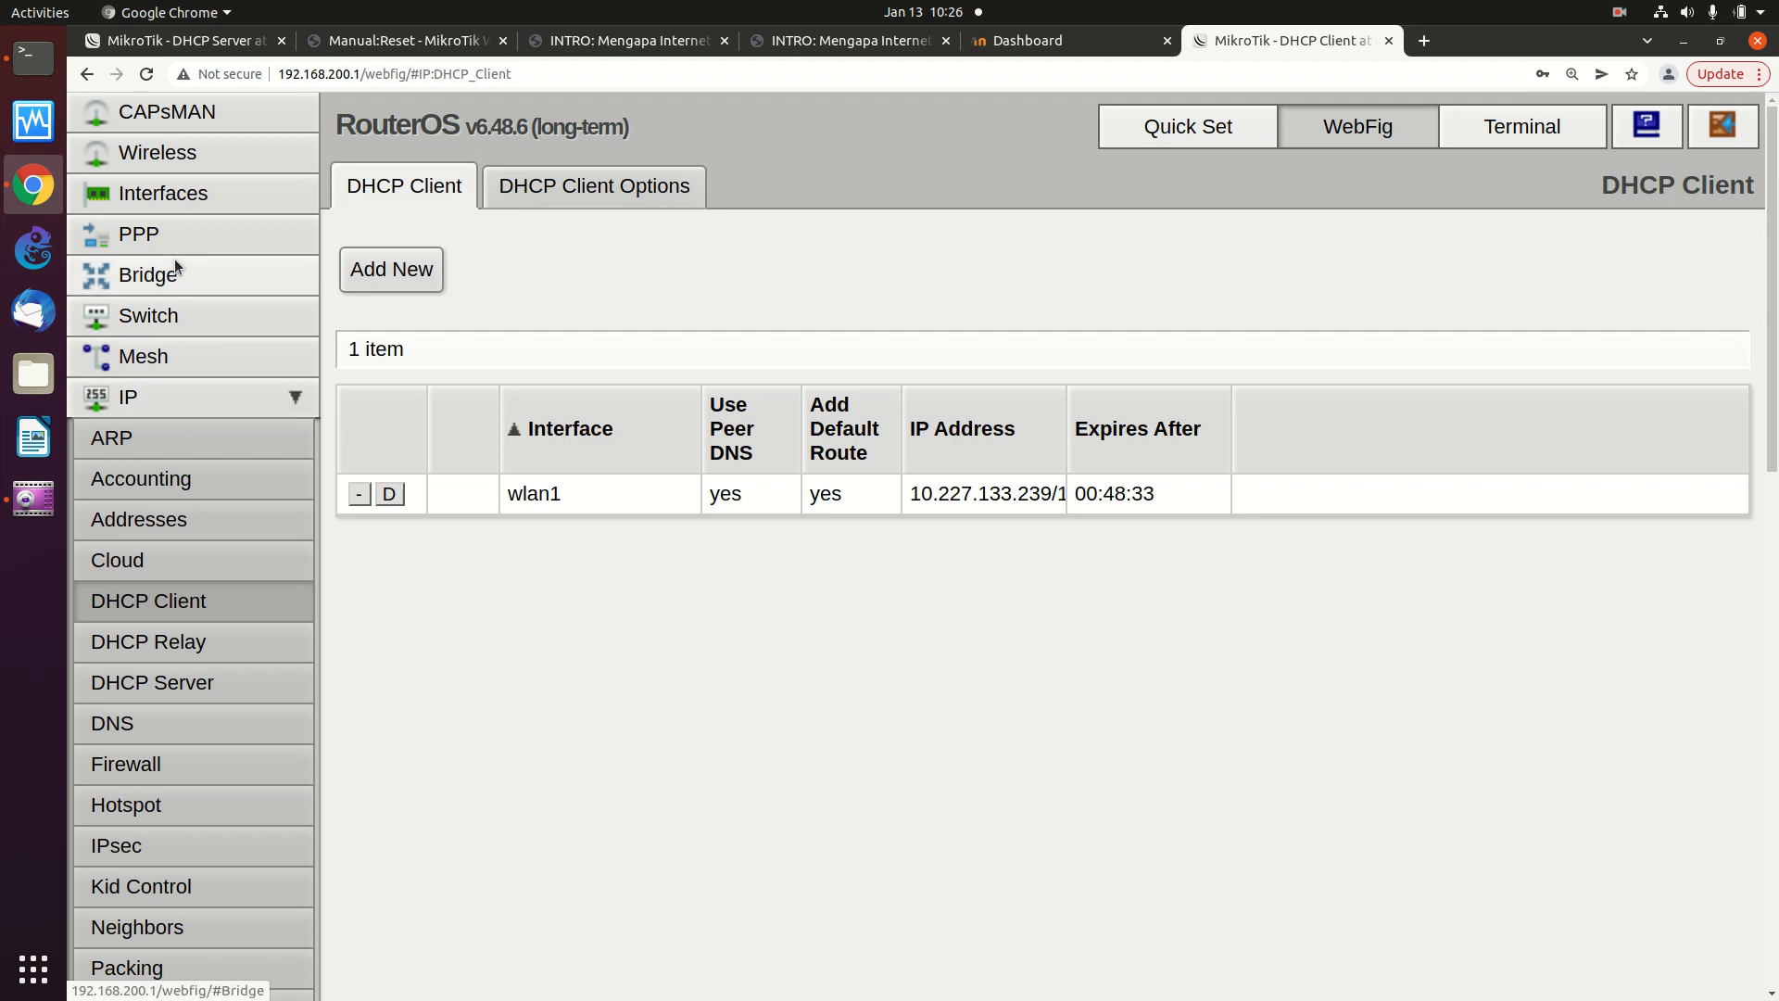
pyautogui.click(206, 158)
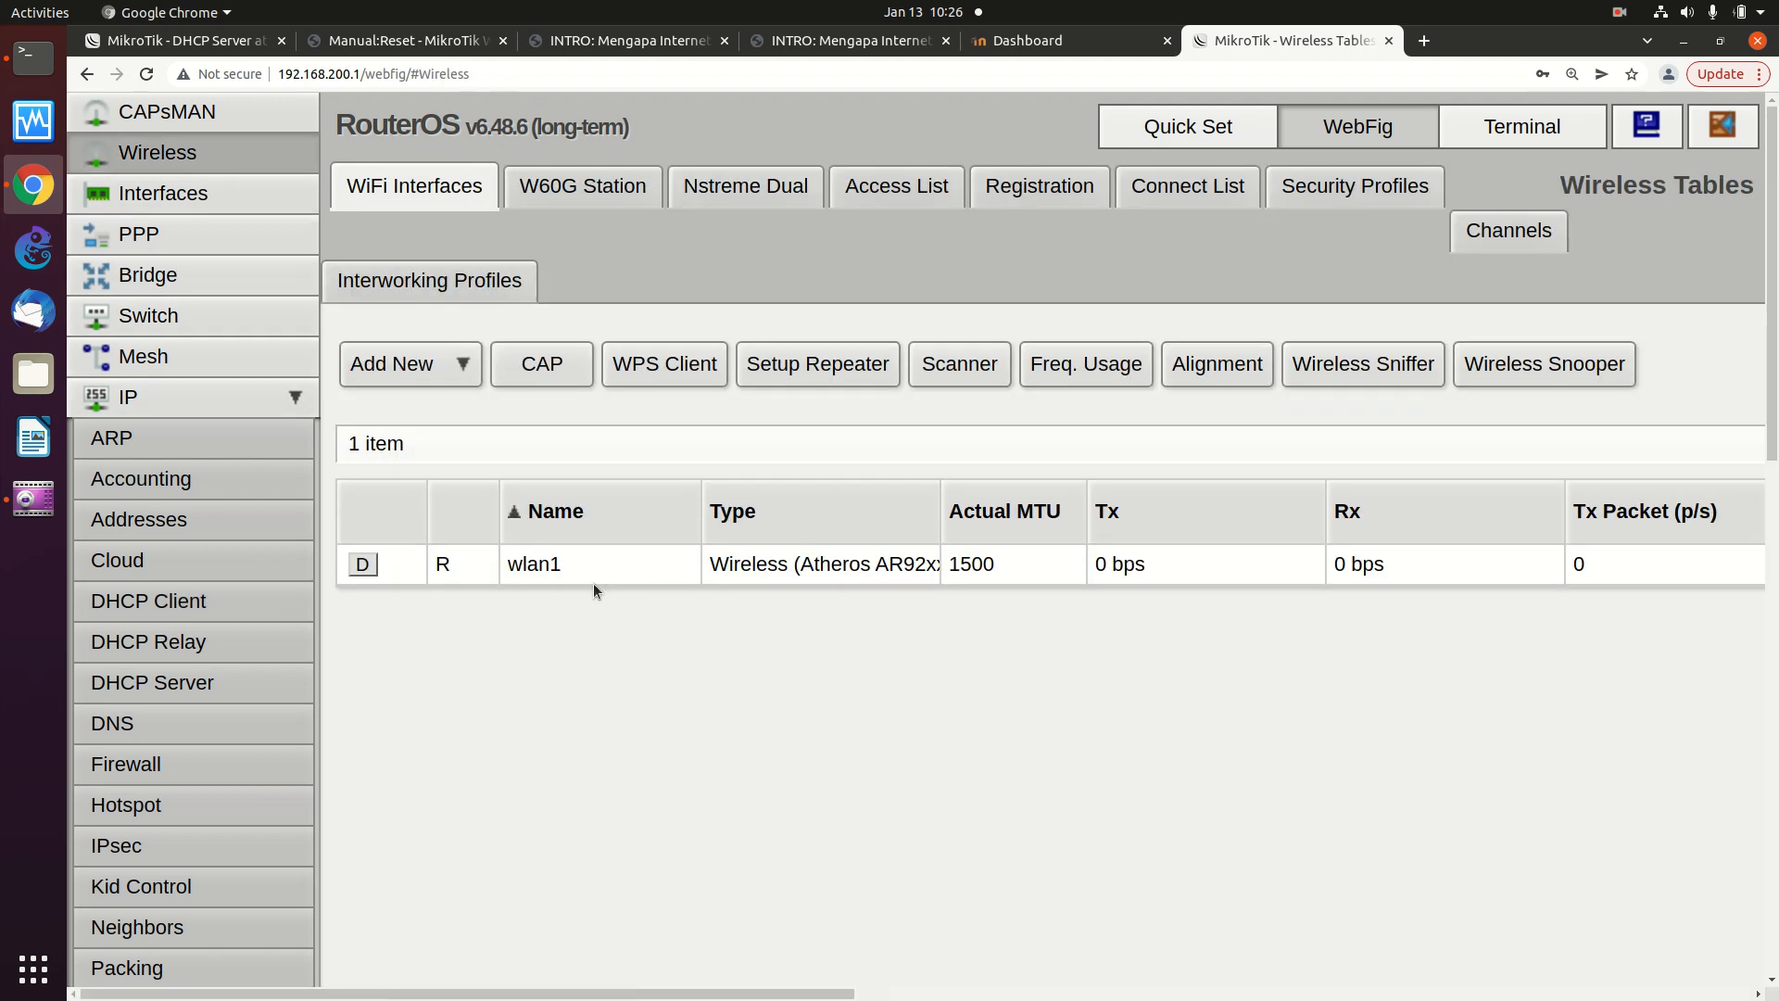
# - Inspect the BR bridge interface's settings, then return to the Bridge list
pyautogui.click(170, 282)
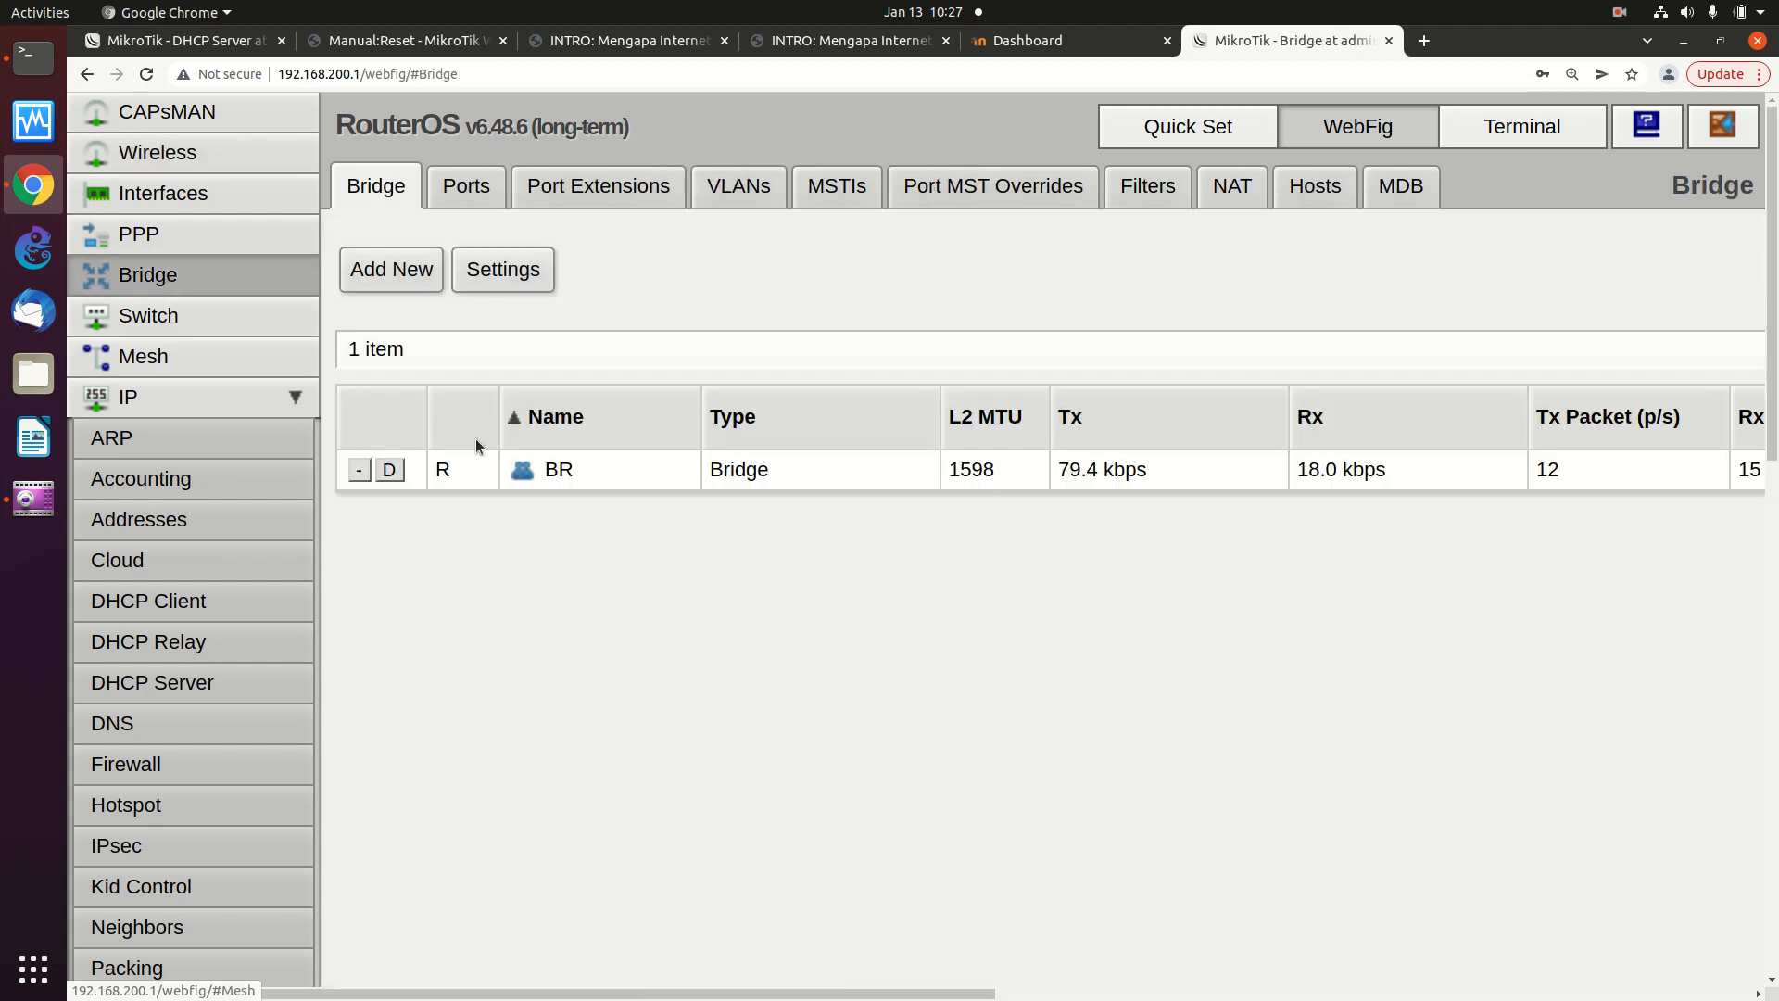
pyautogui.click(181, 193)
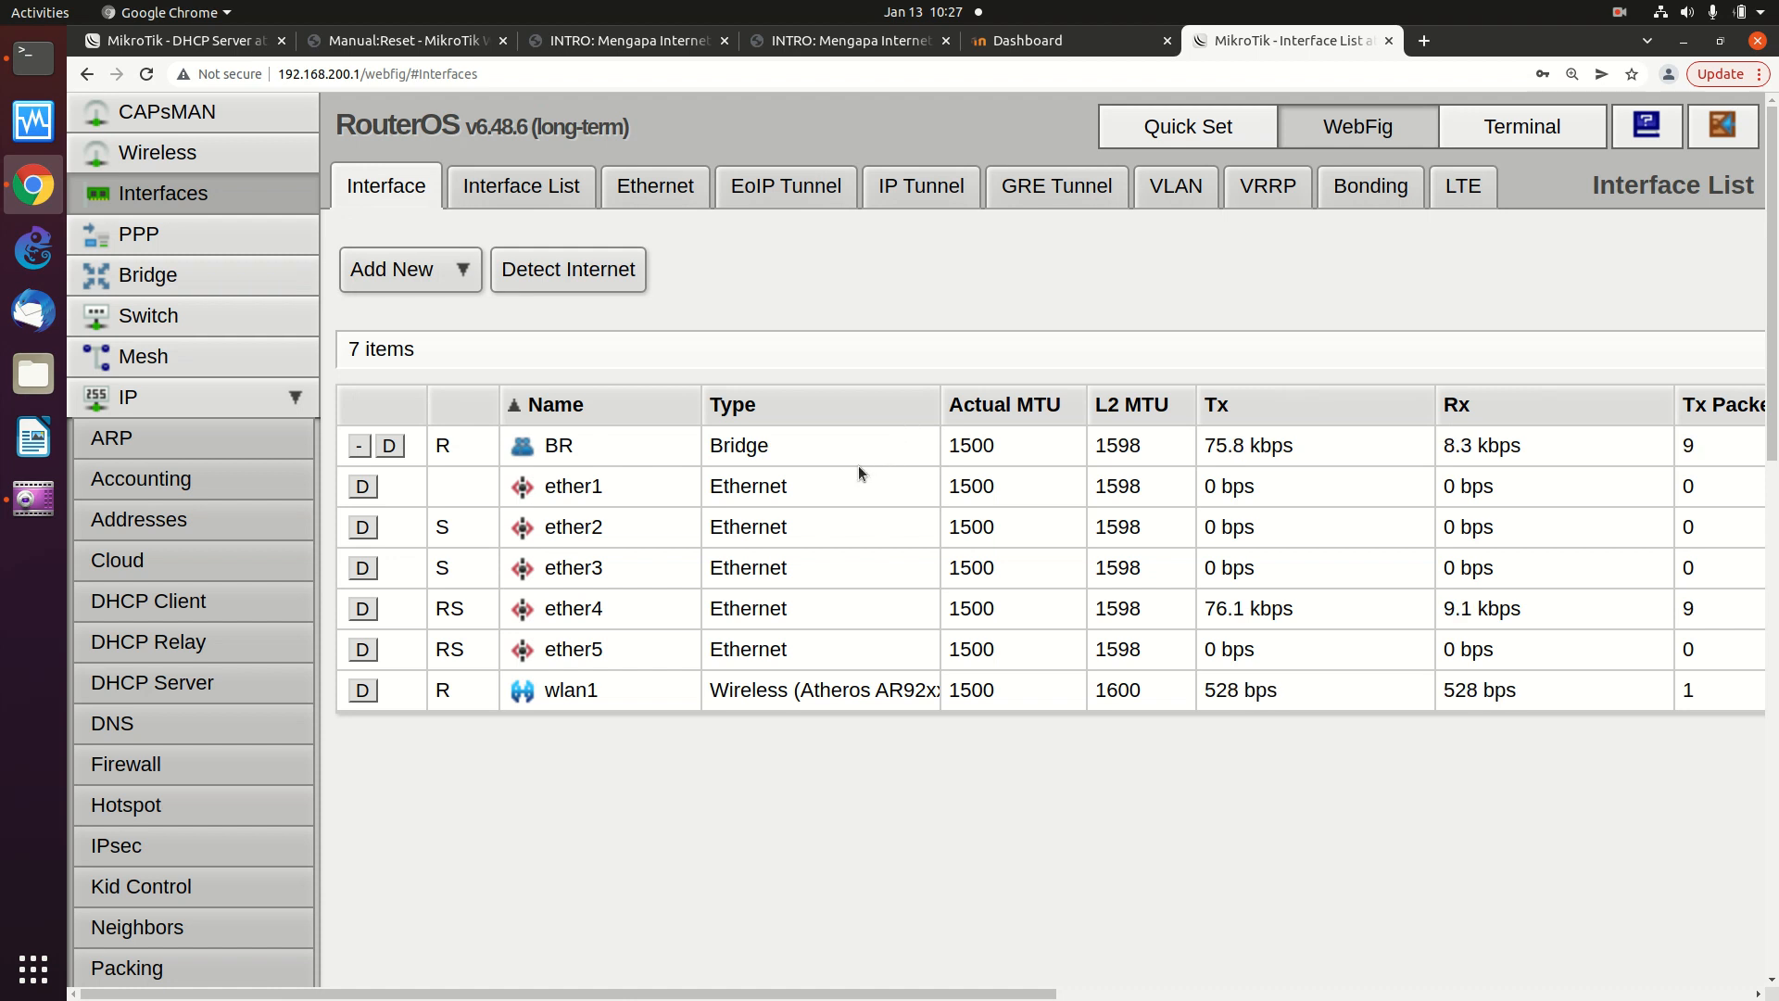
pyautogui.click(738, 448)
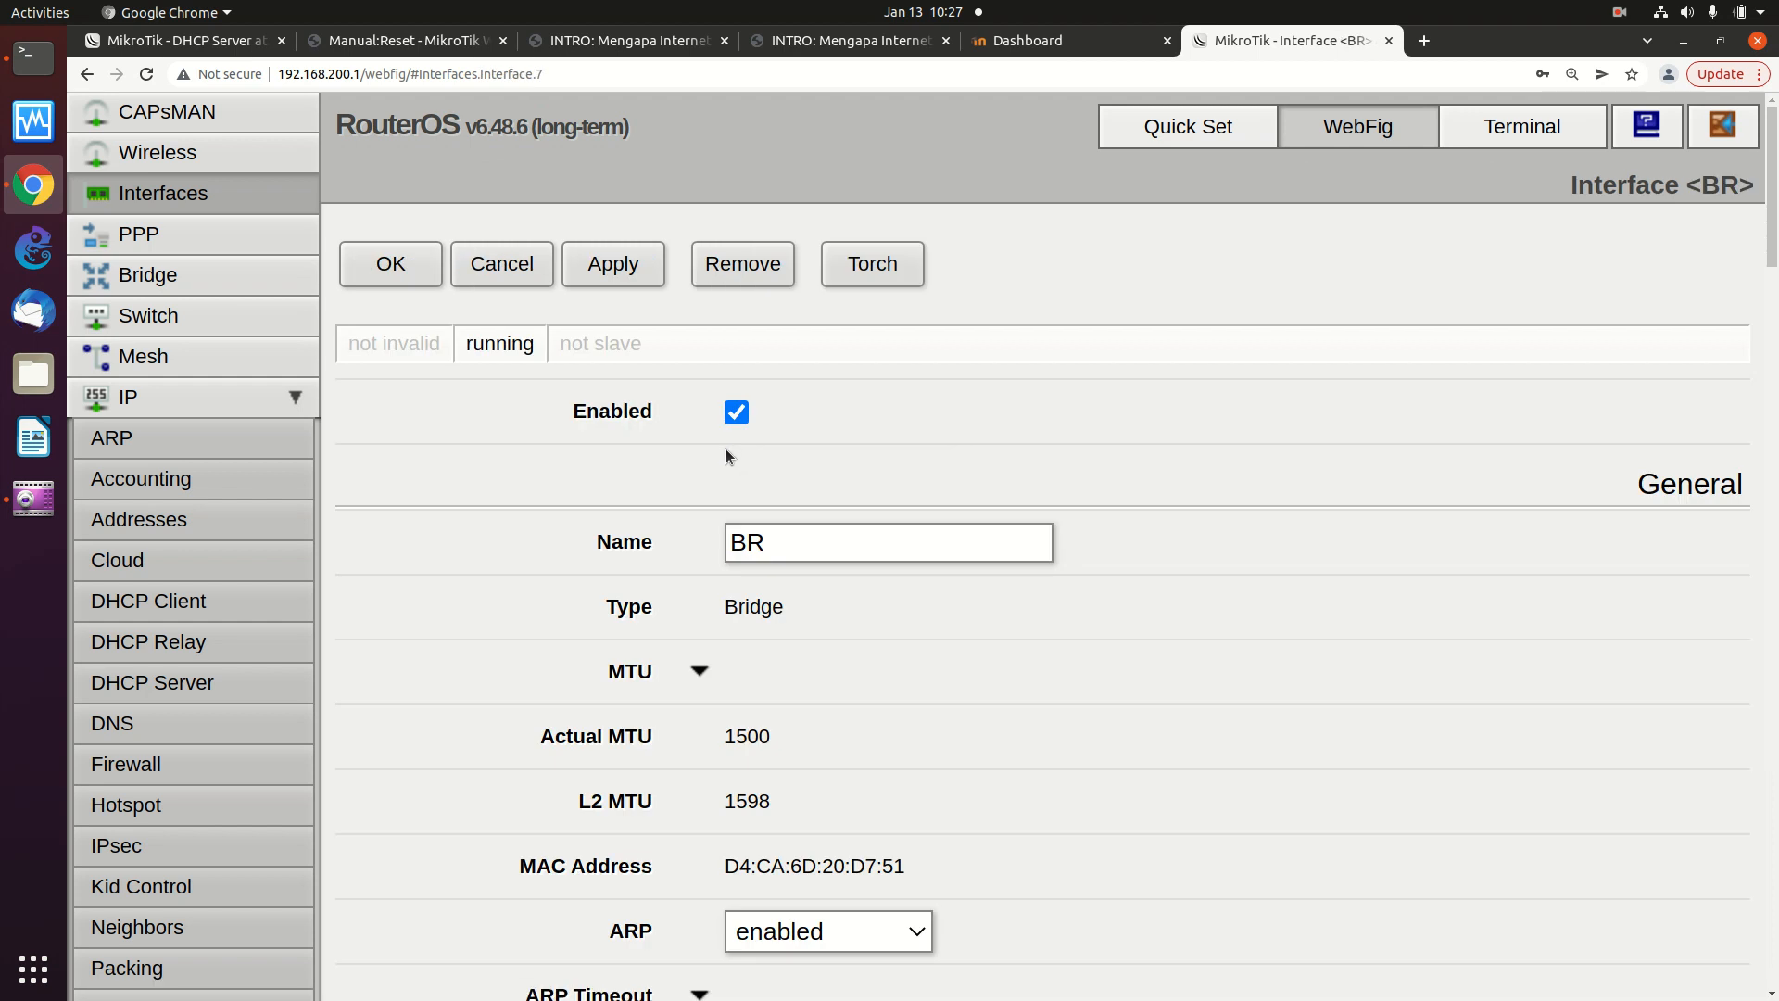
pyautogui.scroll(-2, 725, 448)
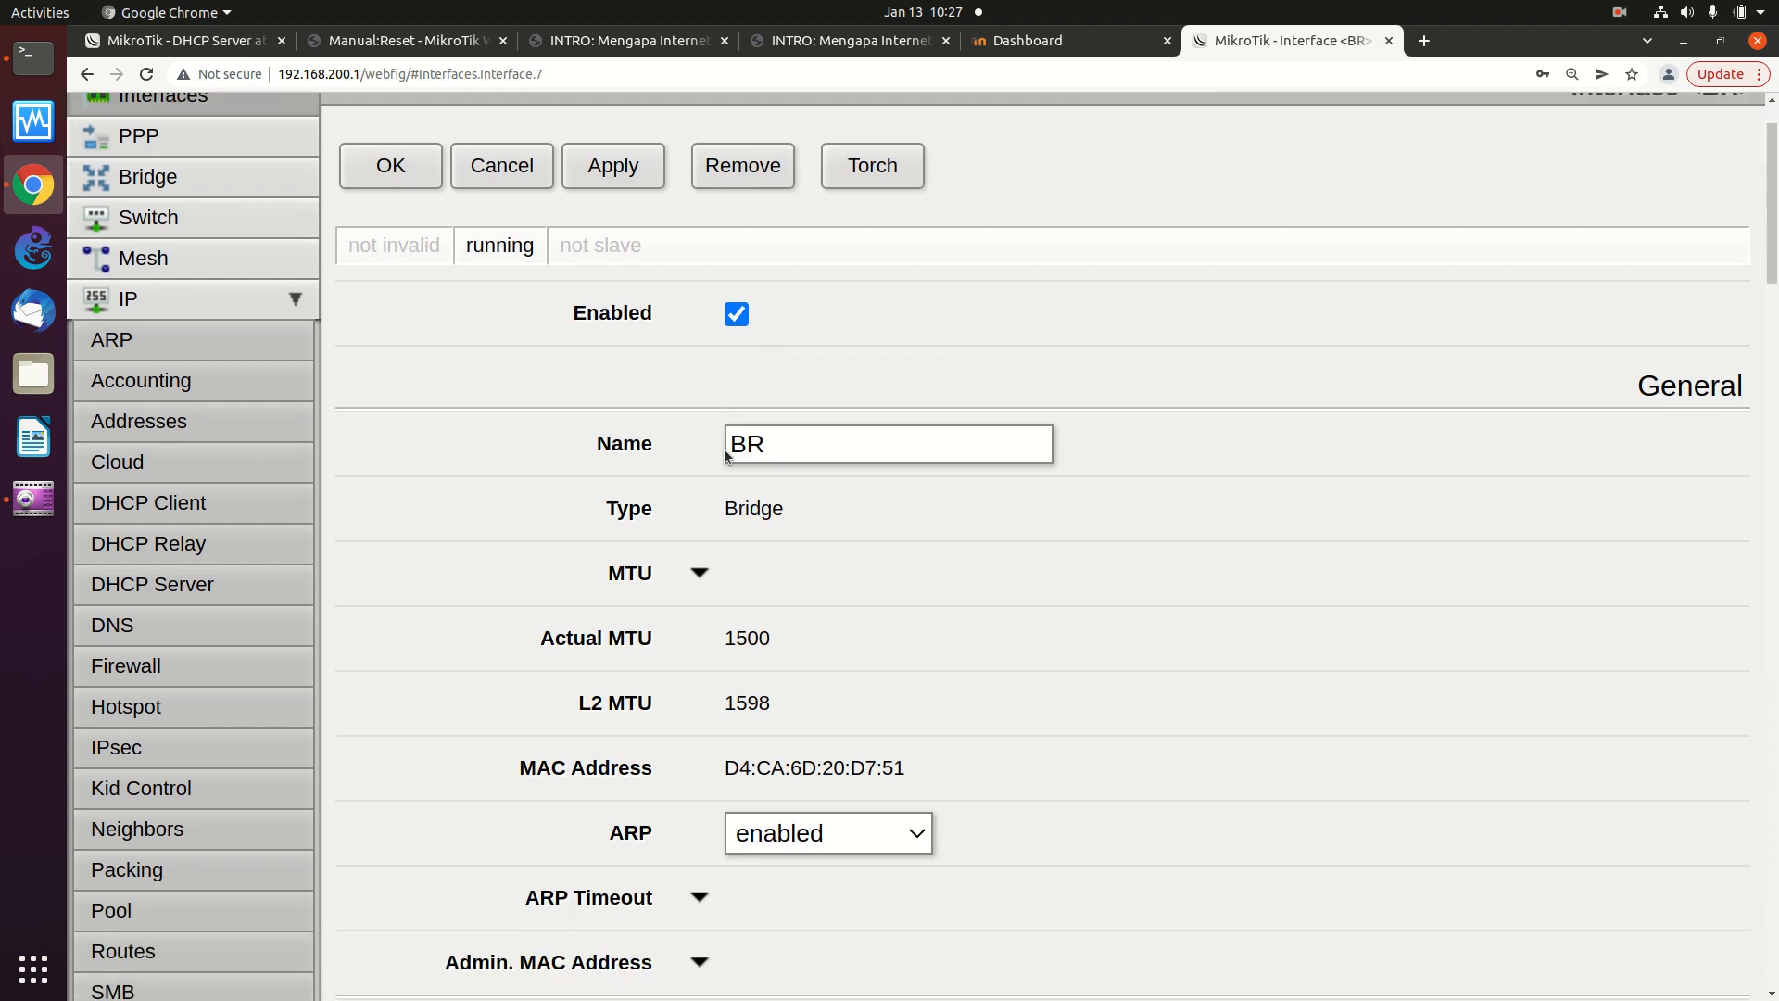
pyautogui.scroll(2, 725, 448)
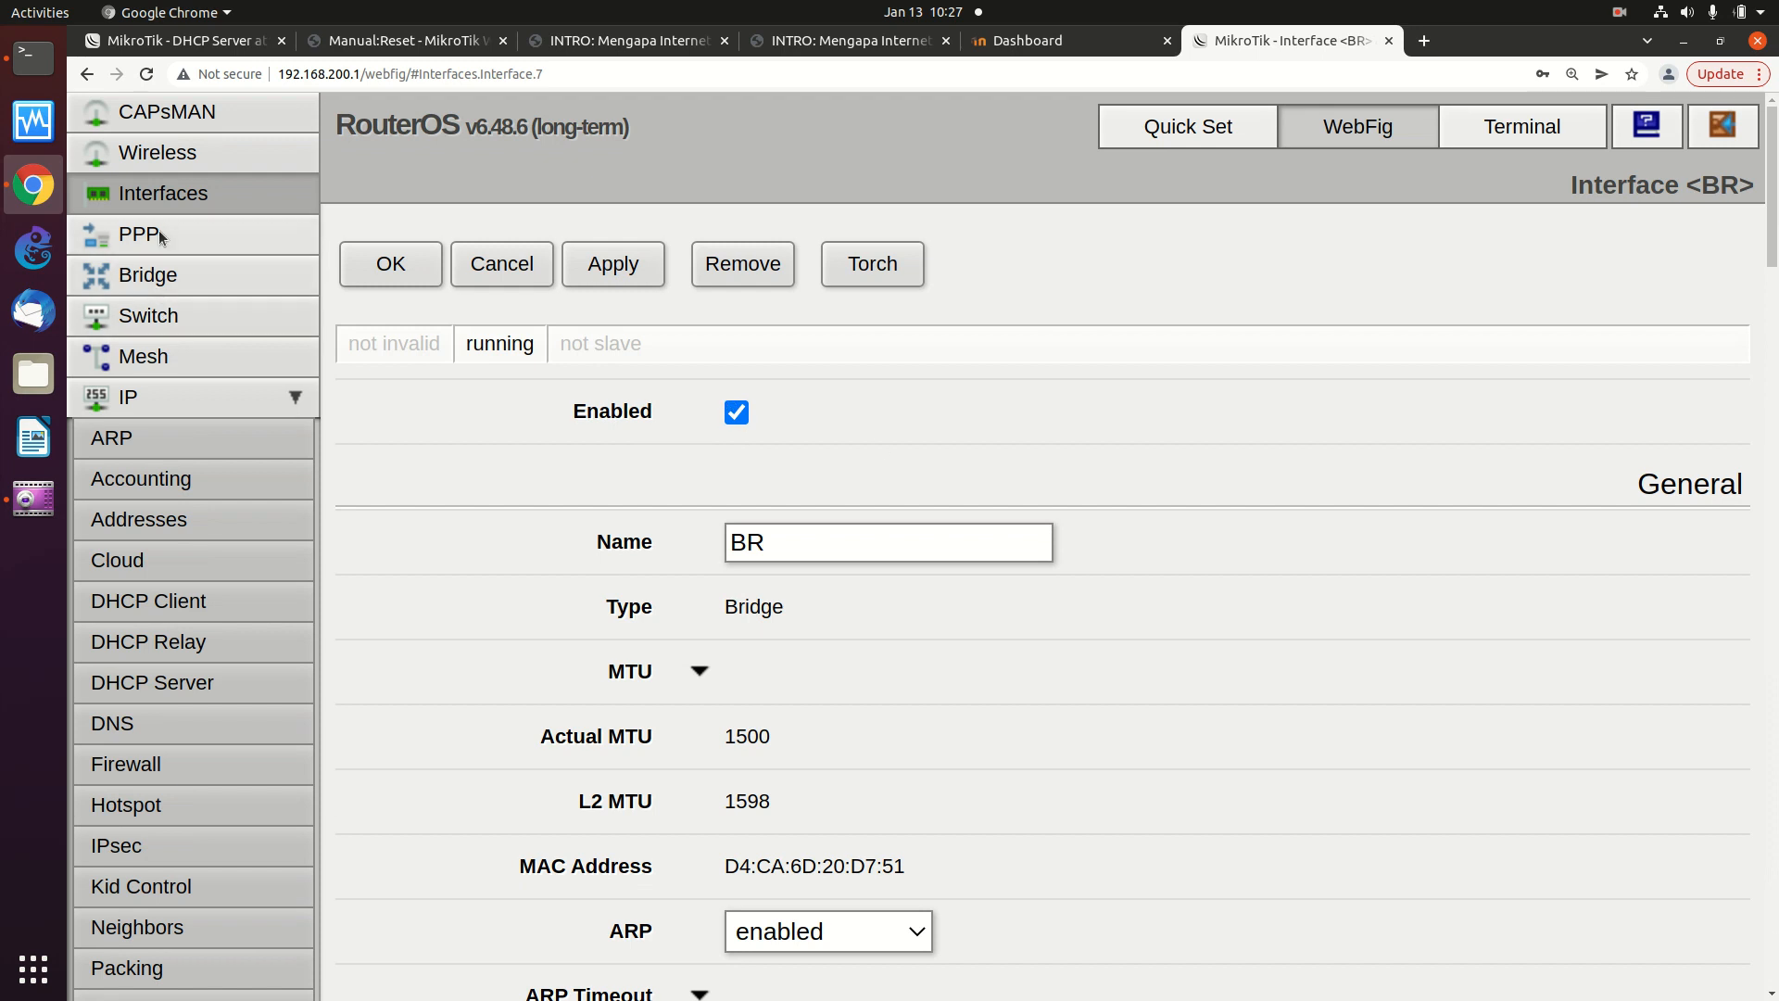
pyautogui.click(148, 274)
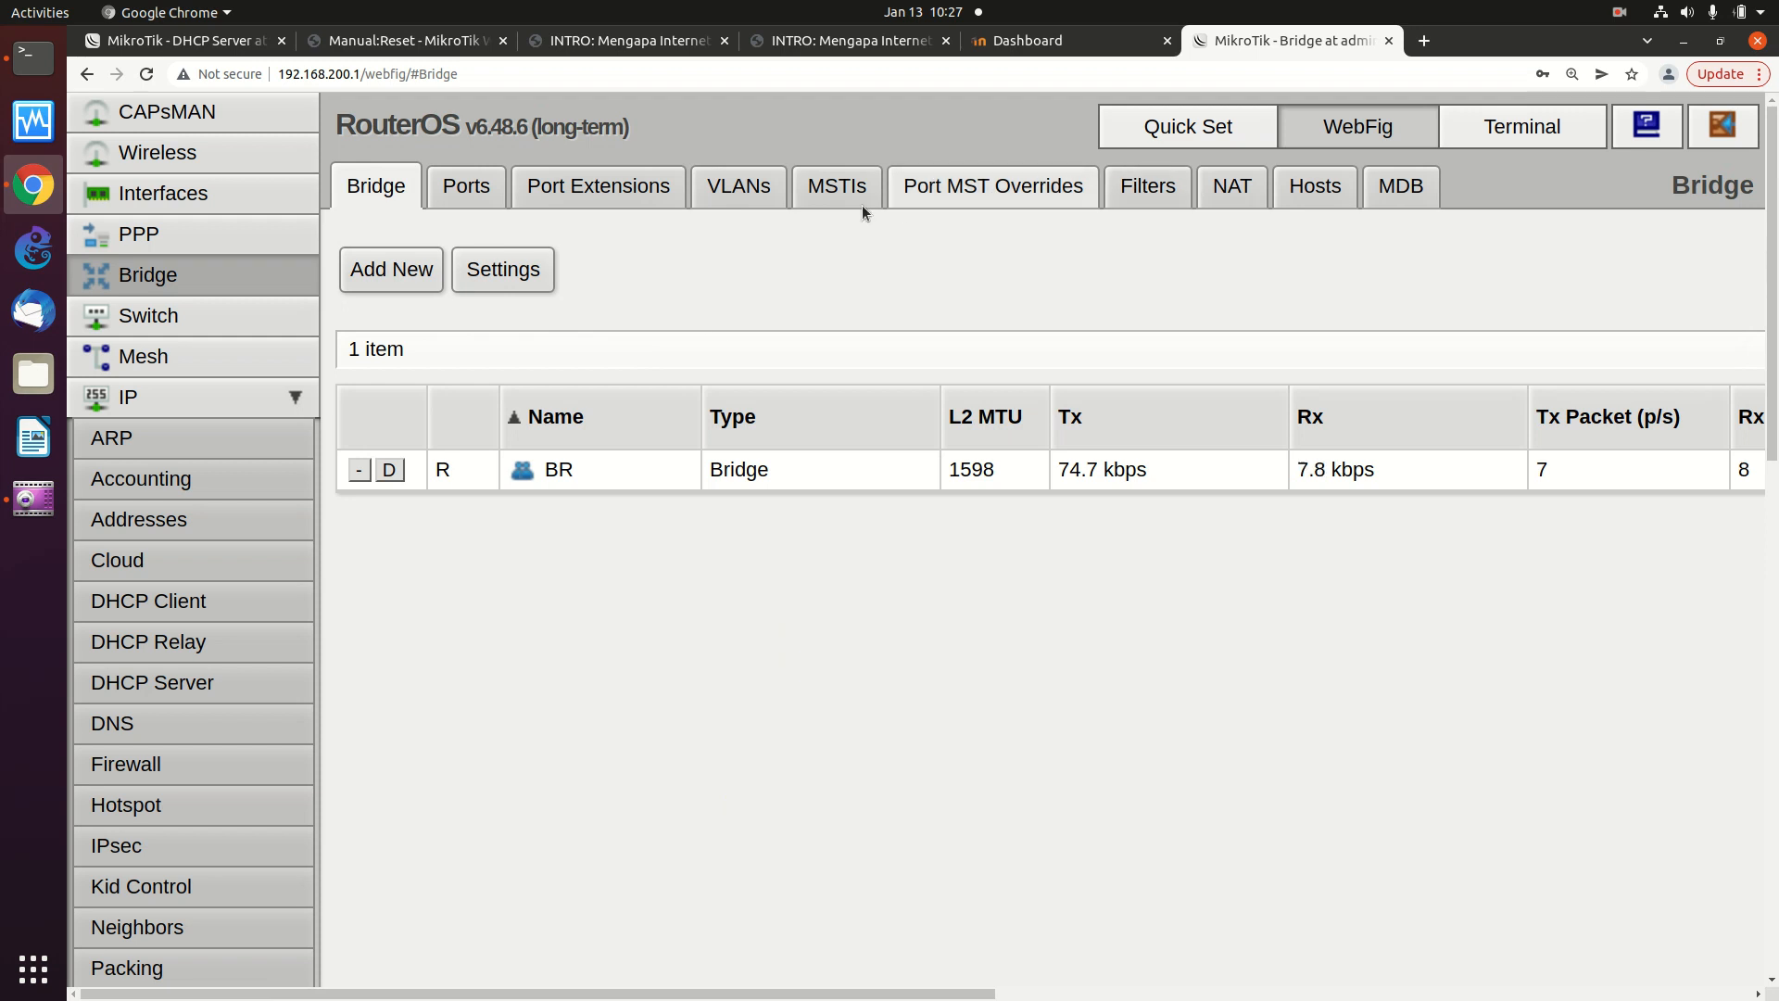
# - View bridge BR's member ports, then return to the DHCP Client lease list
pyautogui.click(468, 192)
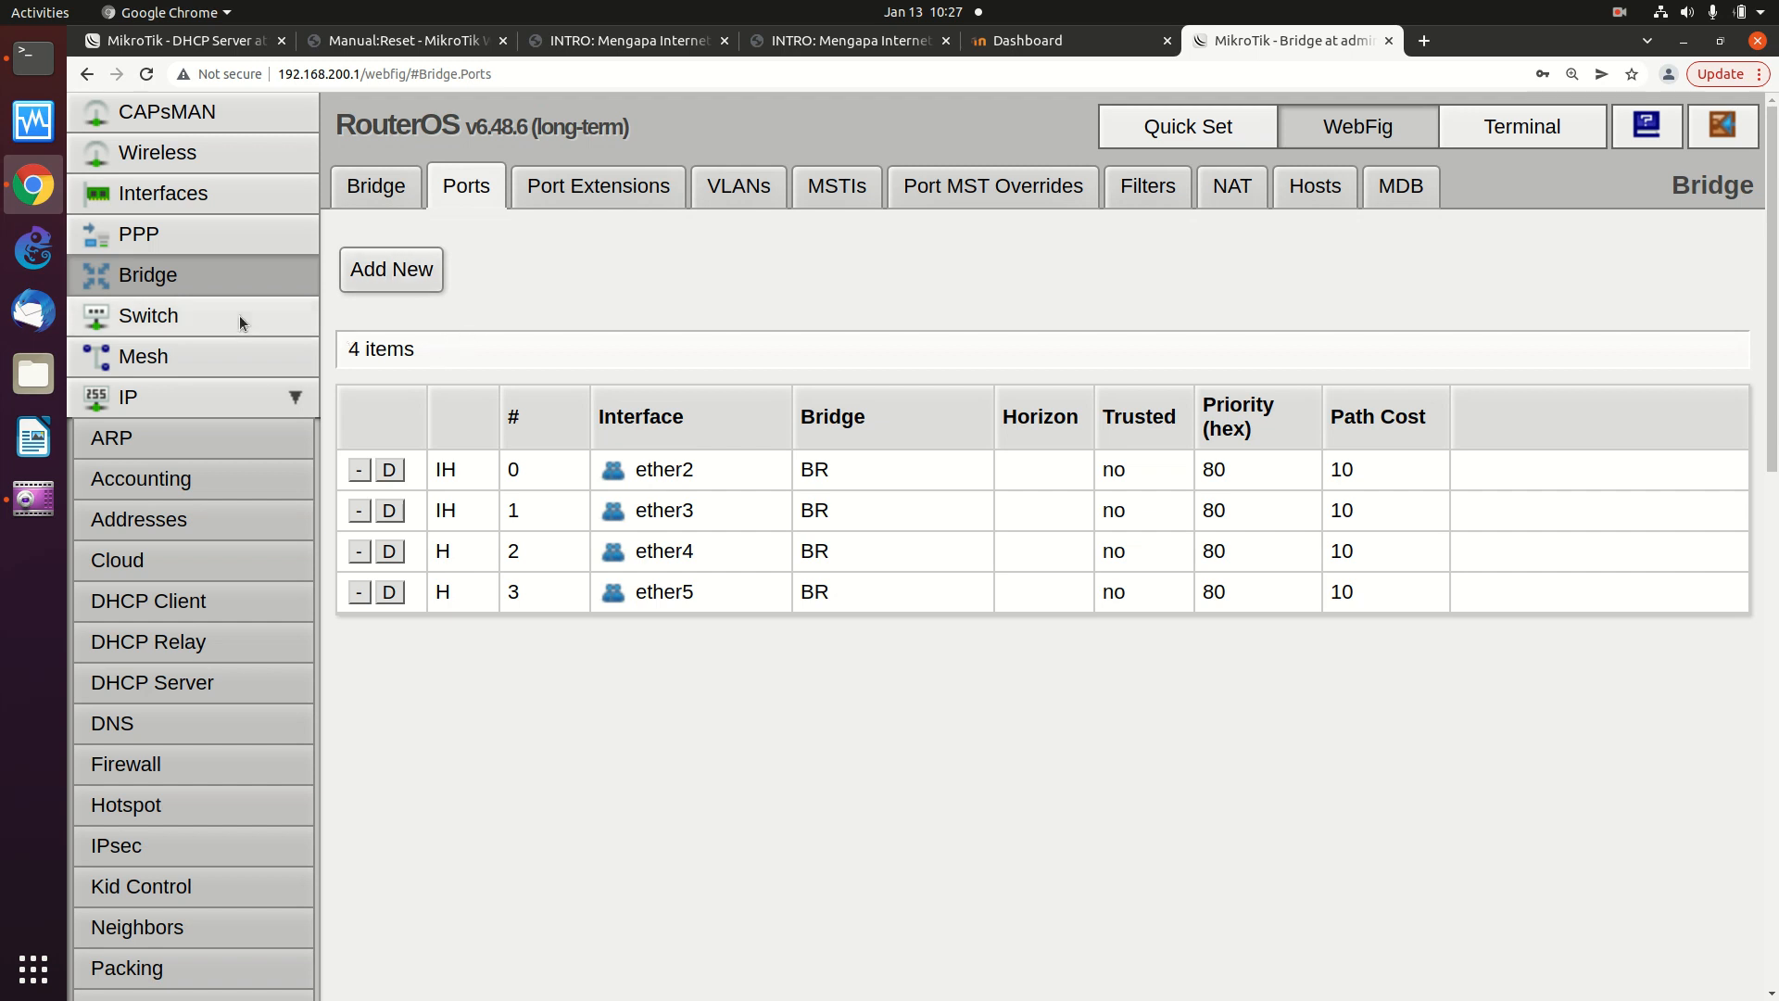
pyautogui.click(164, 619)
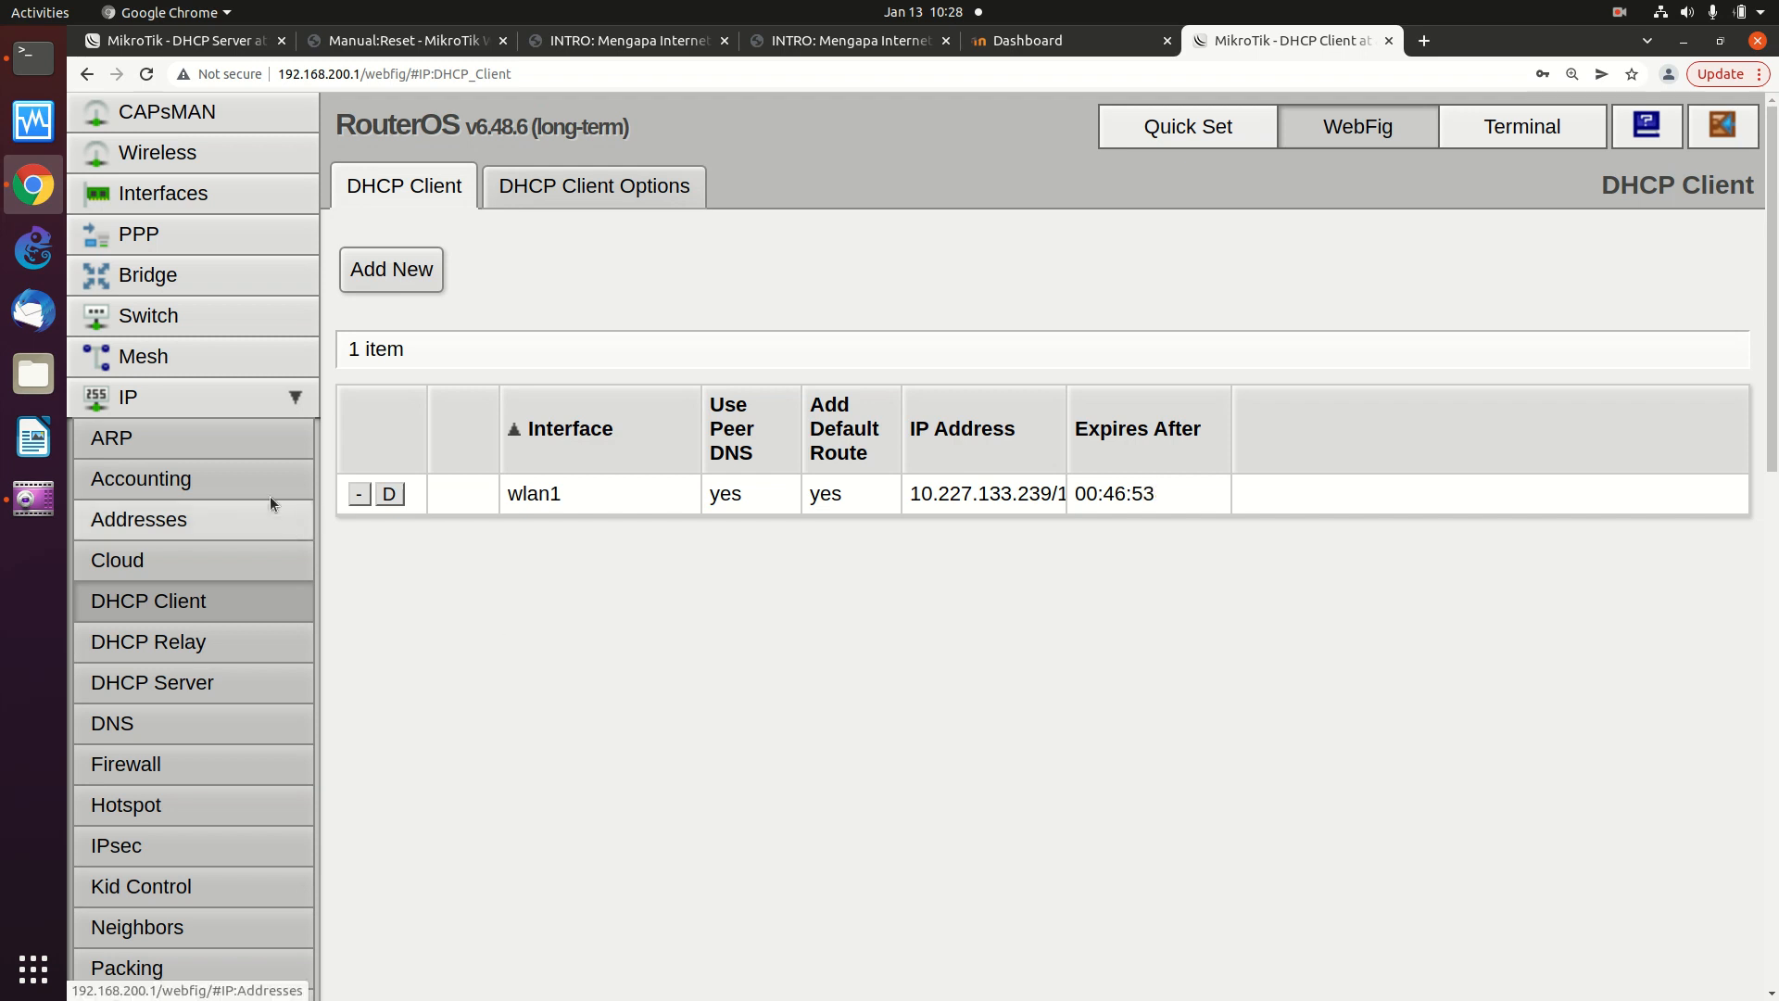
# - Show the IP > Firewall NAT list with the single srcnat masquerade rule
pyautogui.click(284, 399)
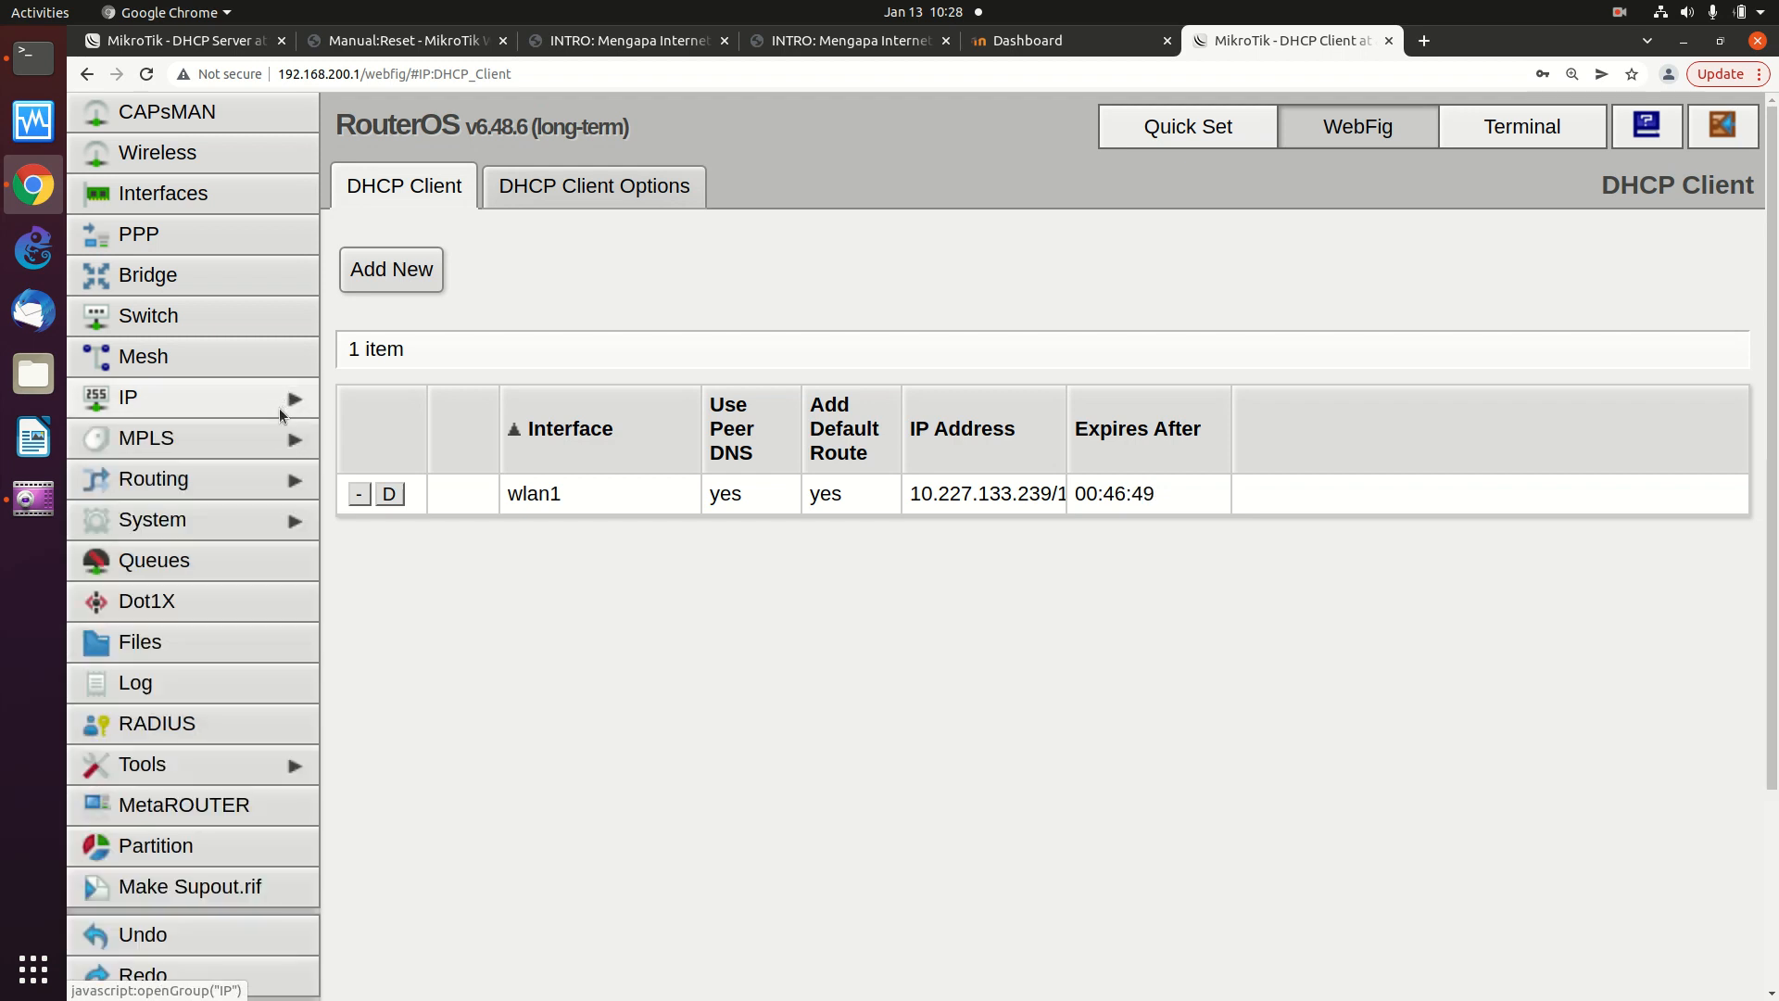
pyautogui.click(280, 408)
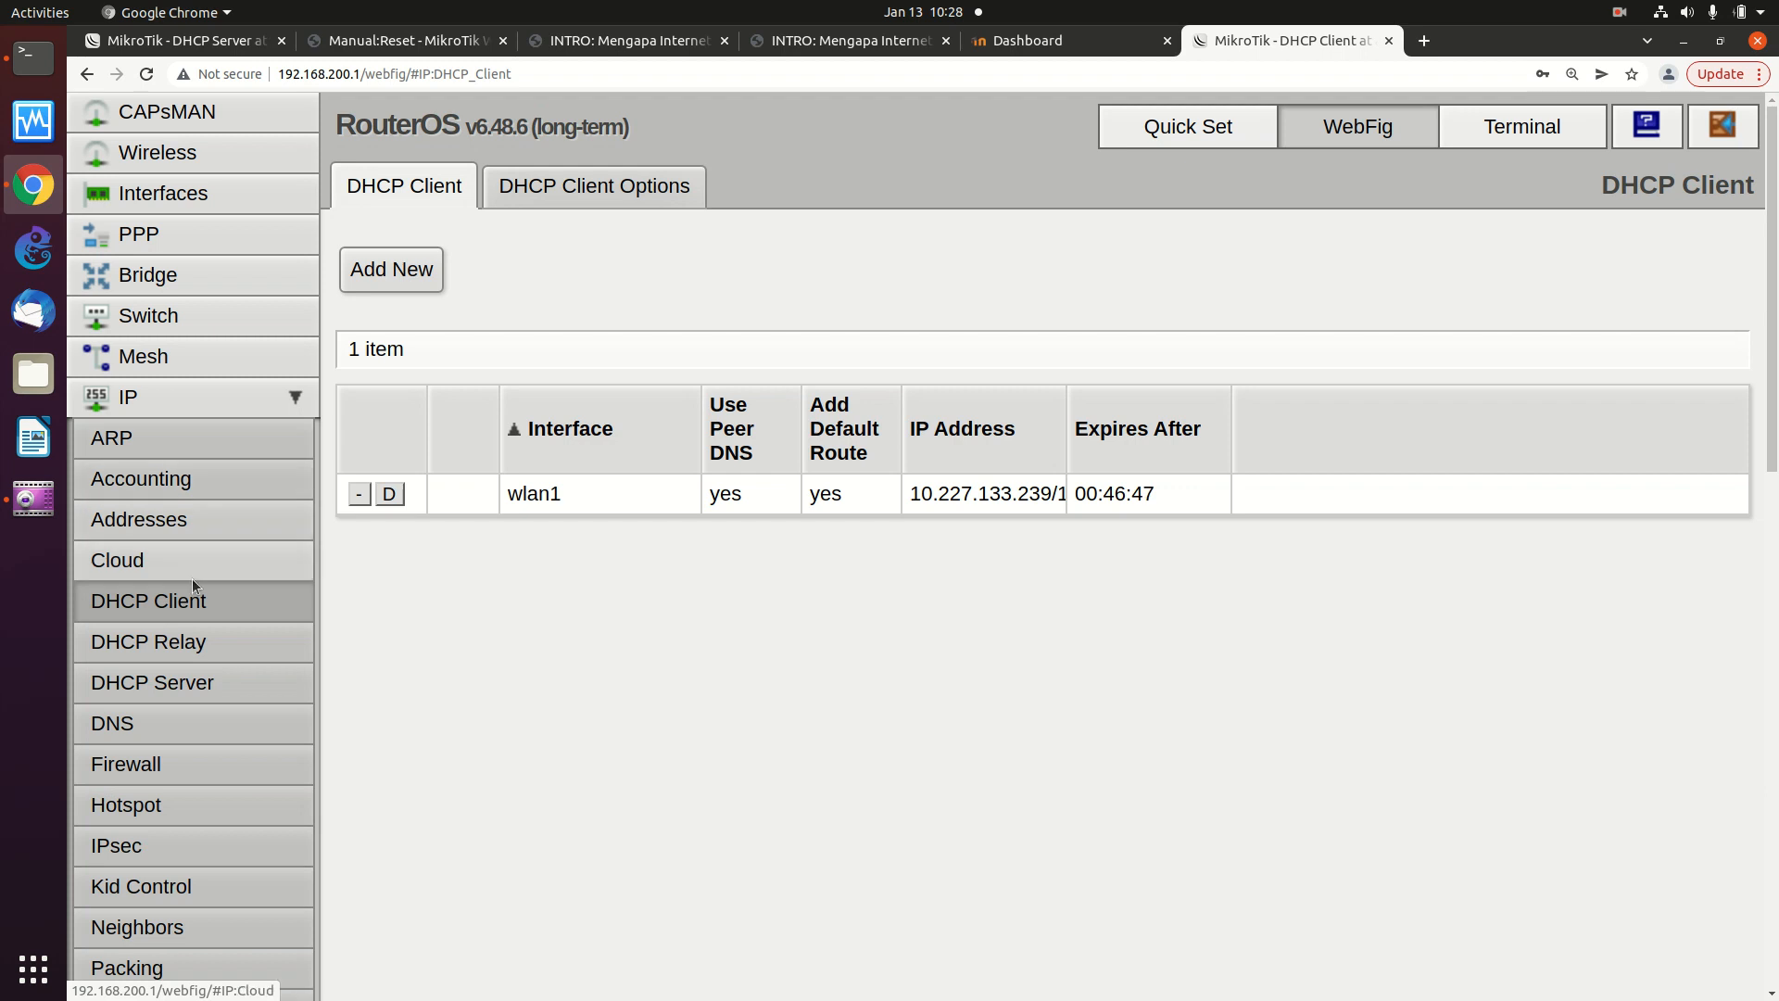
pyautogui.scroll(-3, 190, 639)
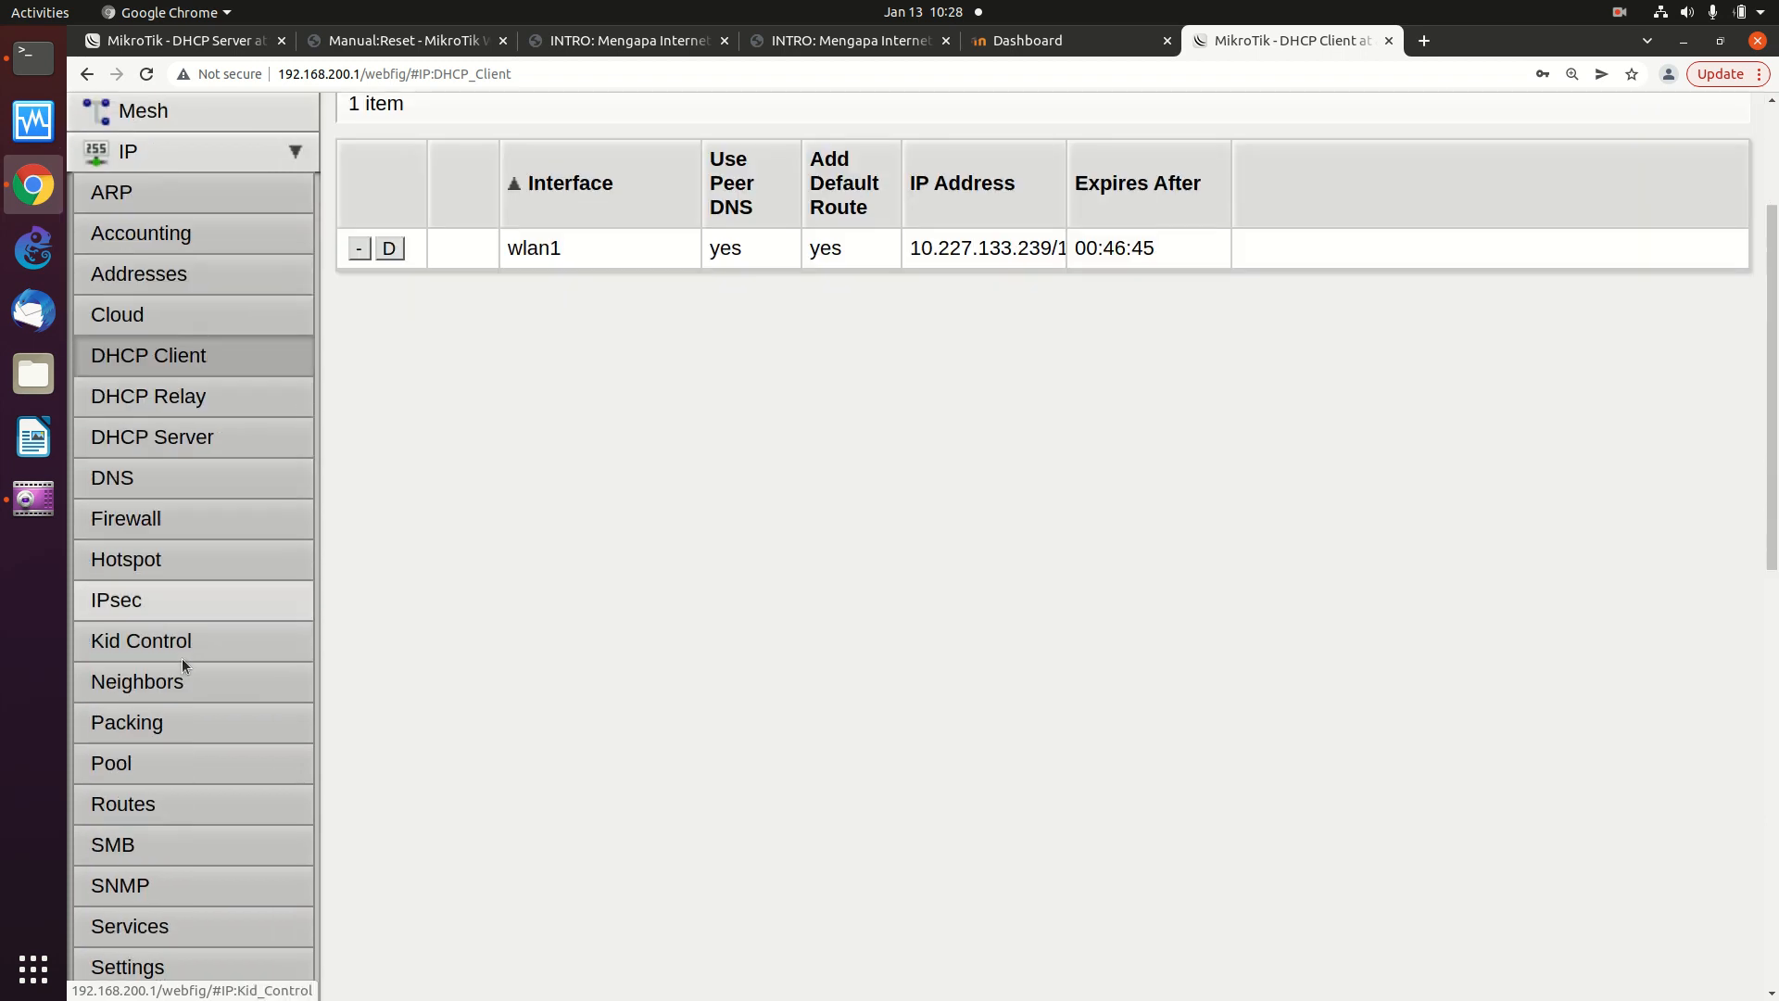
pyautogui.scroll(-1, 180, 668)
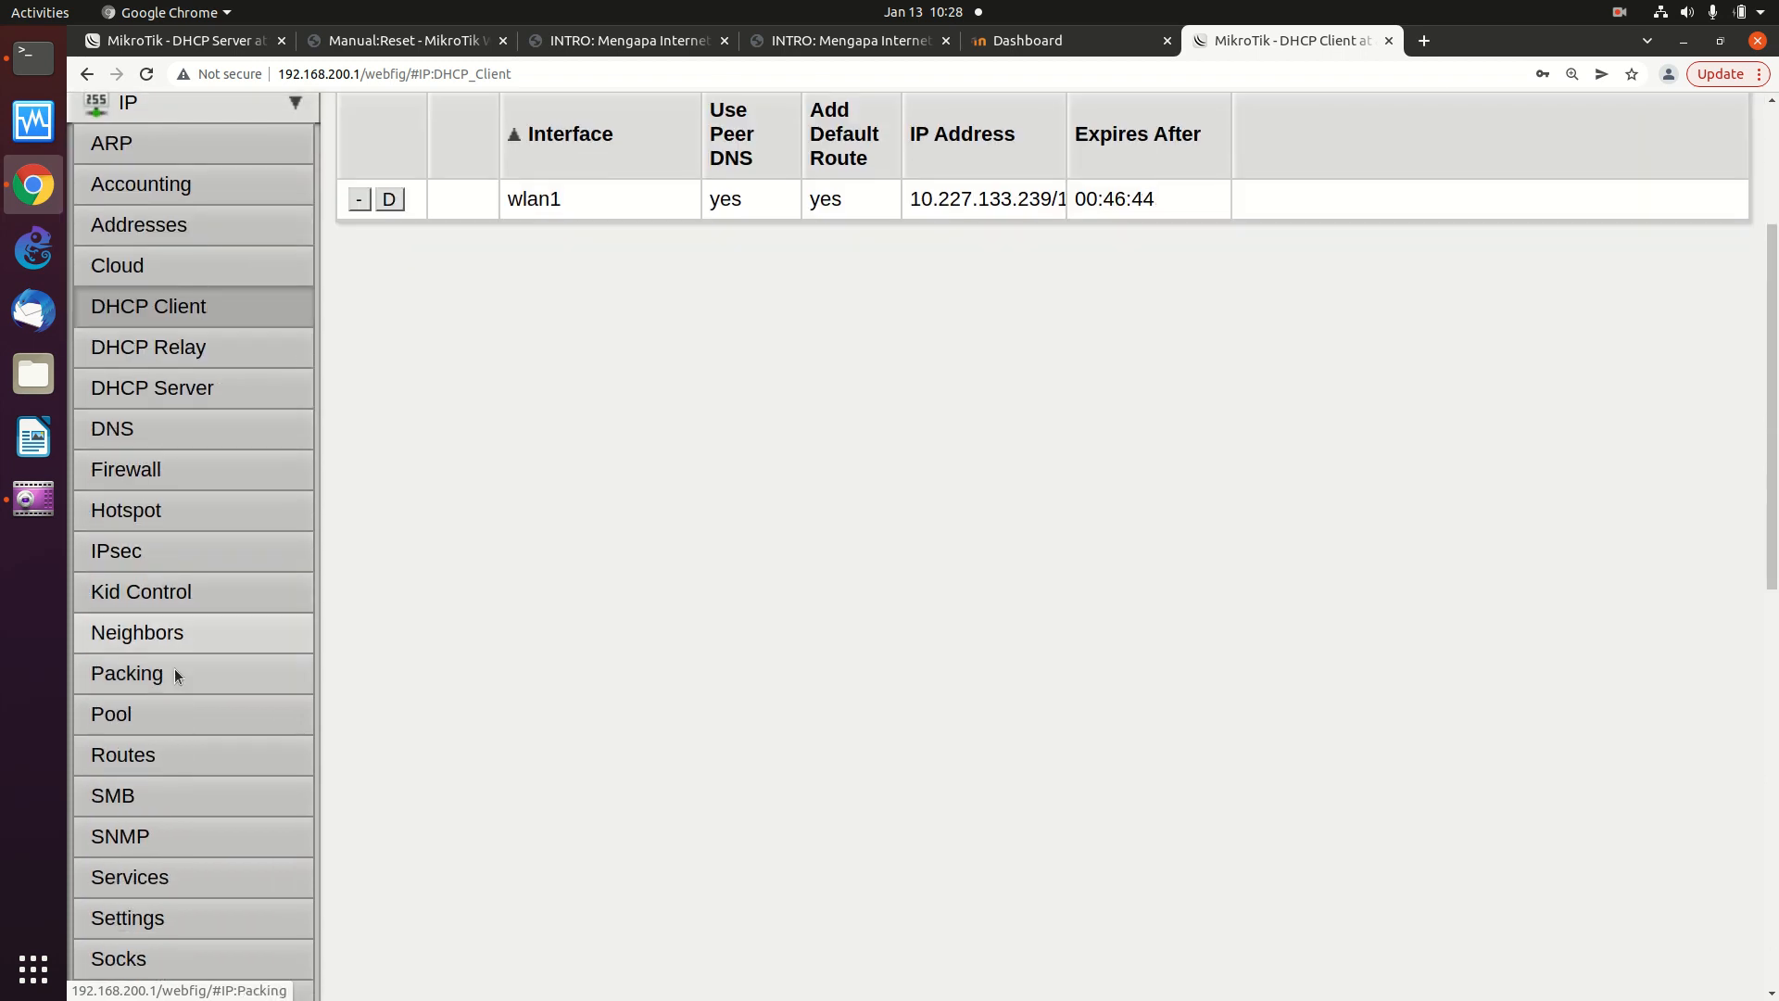
pyautogui.click(175, 481)
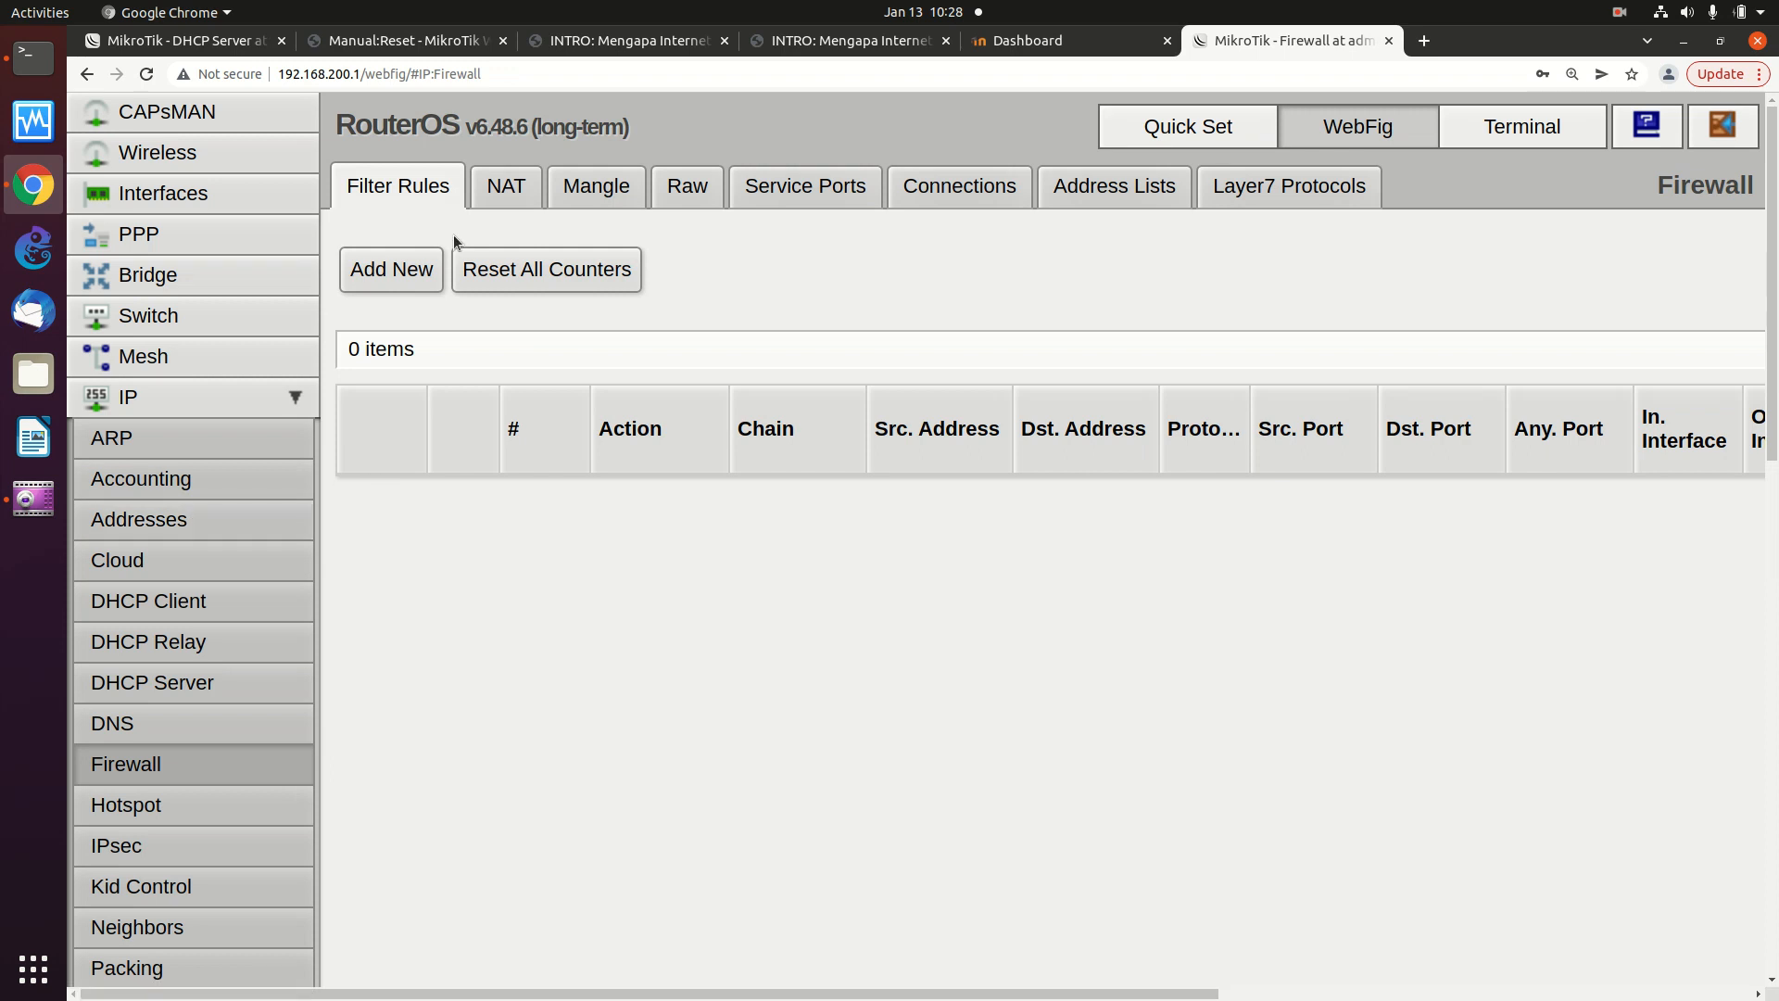
pyautogui.click(488, 195)
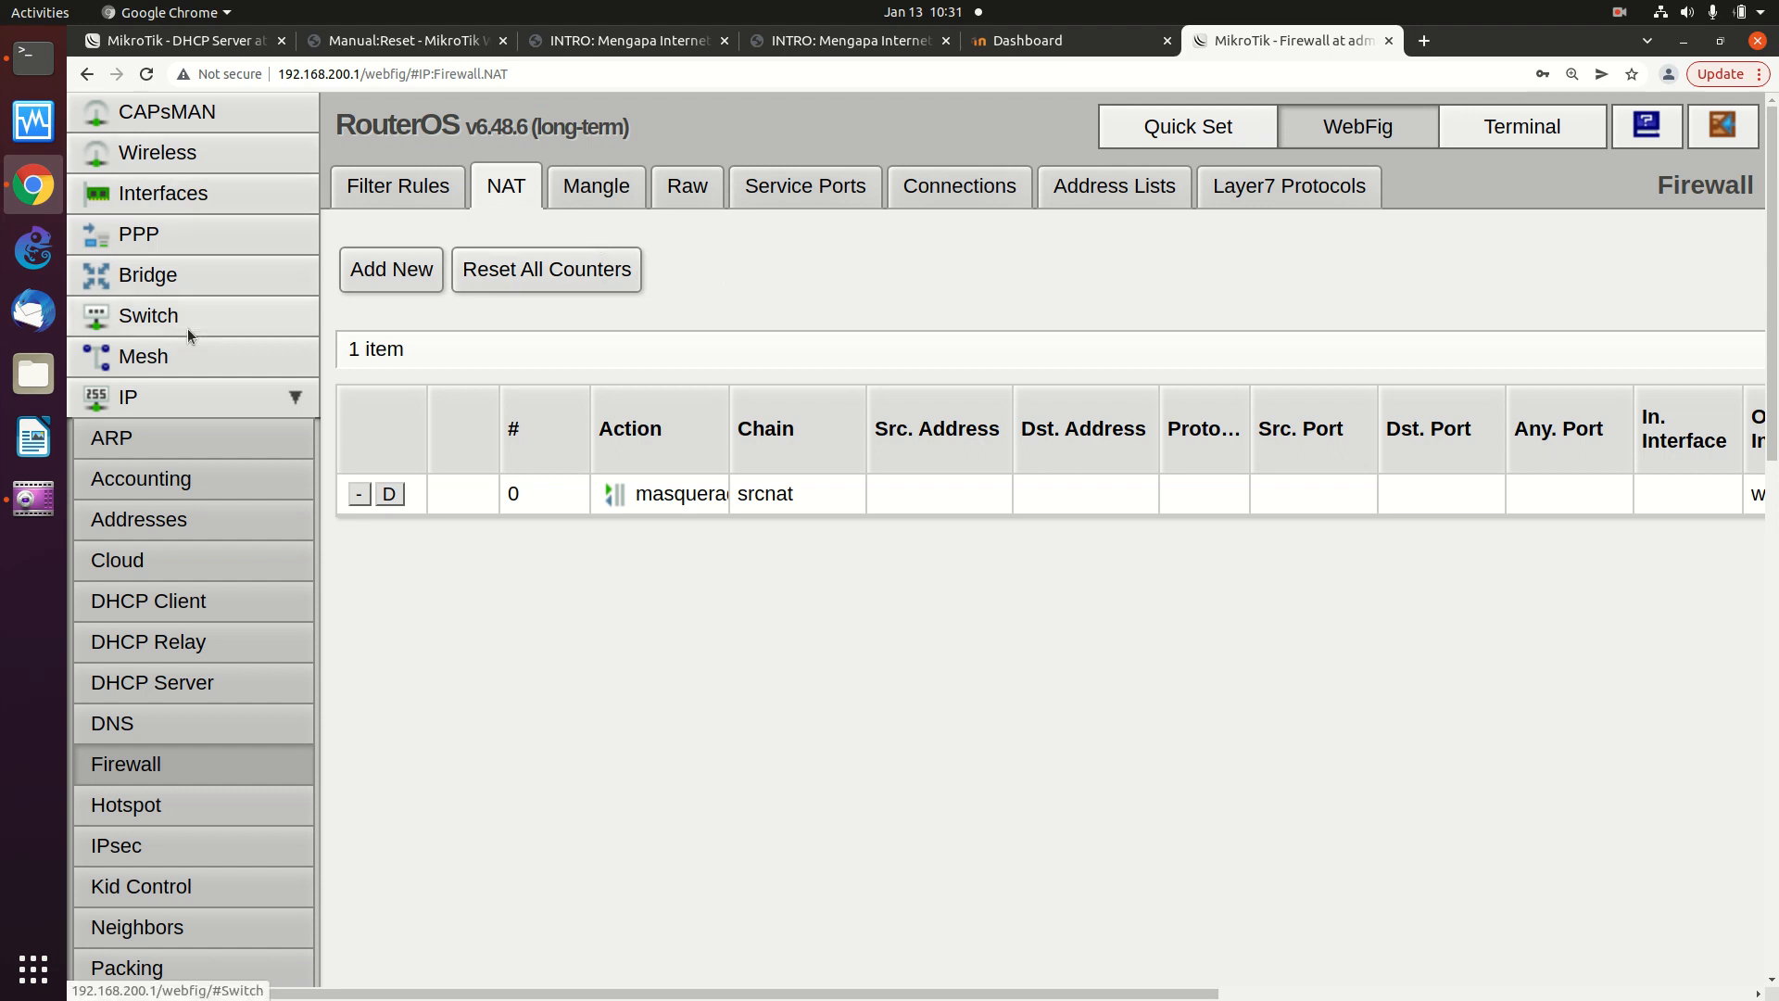
# - Read the DHCP Server leases 192.168.200.251 and 192.168.200.253, then switch to the terminal
pyautogui.click(212, 683)
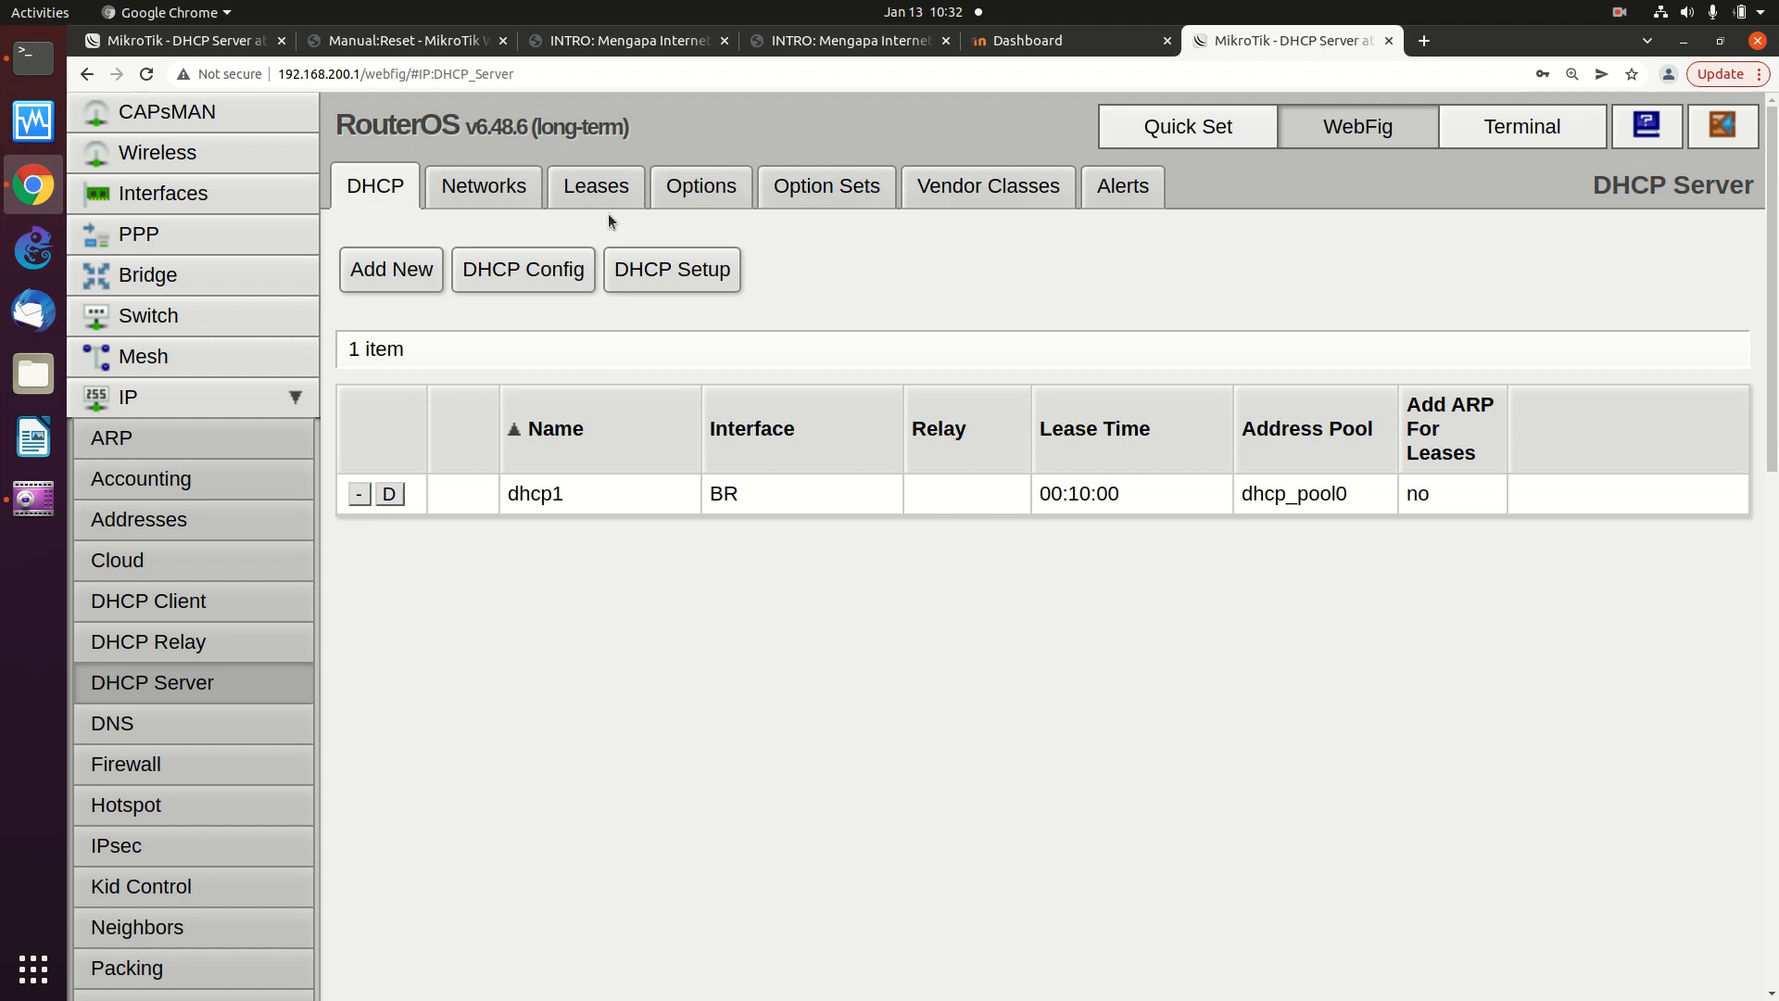
pyautogui.click(594, 188)
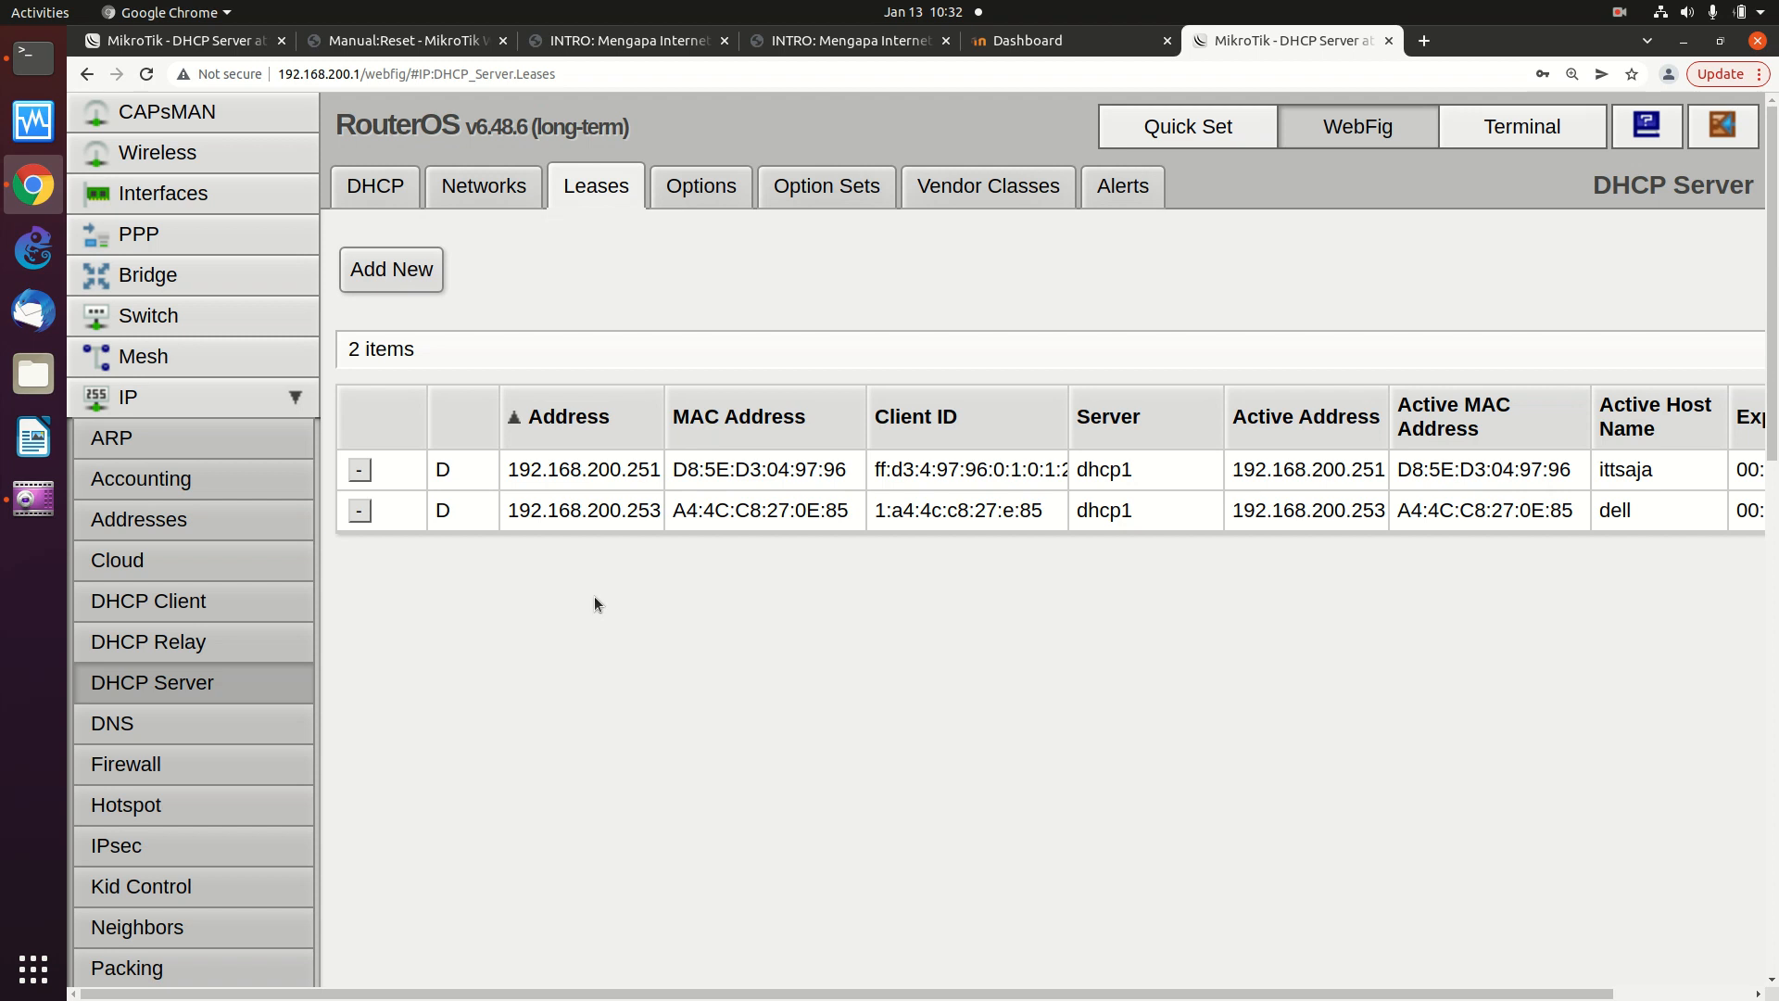
pyautogui.click(34, 63)
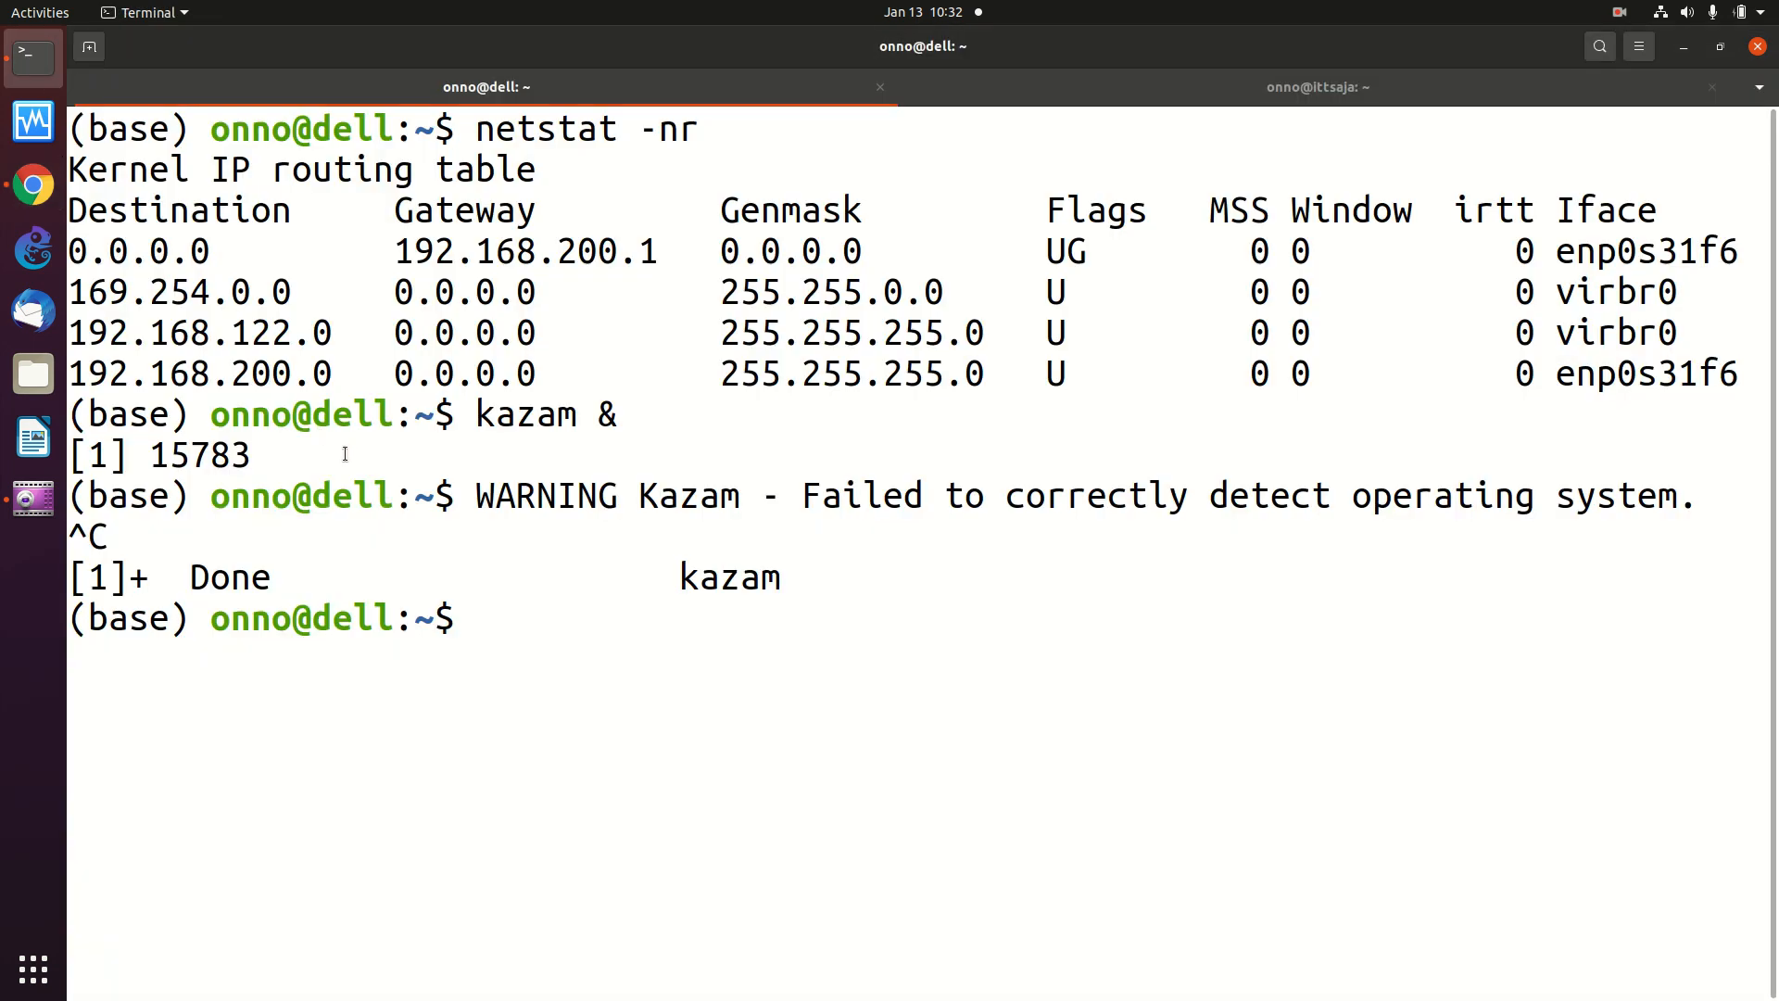
# - SSH into the server at 192.168.200.251, trust its host key, and log in after a password retry
pyautogui.write('ssh onno ')
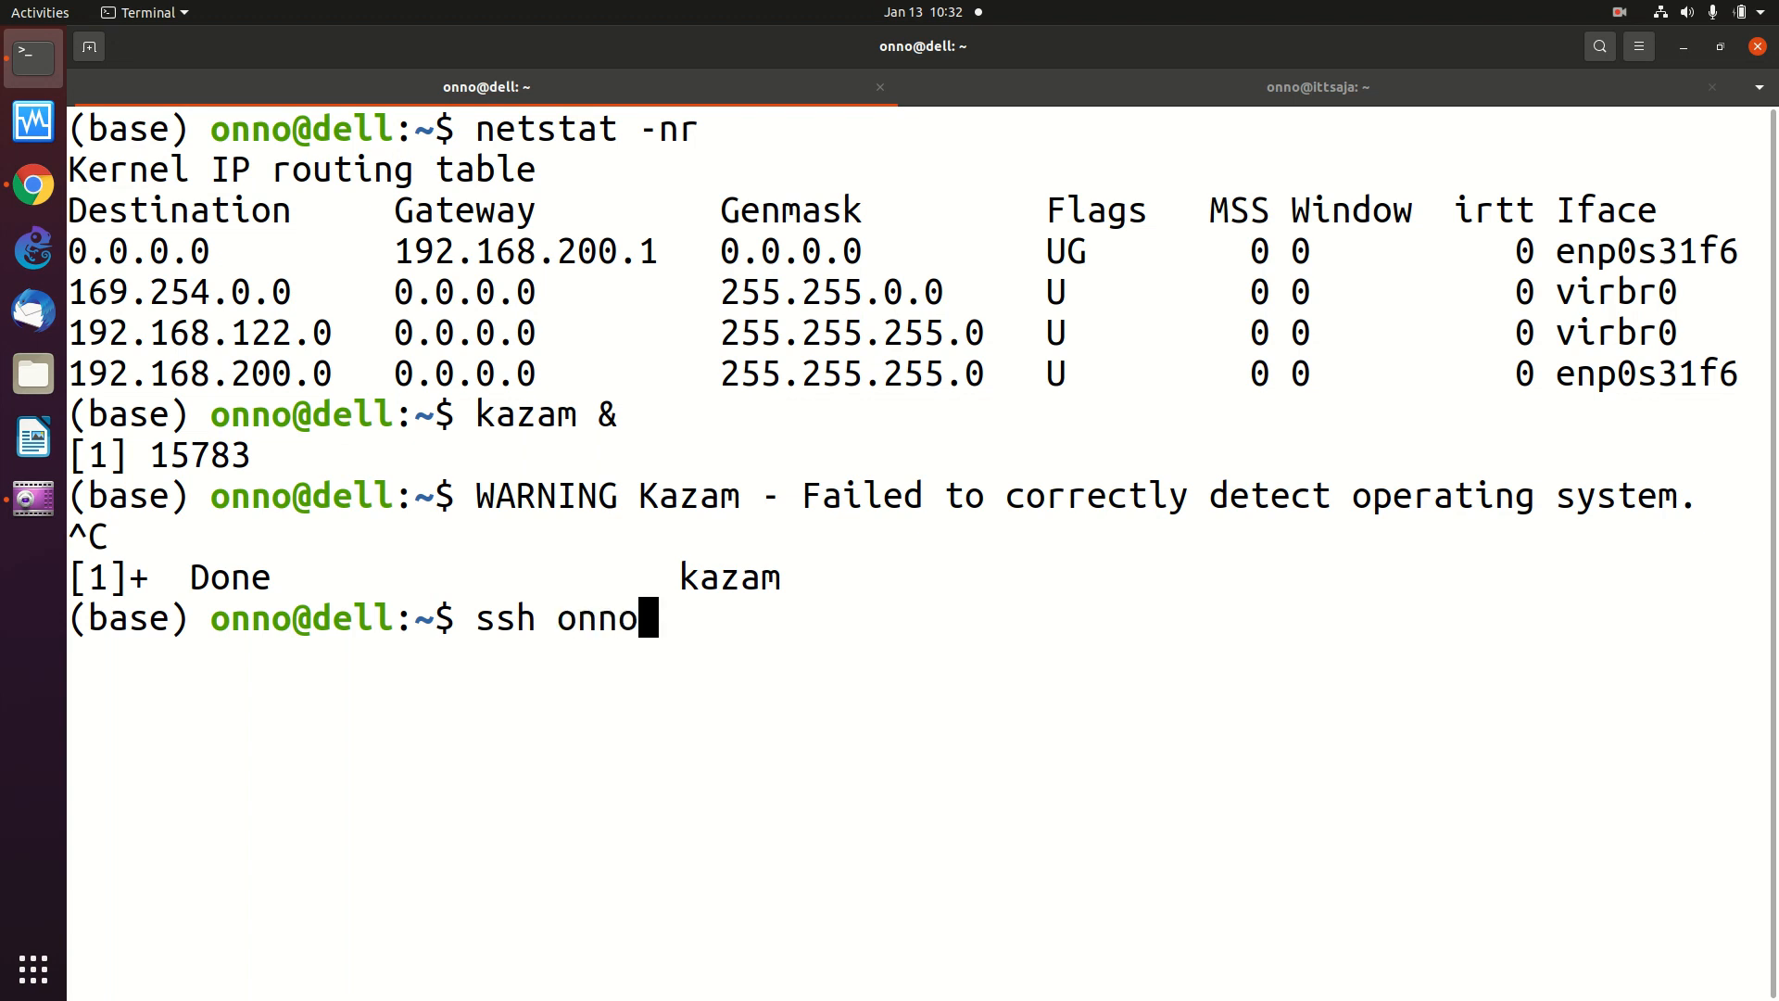
pyautogui.write('@')
pyautogui.press('BackSpace')
pyautogui.press('BackSpace')
pyautogui.press('BackSpace')
pyautogui.write('o@192.168')
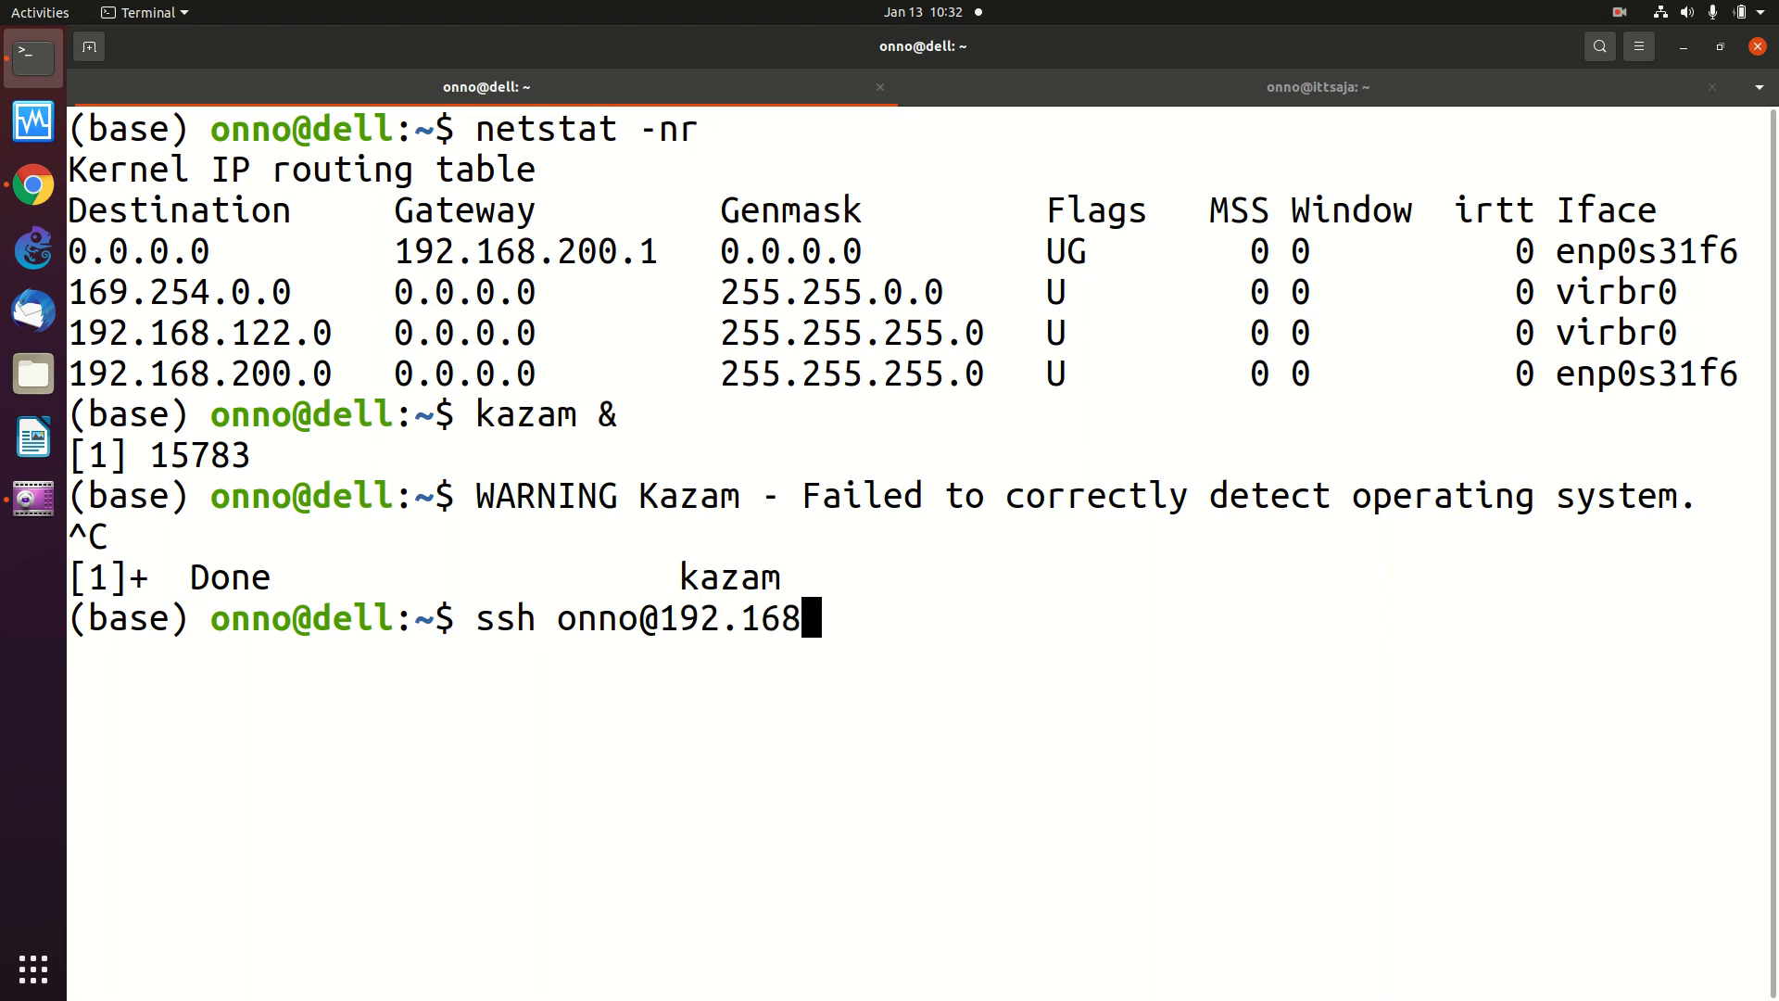
pyautogui.write('.200.251')
pyautogui.press('Return')
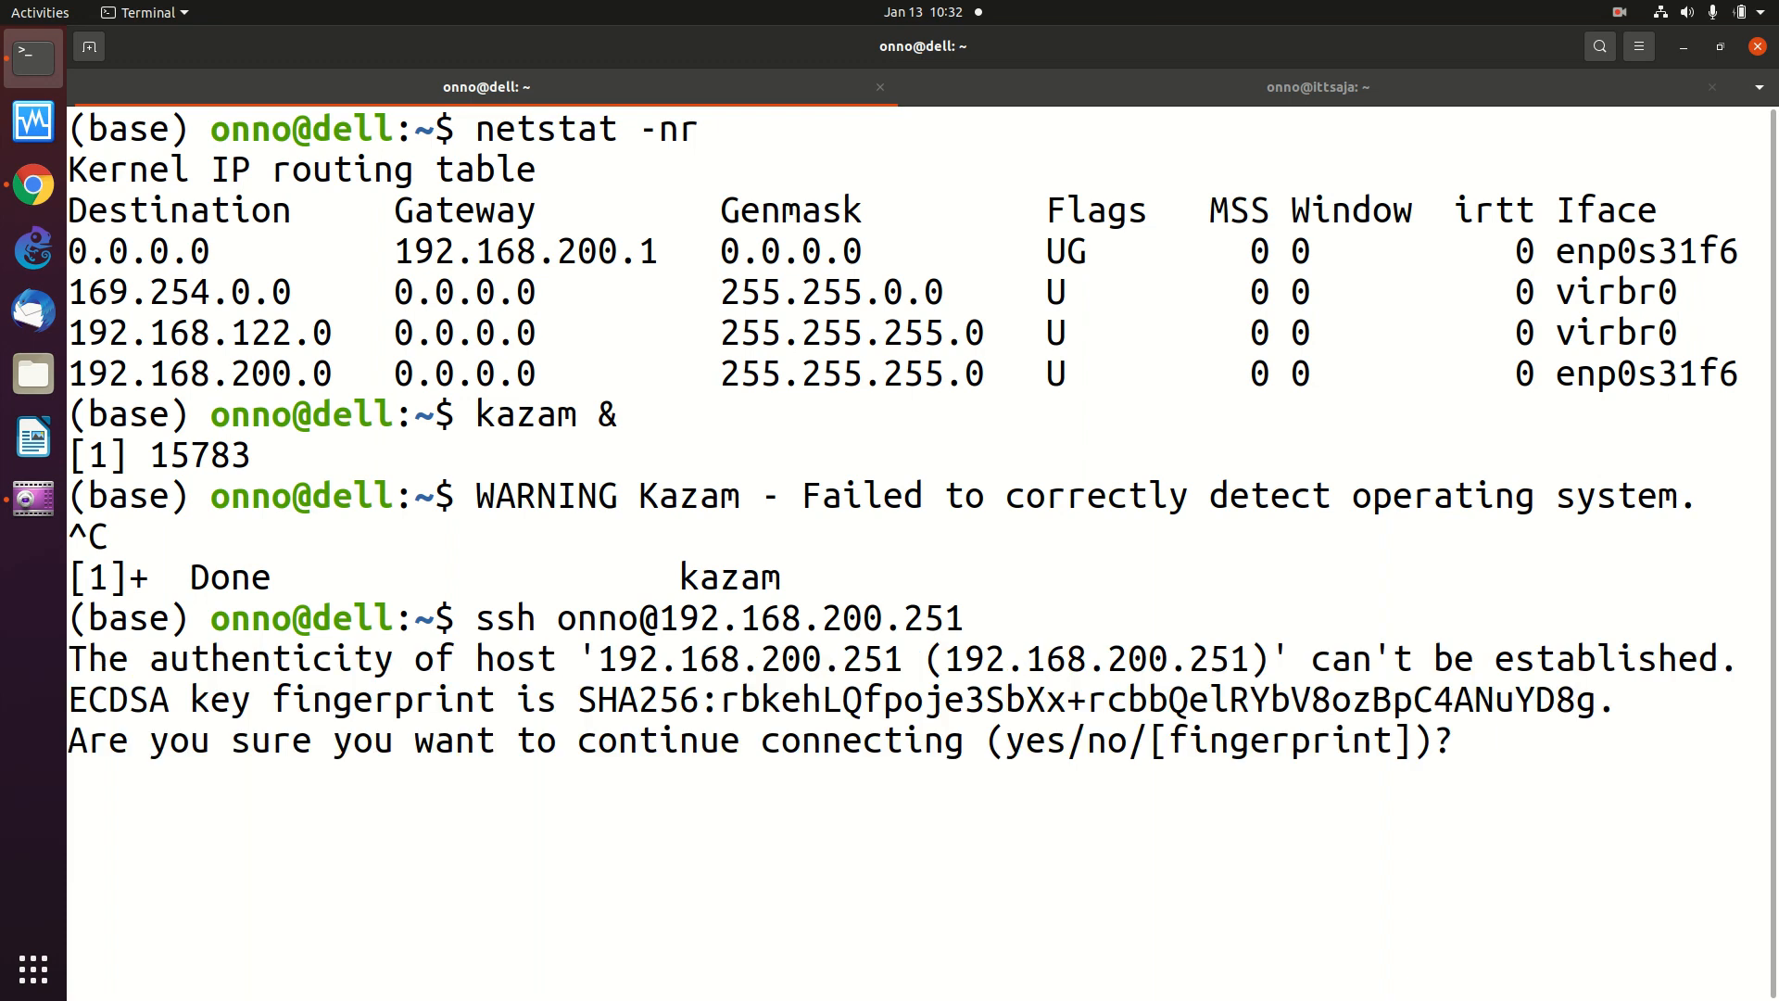
pyautogui.write('y')
pyautogui.press('Return')
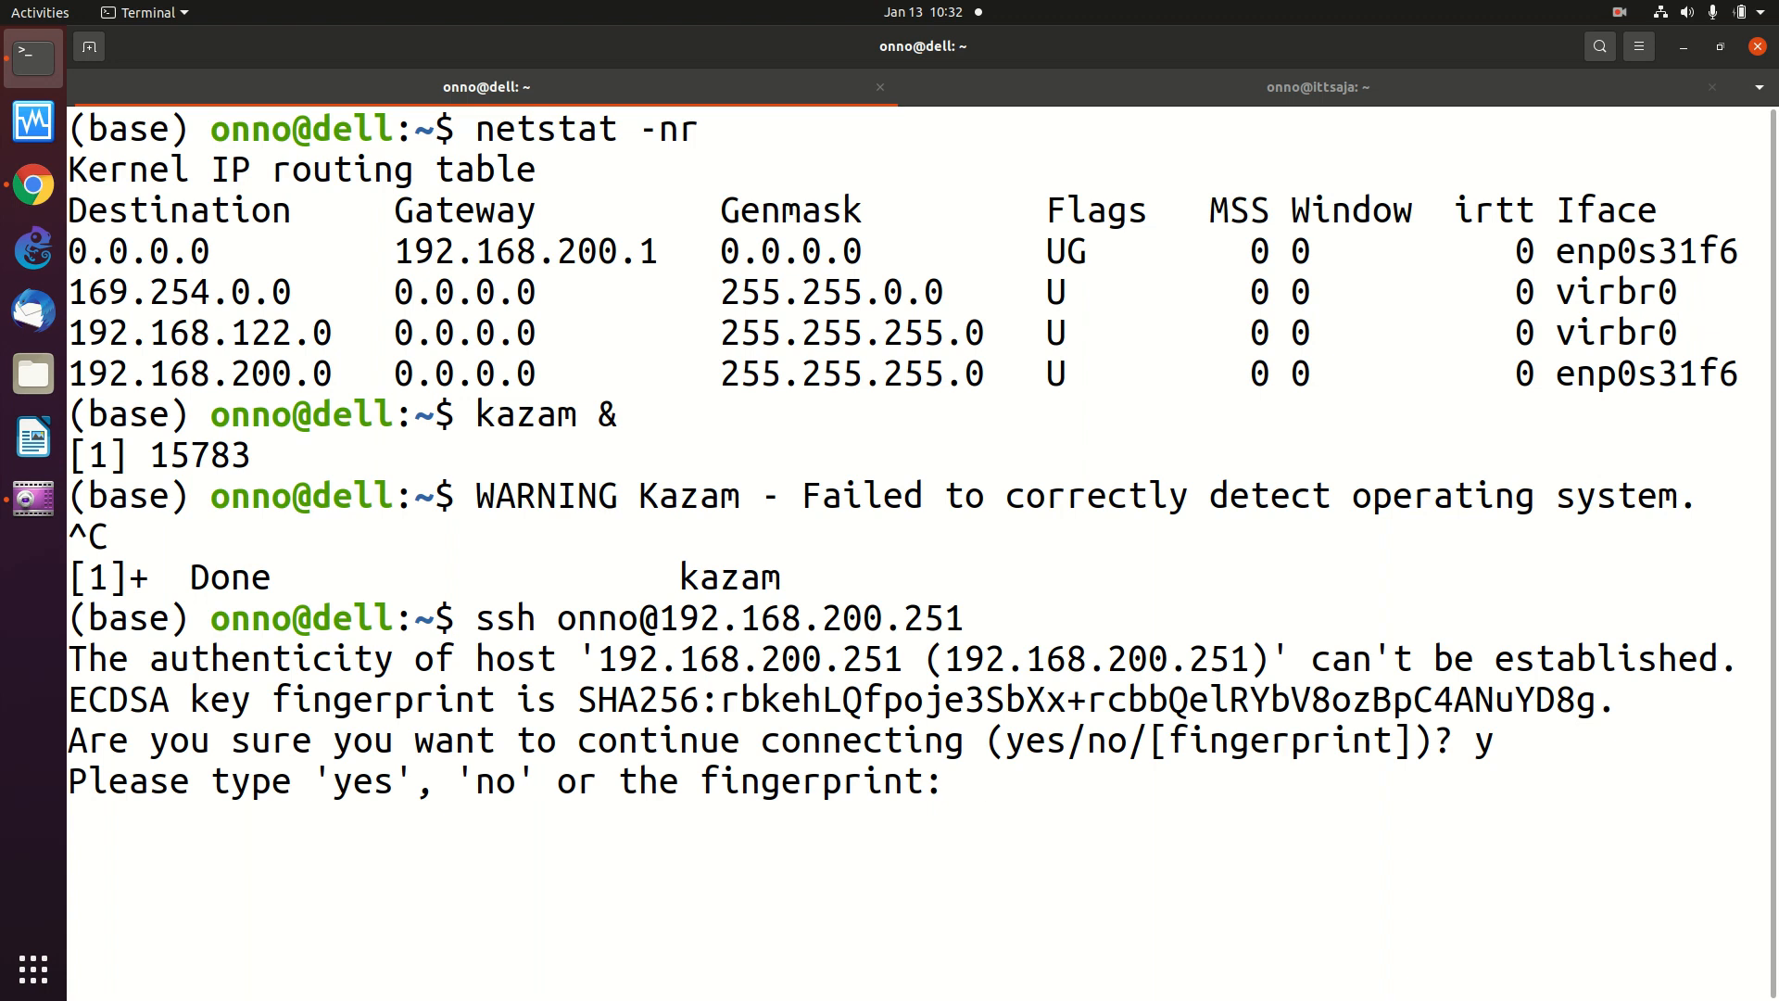
pyautogui.write('yes')
pyautogui.press('Return')
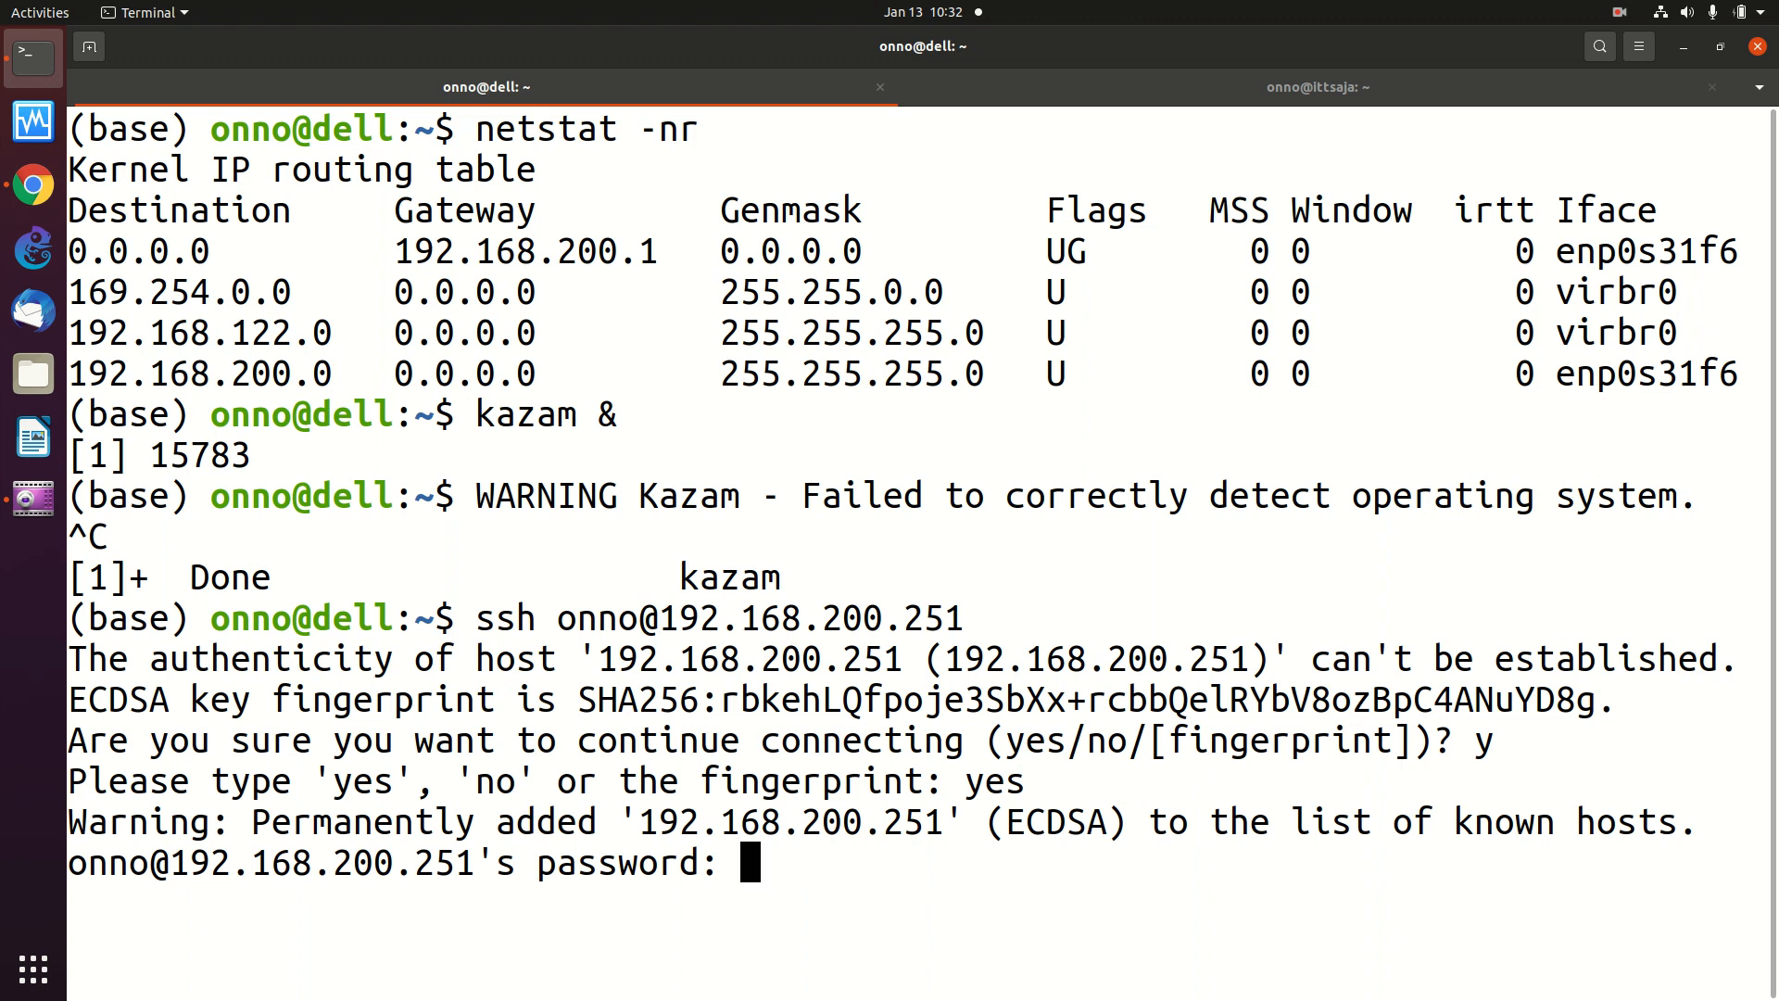
pyautogui.press('Return')
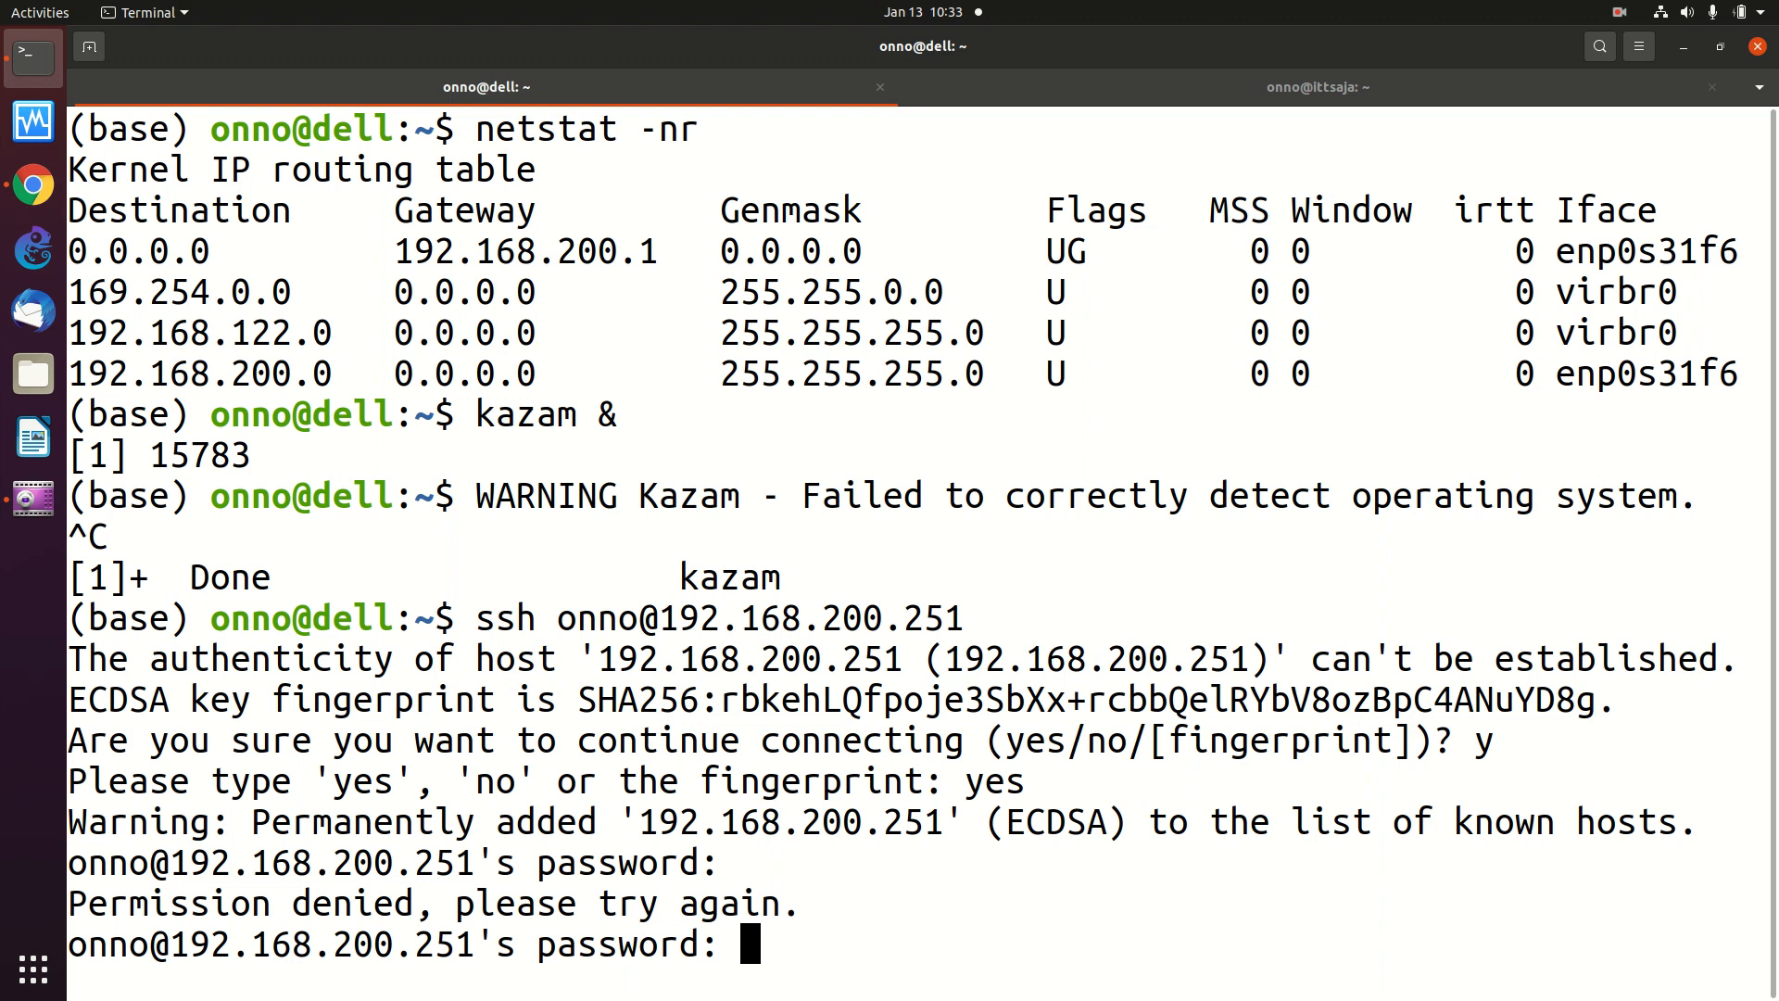
pyautogui.press('Return')
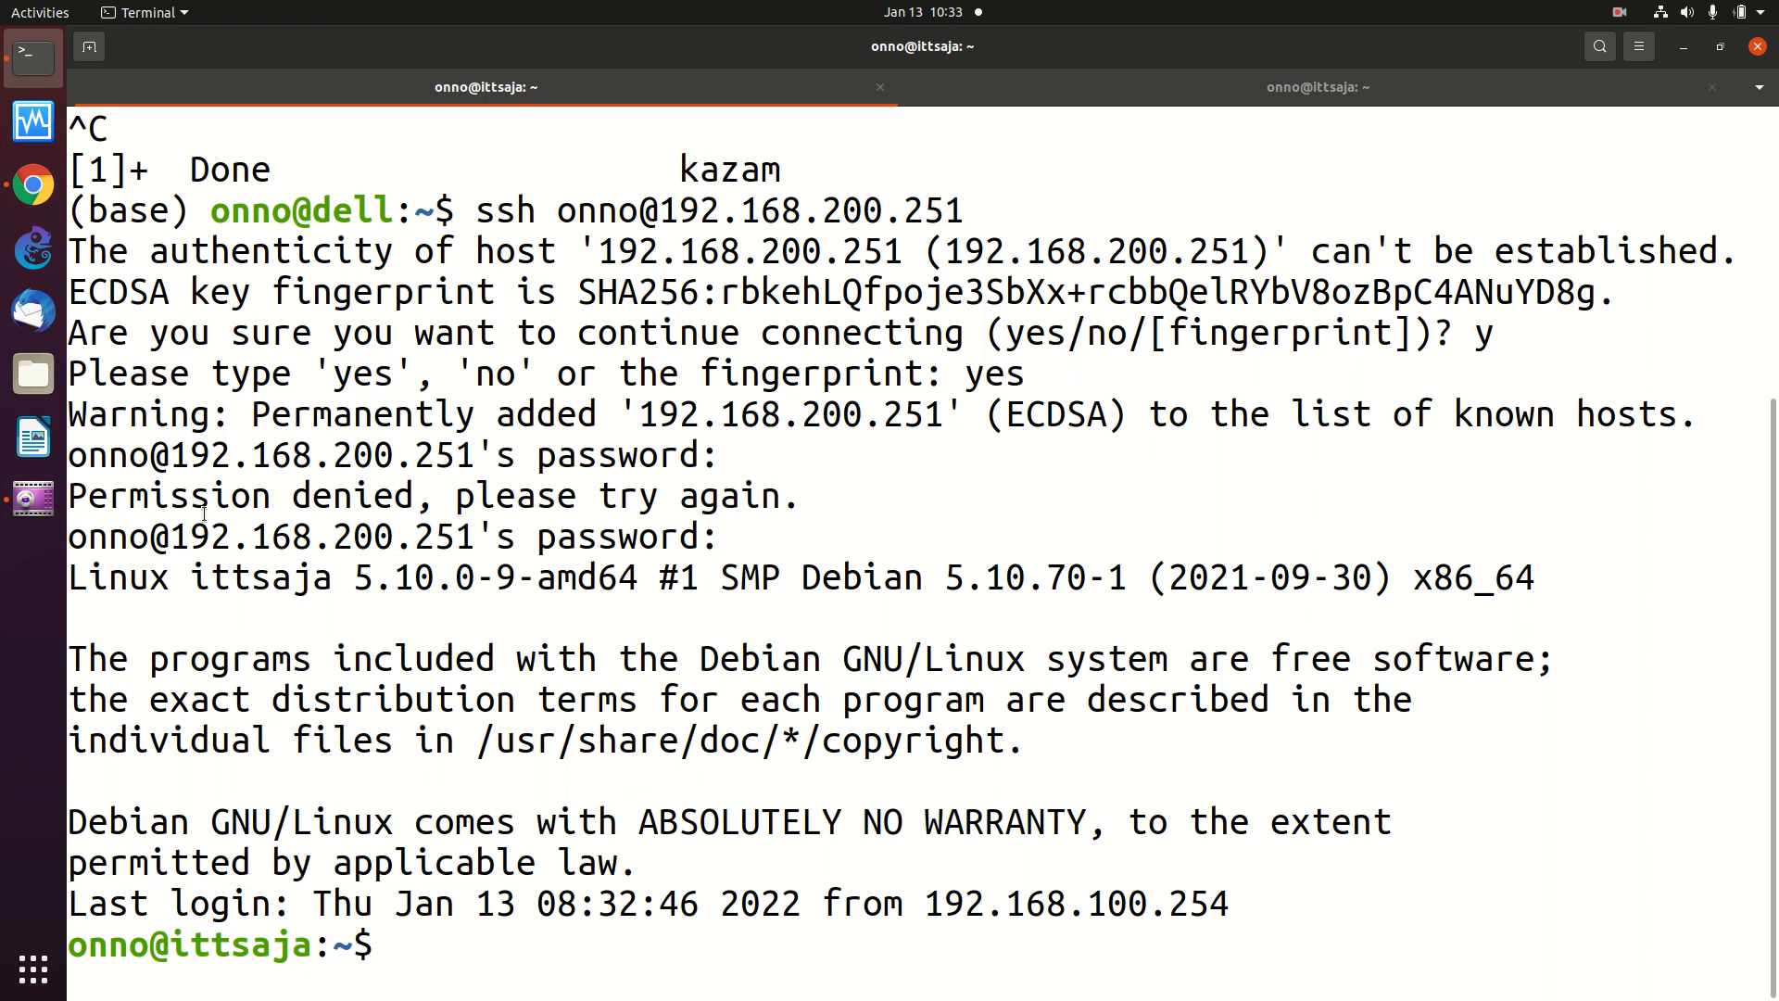
# - Become root on the server with sudo su
pyautogui.write('sudo su')
pyautogui.press('Return')
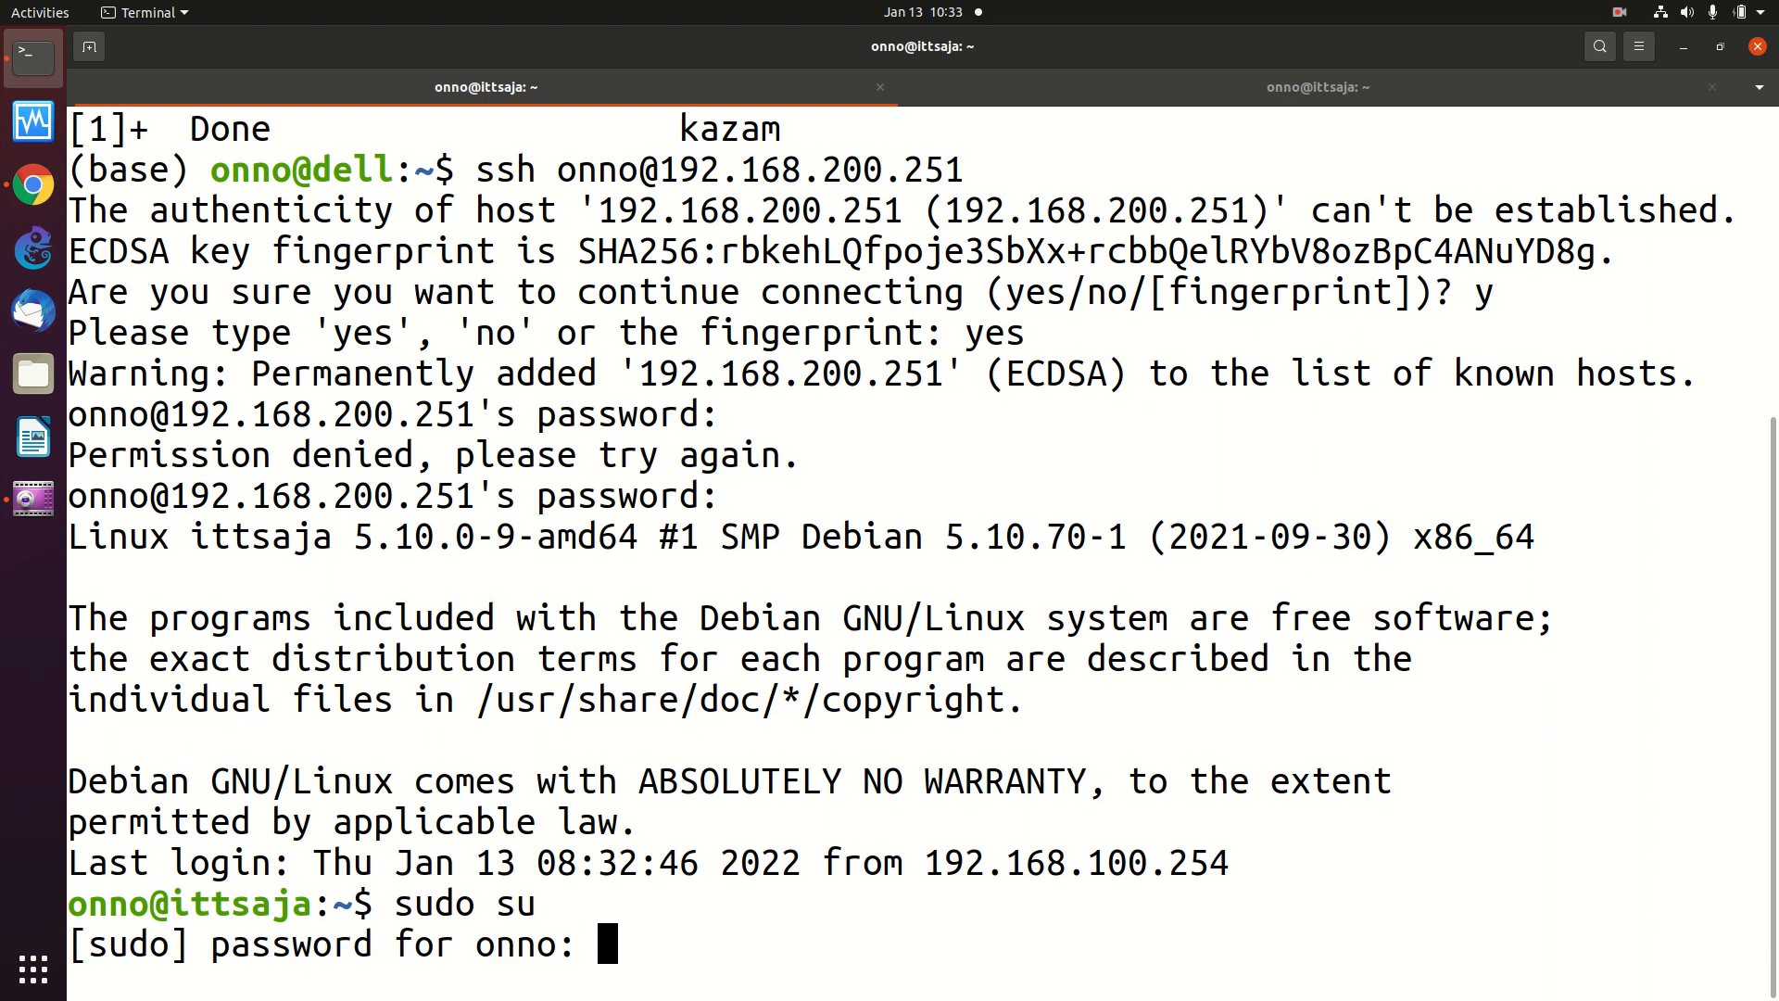
pyautogui.press('Return')
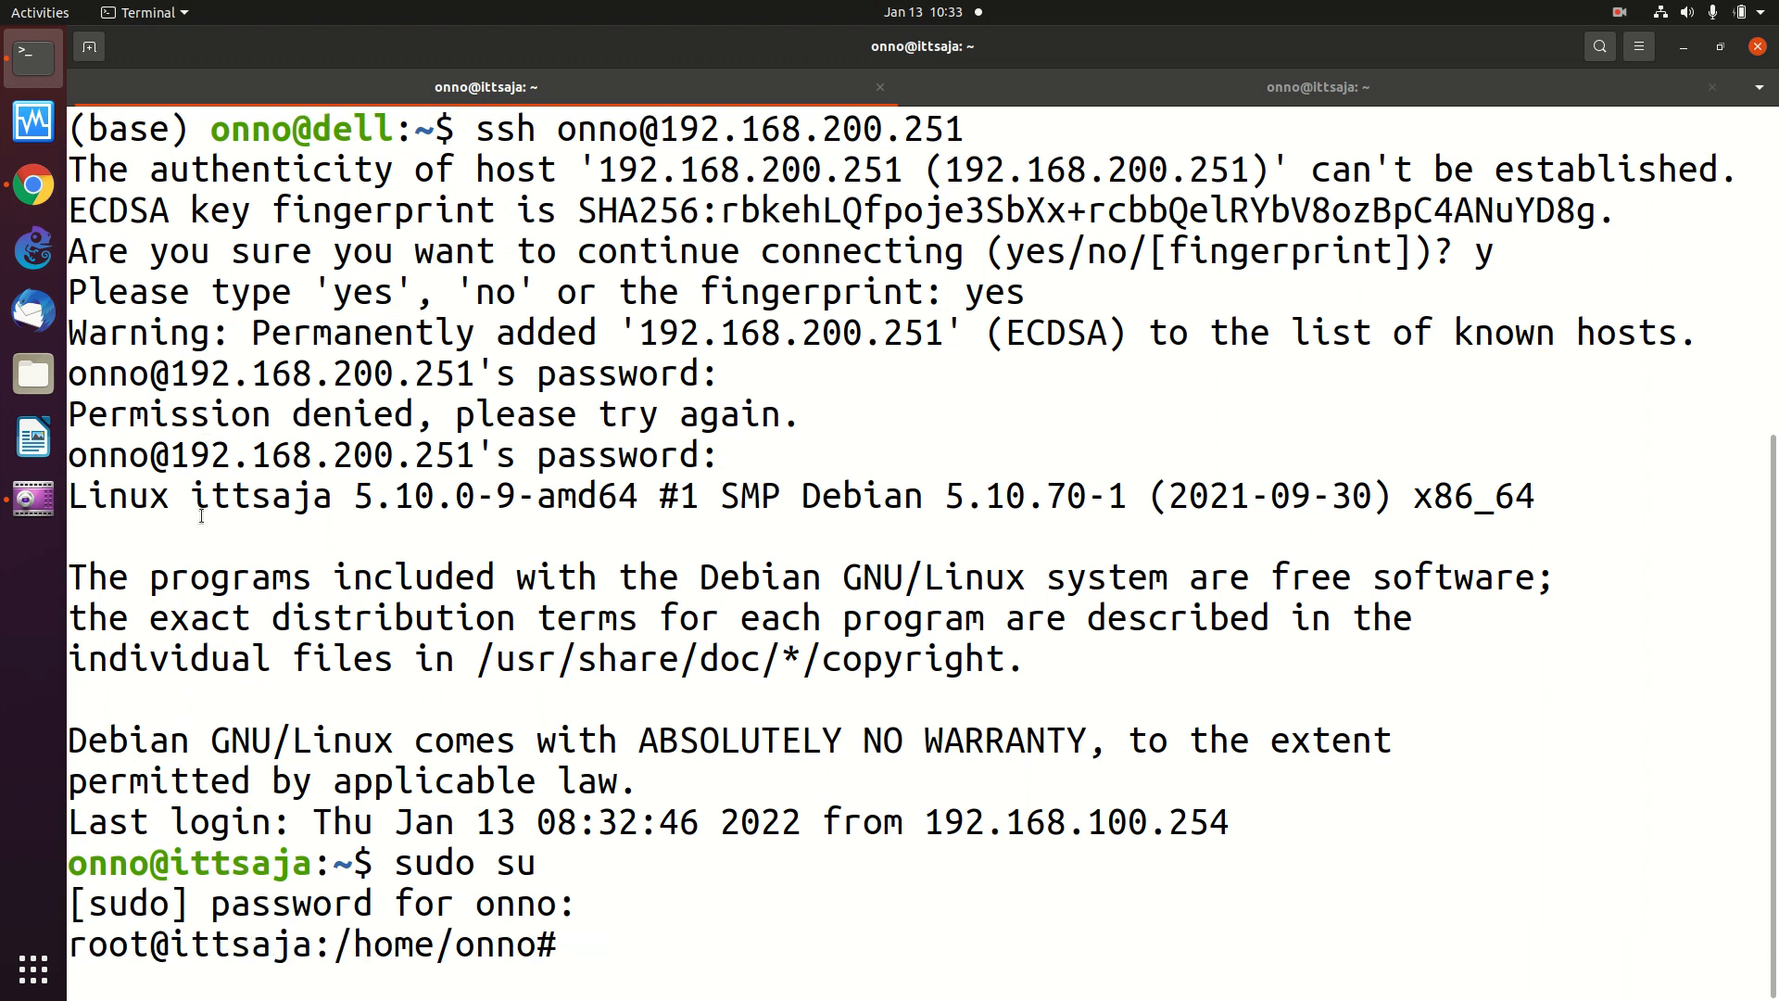
# - Change into /var/www/html/moodle and enter the nano config.php command
pyautogui.write('cd /v')
pyautogui.write('ar/www')
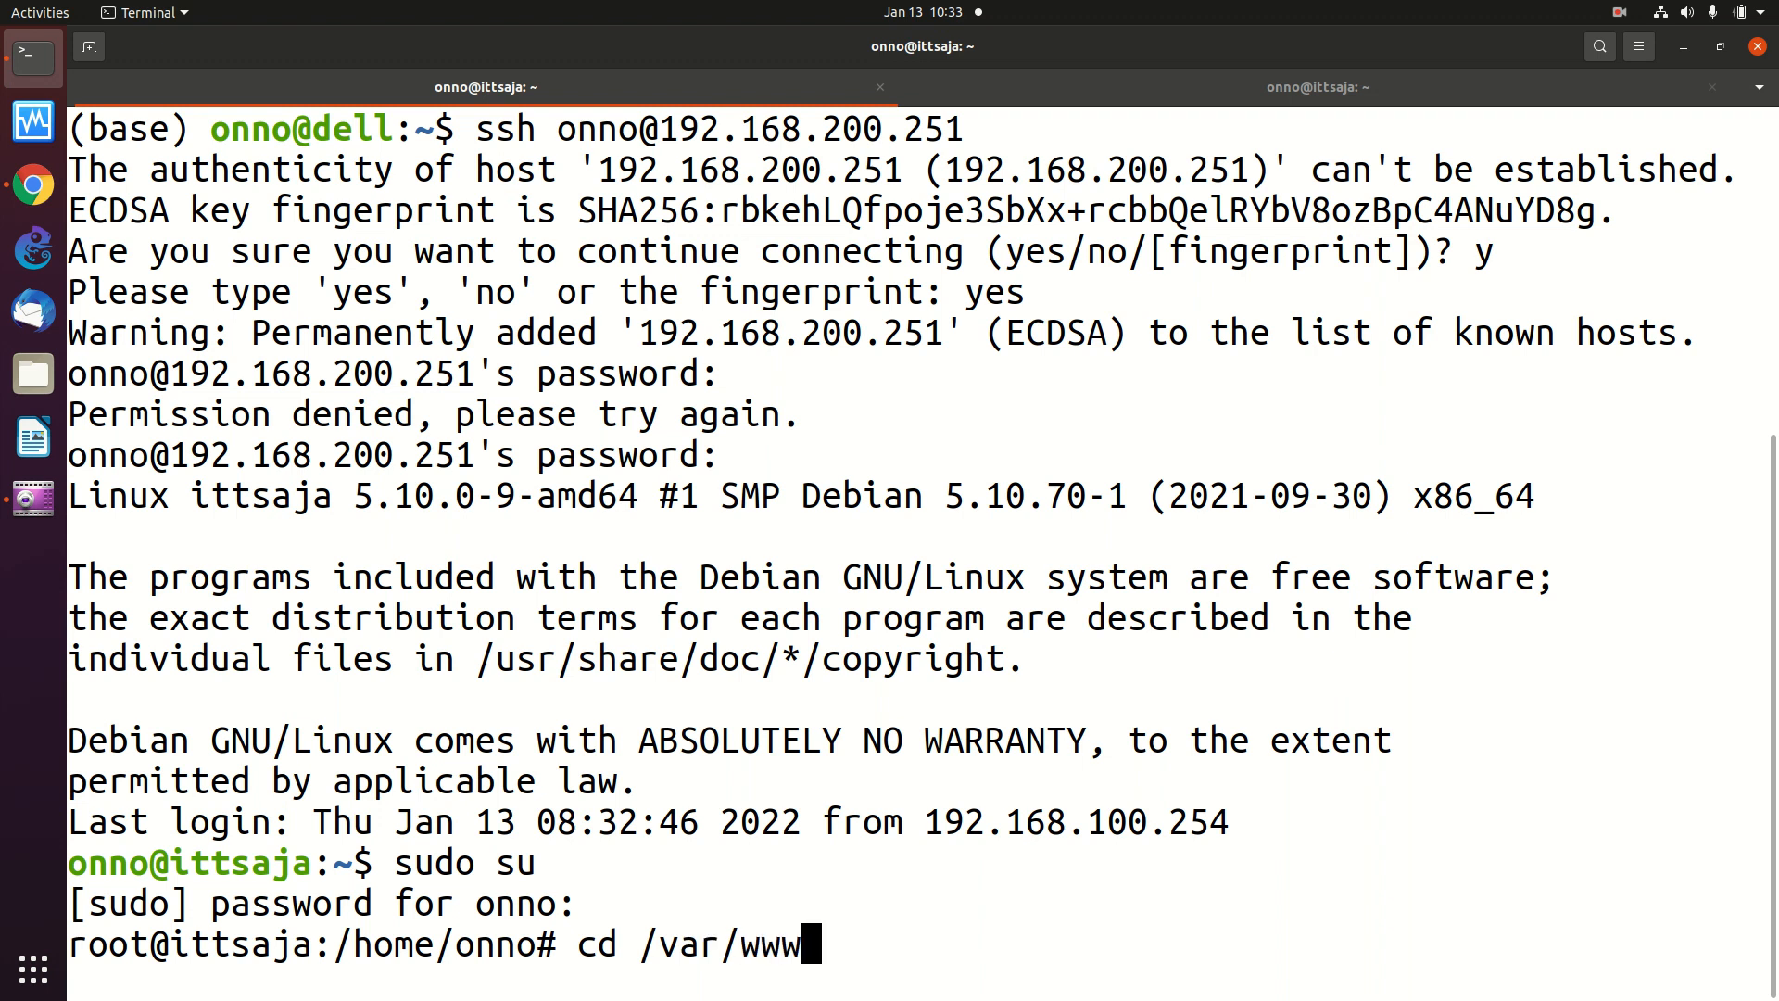
pyautogui.write('/html/moo')
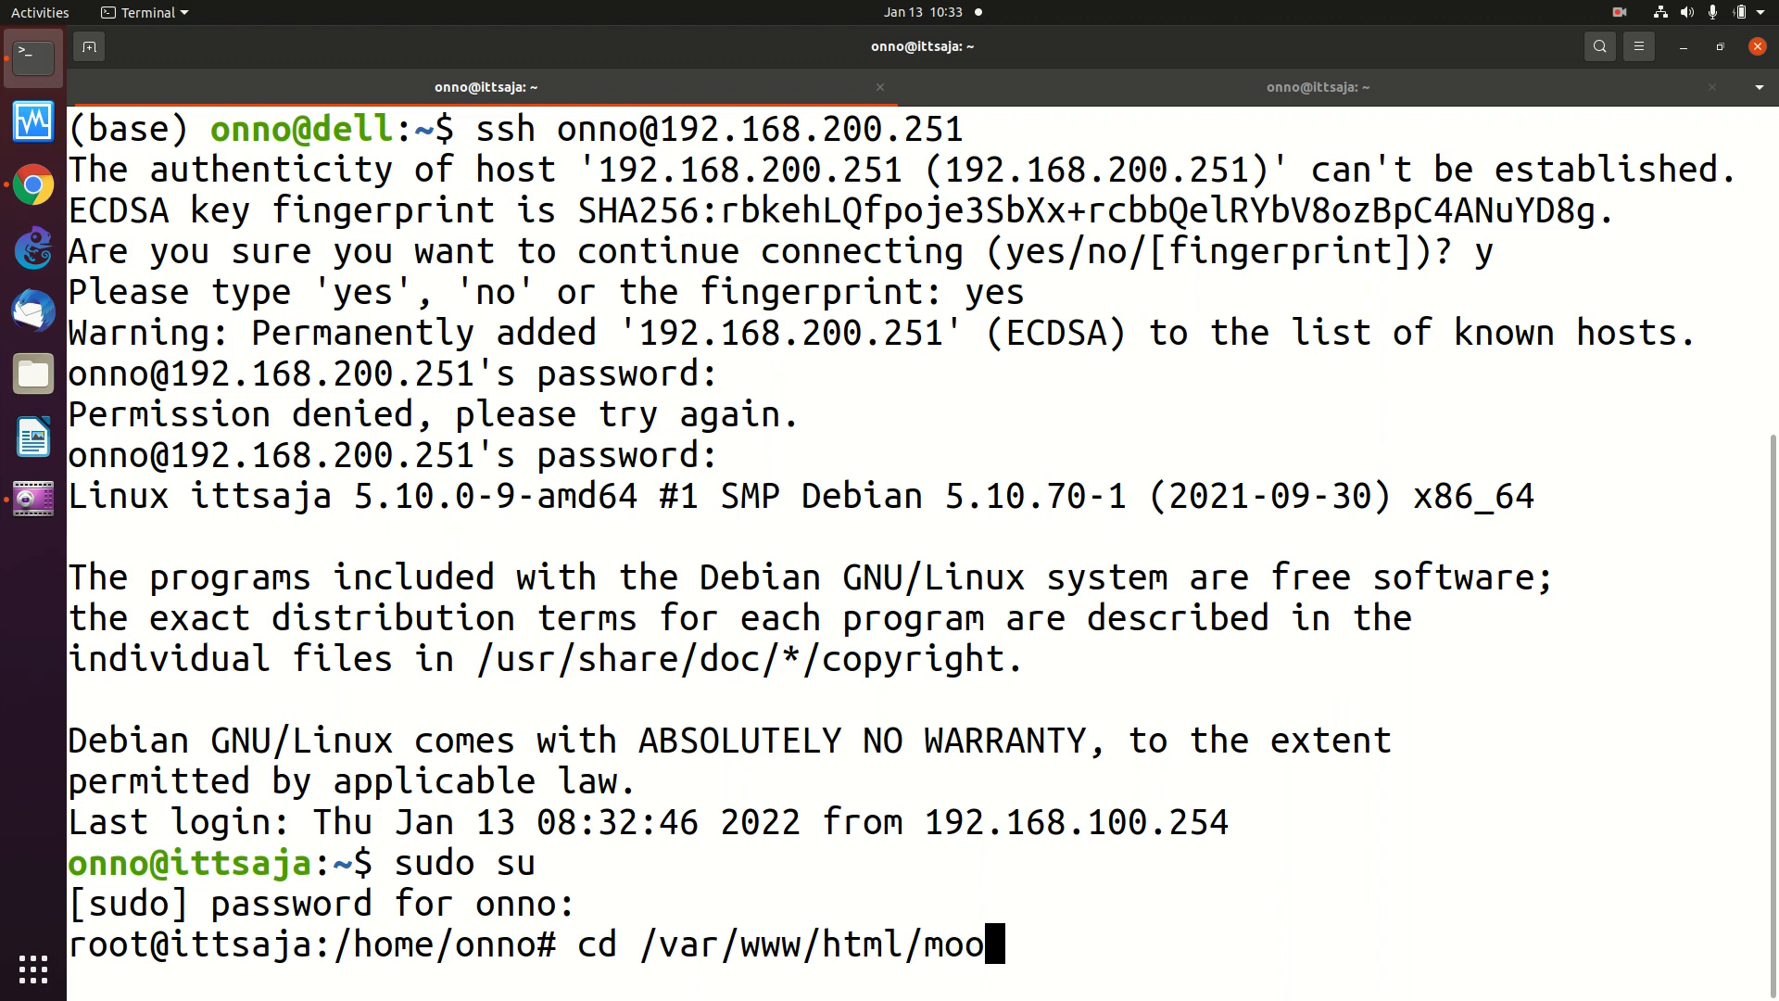
pyautogui.write('dle')
pyautogui.press('Return')
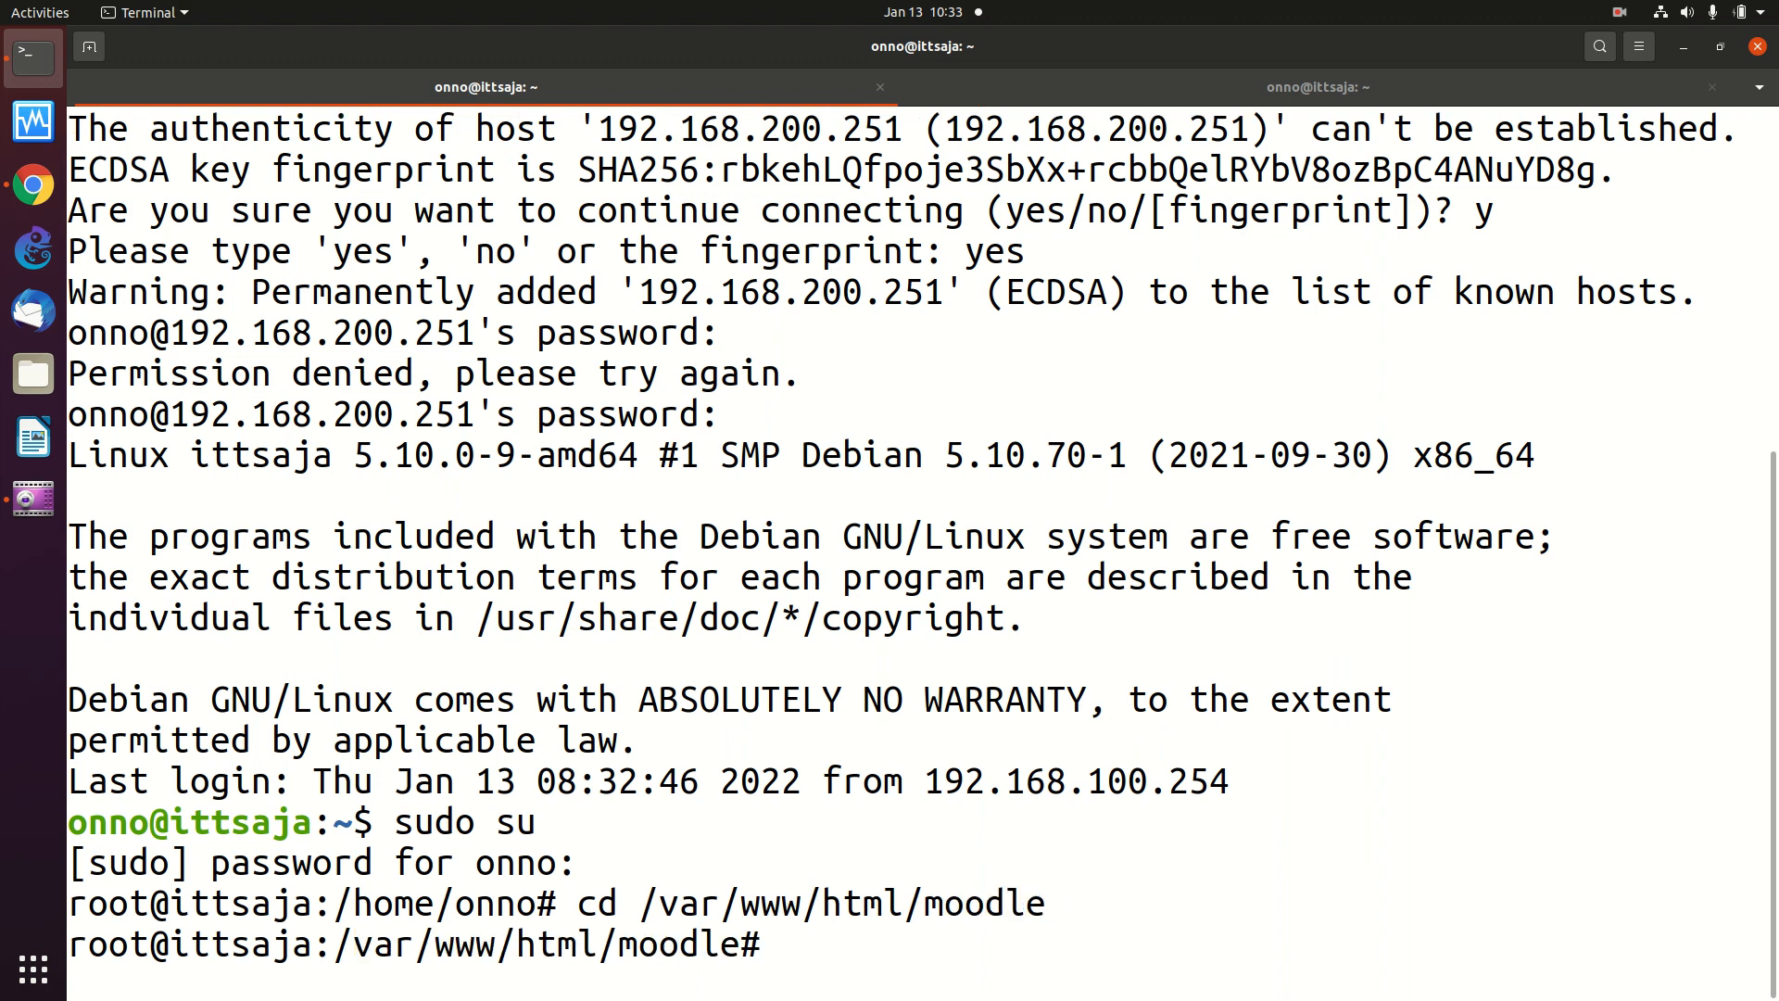
pyautogui.write('nano')
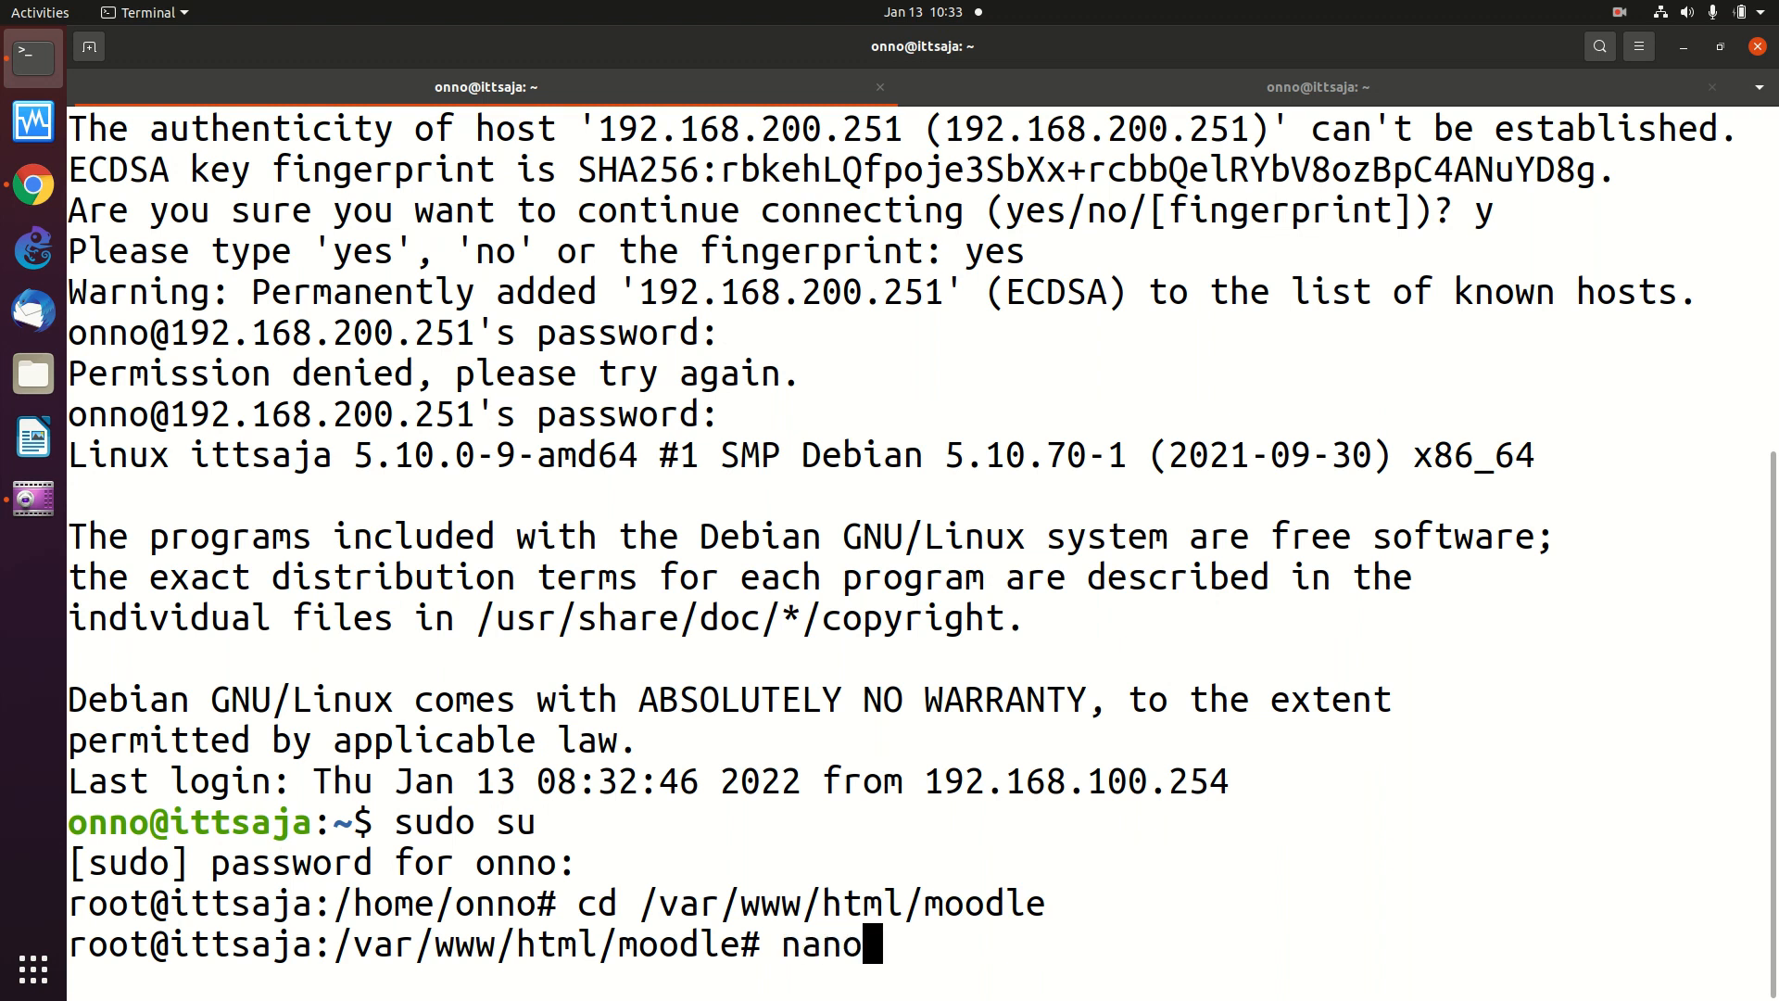
pyautogui.write(' config')
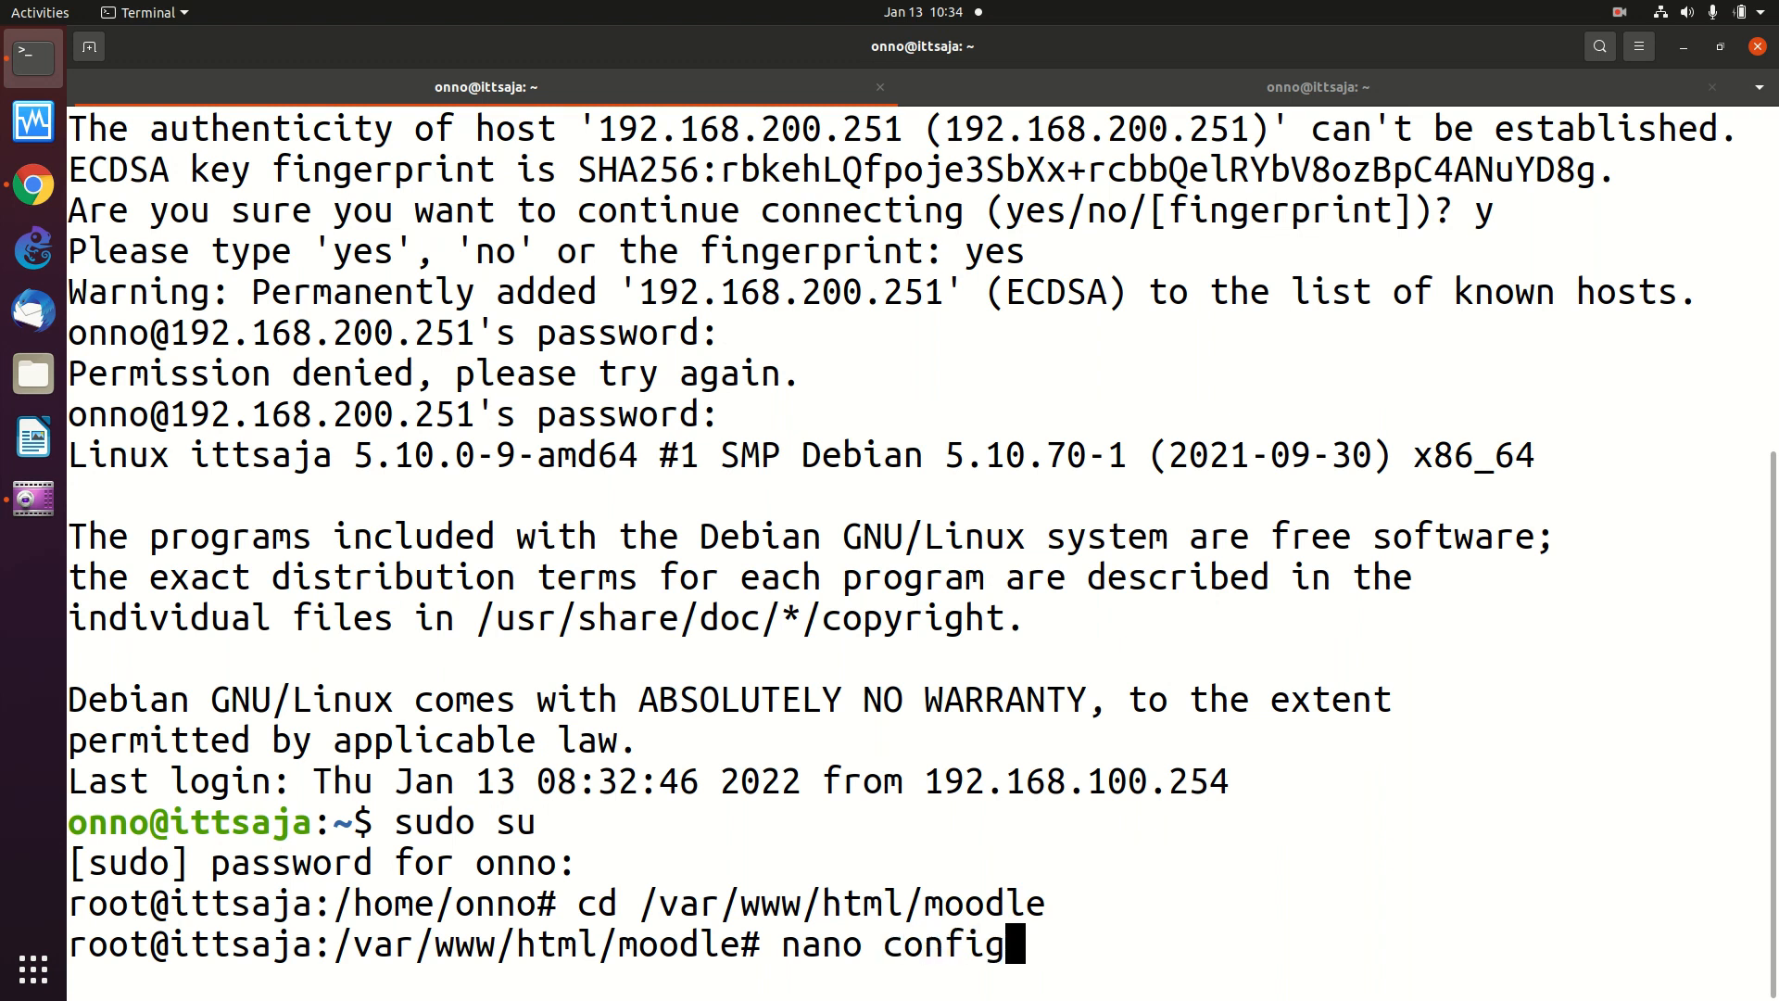
pyautogui.write('.php')
# - Open config.php in nano and move to the active $CFG->wwwroot line
pyautogui.press('Return')
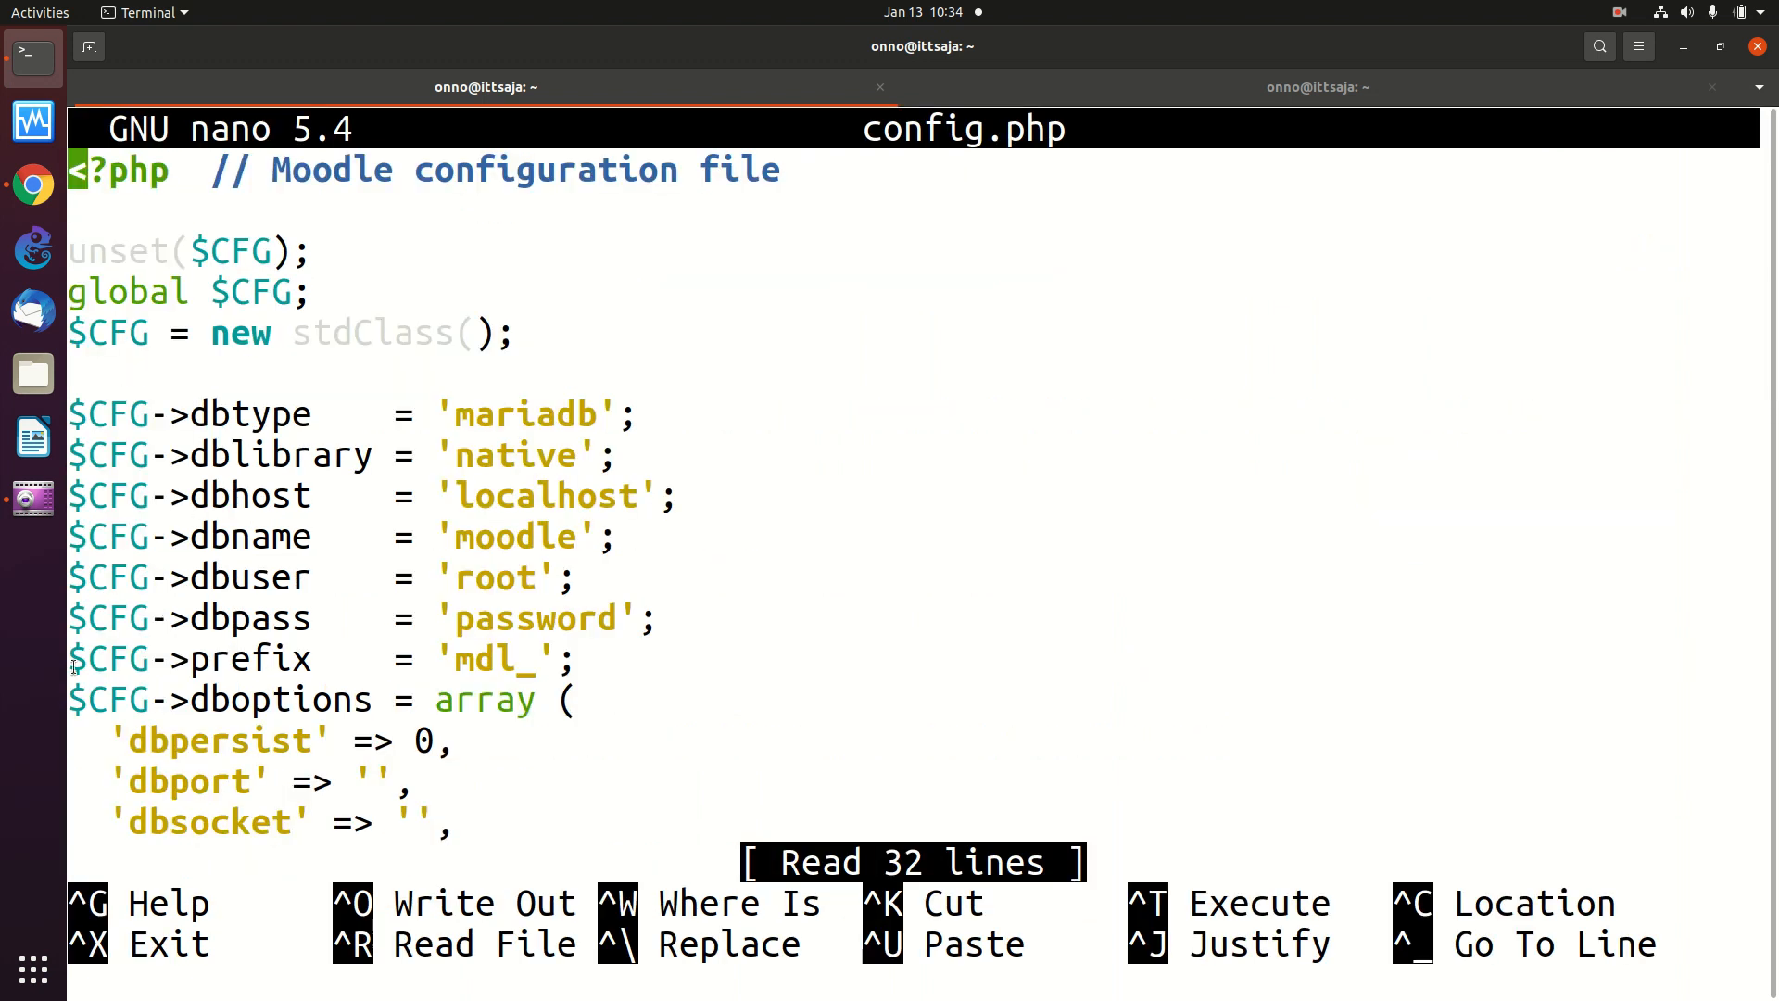
pyautogui.scroll(-10, 640, 556)
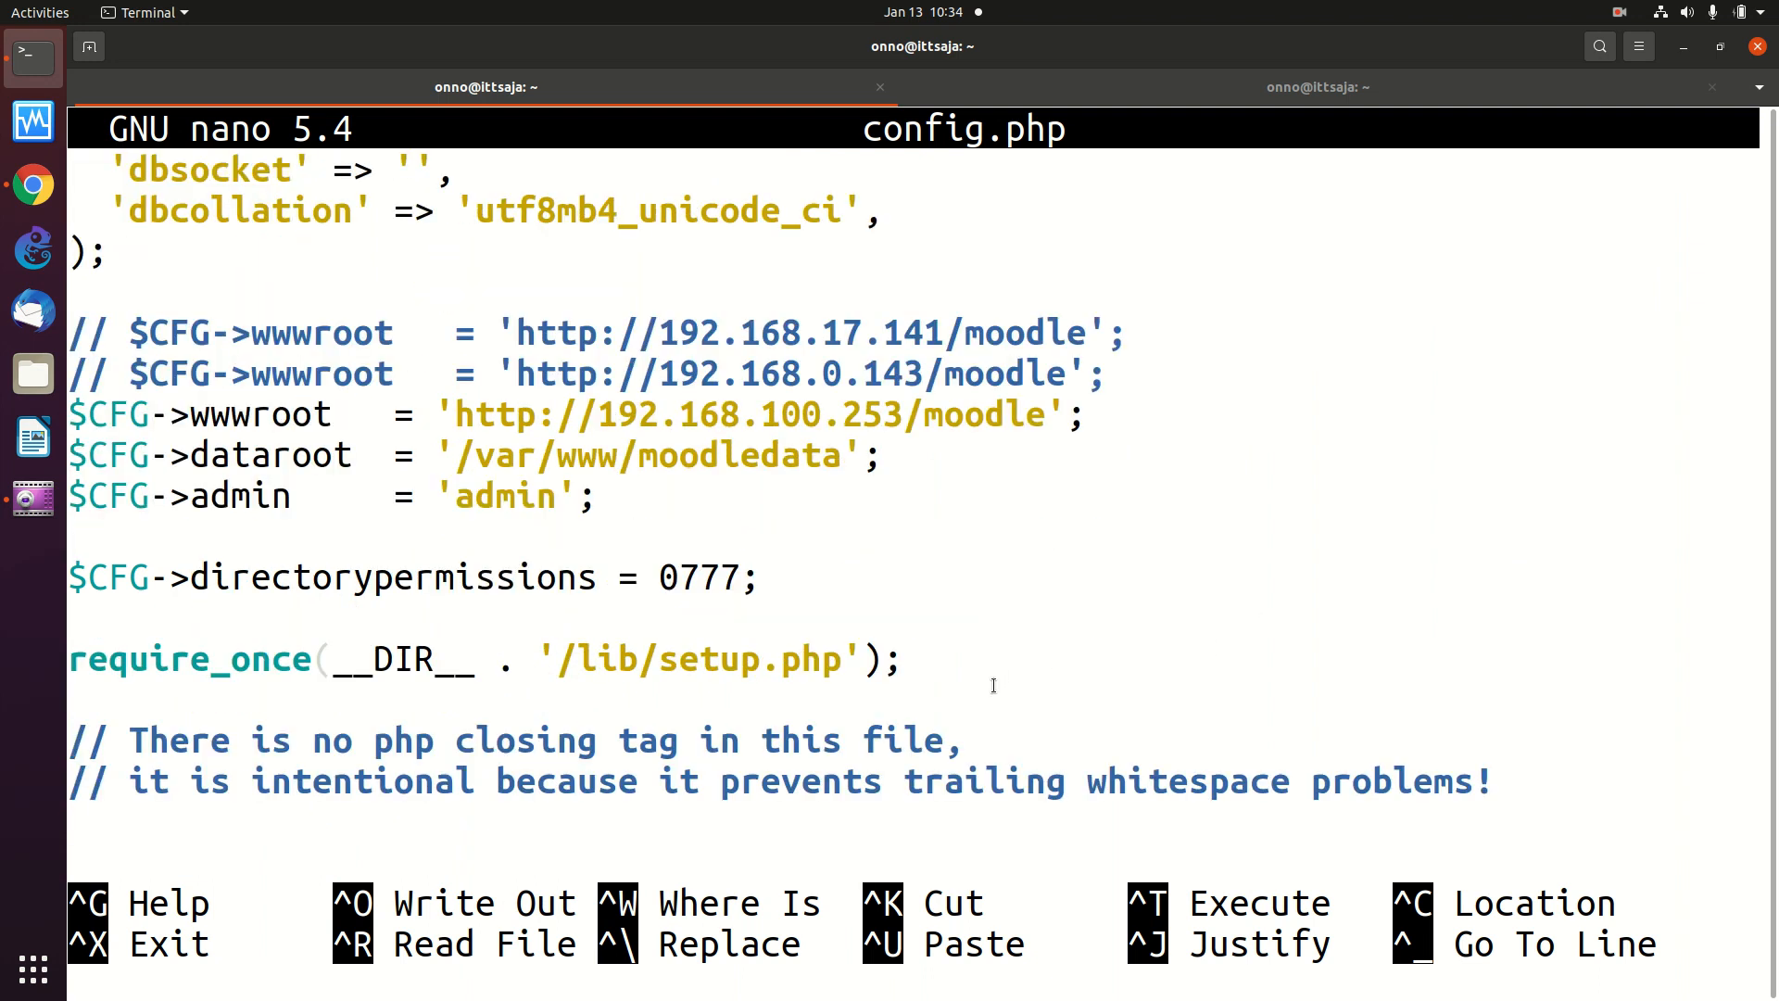
pyautogui.scroll(2, 994, 686)
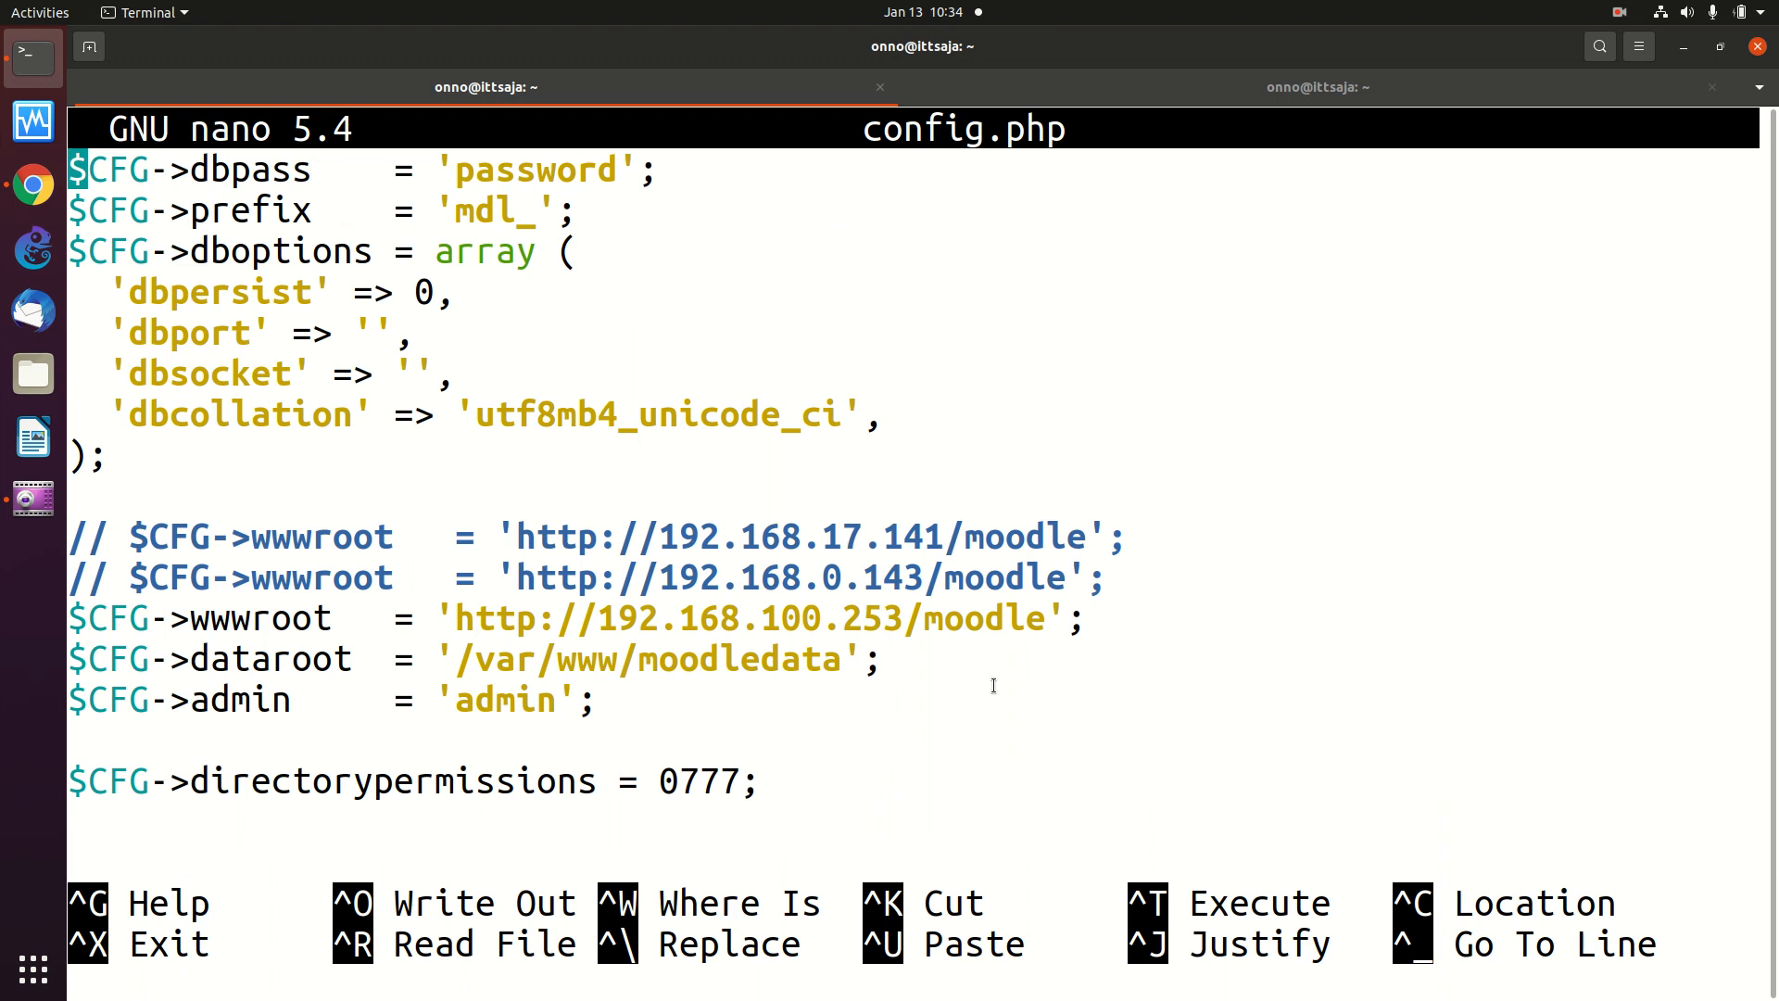
pyautogui.press('Down')
pyautogui.press('Down')
pyautogui.press('Down')
pyautogui.press('Down')
pyautogui.press('Down')
pyautogui.press('Down')
pyautogui.press('Down')
pyautogui.press('Down')
pyautogui.press('Down')
pyautogui.press('Down')
pyautogui.press('Down')
pyautogui.press('Down')
pyautogui.press('Down')
pyautogui.press('Down')
pyautogui.press('Down')
pyautogui.press('Down')
pyautogui.press('Down')
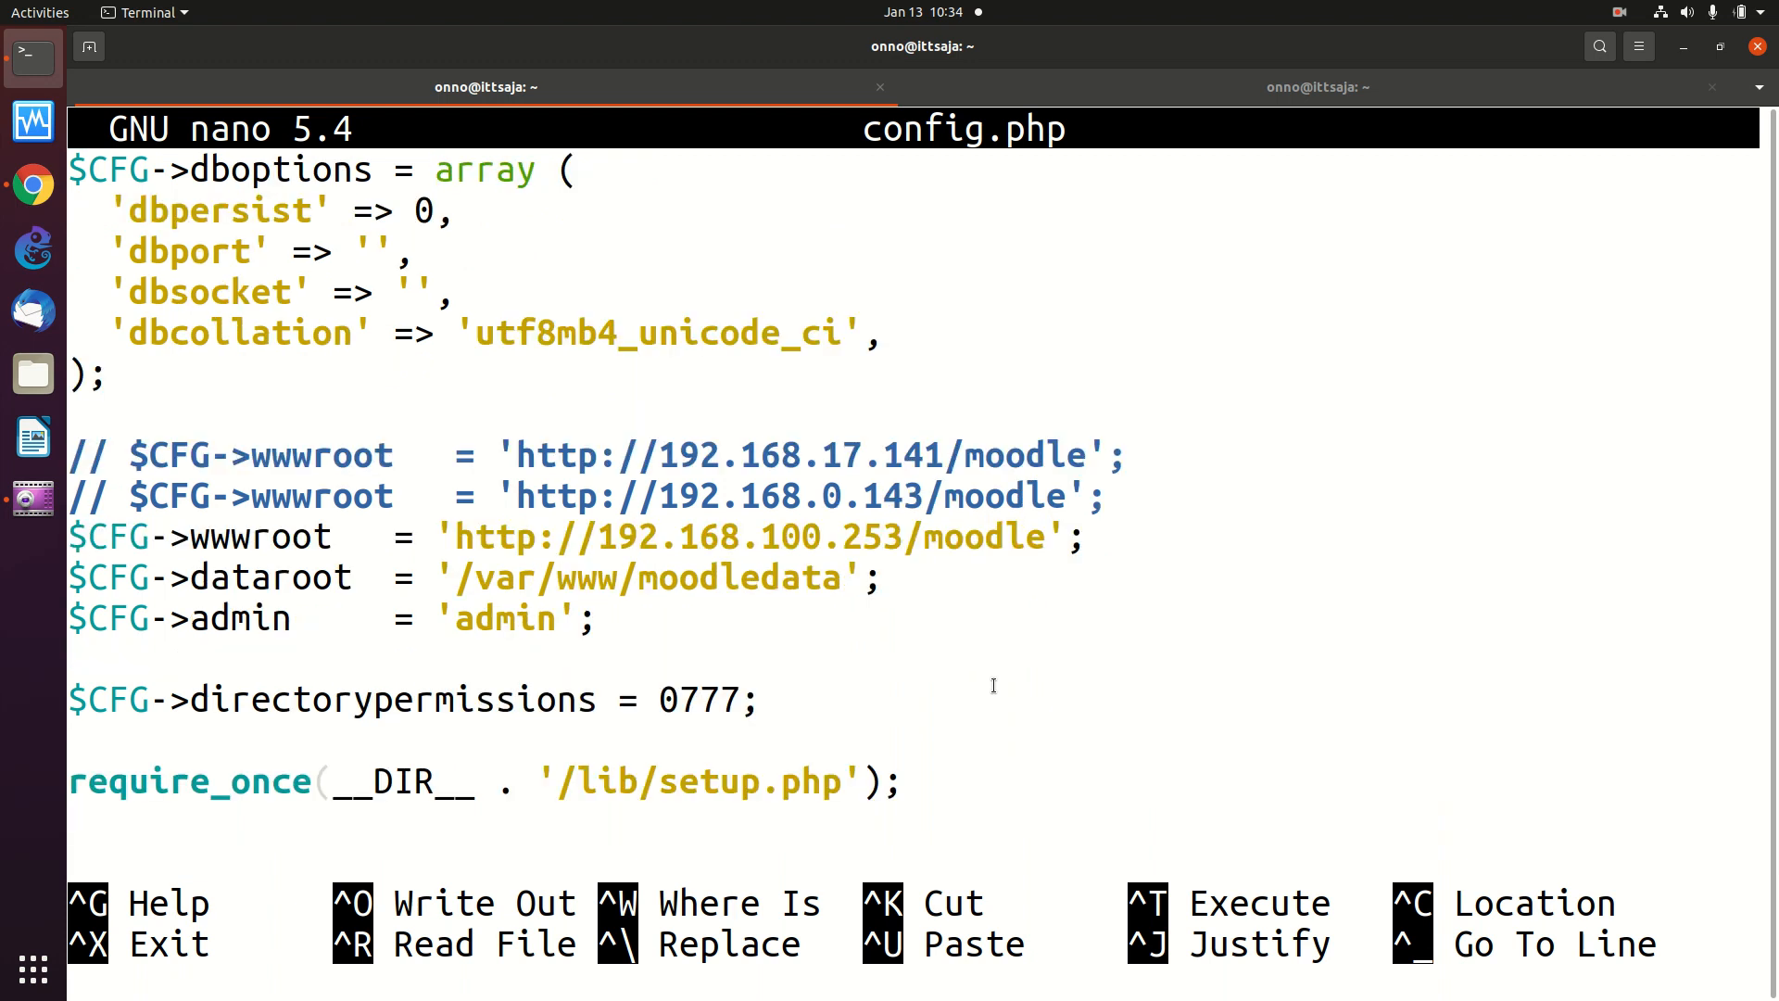
pyautogui.press('Up')
pyautogui.press('Up')
pyautogui.press('Up')
pyautogui.press('Up')
pyautogui.press('Up')
pyautogui.press('Up')
pyautogui.press('Up')
pyautogui.press('Up')
pyautogui.press('Up')
pyautogui.press('Up')
pyautogui.press('Up')
pyautogui.press('Up')
pyautogui.press('Up')
pyautogui.press('Up')
pyautogui.press('Up')
pyautogui.press('Down')
pyautogui.press('Down')
pyautogui.press('Down')
pyautogui.press('Down')
pyautogui.press('Down')
pyautogui.press('Down')
pyautogui.press('Down')
pyautogui.press('Down')
pyautogui.press('Right')
pyautogui.press('Right')
pyautogui.press('Right')
pyautogui.press('Right')
pyautogui.press('Right')
pyautogui.press('Right')
pyautogui.press('Right')
pyautogui.press('Right')
pyautogui.press('Right')
pyautogui.press('Right')
pyautogui.press('Right')
pyautogui.press('Right')
pyautogui.press('Right')
pyautogui.press('Right')
pyautogui.press('Right')
pyautogui.press('Right')
pyautogui.press('Right')
pyautogui.press('Right')
pyautogui.press('Right')
pyautogui.press('Right')
pyautogui.press('Right')
pyautogui.press('Right')
pyautogui.press('Right')
pyautogui.press('Right')
pyautogui.press('Right')
pyautogui.press('Right')
pyautogui.press('Right')
pyautogui.press('Right')
pyautogui.press('Right')
pyautogui.press('Right')
pyautogui.press('Right')
# - Change the wwwroot address from 192.168.100.253 to 192.168.200.251
pyautogui.write('2')
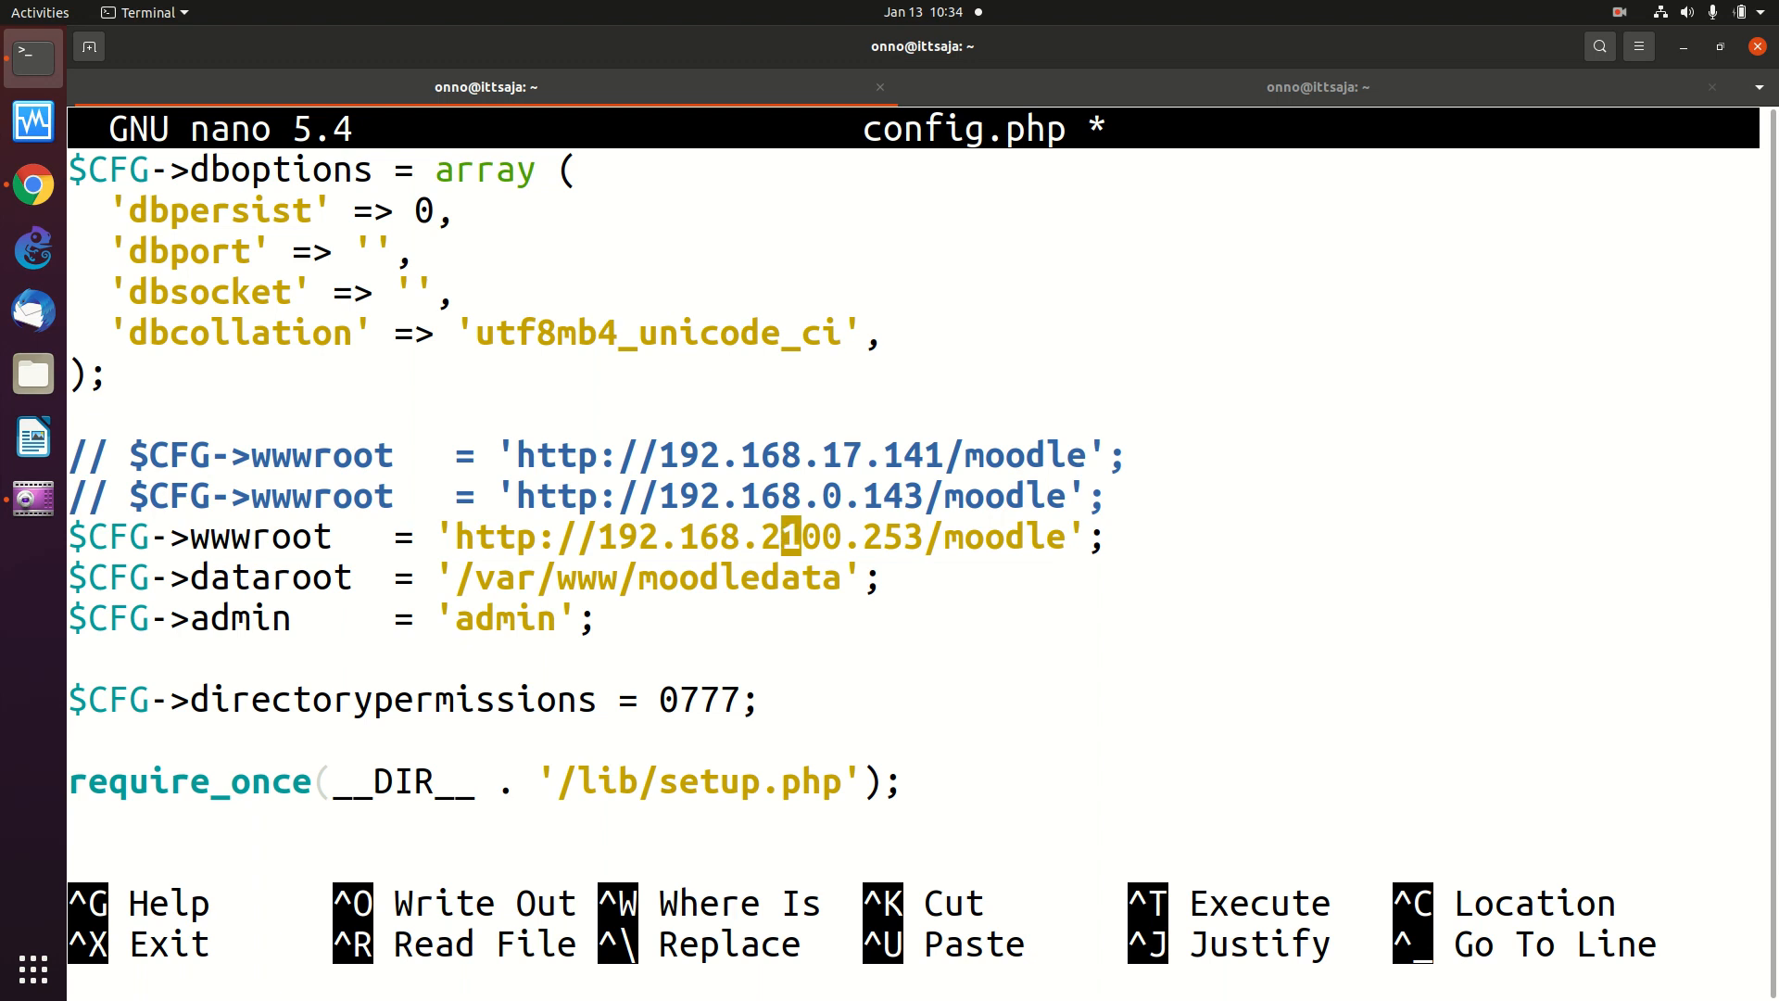
pyautogui.write('0')
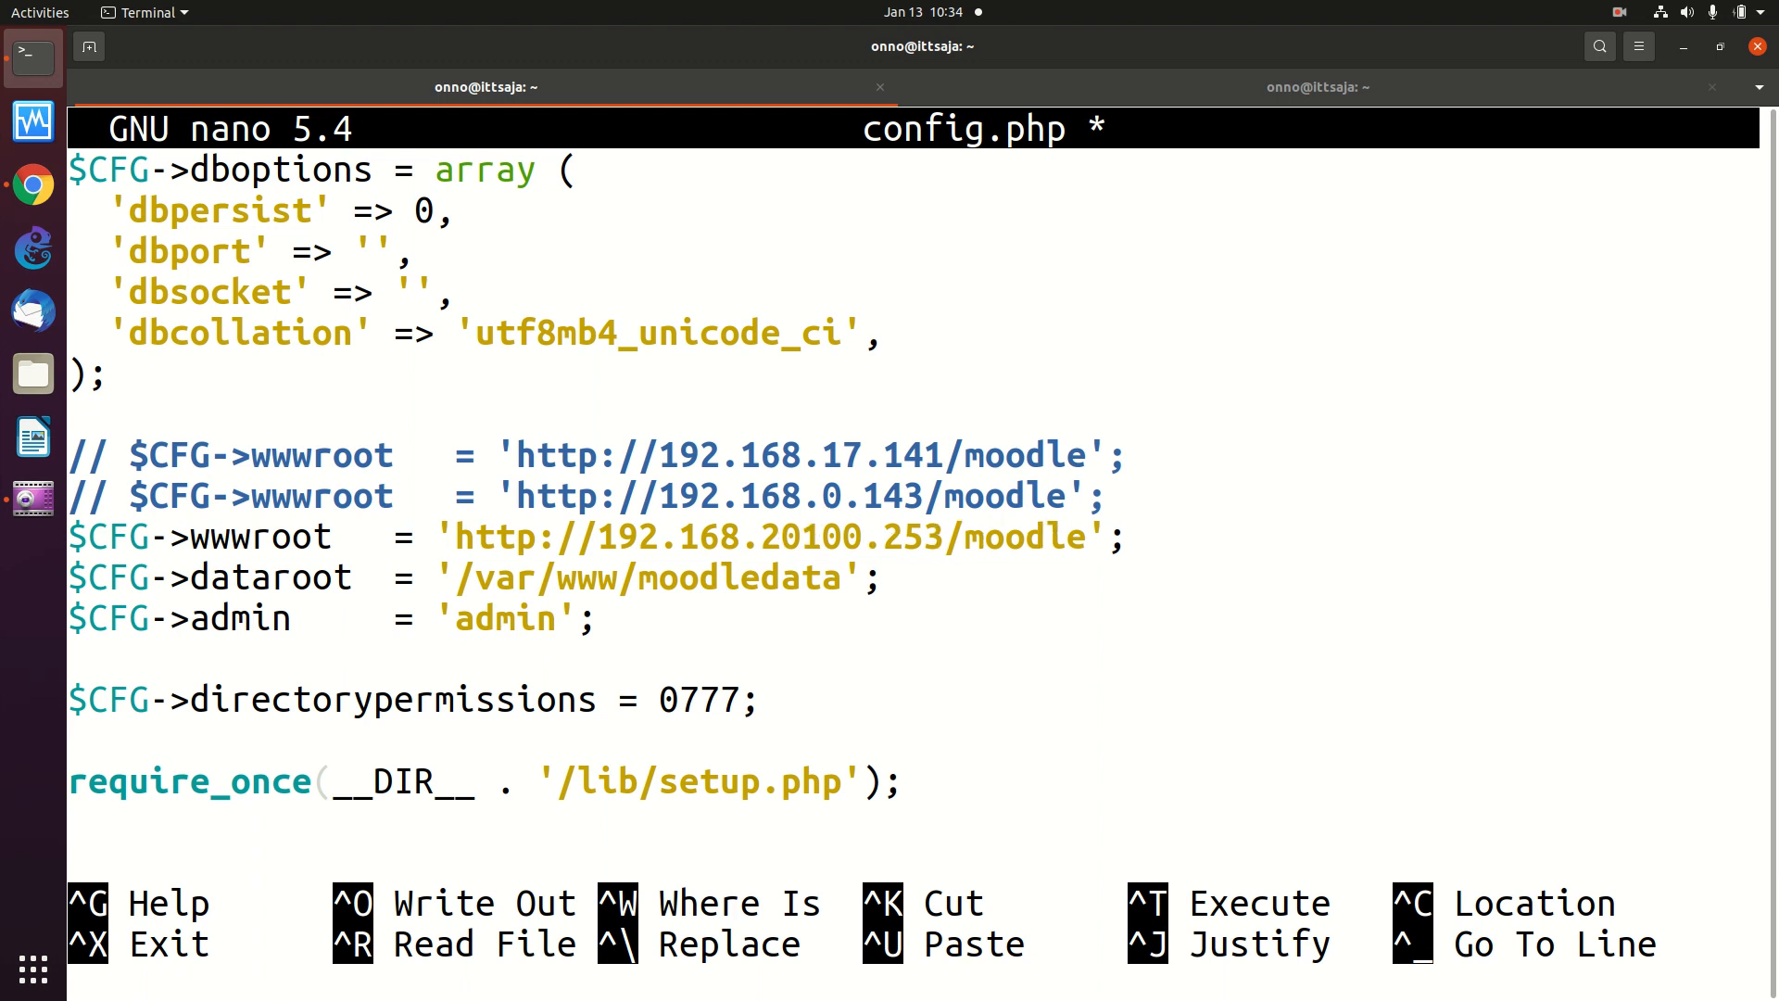
pyautogui.press('Delete')
pyautogui.press('Delete')
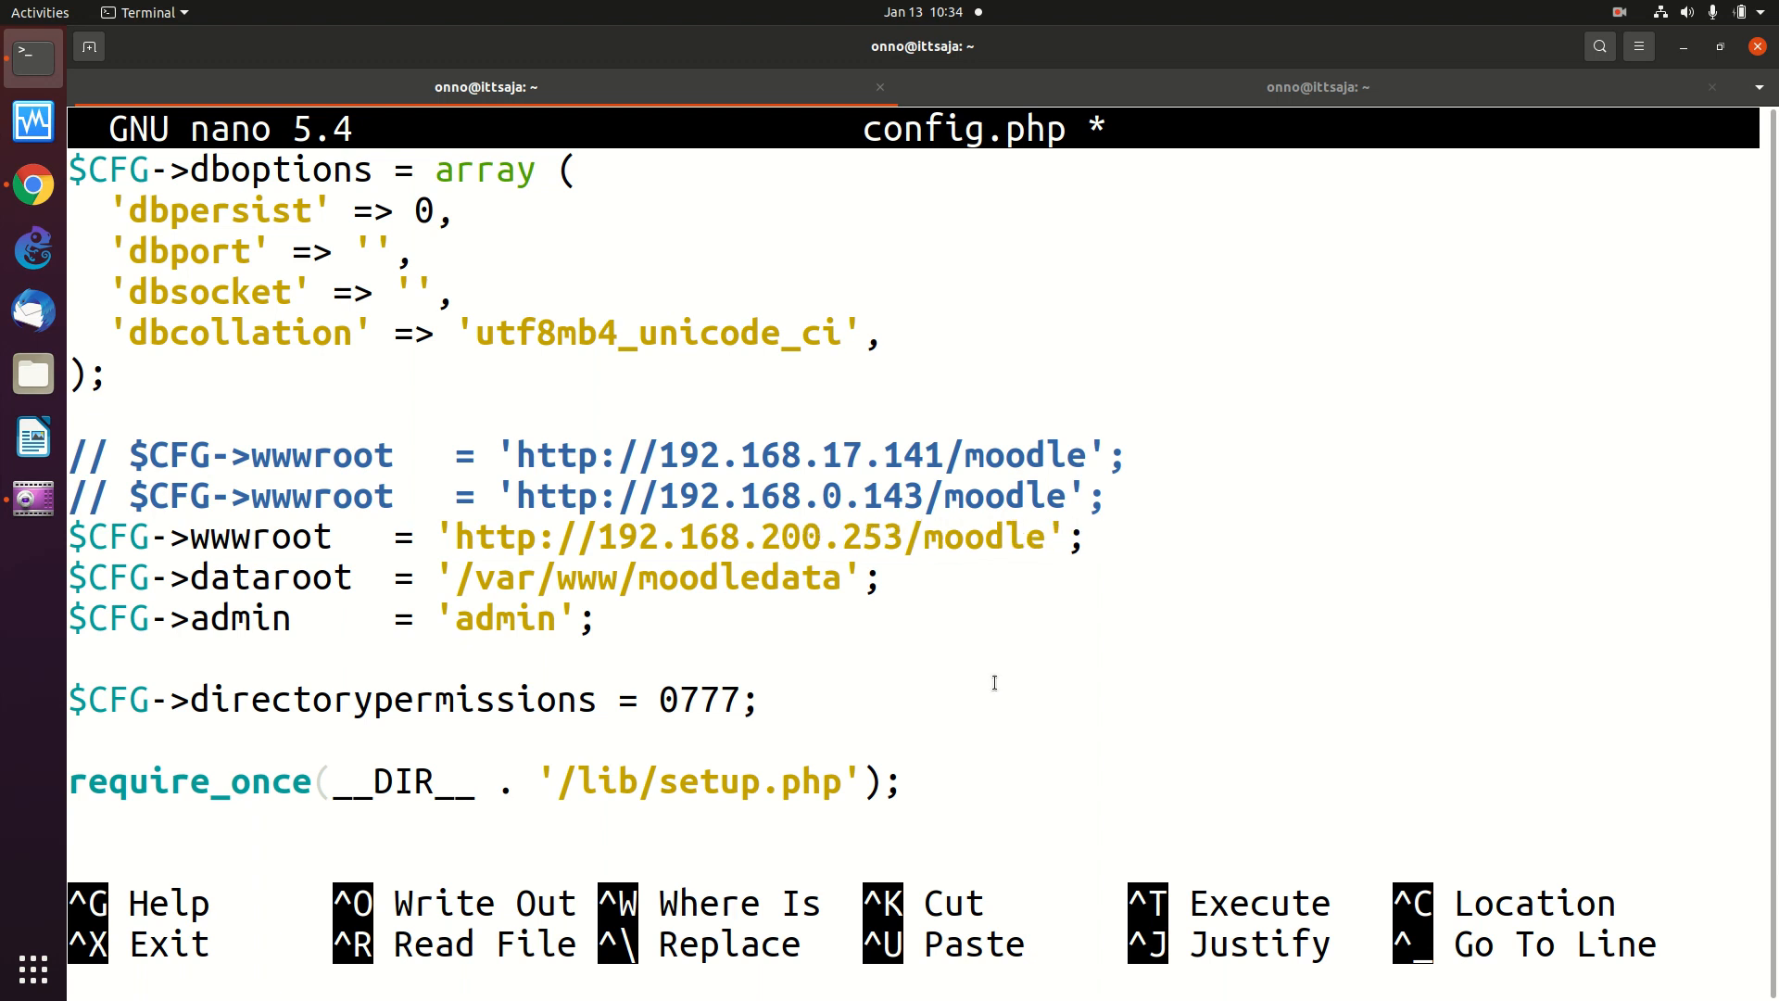
pyautogui.press('Right')
pyautogui.press('Right')
pyautogui.press('Right')
pyautogui.press('Right')
pyautogui.press('BackSpace')
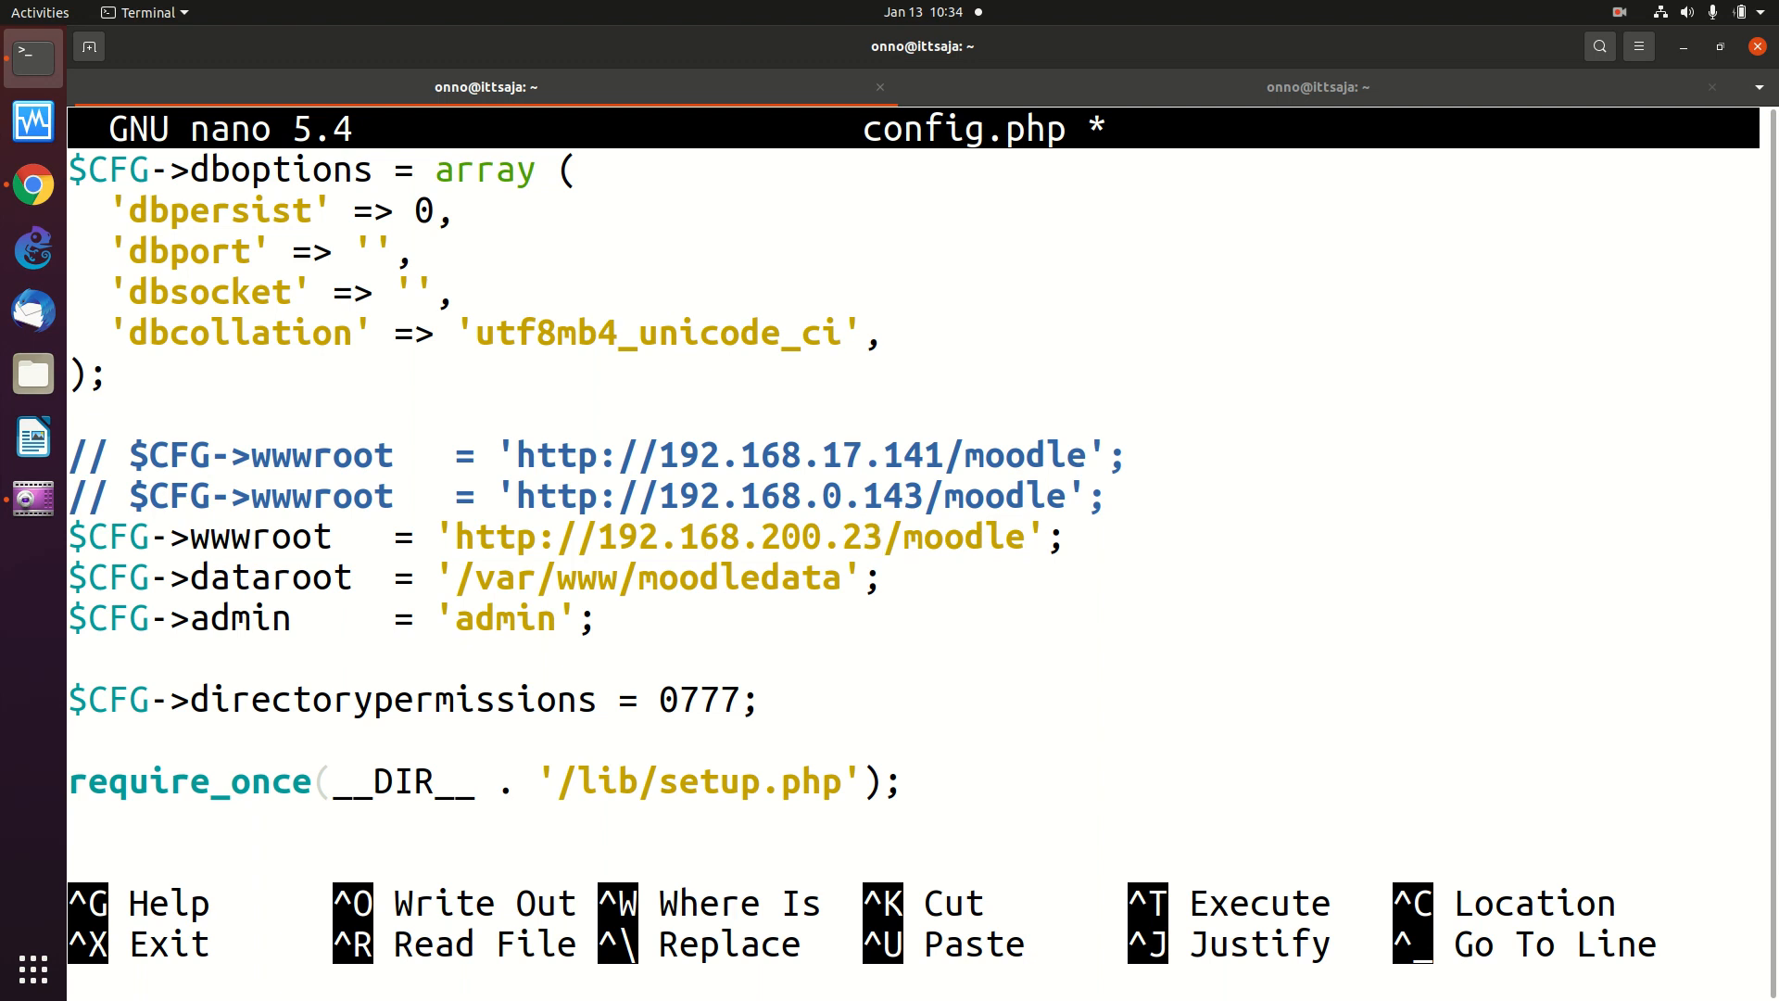
pyautogui.write('51')
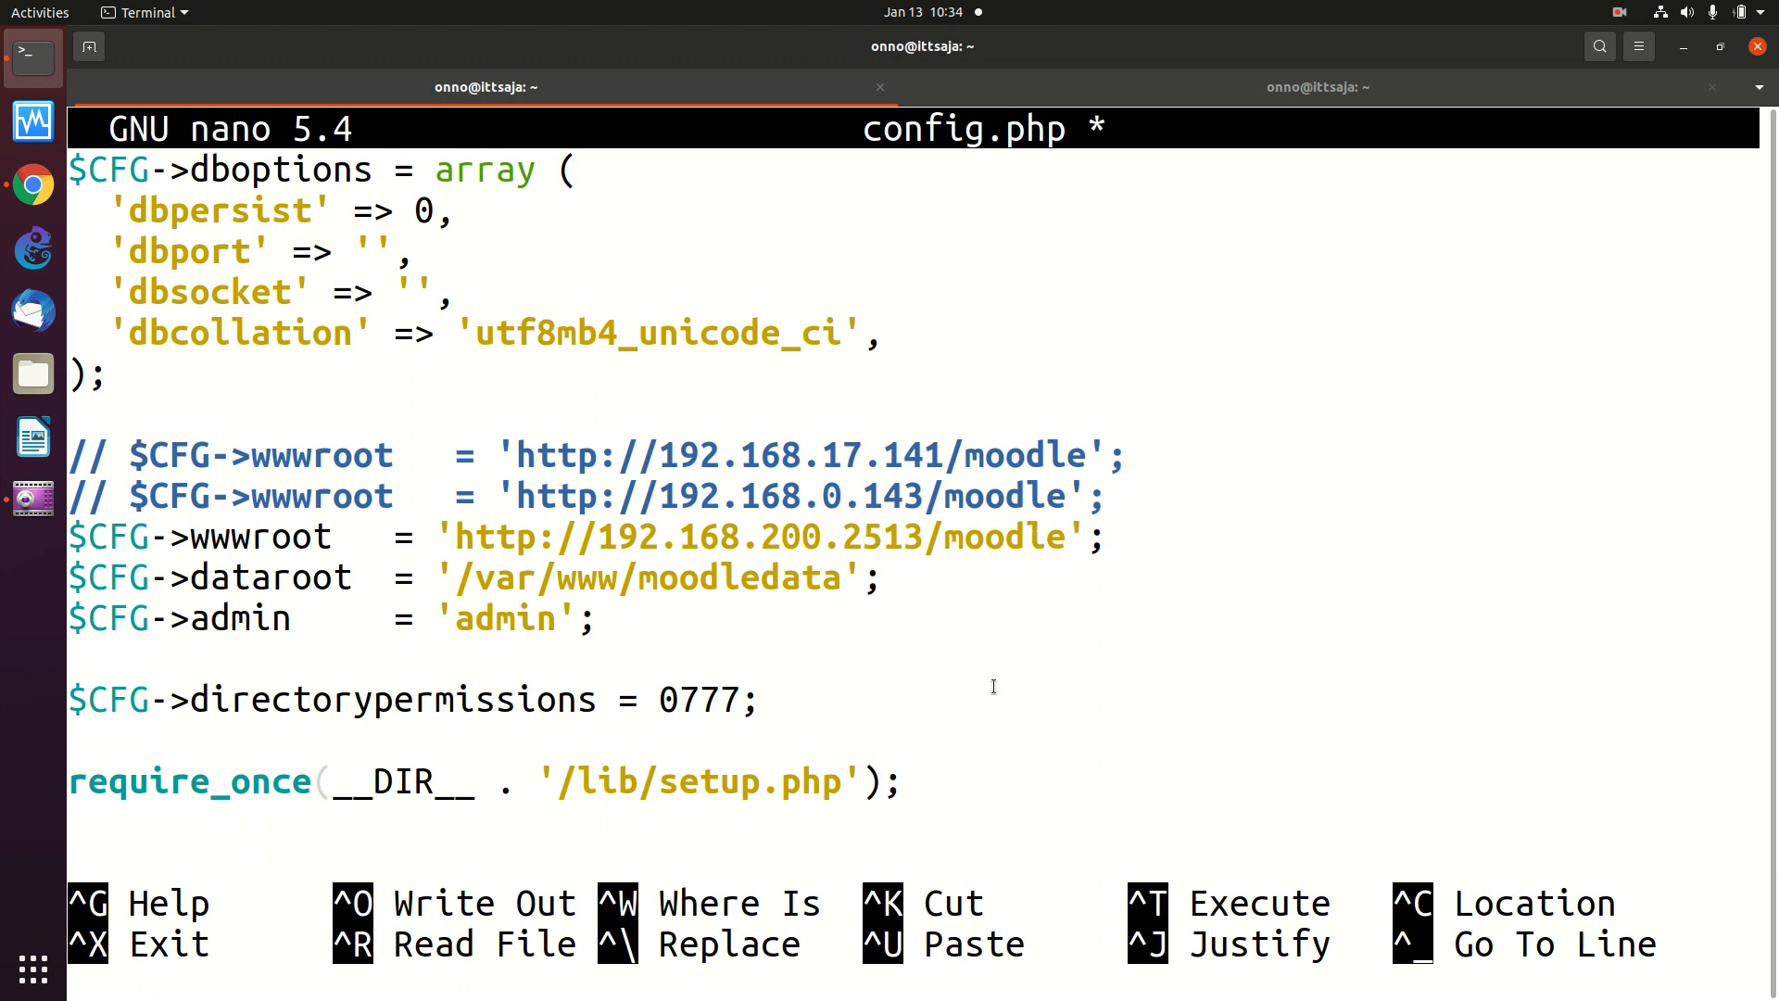
pyautogui.press('Delete')
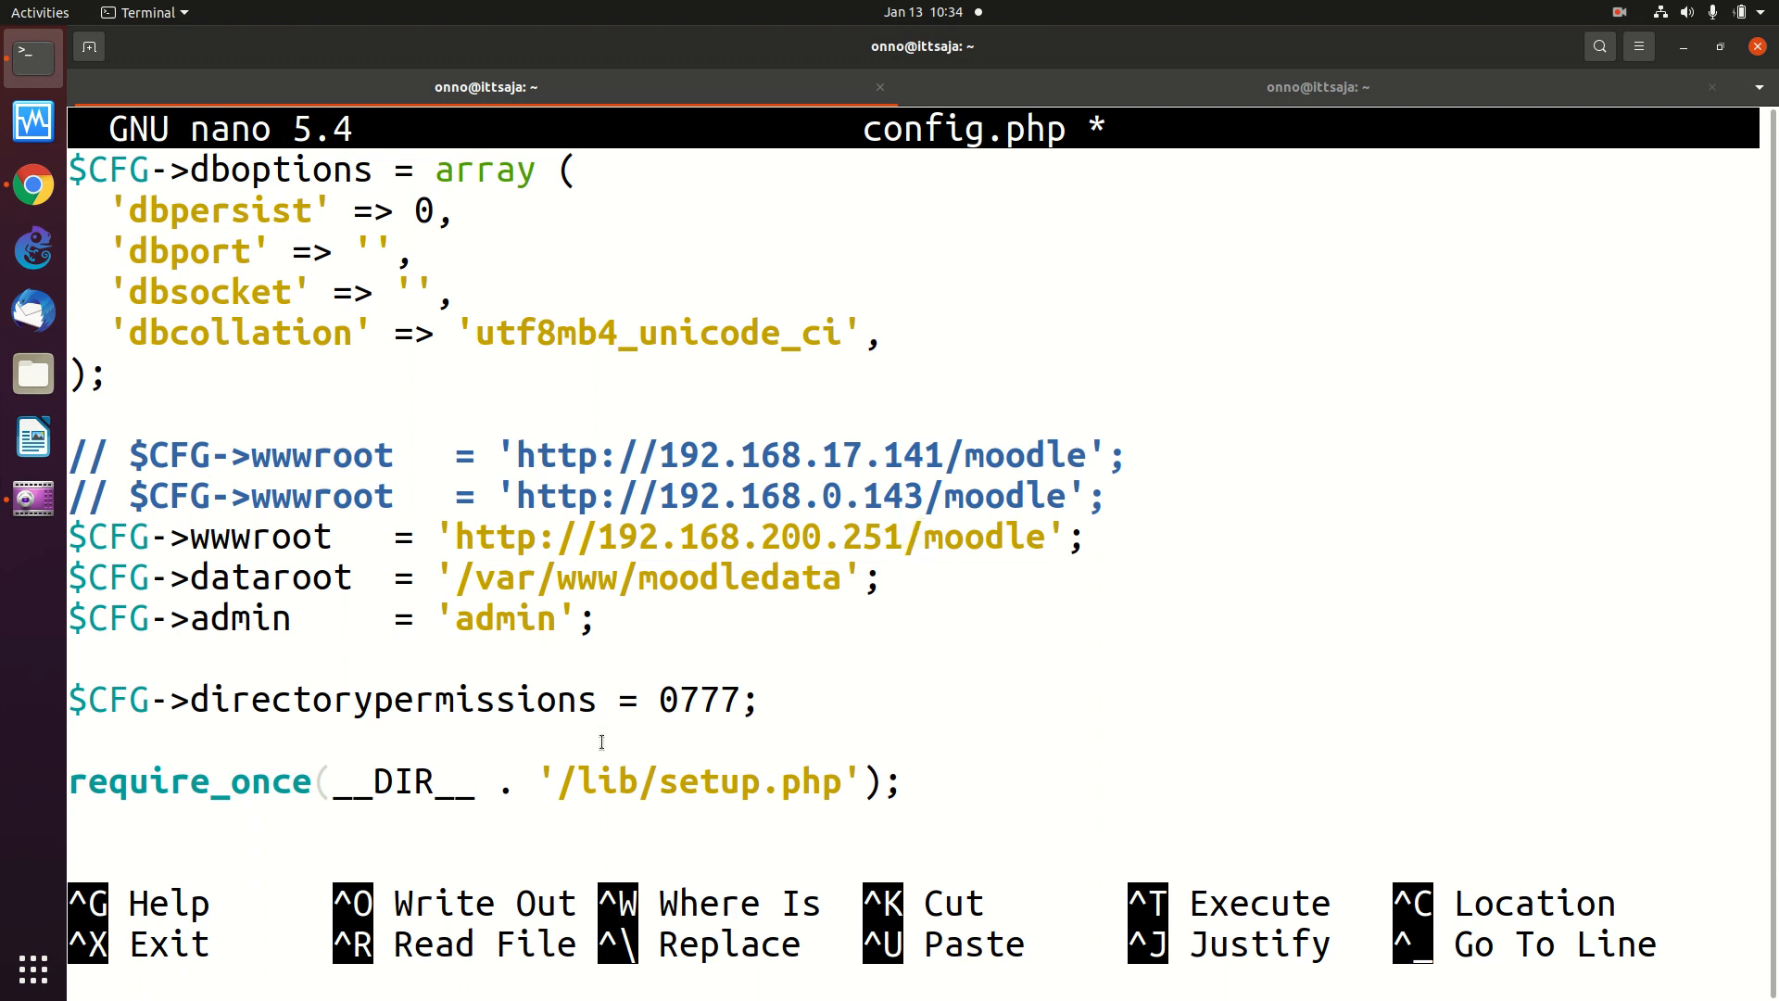
pyautogui.hotkey('ctrl', 'x')
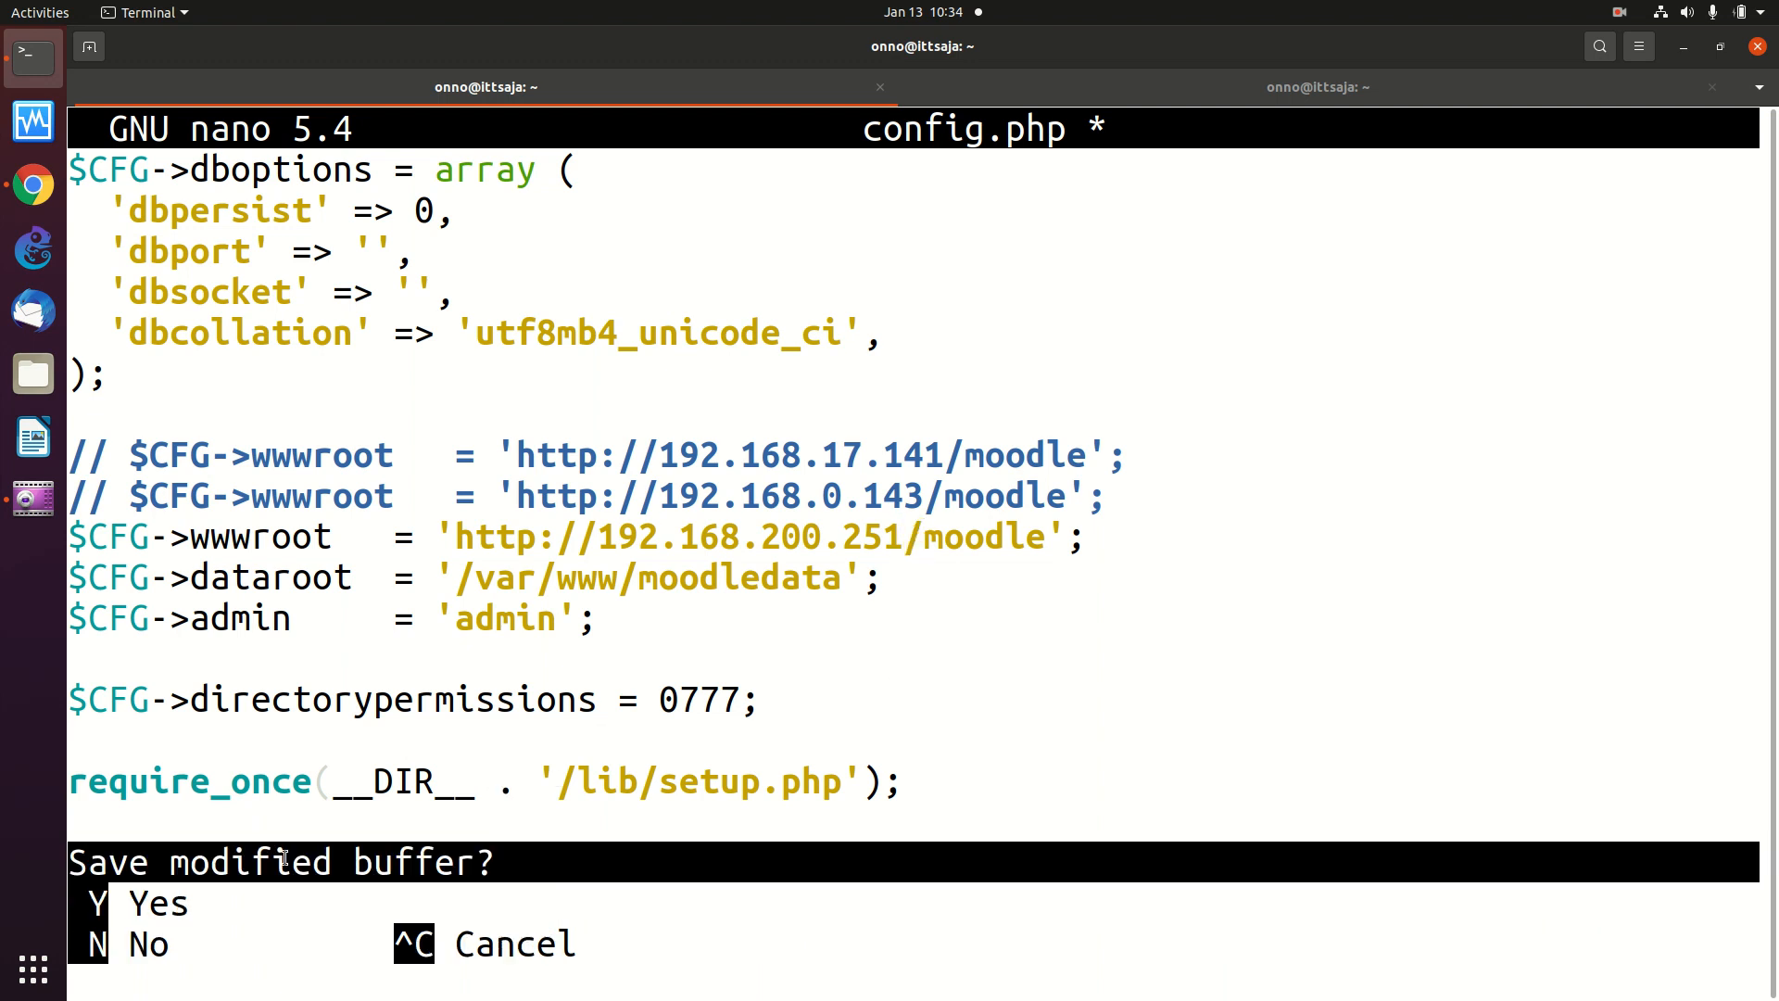
# - Confirm saving the changes to config.php under the same file name
pyautogui.press('y')
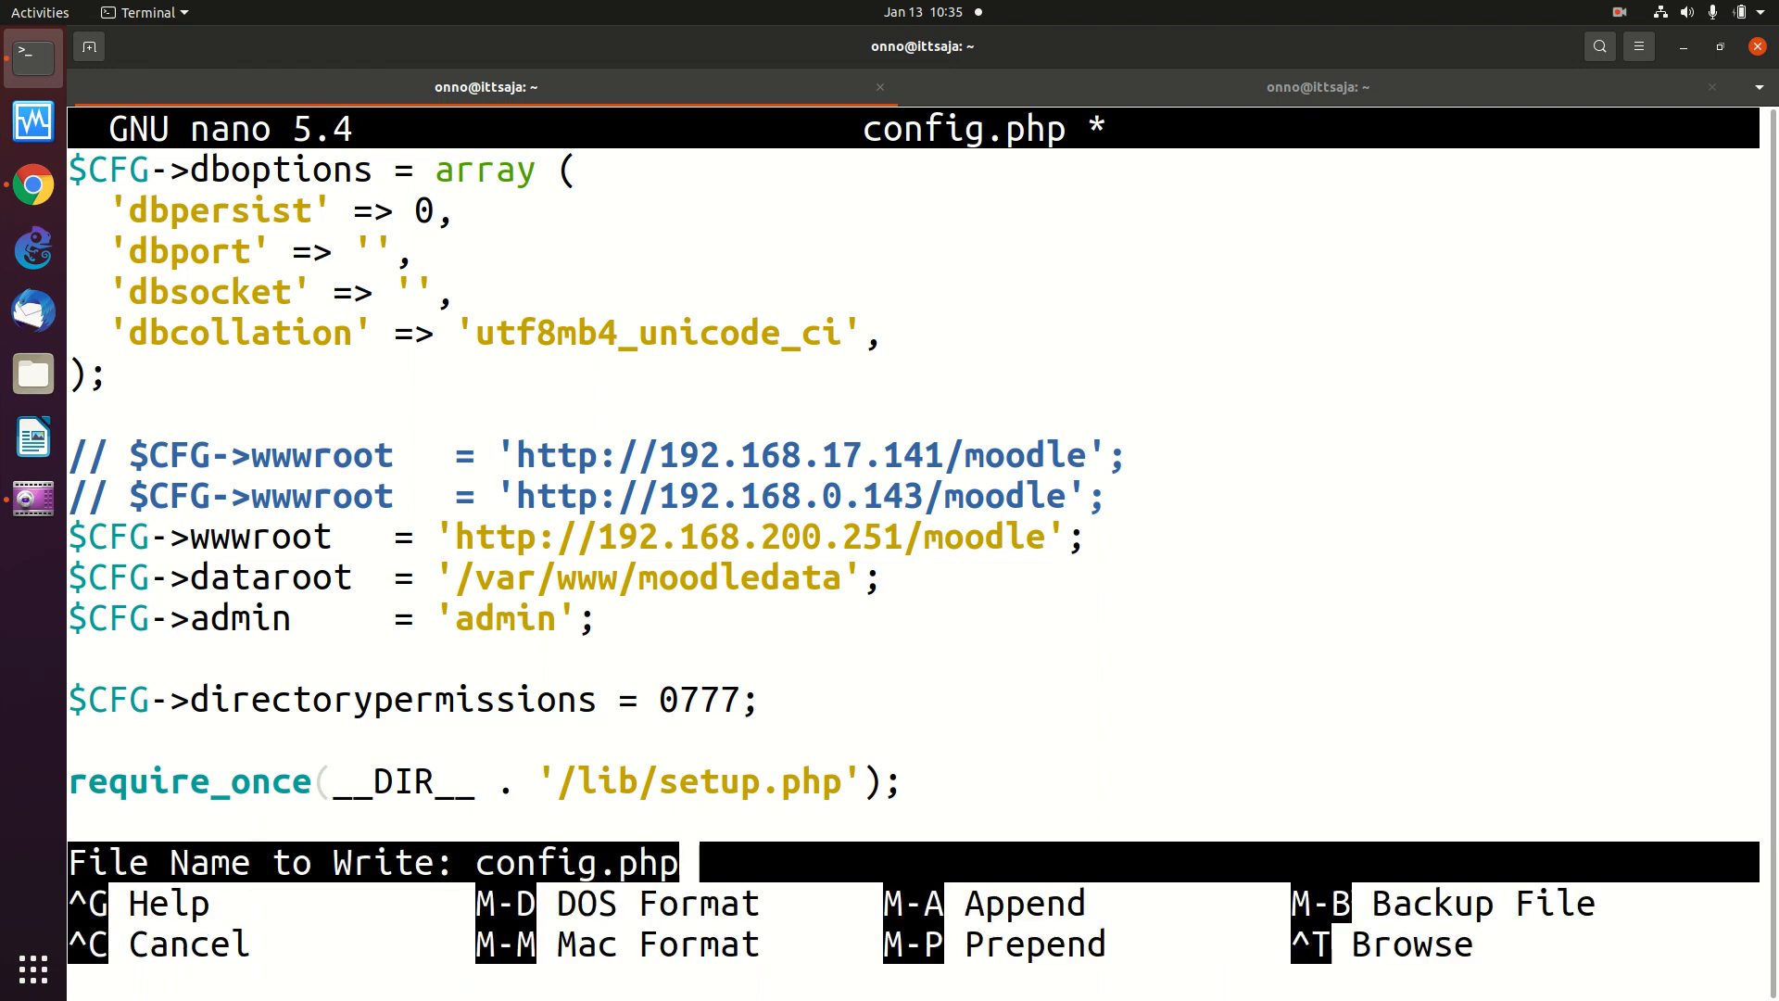
pyautogui.press('Return')
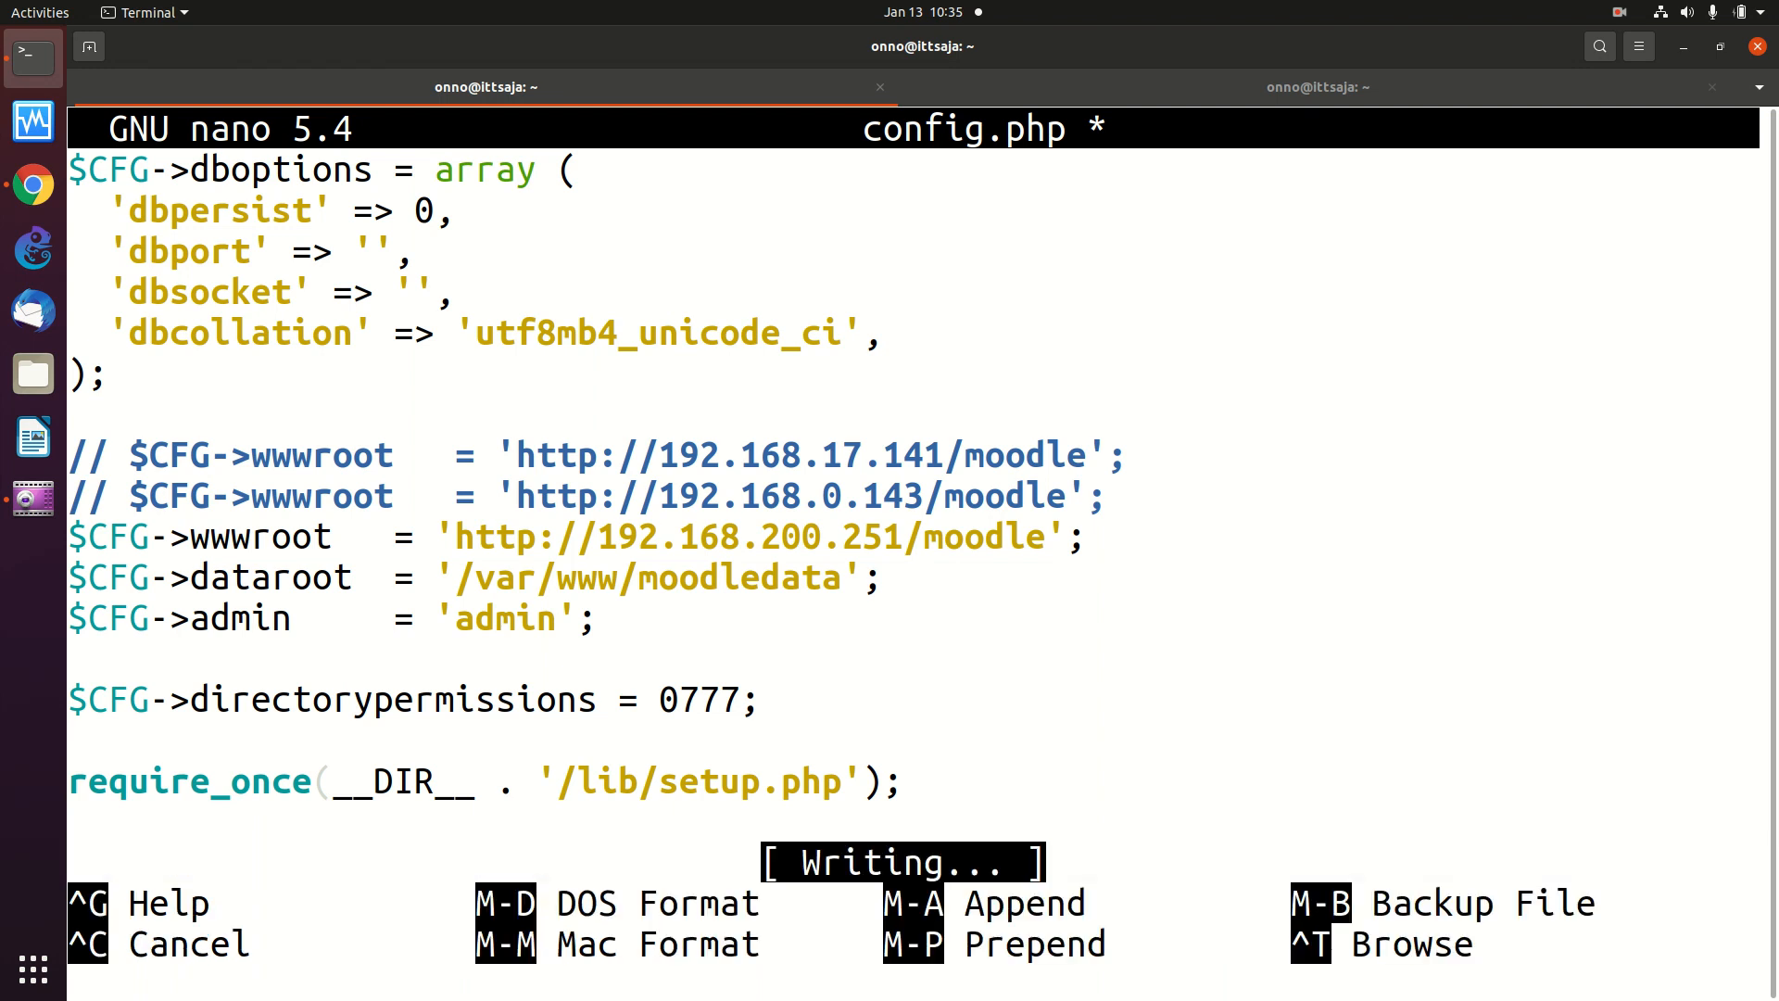